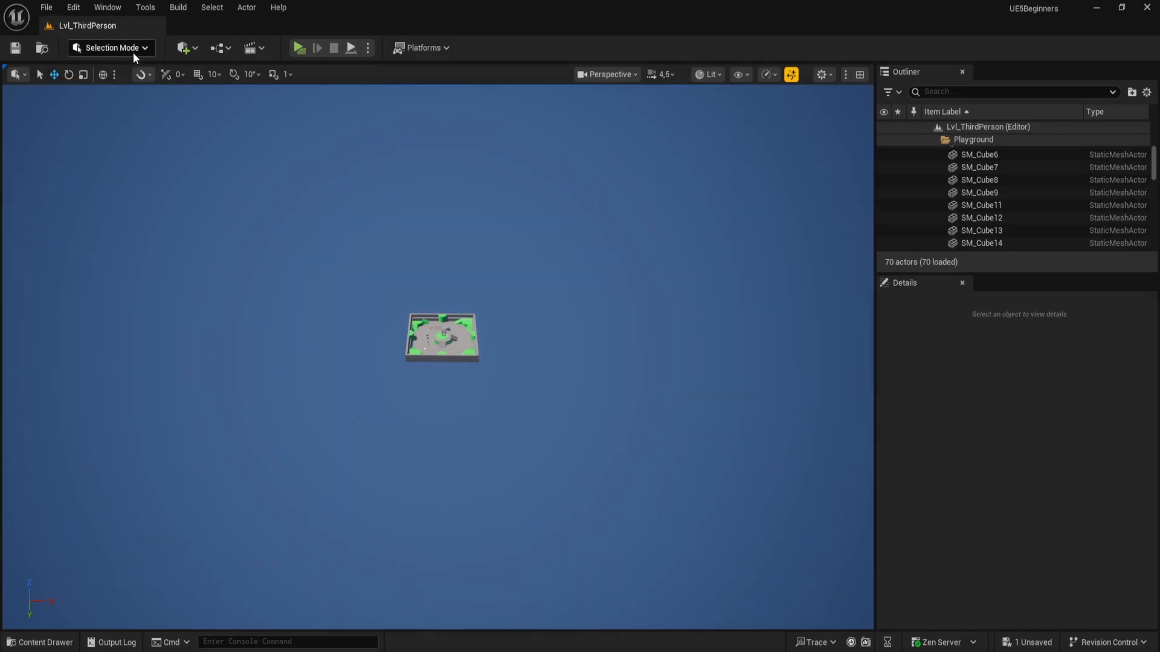
- Switch the editor to Landscape mode, look at the Sculpt tools, and return to the Manage settings for a new landscape
click(133, 51)
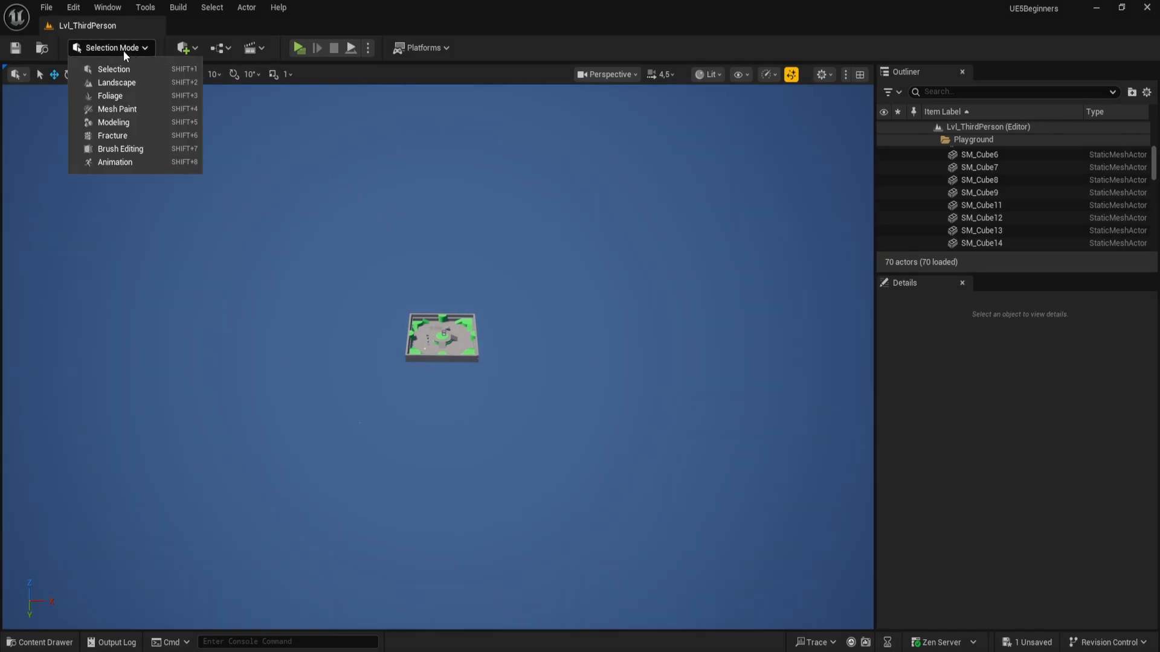
click(140, 84)
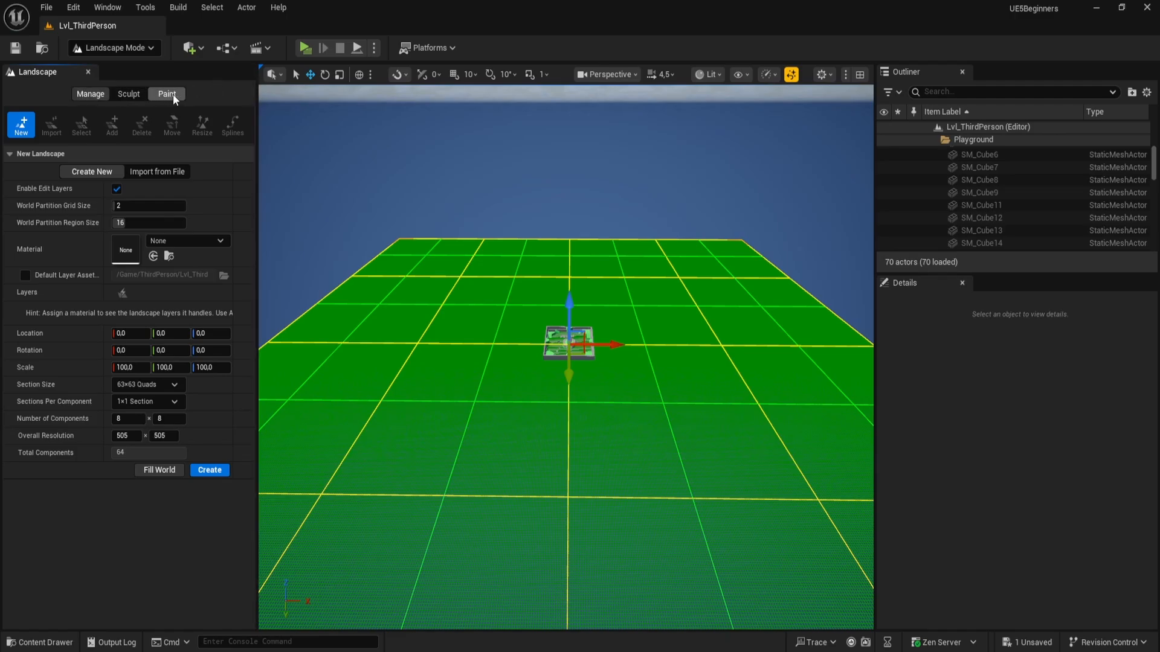
click(131, 93)
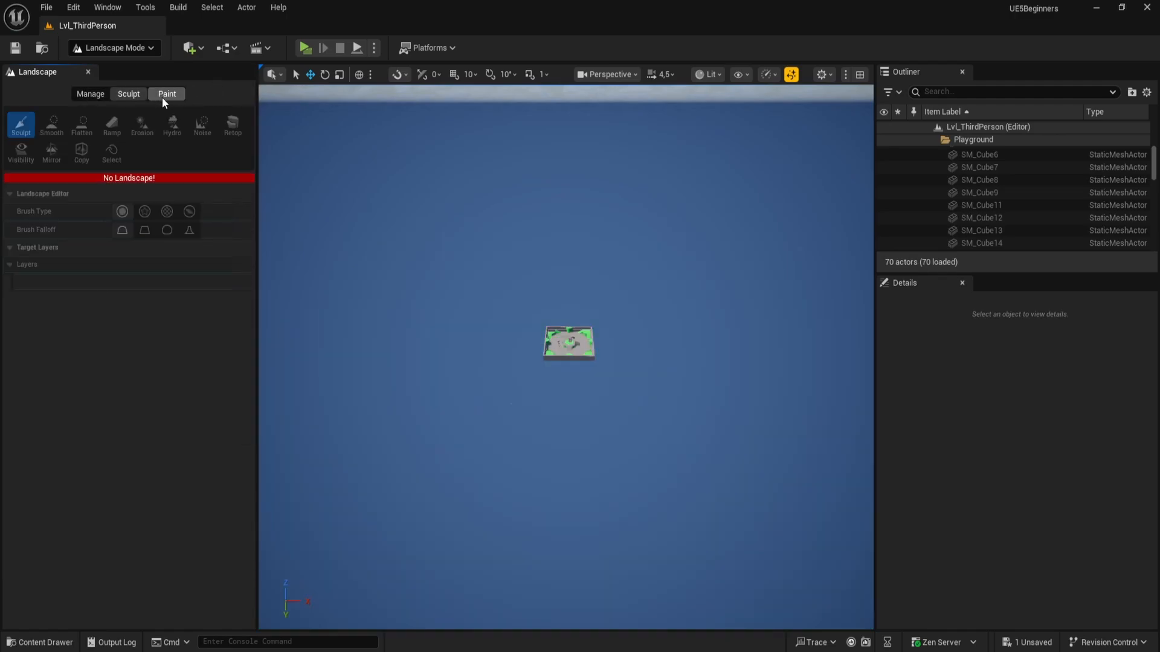
click(95, 93)
key(s)
right_drag(362, 158, 353, 228)
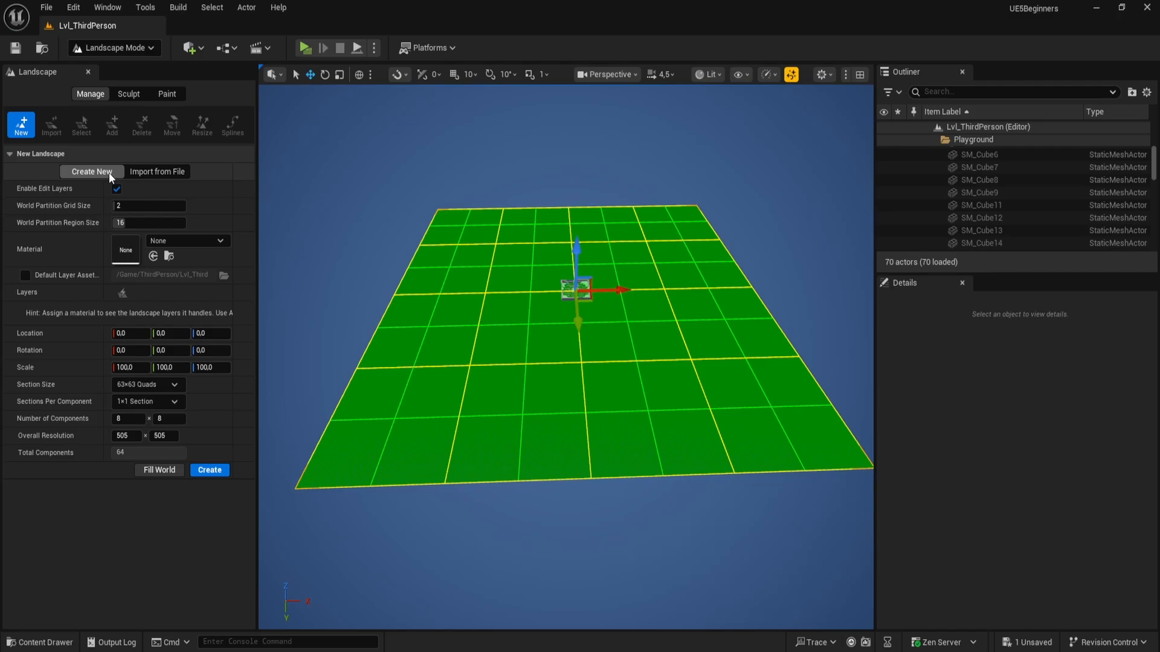
- Check the Import from File settings for a new landscape and return to the Create New settings
click(157, 172)
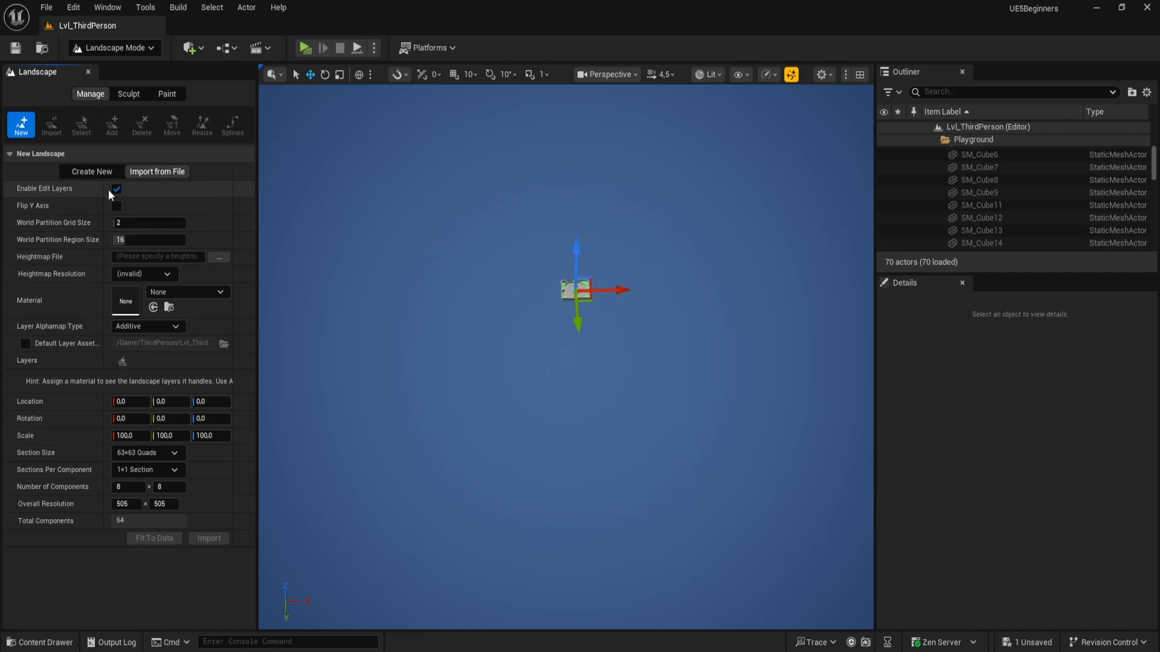
click(97, 172)
key(s)
right_drag(380, 247, 391, 246)
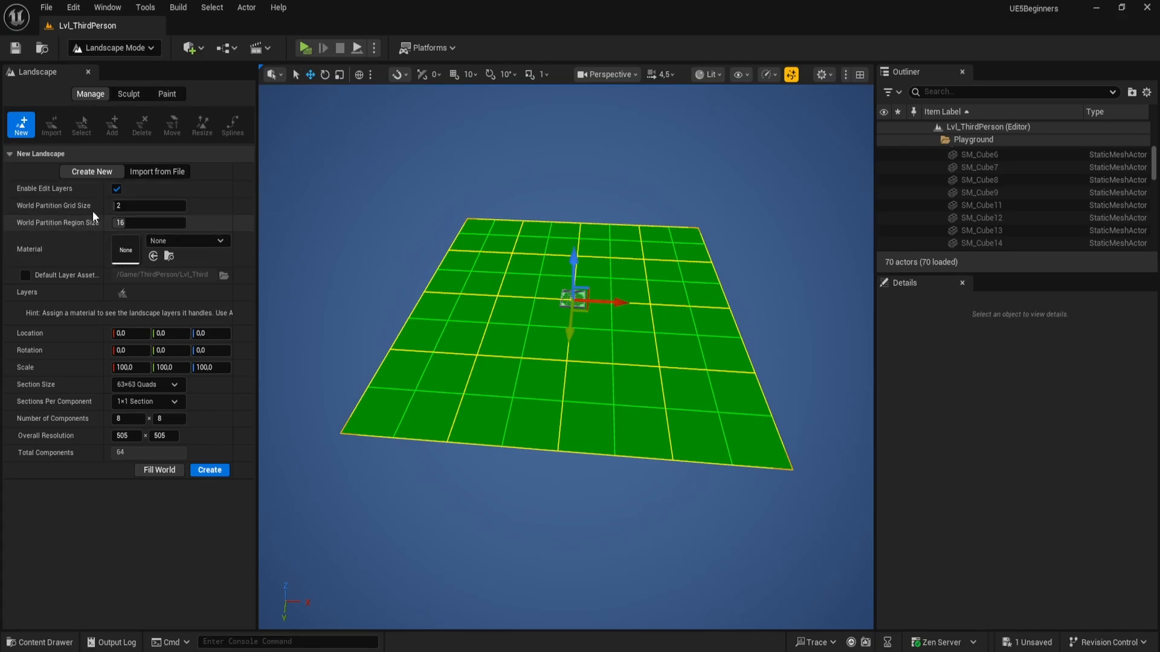
- Try a World Partition Grid Size of 1 on the landscape preview and reset it to its default
mouse_move(331, 221)
right_down()
mouse_move(265, 222)
mouse_move(321, 225)
mouse_move(329, 251)
mouse_move(331, 222)
right_up()
key(w)
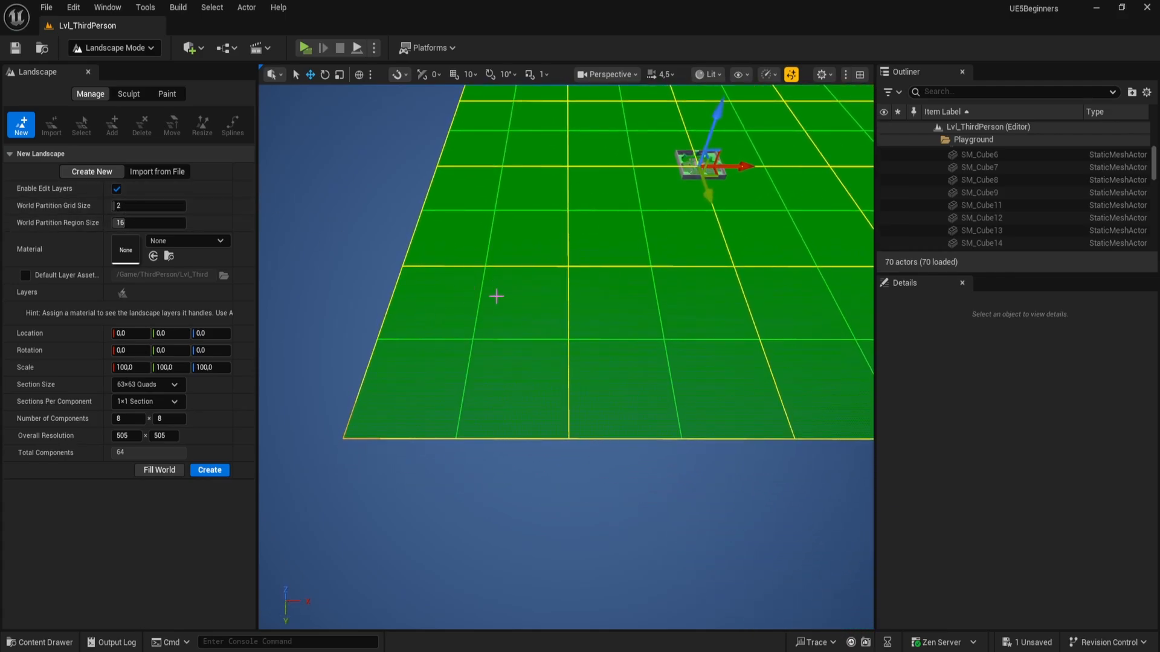
drag(144, 205, 136, 205)
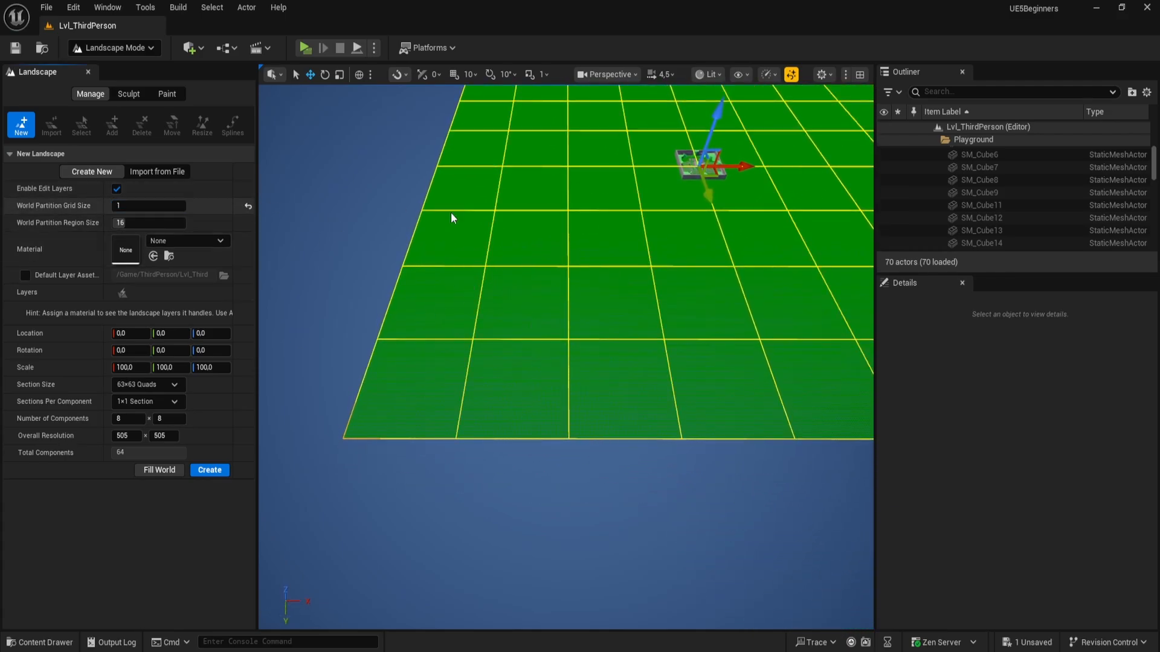
scroll(452, 217, down, 5)
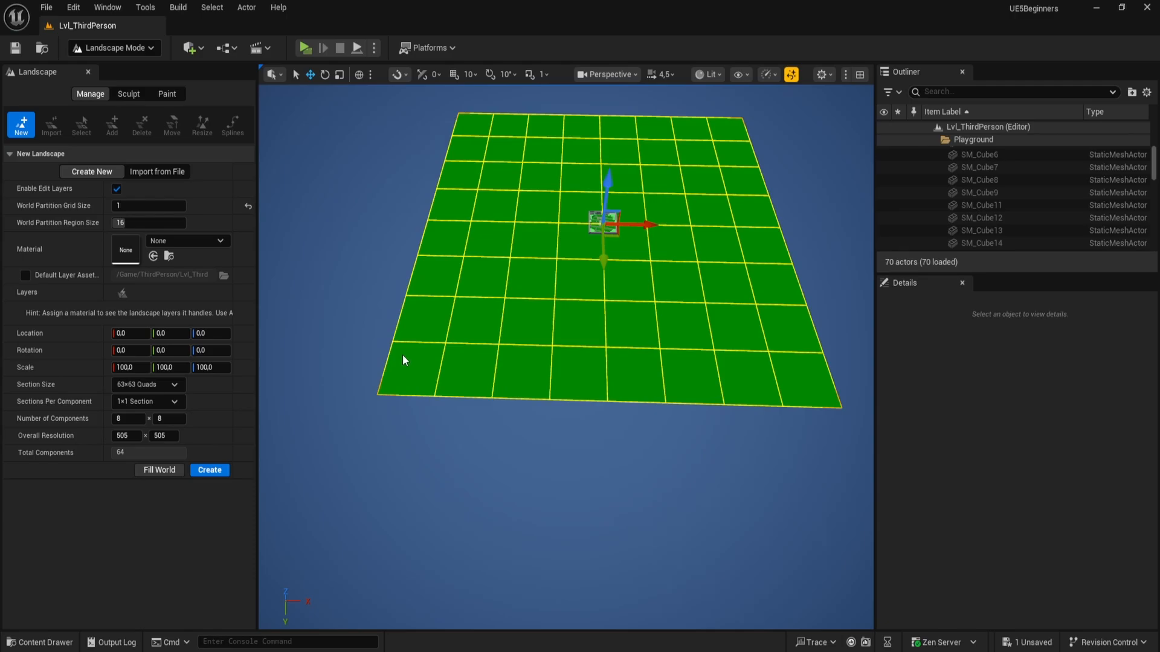
click(247, 205)
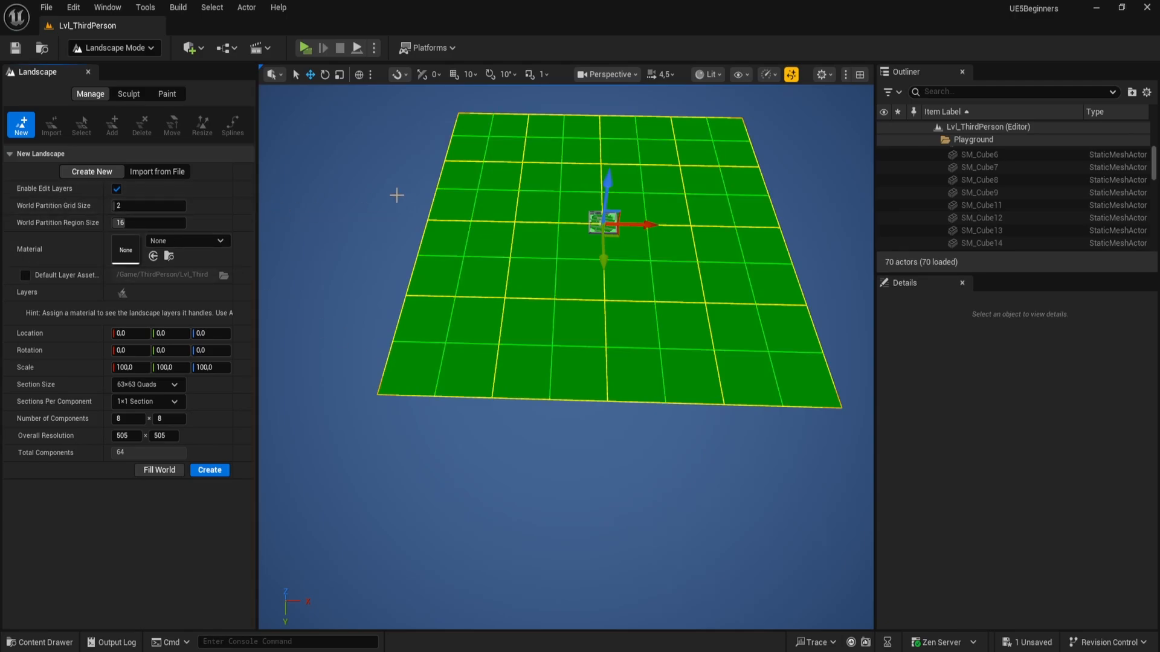
- Examine the component grid of the landscape preview from close up, from another side and from a distance
mouse_move(396, 195)
right_down()
mouse_move(383, 179)
mouse_move(401, 182)
right_up()
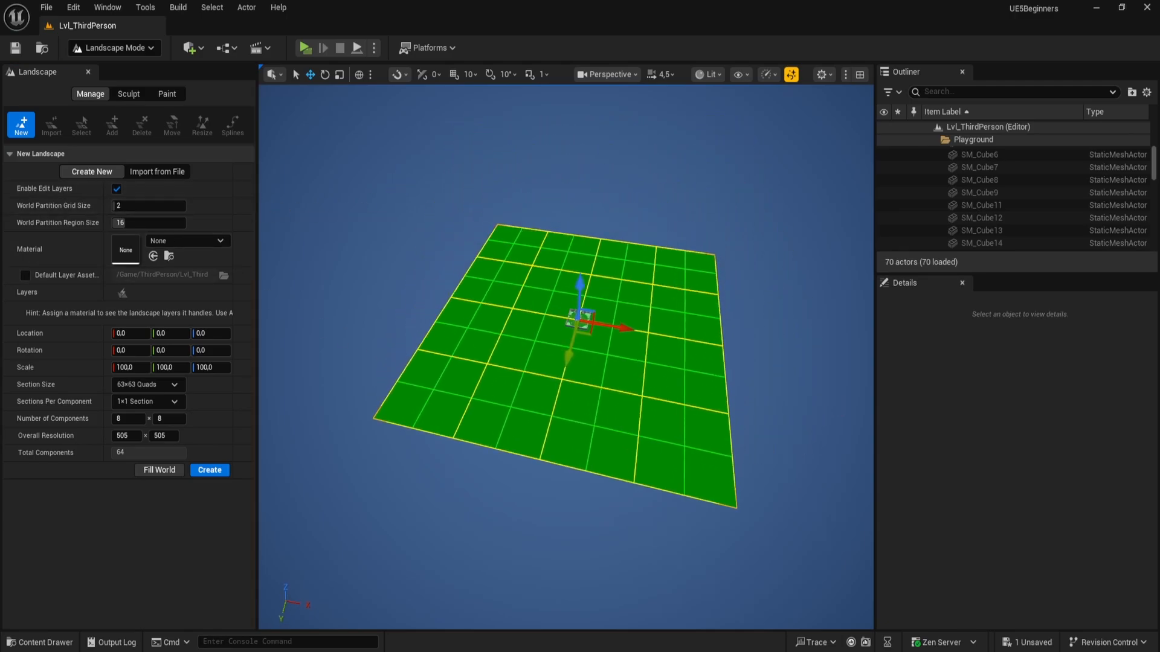
key(w)
key(d)
right_drag(706, 371, 586, 344)
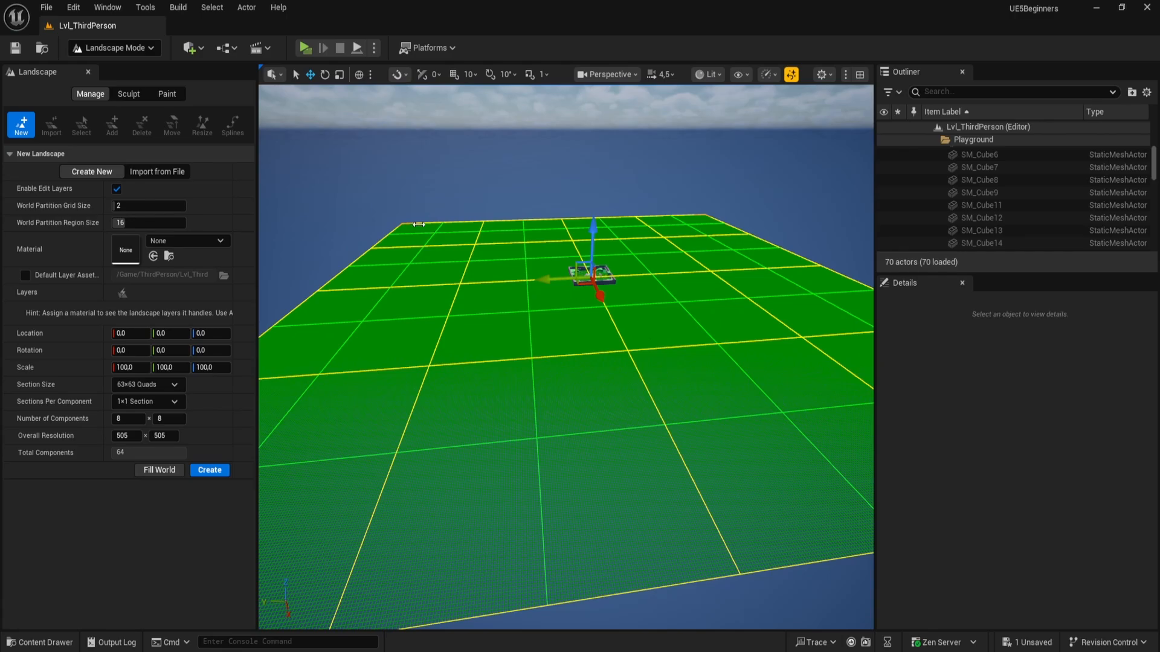
key(a)
right_drag(419, 224, 544, 243)
key(s)
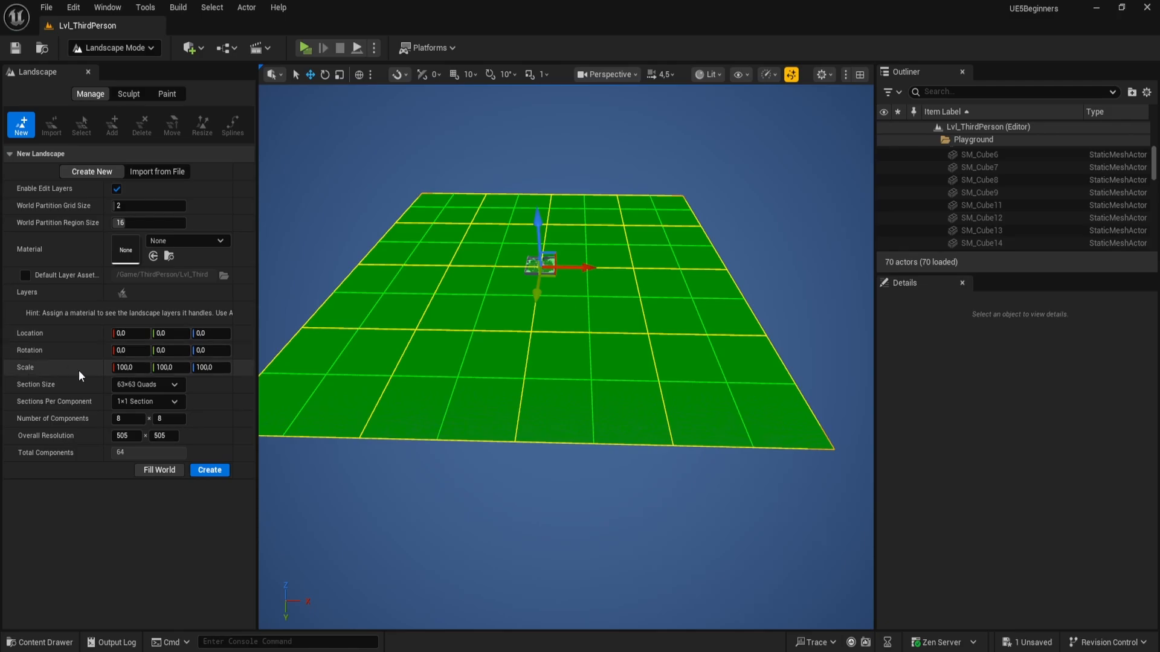
- Try moving the landscape preview about 3703 units along X and reset its location to the default
right_drag(479, 459, 474, 504)
scroll(580, 260, down, 3)
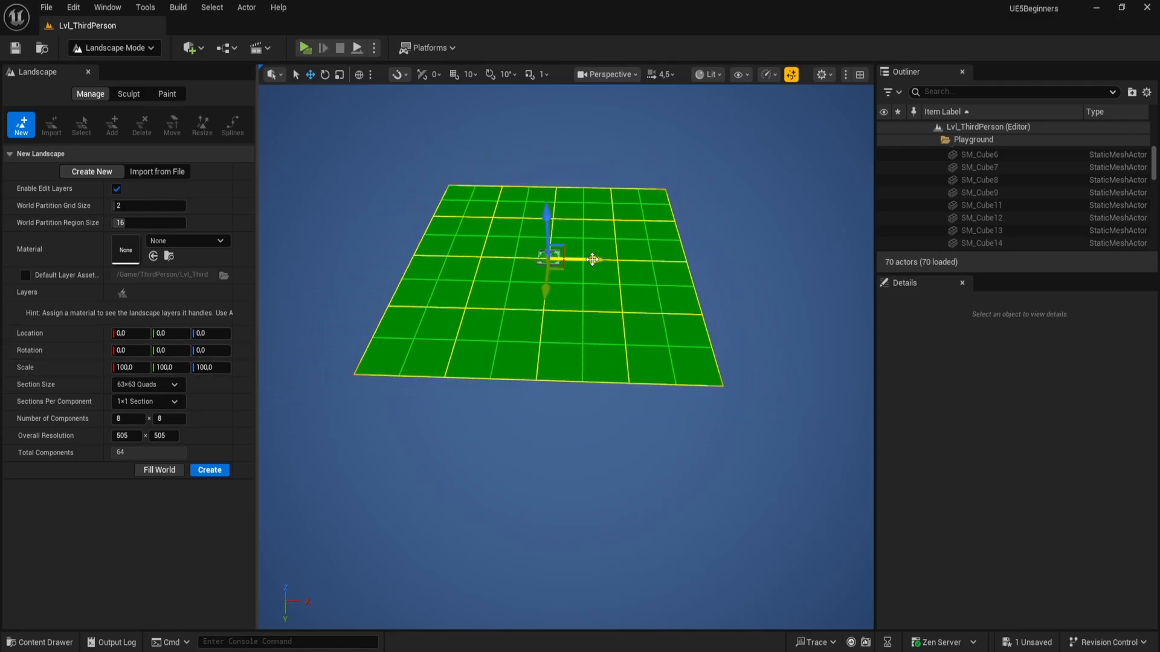
mouse_move(599, 259)
mouse_down()
mouse_move(806, 251)
mouse_move(440, 251)
mouse_move(612, 259)
mouse_up()
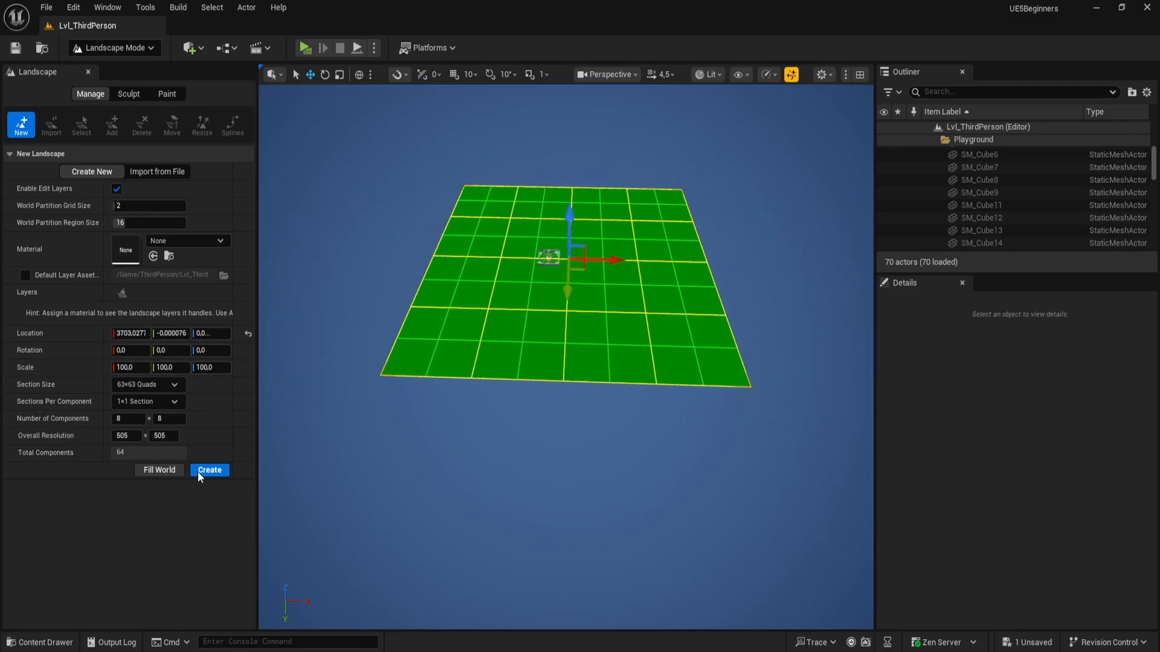
click(248, 334)
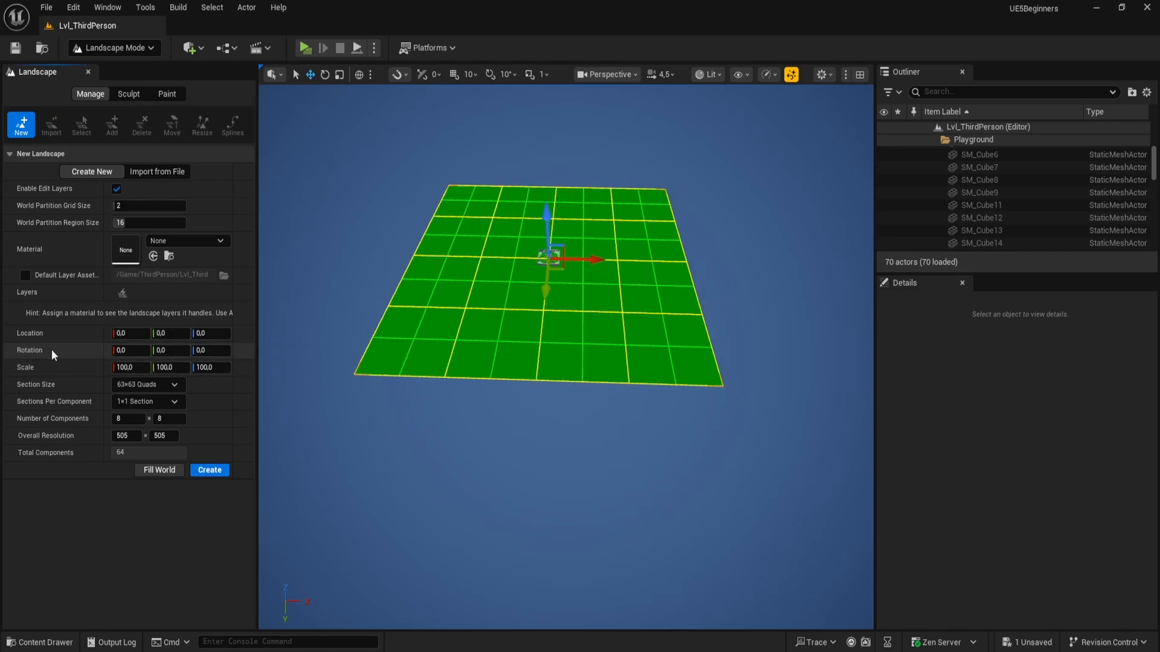
- Inspect the quads along the landscape preview's near edge and set the Section Size to 7×7 Quads
right_drag(423, 350, 496, 407)
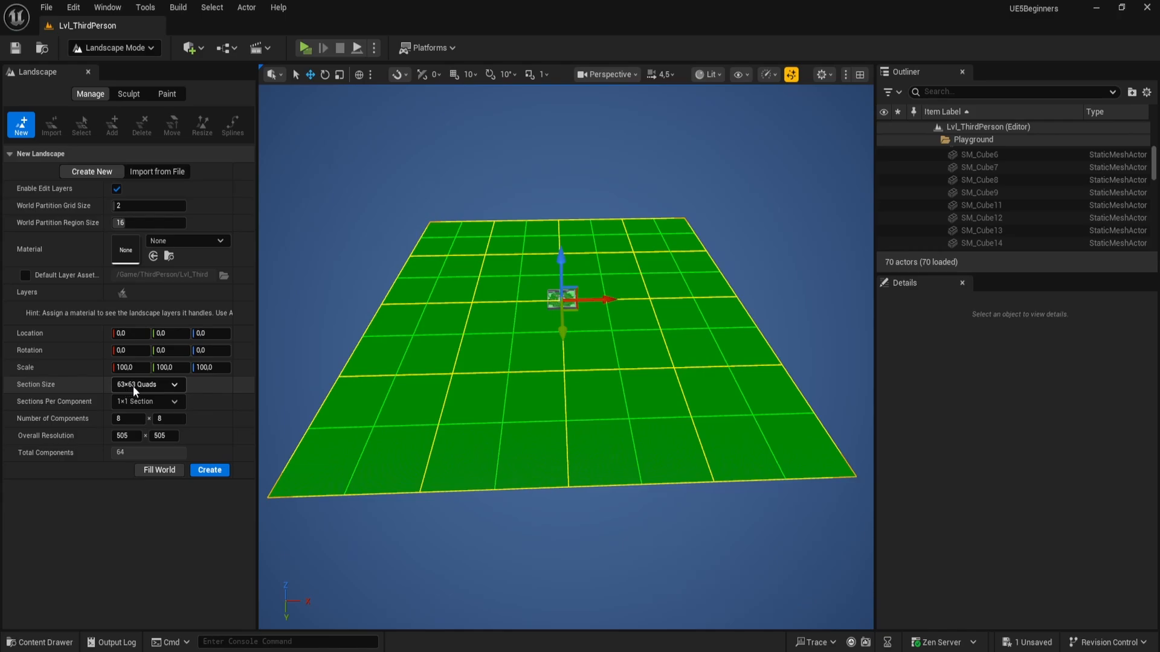
right_drag(423, 363, 489, 509)
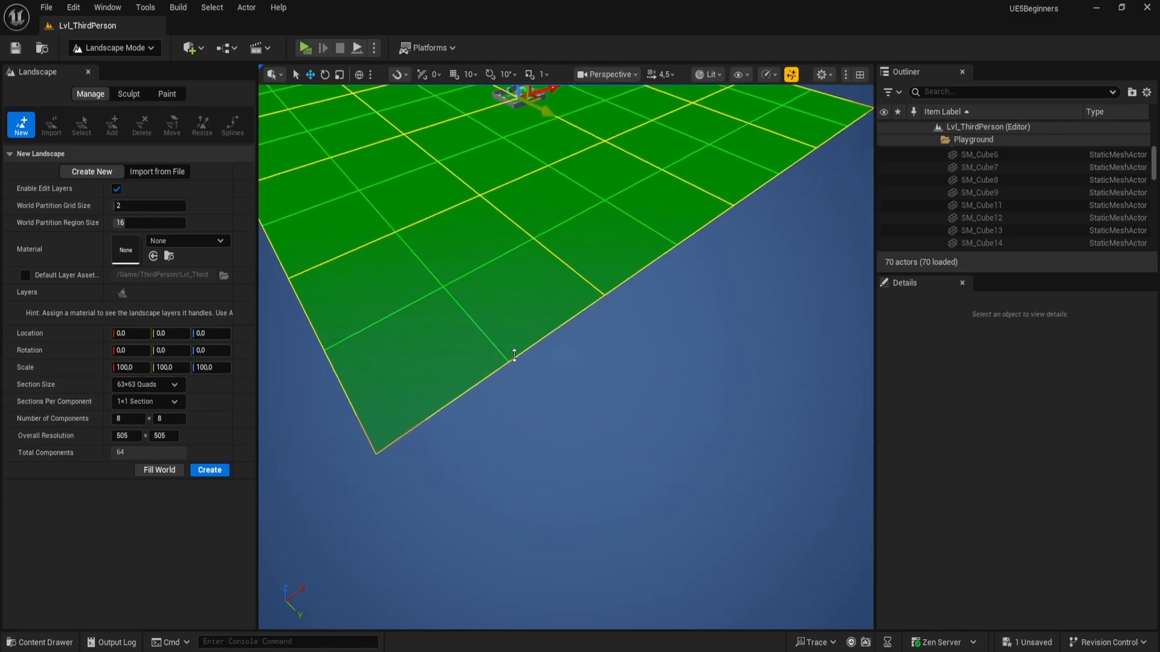
right_drag(346, 446, 323, 468)
scroll(314, 437, down, 2)
scroll(339, 465, down, 1)
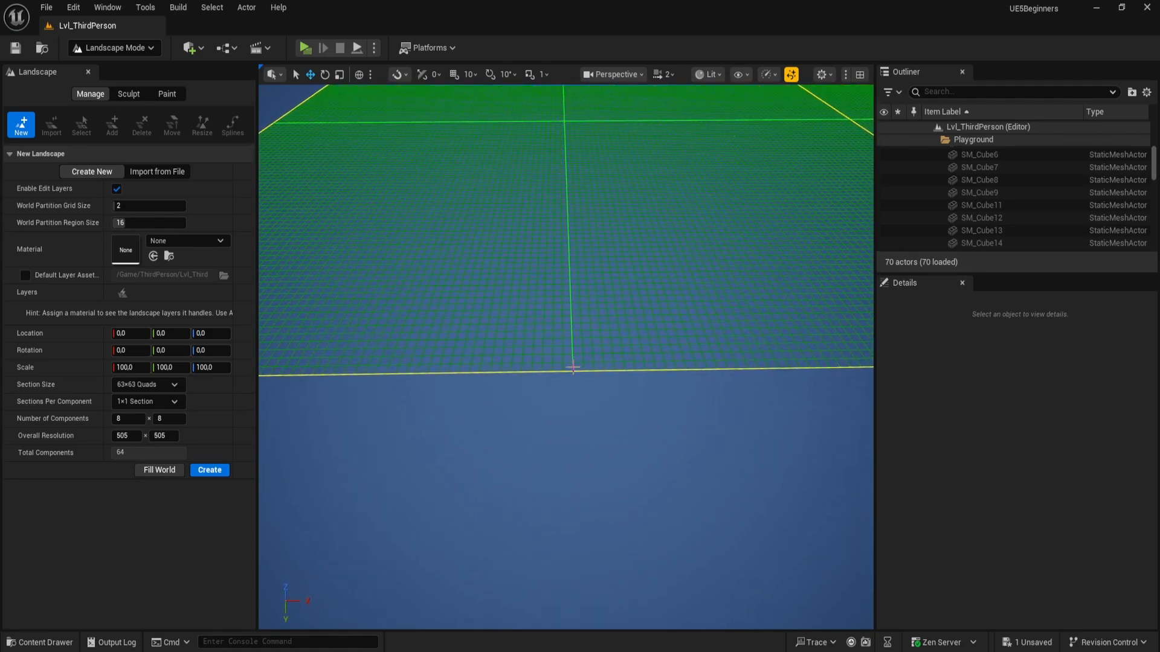
mouse_move(644, 387)
right_down()
mouse_move(622, 387)
mouse_move(670, 390)
mouse_move(658, 386)
right_up()
click(164, 383)
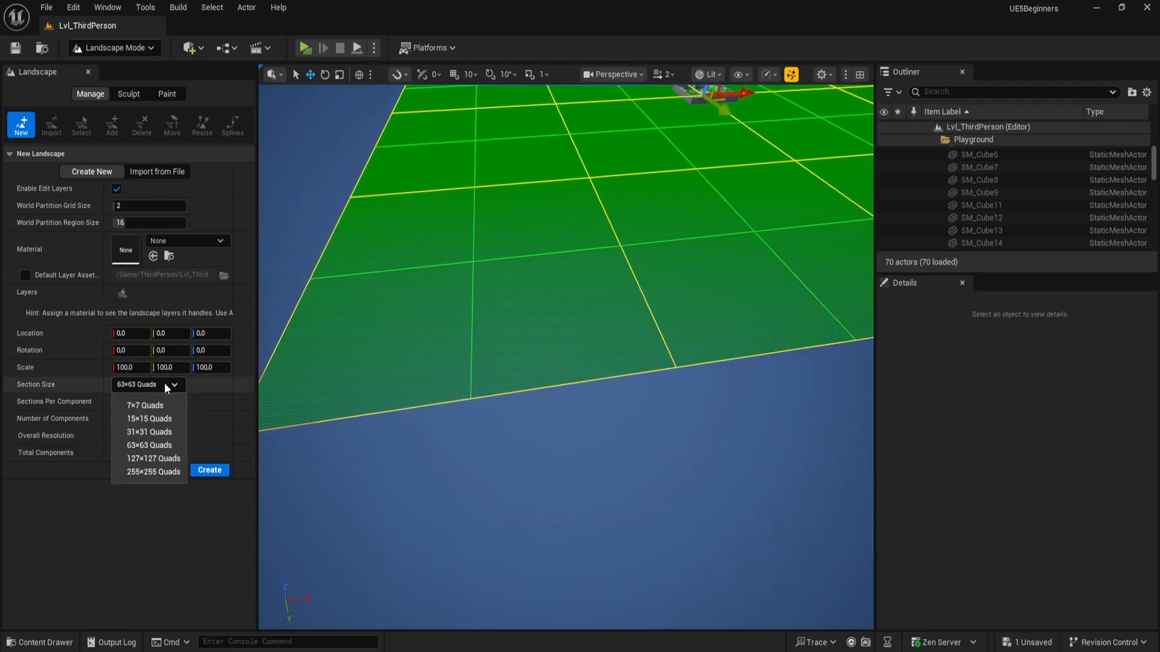
click(155, 402)
- Examine the individual quads within the components at the corner of the landscape preview
right_drag(586, 388, 487, 426)
key(w)
scroll(547, 393, up, 3)
key(s)
key(w)
scroll(485, 423, down, 2)
key(s)
key(w)
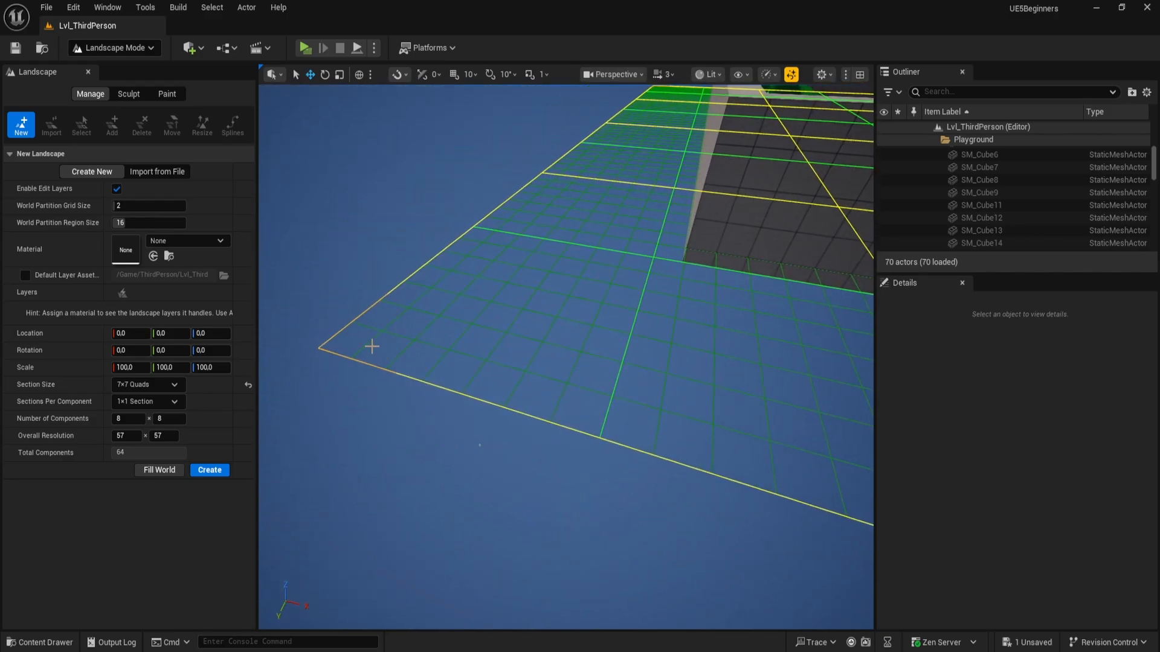
key(s)
right_drag(350, 340, 413, 351)
- Set the new landscape's Section Size back to 63×63 Quads
click(156, 385)
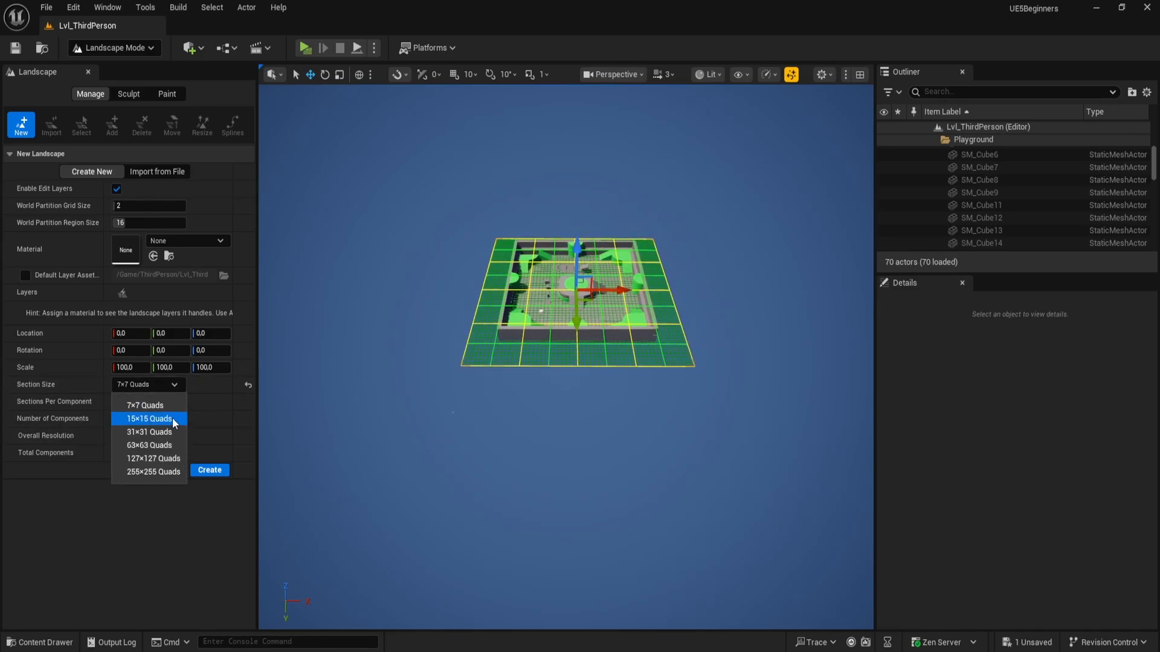
click(161, 448)
right_drag(538, 365, 640, 347)
key(s)
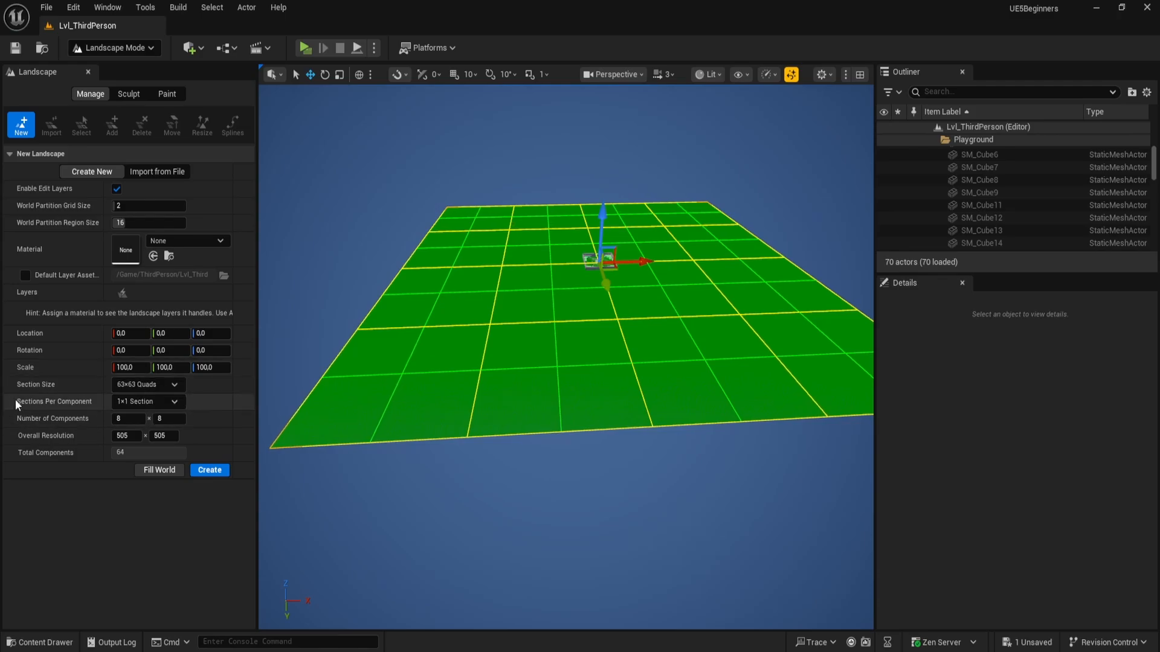
- Try 2×2 Sections per component on the landscape preview and reset the option to its default
click(129, 401)
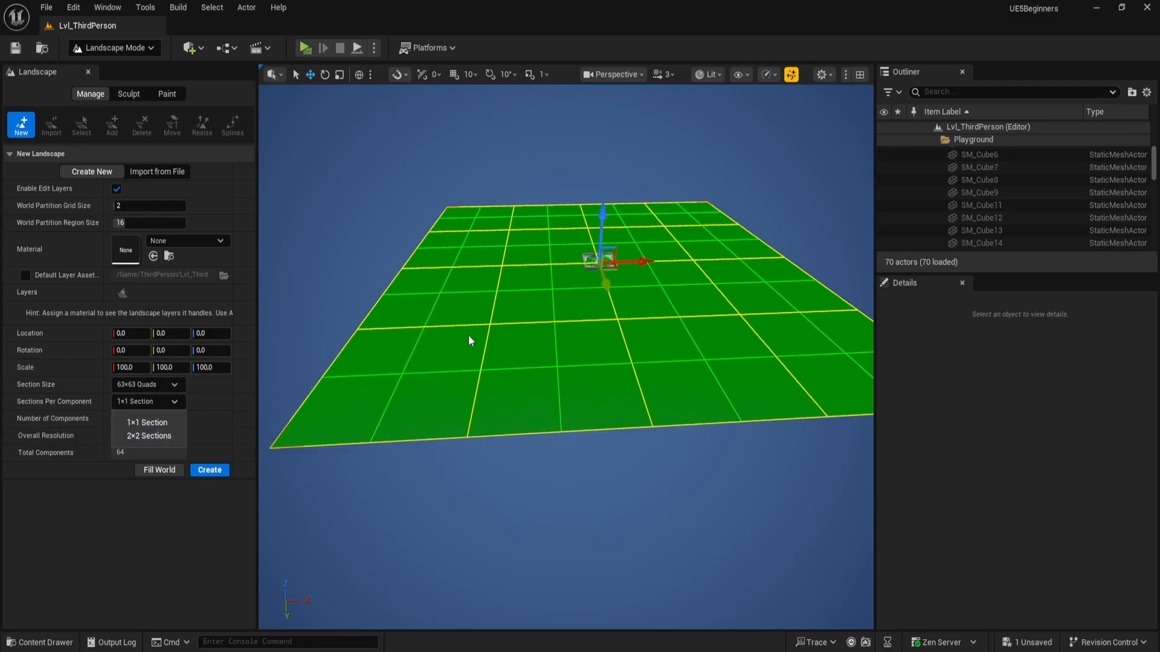
right_drag(470, 341, 516, 472)
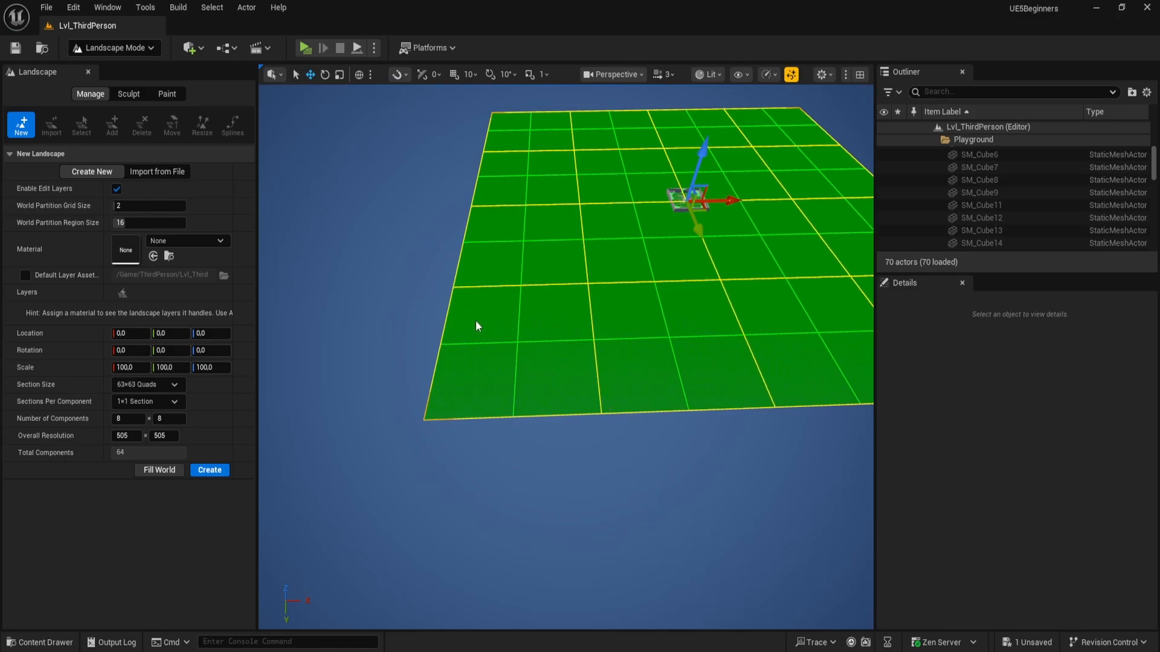
click(129, 401)
click(145, 439)
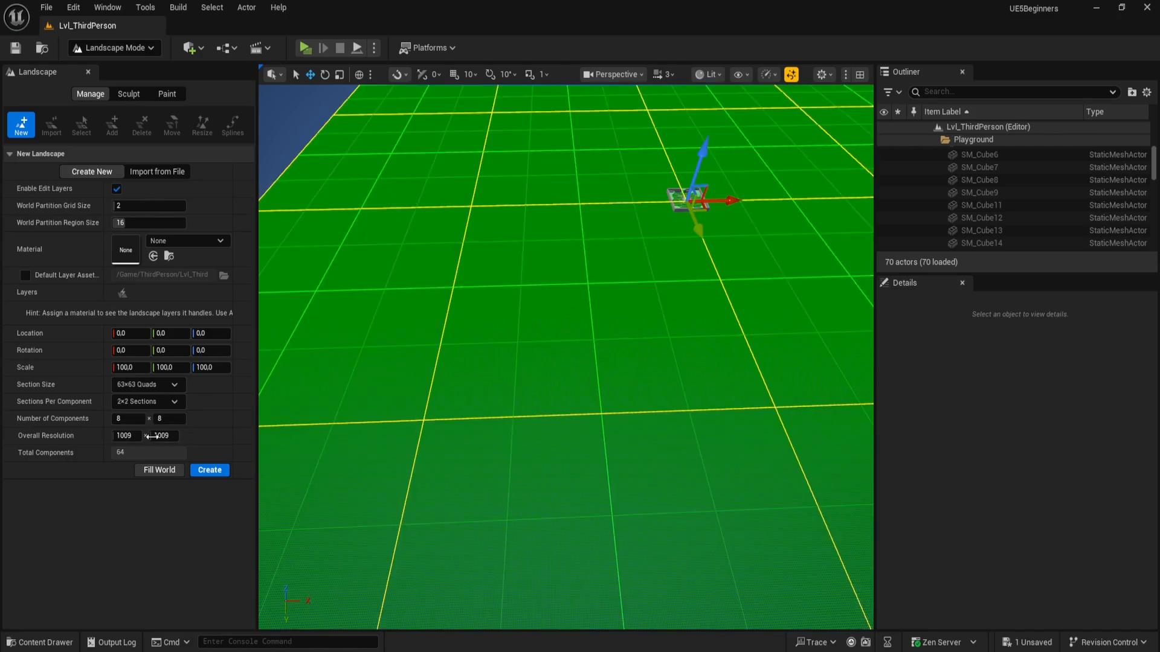
right_drag(566, 357, 511, 430)
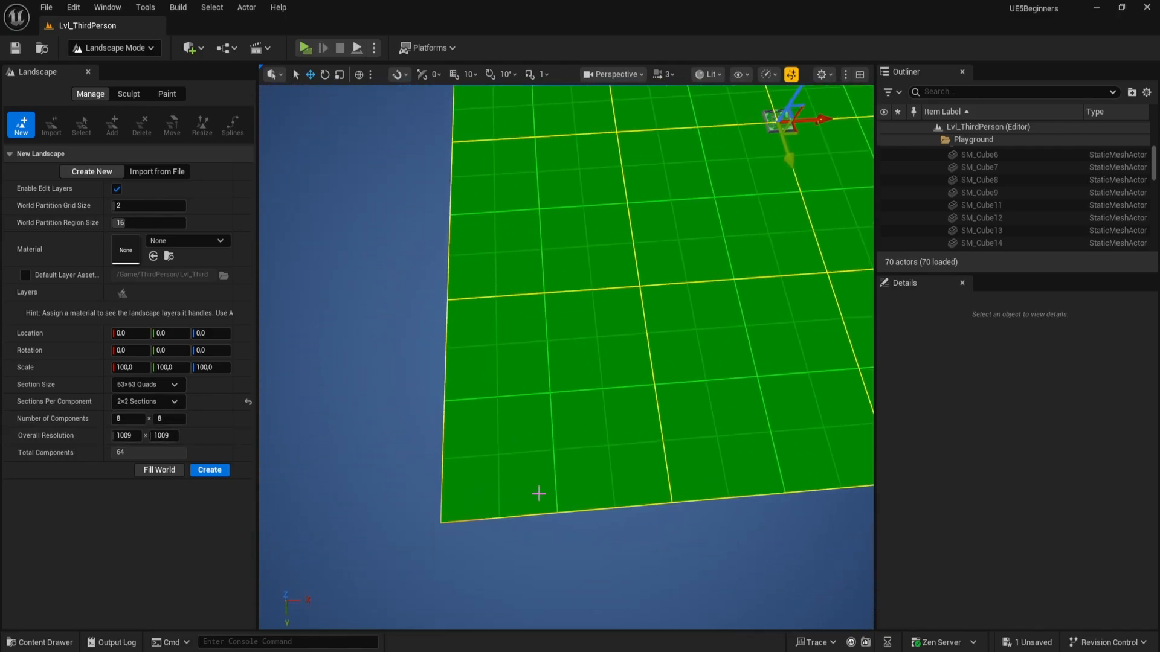
right_drag(467, 340, 541, 372)
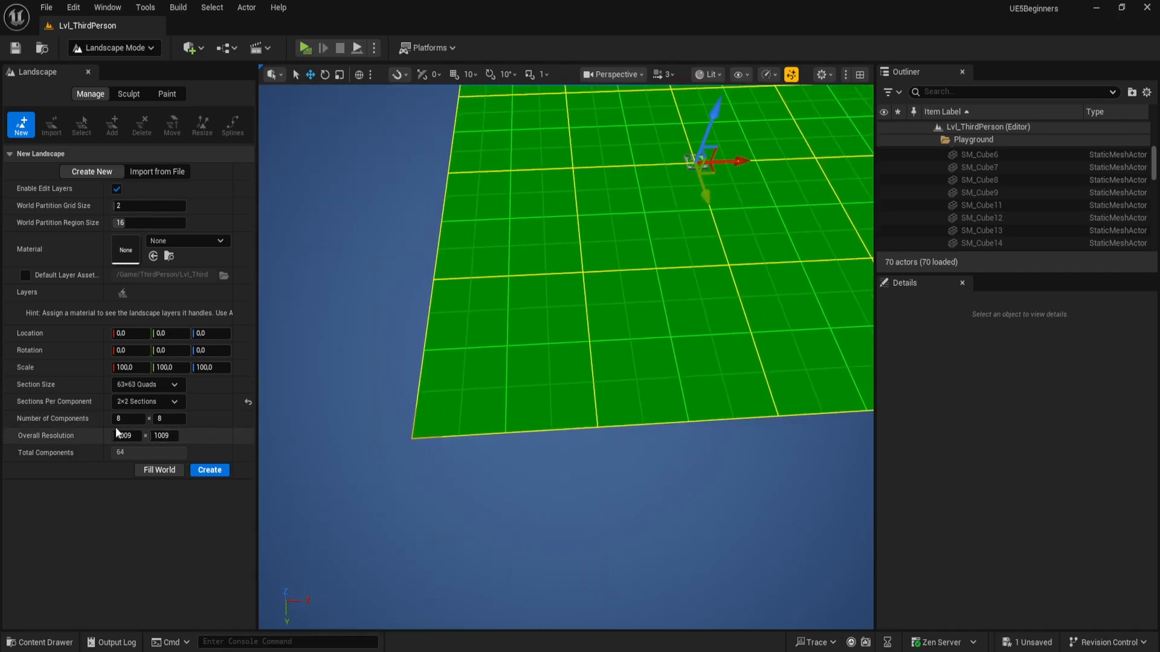
click(248, 403)
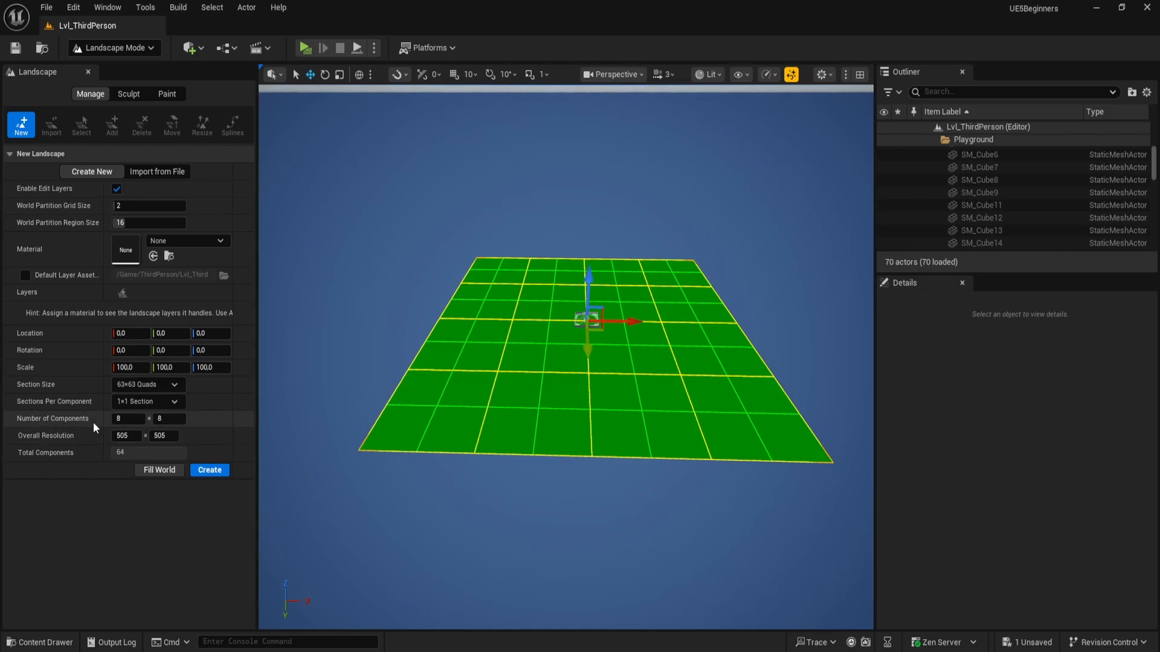
- Examine how the components divide the landscape preview along its edges and across its whole area
right_drag(362, 417, 281, 523)
right_drag(473, 438, 473, 417)
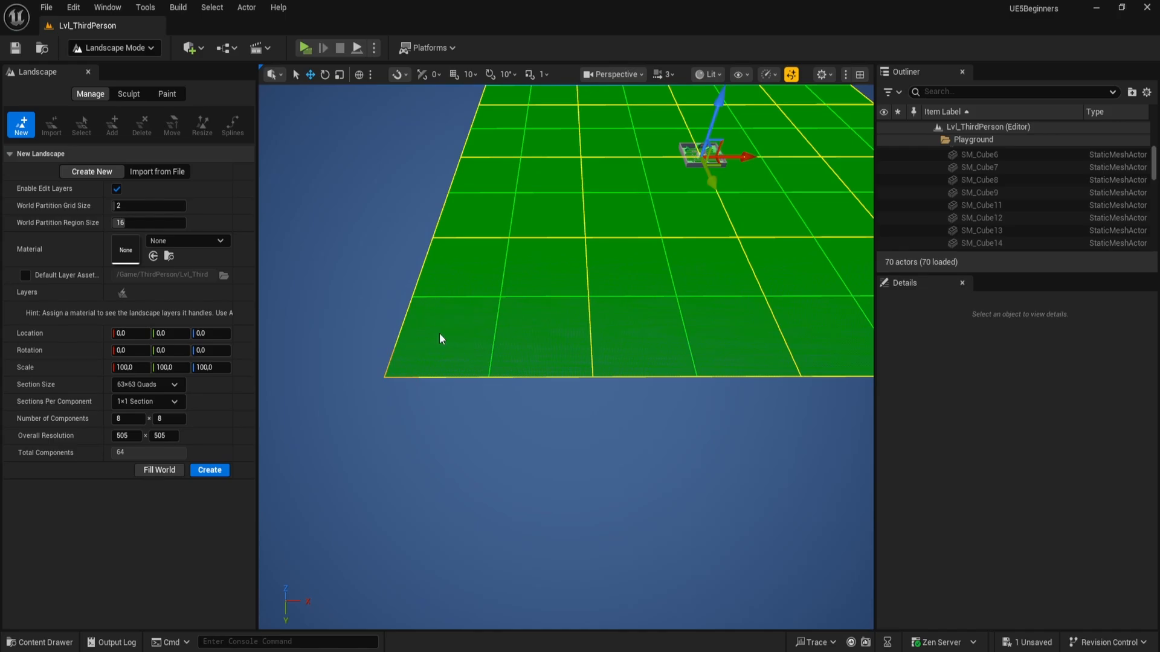
right_drag(670, 332, 731, 334)
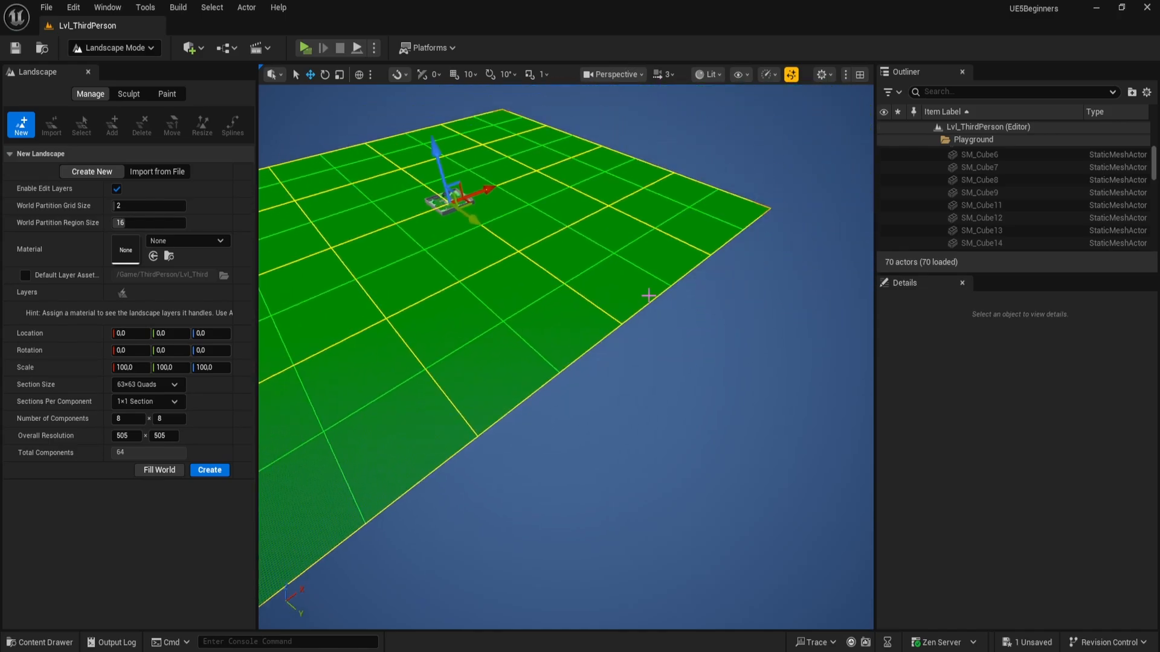
scroll(387, 338, up, 1)
key(s)
right_drag(616, 327, 300, 346)
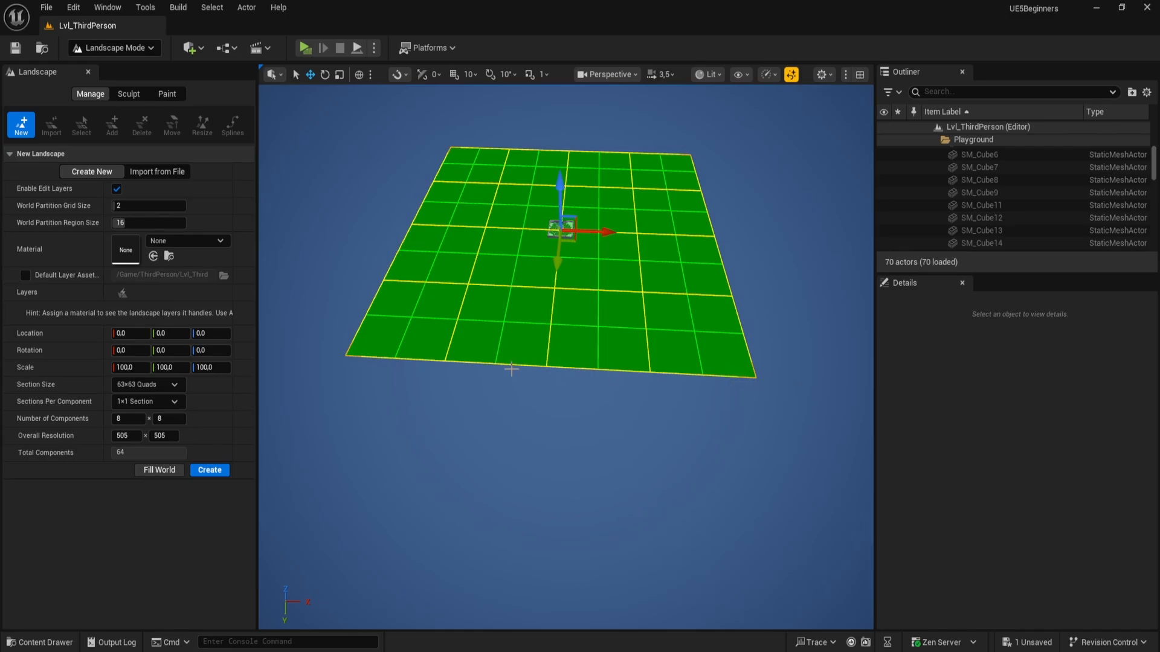
right_drag(511, 369, 635, 423)
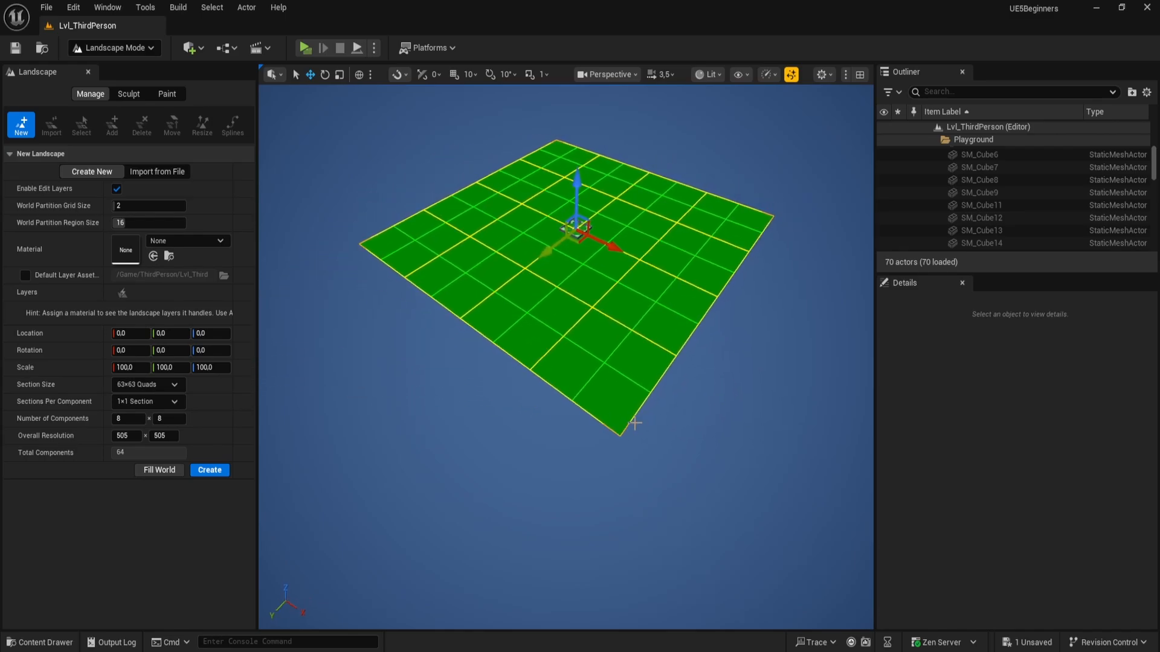
right_drag(678, 356, 392, 371)
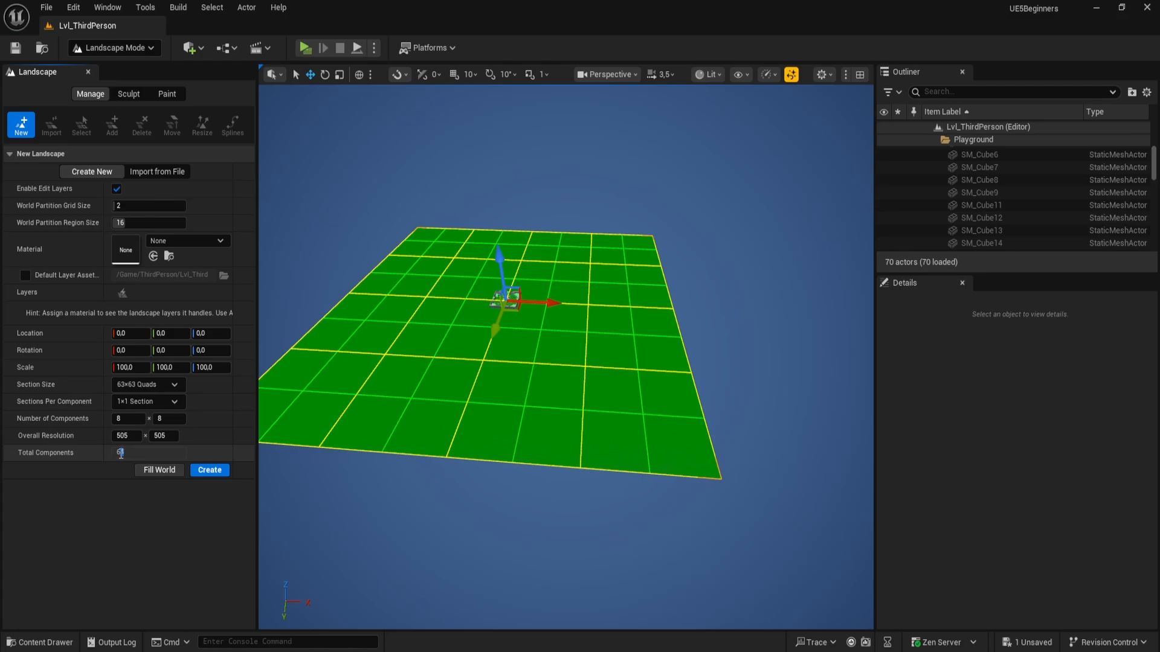
right_drag(393, 476, 329, 495)
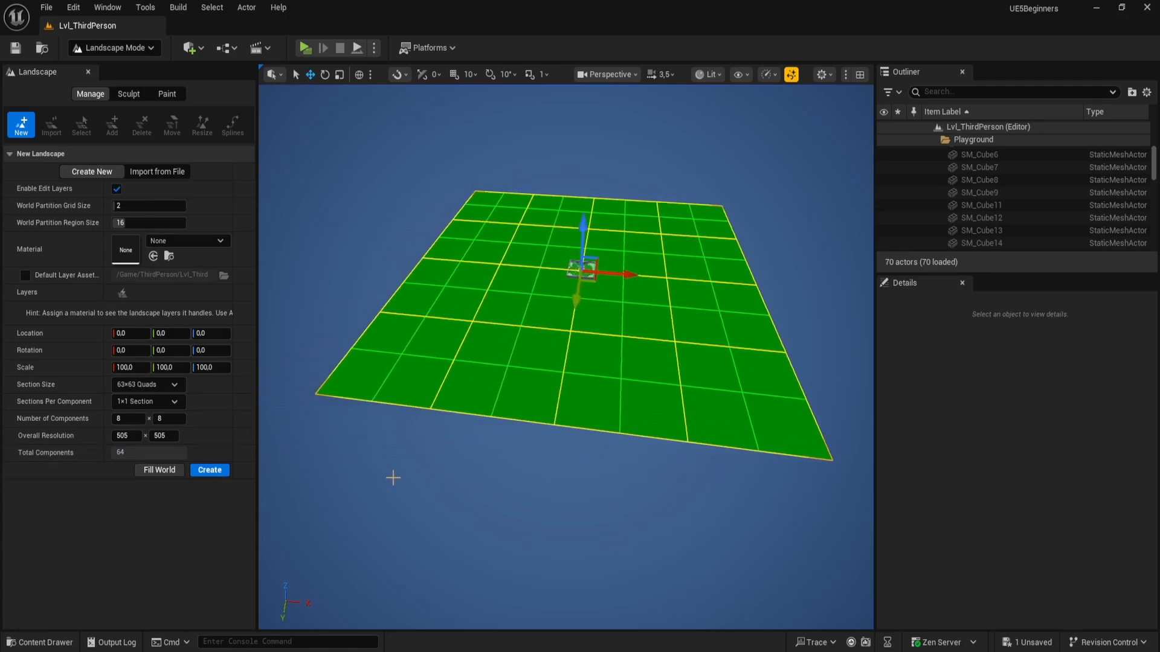
- Inspect the small quads at the landscape preview's near corner and the whole preview from a distance
key(w)
right_drag(423, 423, 651, 294)
scroll(363, 411, up, 2)
key(a)
key(a)
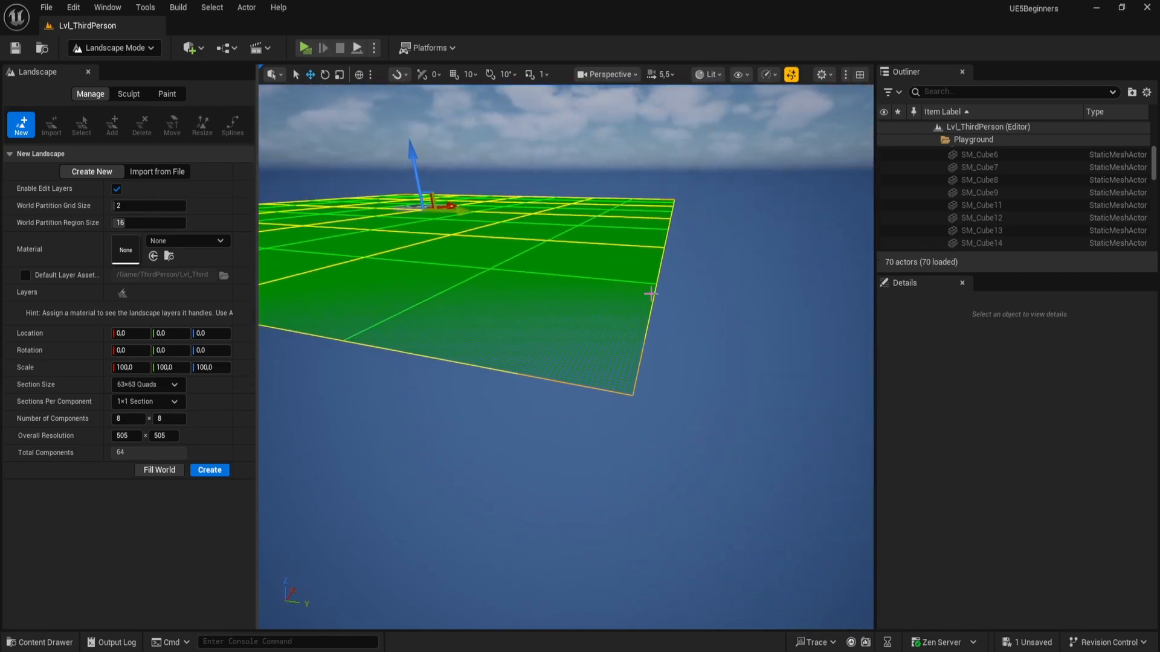
right_drag(680, 211, 603, 408)
key(s)
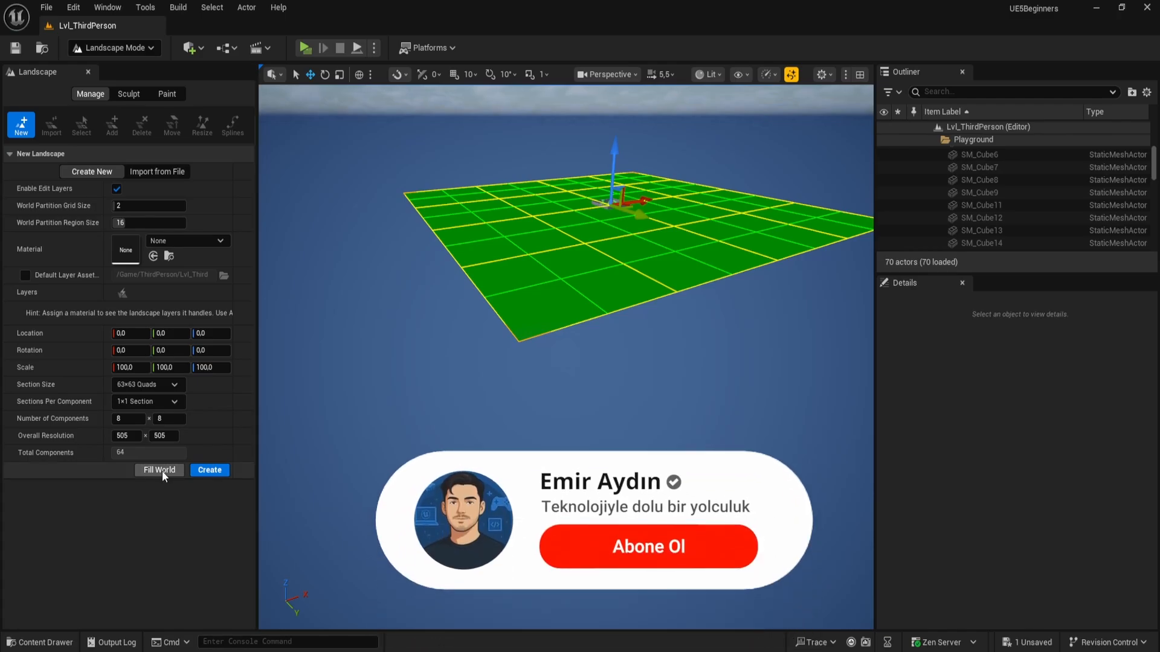
- Try Fill World on the landscape preview, check its extent, and undo the fill
click(164, 470)
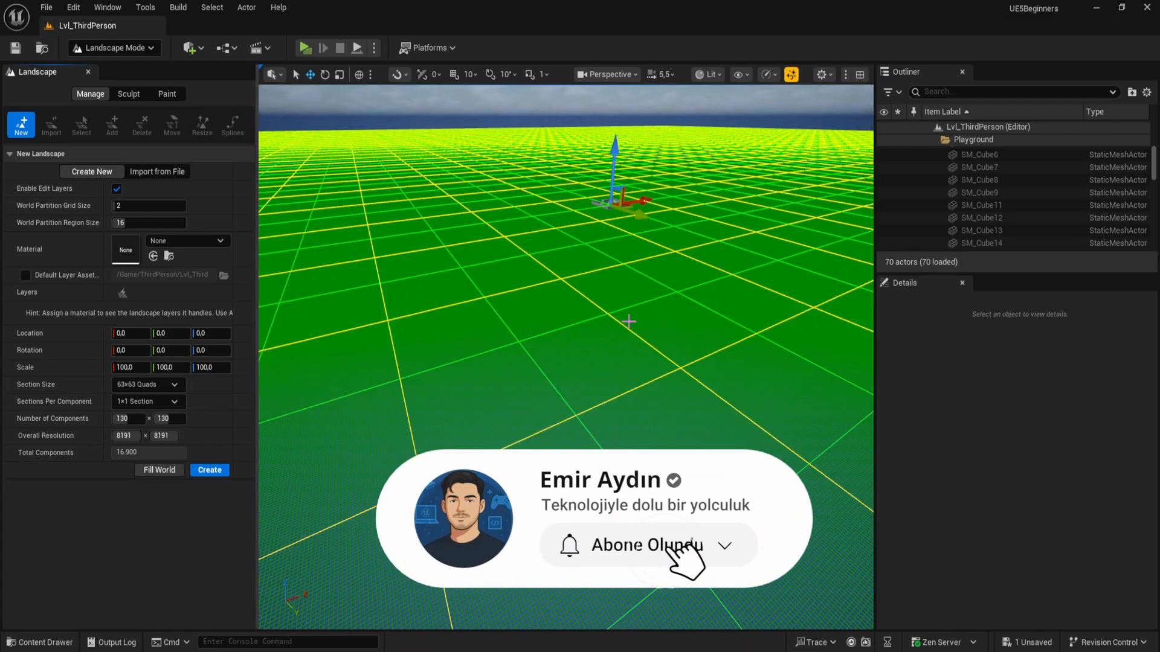
right_drag(566, 356, 399, 302)
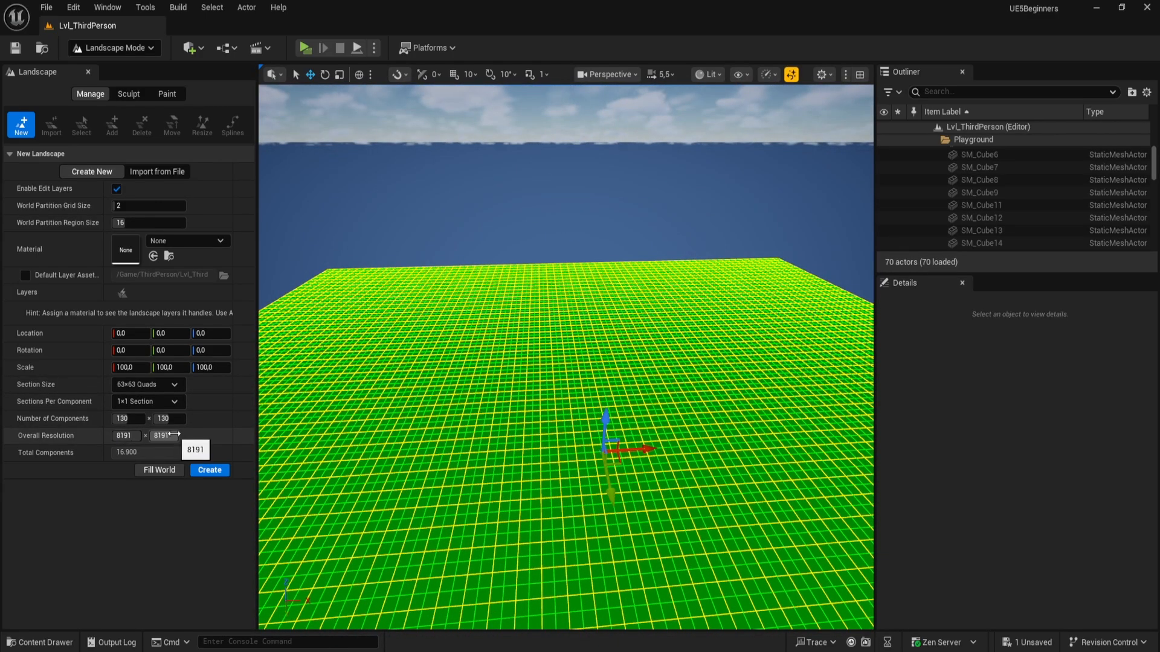
key(ctrl+z)
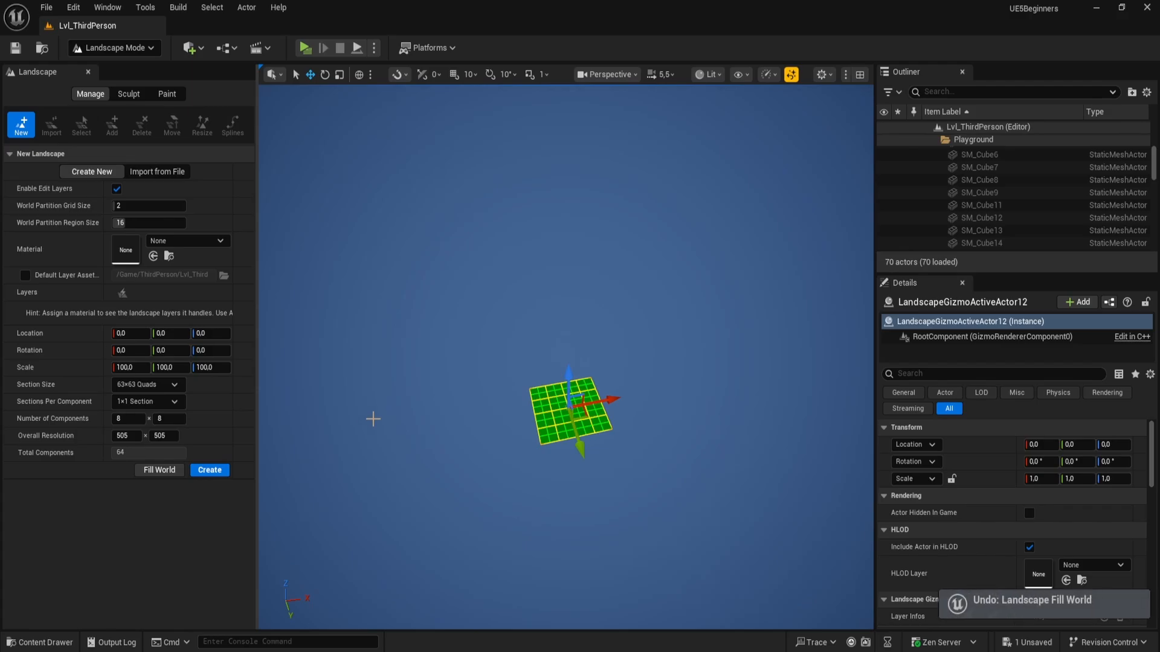
- Create the landscape with 63×63 Quads sections, 1×1 Section per component and 8×8 components
key(w)
right_drag(491, 394, 492, 459)
scroll(490, 394, up, 2)
key(w)
scroll(493, 459, up, 3)
scroll(507, 393, down, 3)
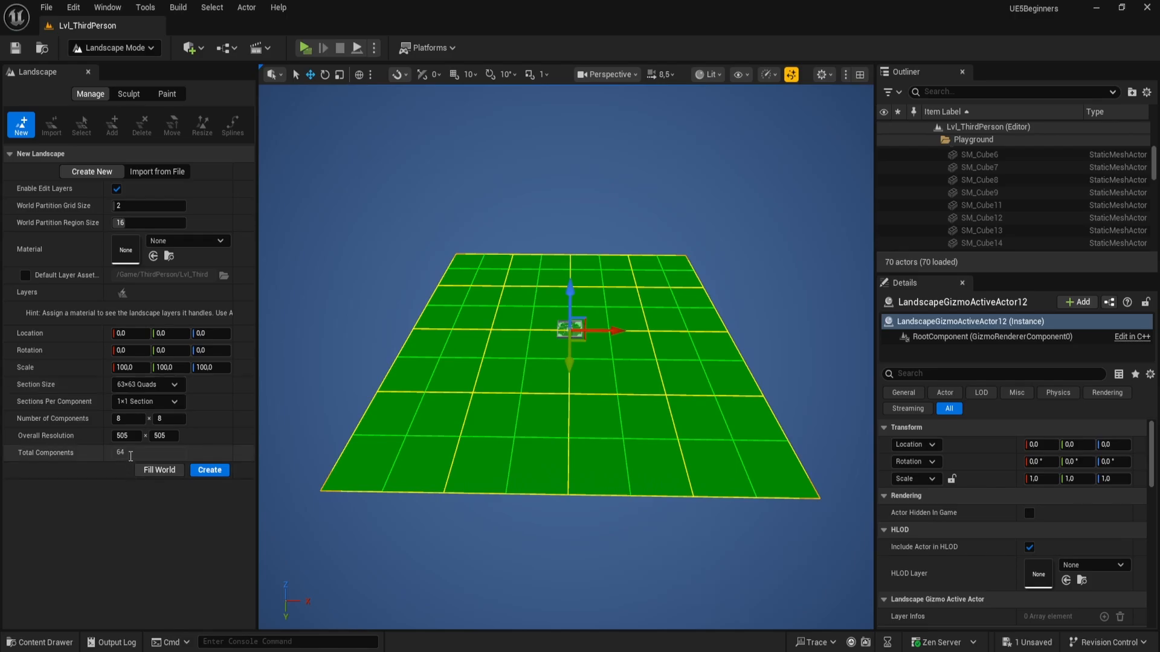
right_drag(492, 453, 409, 393)
key(w)
key(s)
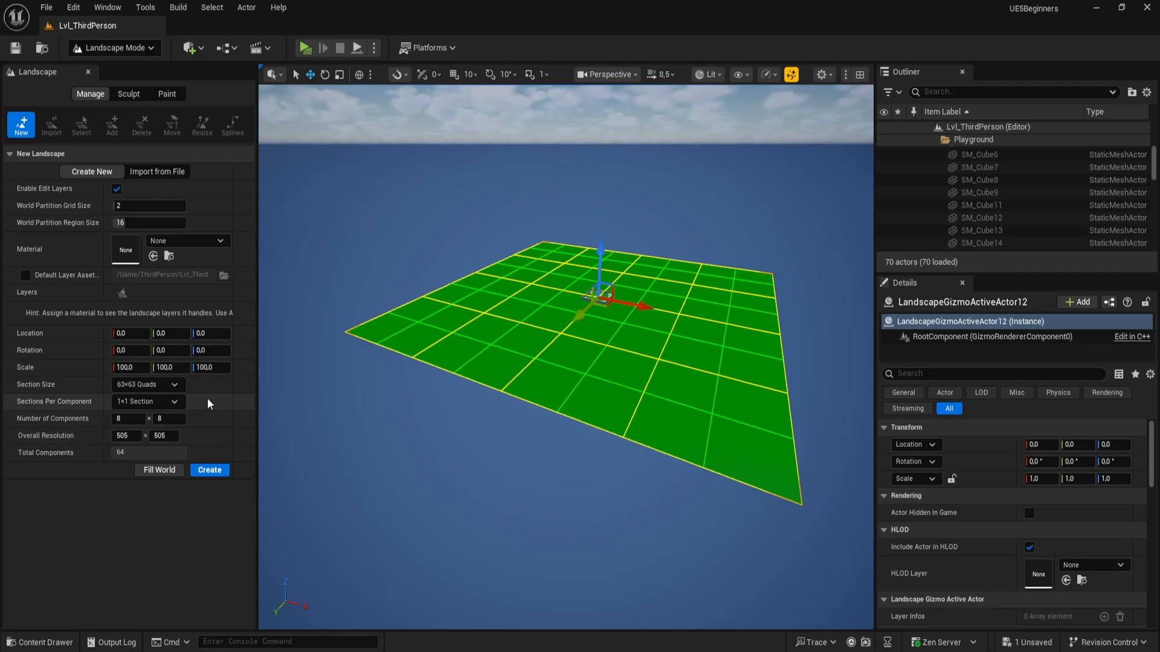
key(a)
right_drag(531, 444, 634, 432)
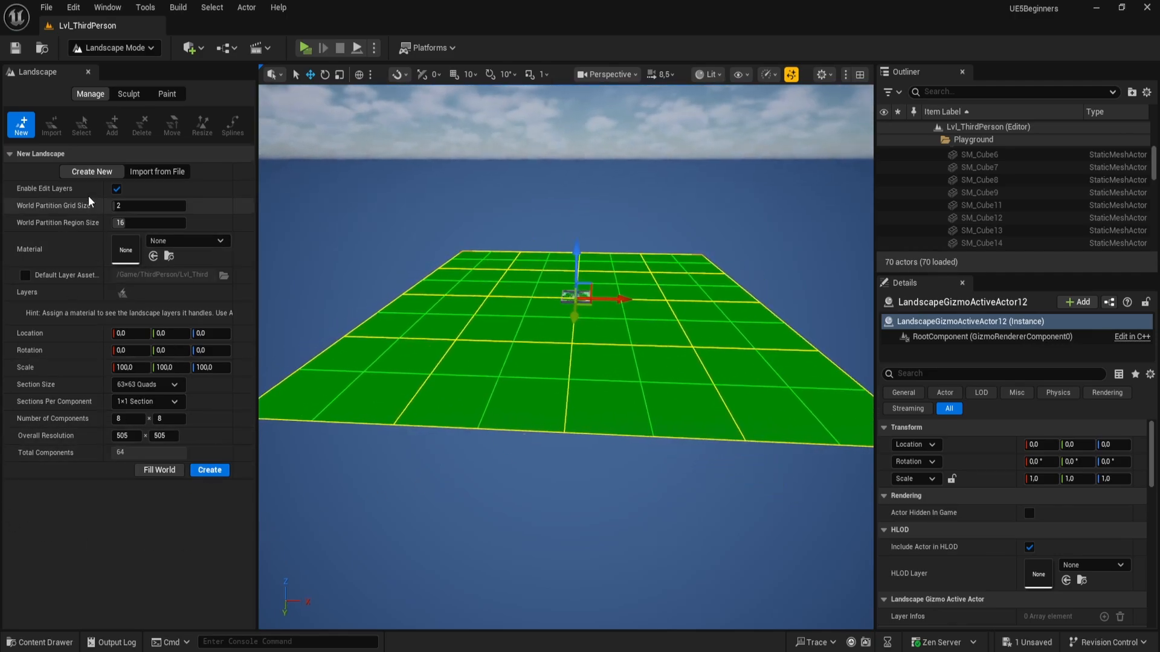
click(213, 470)
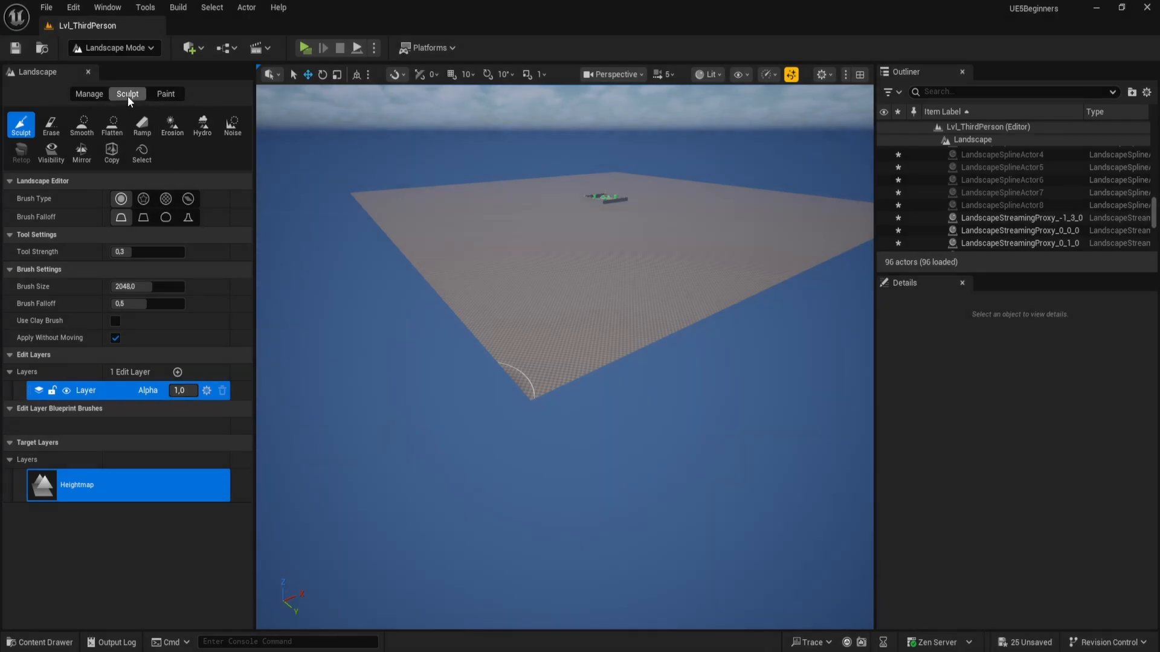
- Add one component beyond the landscape's near corner with a brush size of 1, and delete that component
click(101, 90)
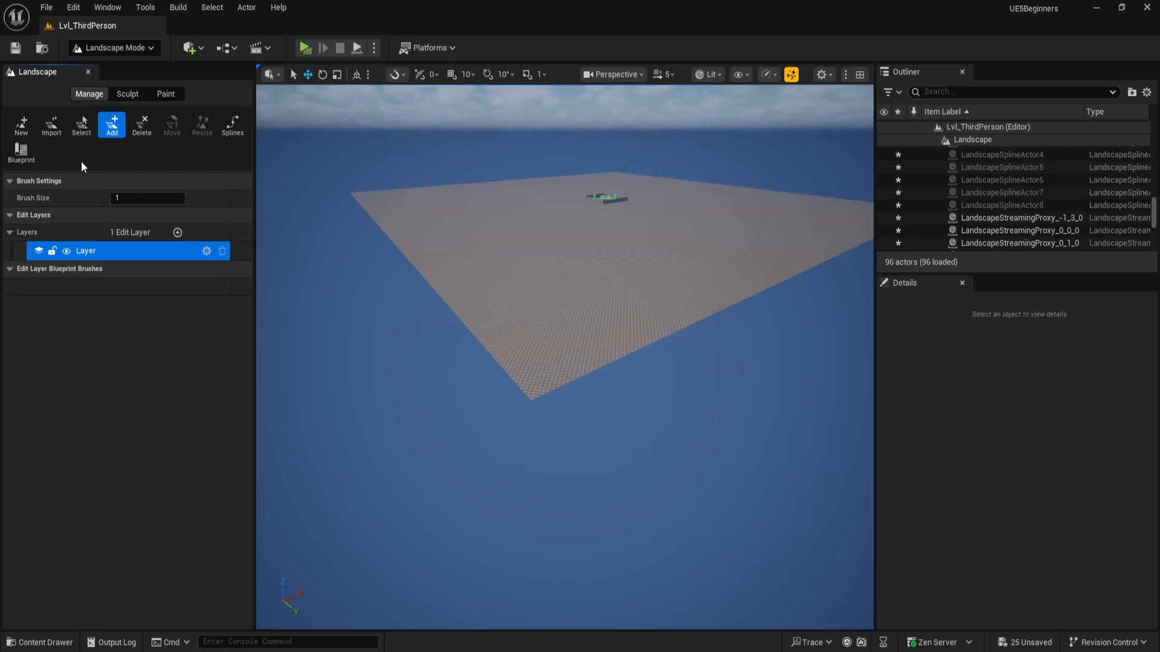
right_drag(368, 241, 405, 251)
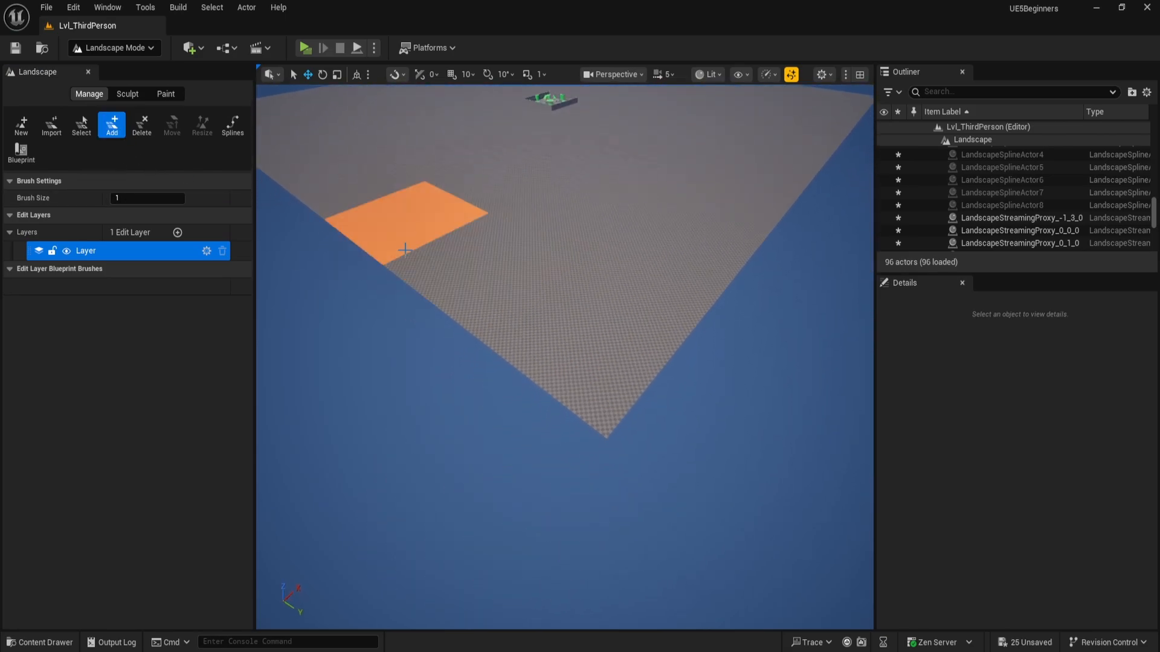
click(525, 403)
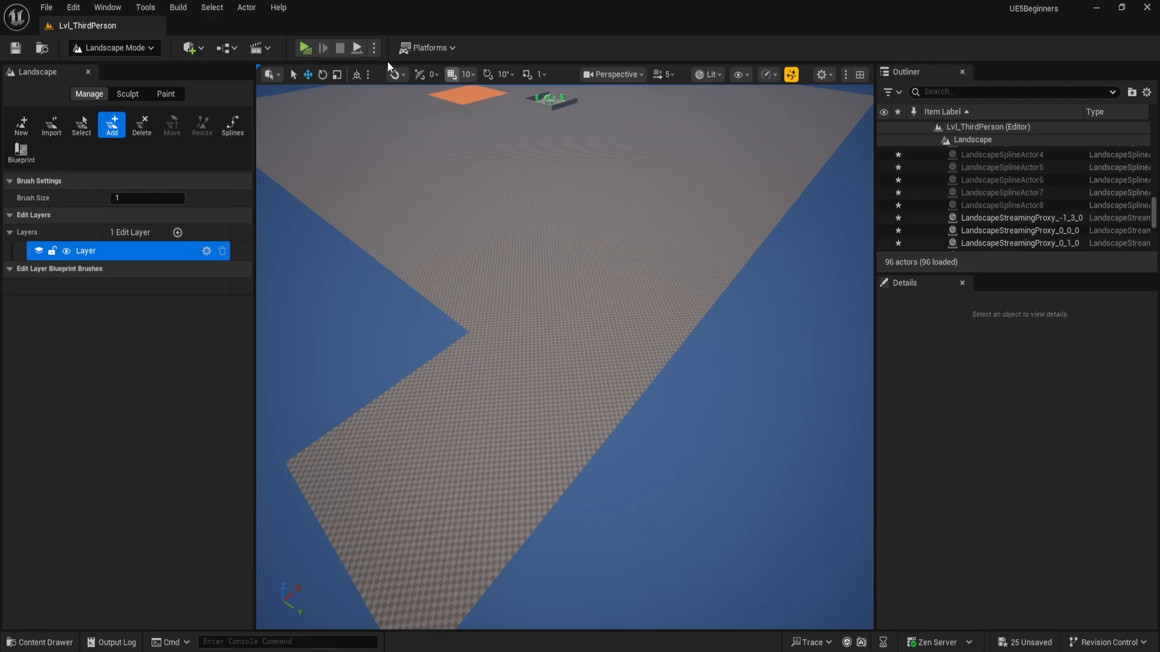
click(143, 125)
click(517, 377)
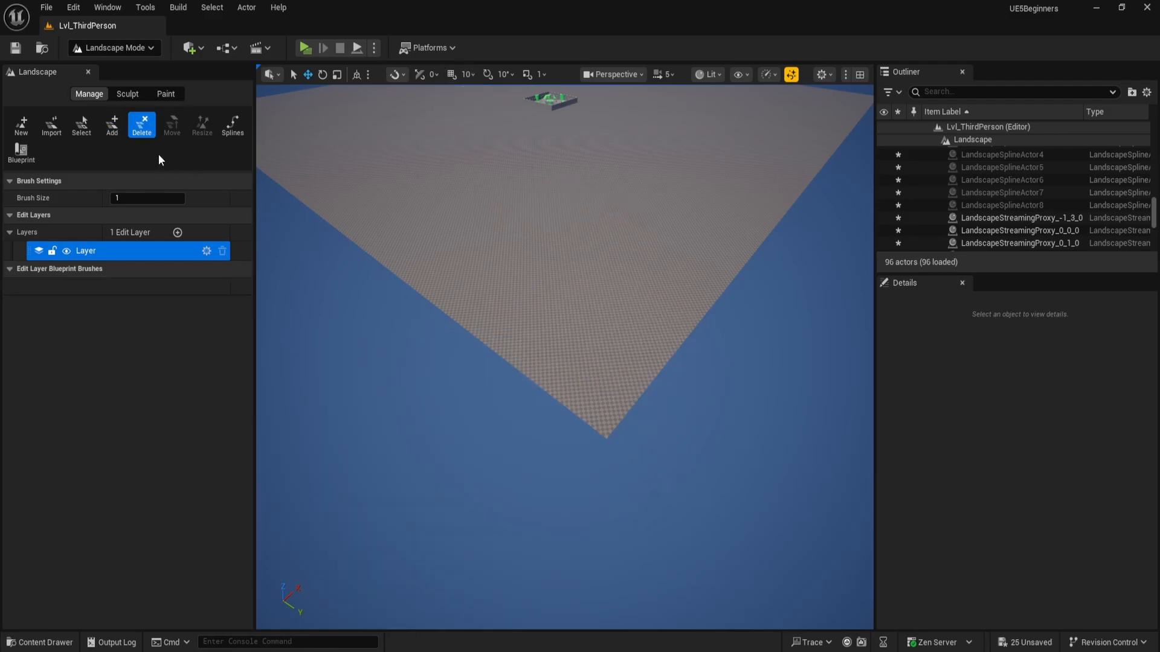
- Select the component at the landscape's near corner and bring up the heightmap import settings
click(83, 127)
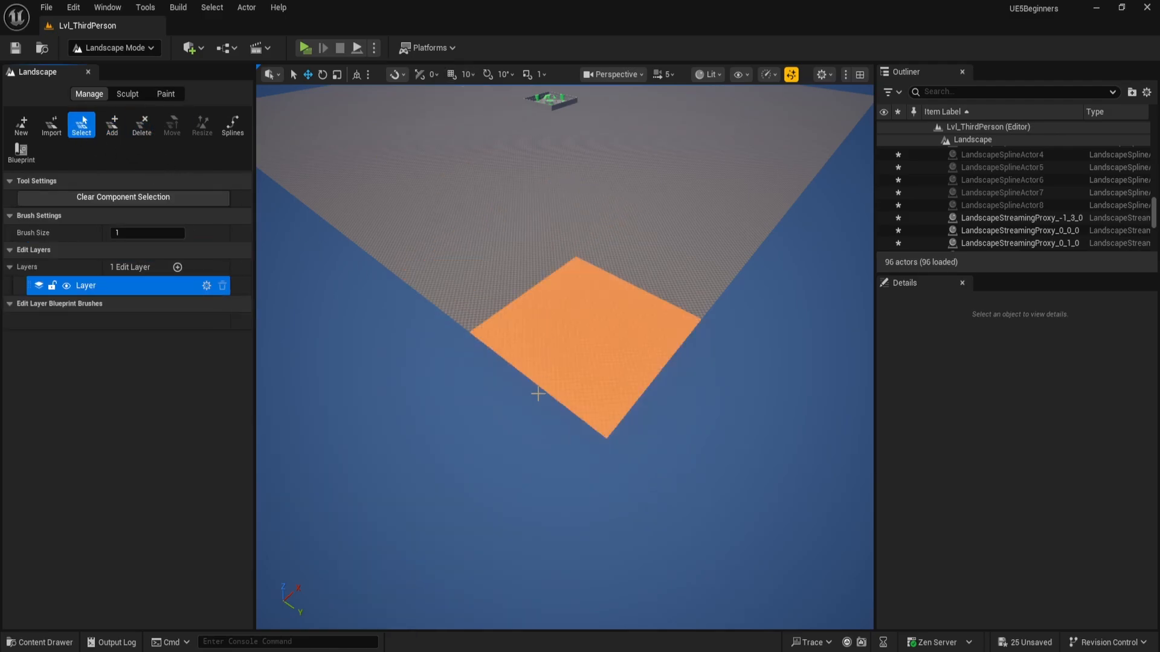
click(560, 337)
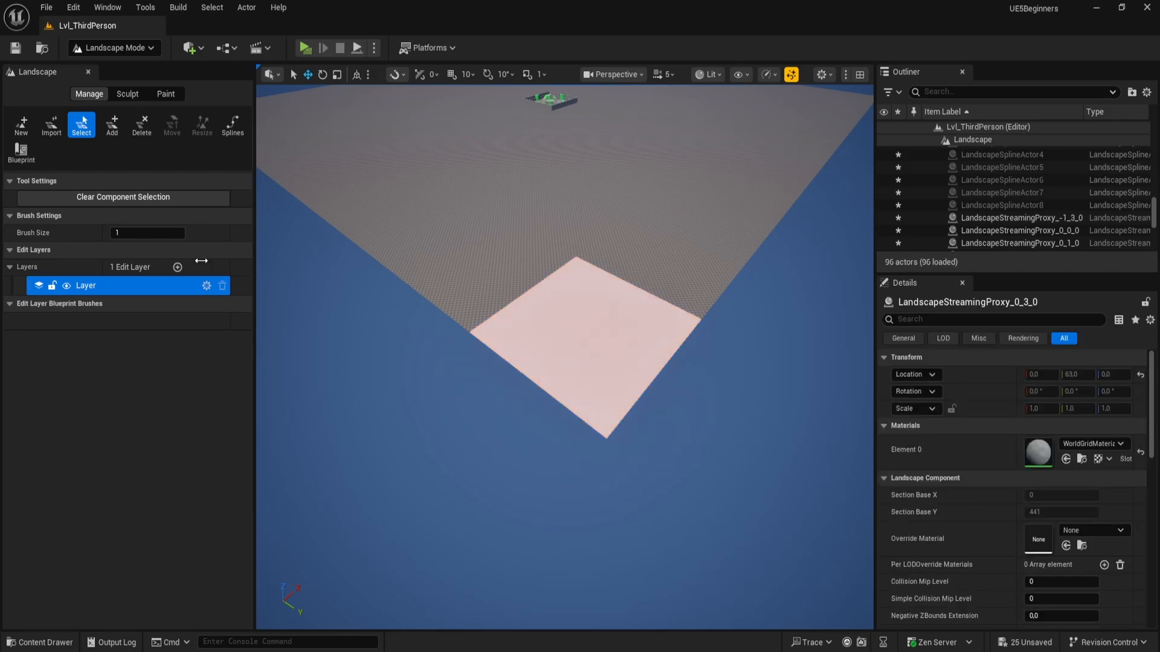
click(60, 125)
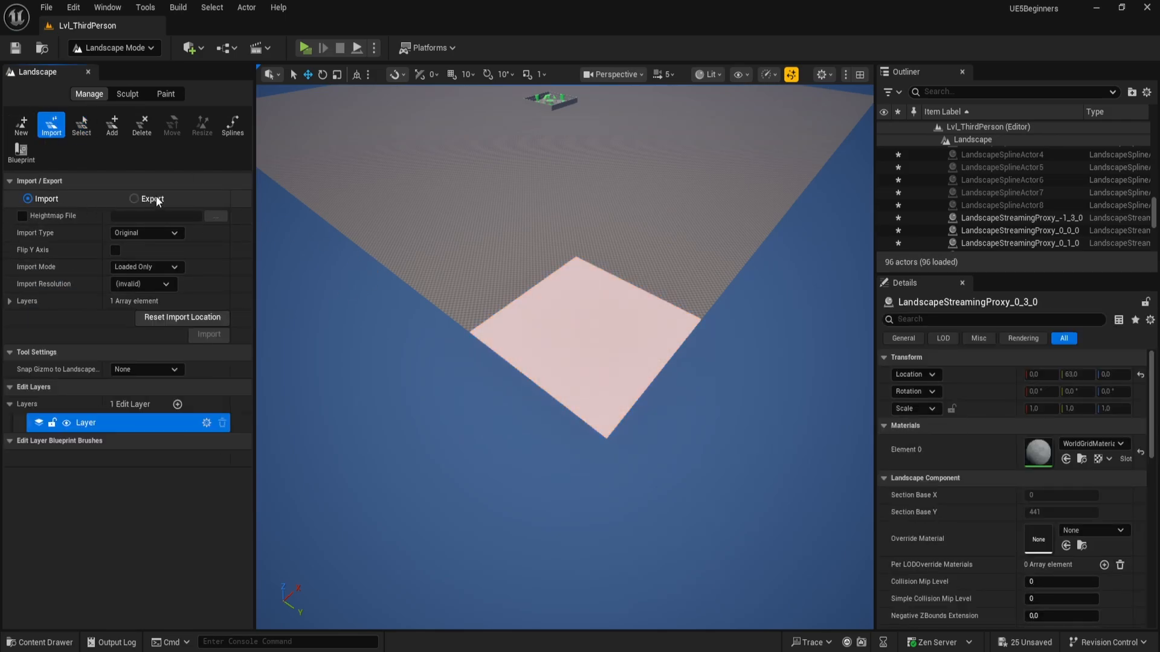
- Draw a two-point landscape spline across the terrain near the landscape's near corner
click(232, 125)
right_drag(348, 221, 284, 211)
mouse_move(383, 234)
right_down()
mouse_move(362, 205)
mouse_move(383, 234)
right_up()
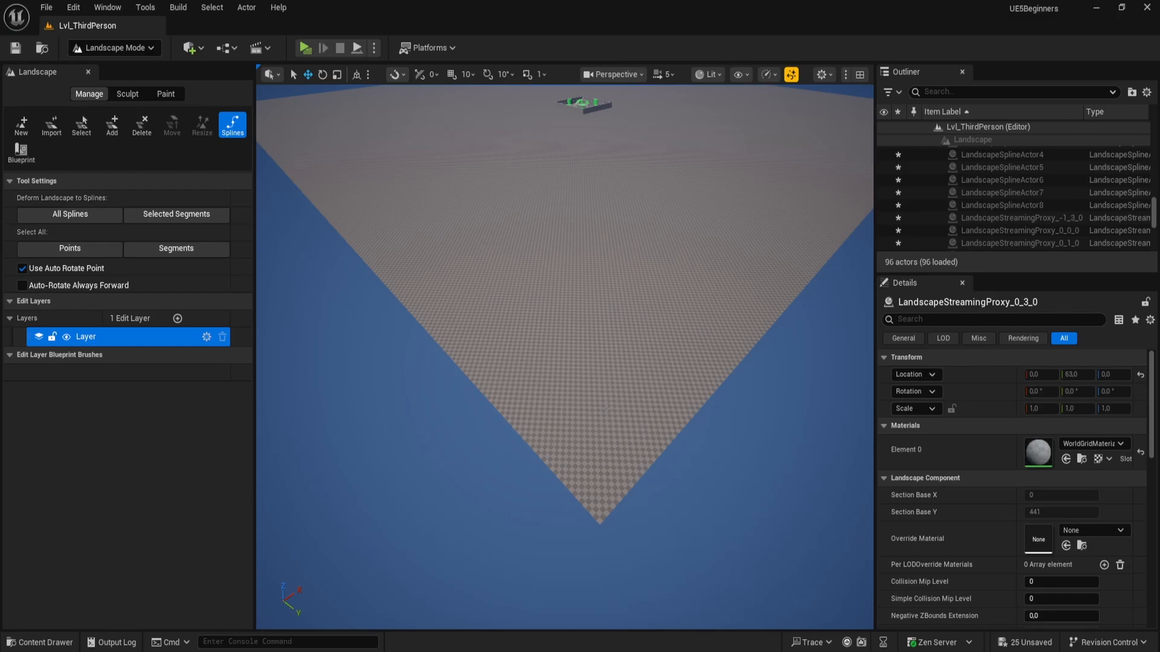
ctrl+click(658, 403)
ctrl+click(479, 249)
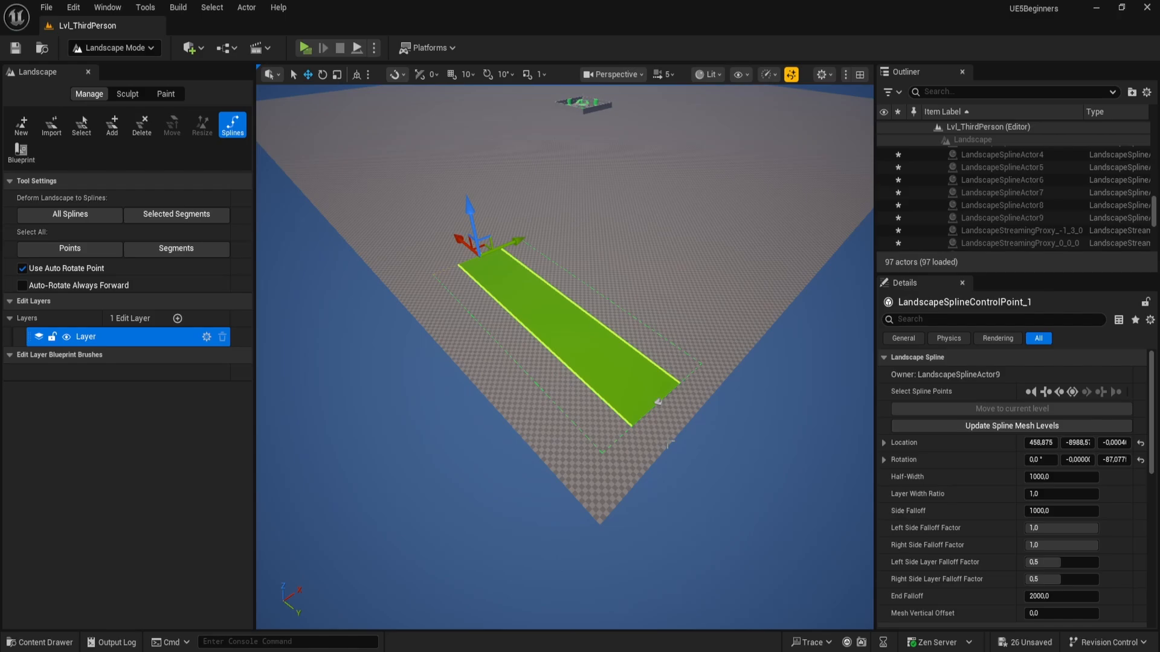
- Move the spline's end control point down to a Z of about -238 and deform the landscape to all splines
right_drag(769, 490, 635, 272)
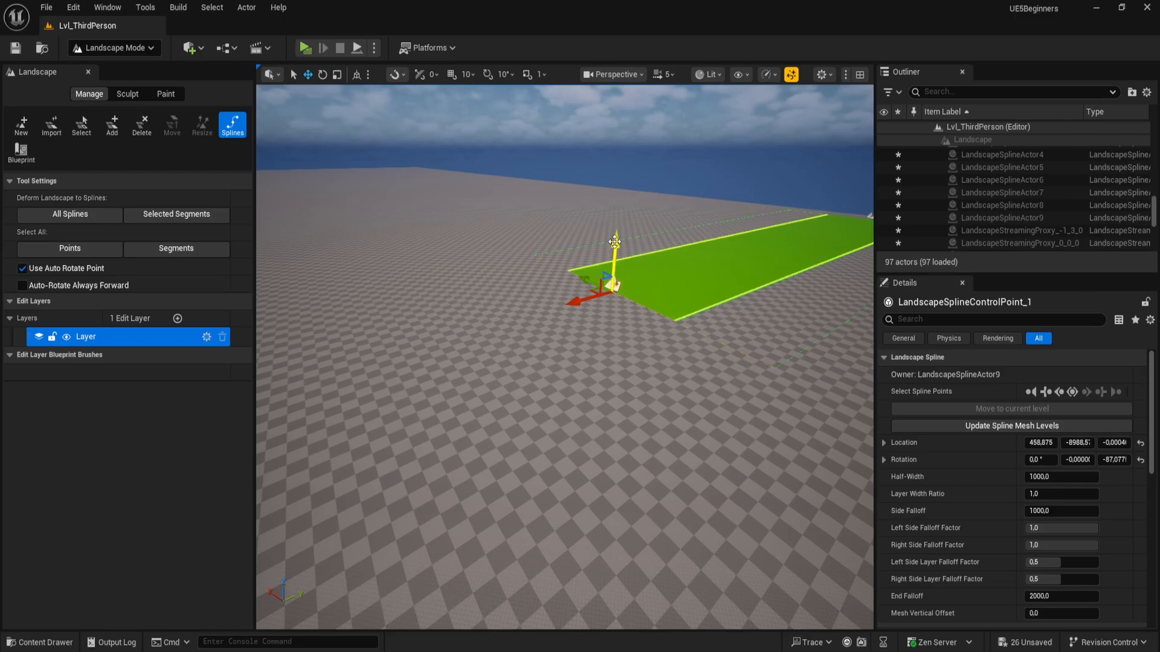
drag(615, 241, 616, 255)
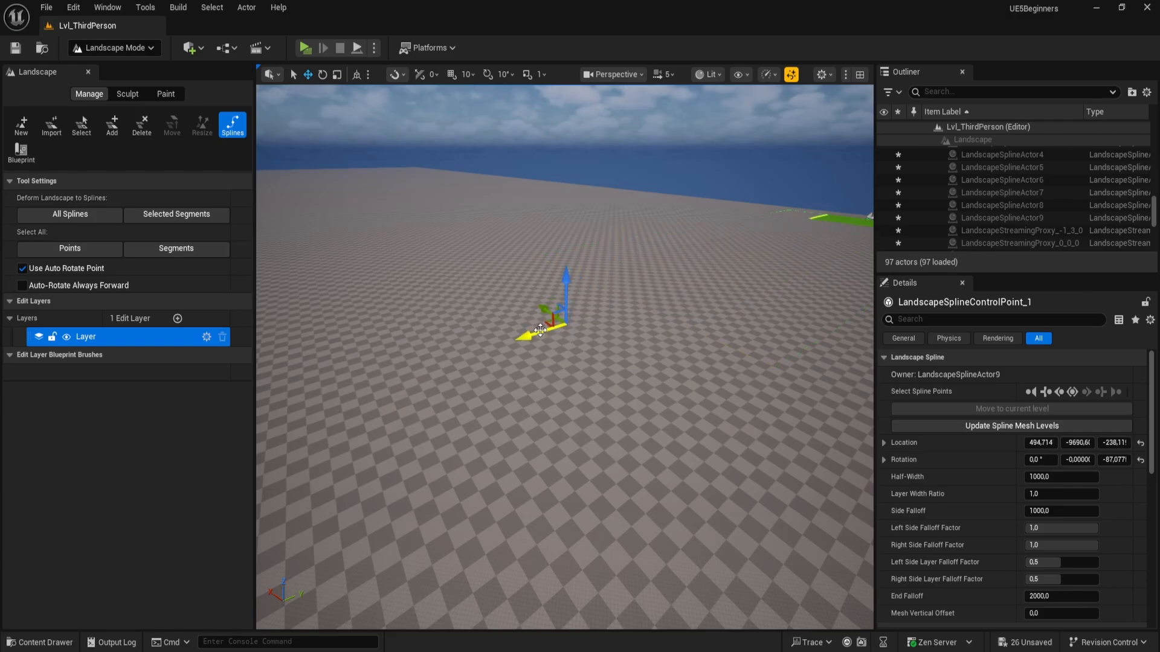
right_drag(607, 317, 642, 290)
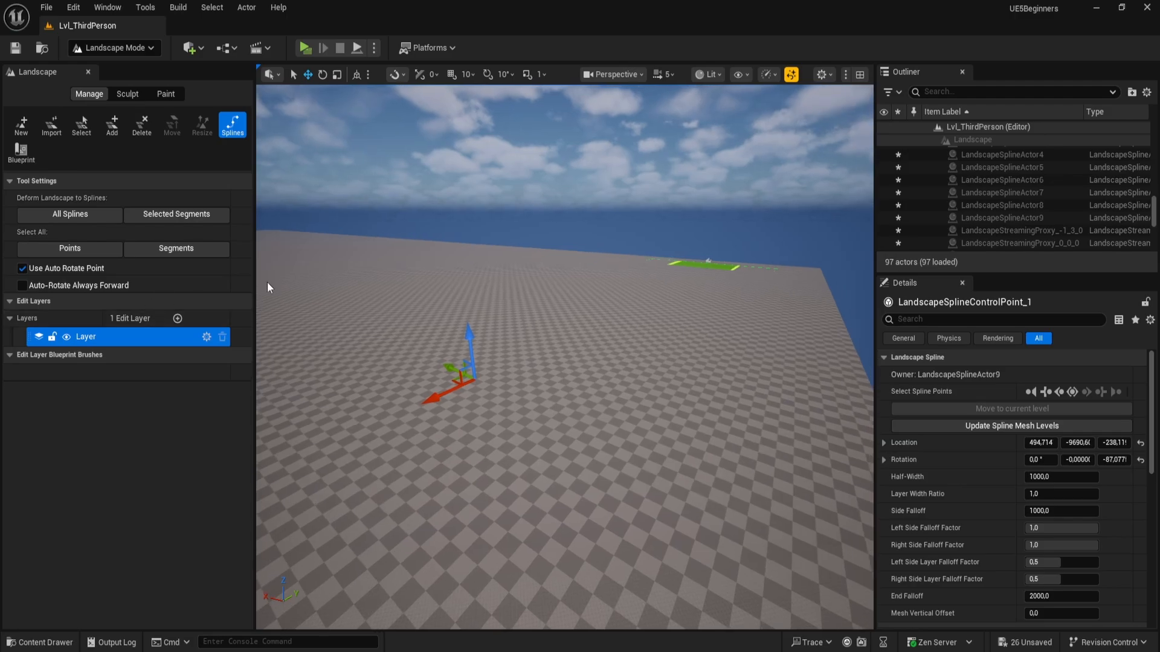
click(85, 218)
- Lower the spline's end control point further to a Z of about -532 and reapply the deformation for all splines
right_drag(531, 284, 419, 266)
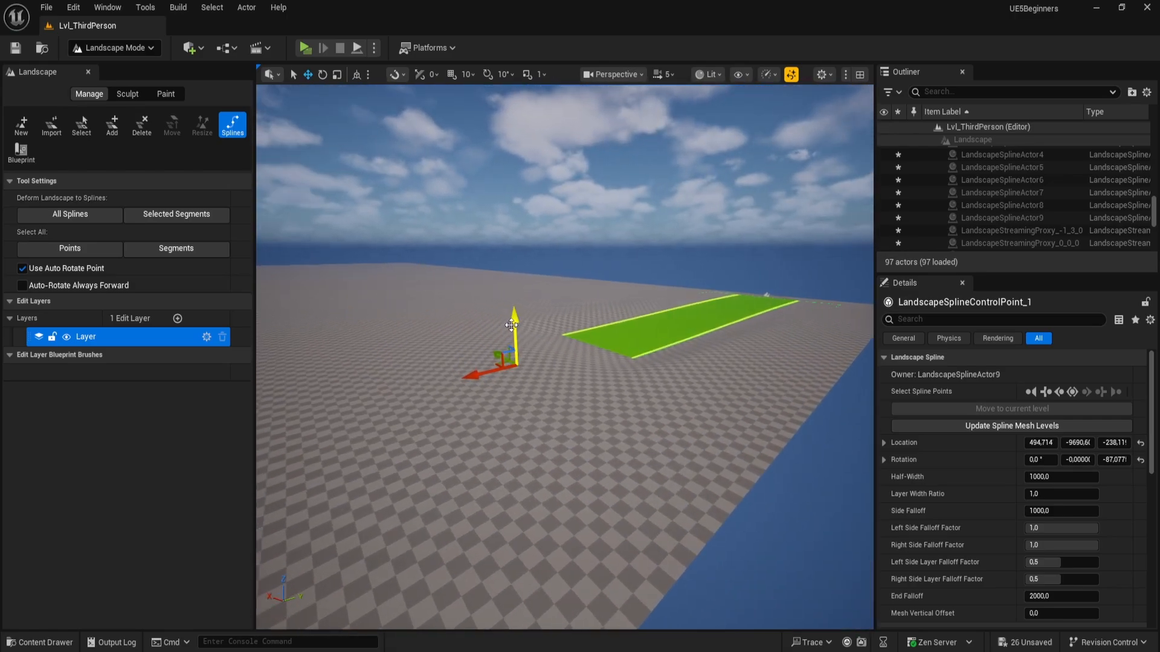
drag(512, 325, 516, 324)
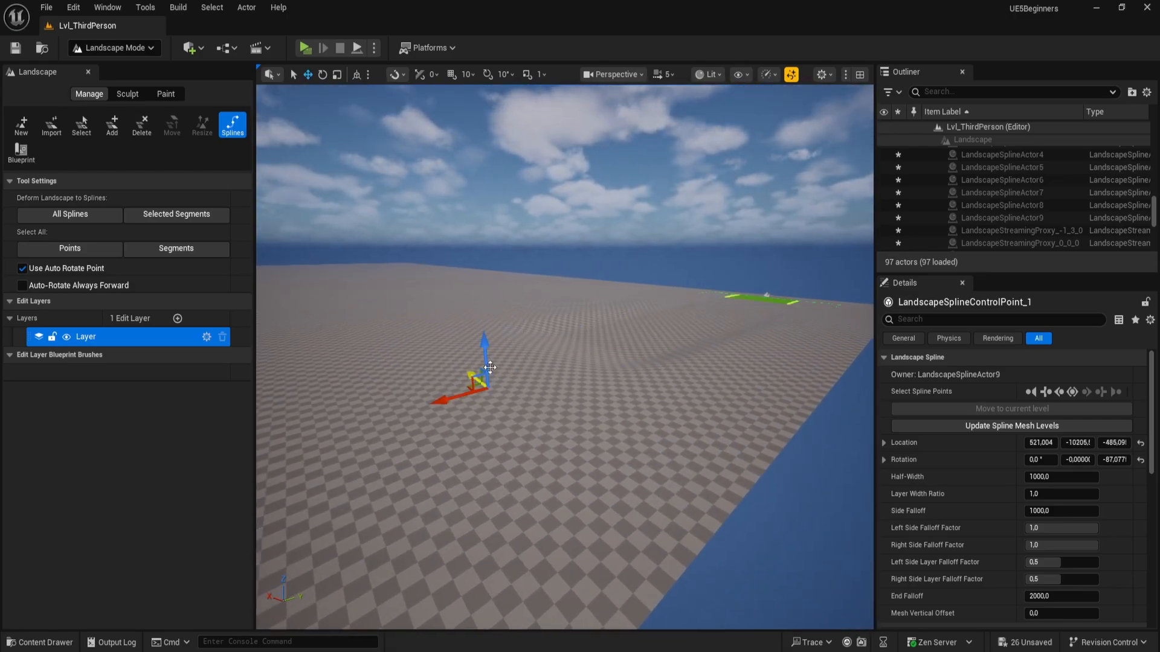
click(96, 216)
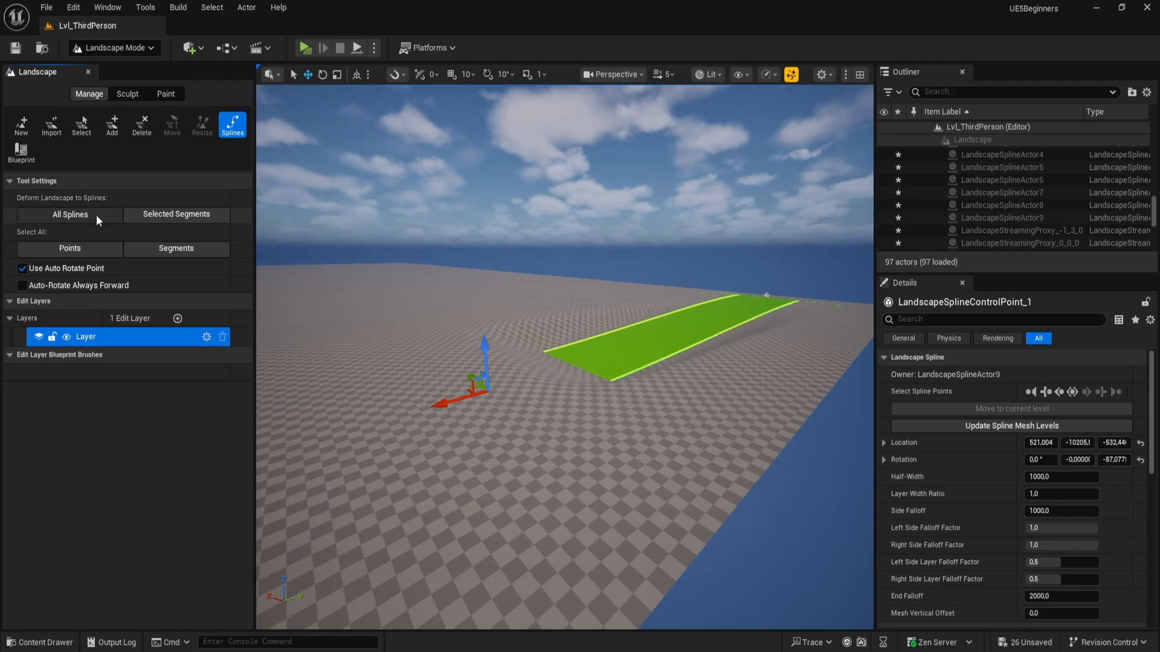
click(72, 218)
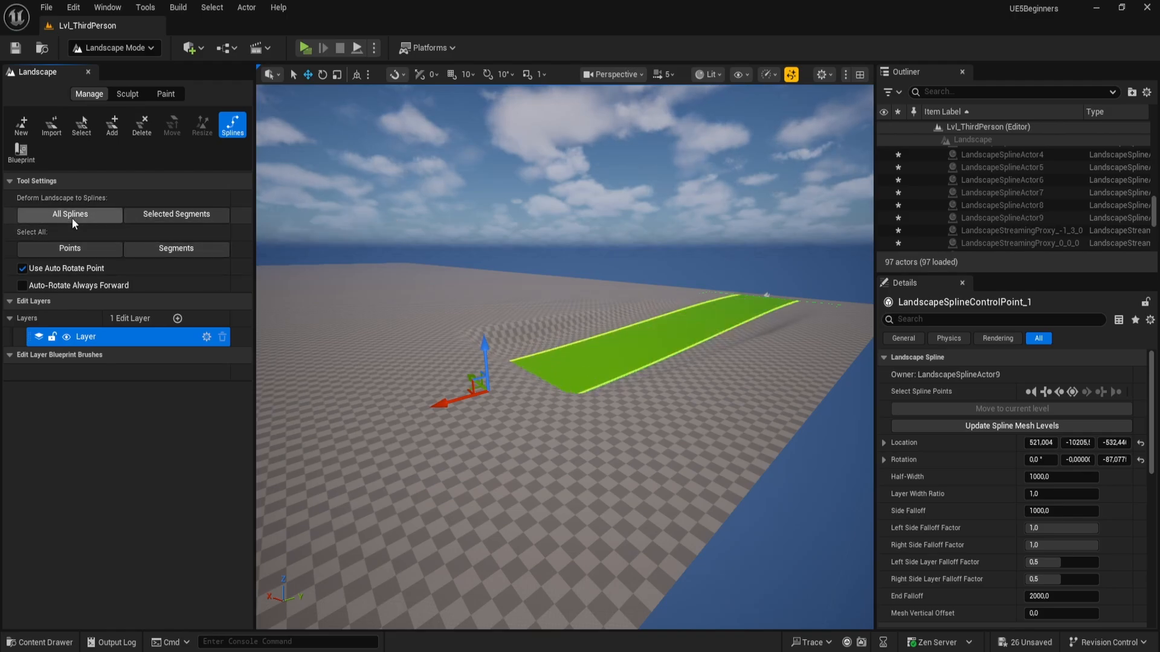
- Examine the spline and the terrain deformed along it from close up and from farther away
right_drag(422, 272, 362, 272)
key(w)
right_drag(564, 357, 740, 362)
scroll(564, 356, down, 3)
key(s)
key(a)
key(a)
key(d)
mouse_move(564, 356)
right_down()
mouse_move(392, 392)
mouse_move(576, 362)
right_up()
key(s)
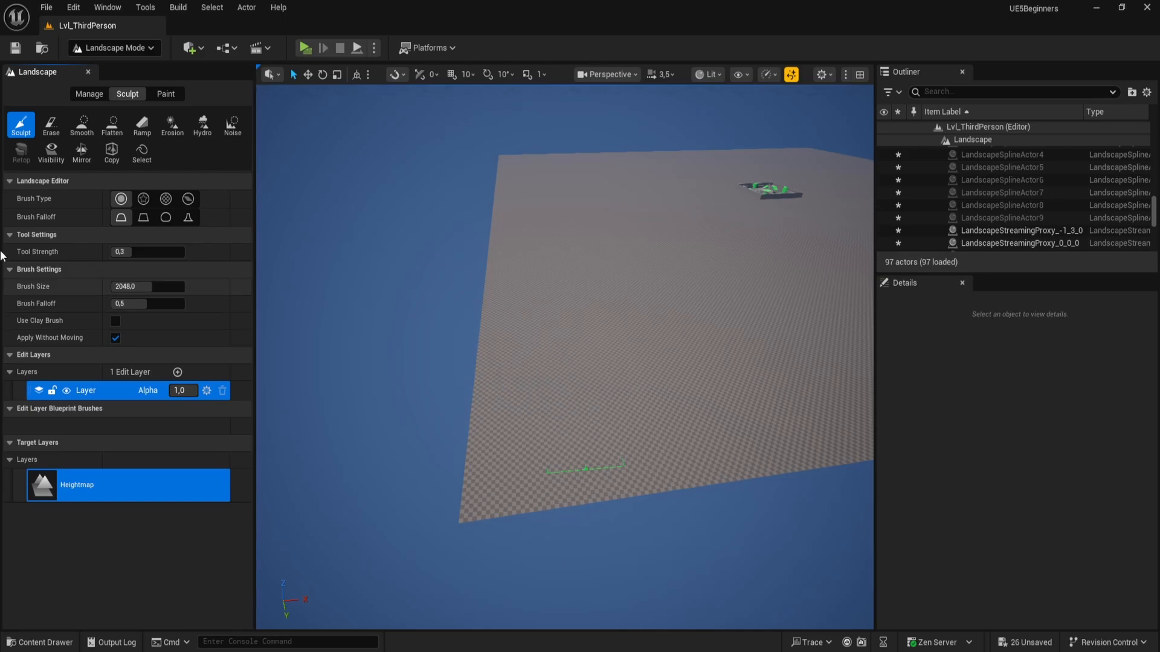
- Use the Sculpt tool at brush size 2048 to form a mound and a pit beside it, lowering the mound with inverse sculpting
right_drag(595, 302, 423, 302)
right_drag(527, 318, 471, 357)
drag(535, 348, 539, 342)
right_drag(539, 342, 596, 360)
mouse_move(638, 384)
mouse_down()
mouse_move(634, 409)
mouse_move(639, 390)
mouse_up()
mouse_move(715, 407)
right_down()
mouse_move(731, 405)
mouse_move(586, 392)
mouse_move(689, 389)
right_up()
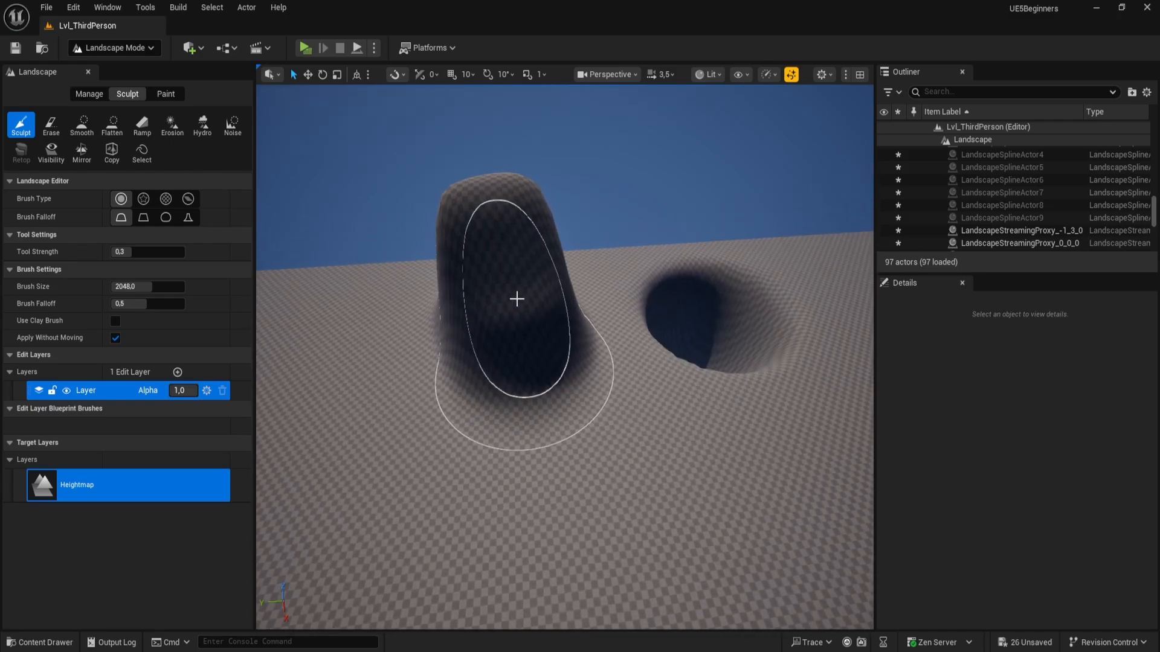
mouse_move(516, 298)
shift+mouse_down()
mouse_move(525, 293)
mouse_move(503, 288)
mouse_move(492, 329)
mouse_move(515, 324)
shift+mouse_up()
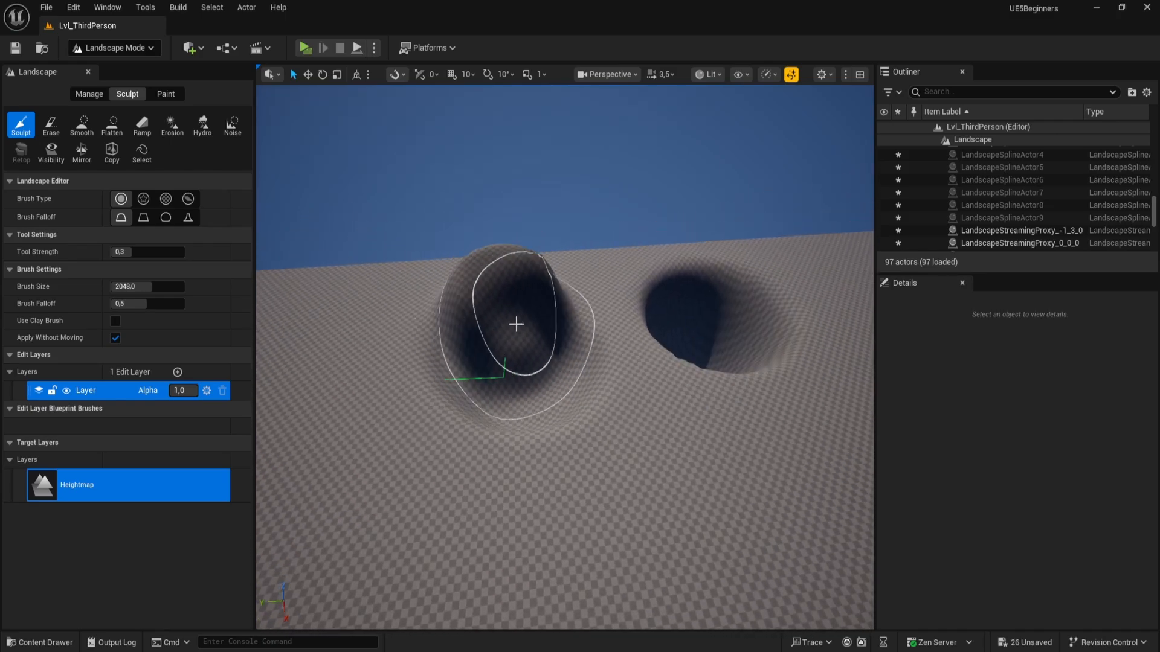
right_drag(515, 324, 439, 335)
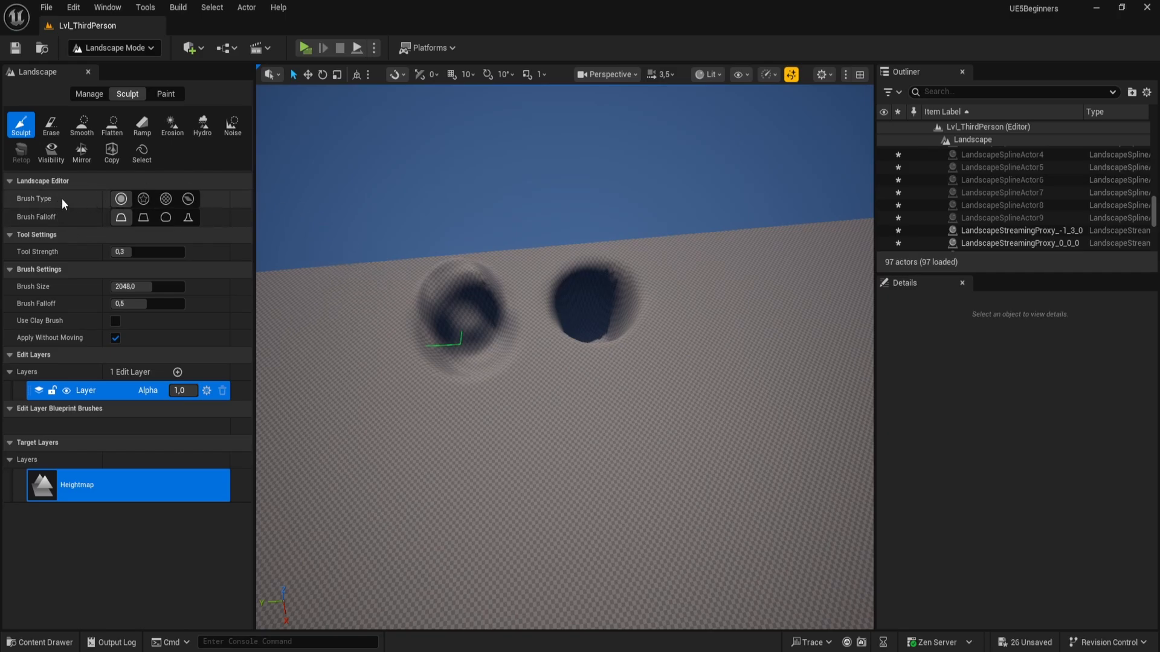
- Switch to the alpha texture brush, set its Texture Channel to Alpha, and sculpt raised terrain beside the mound
click(143, 200)
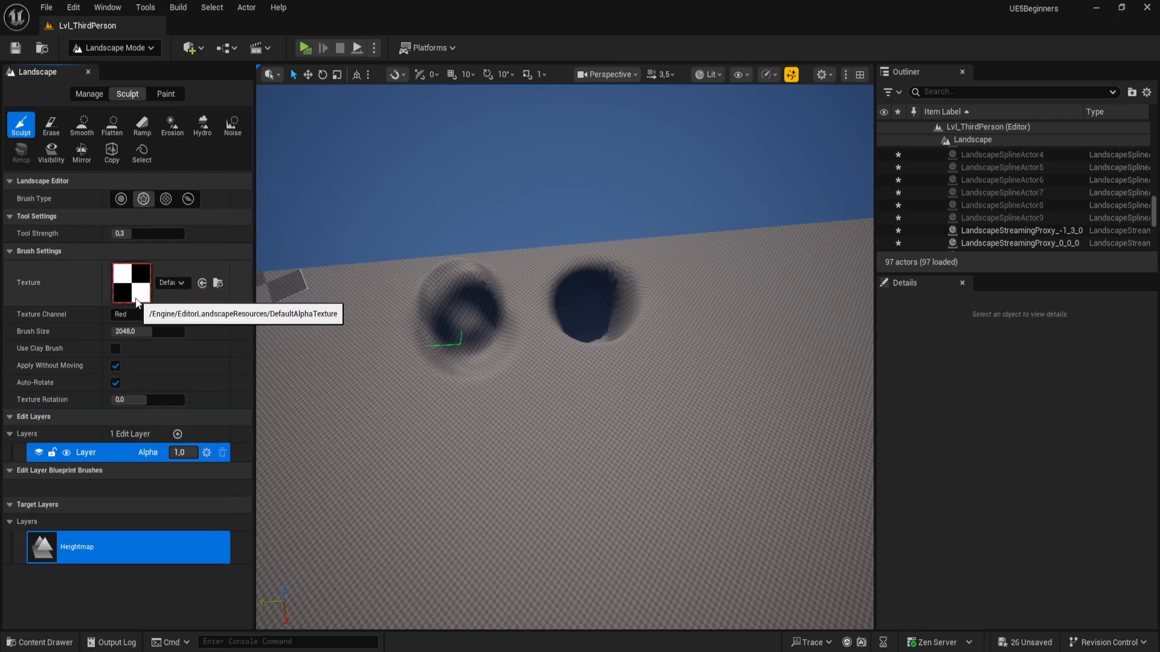
right_drag(423, 314, 265, 359)
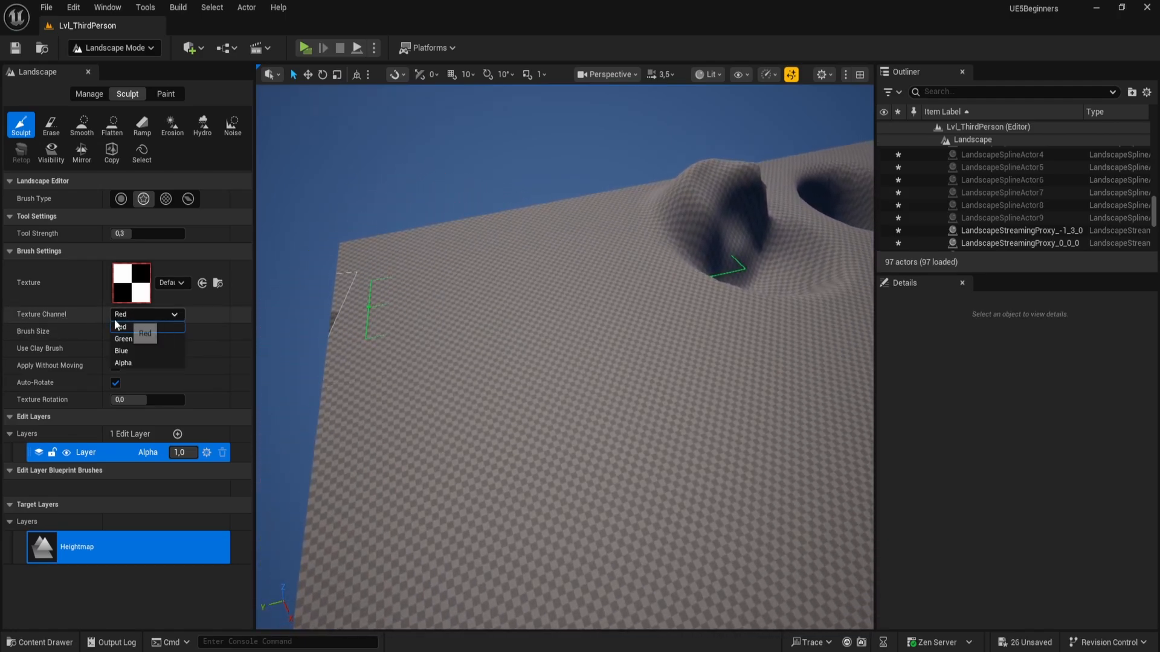
click(144, 362)
right_drag(445, 357, 514, 329)
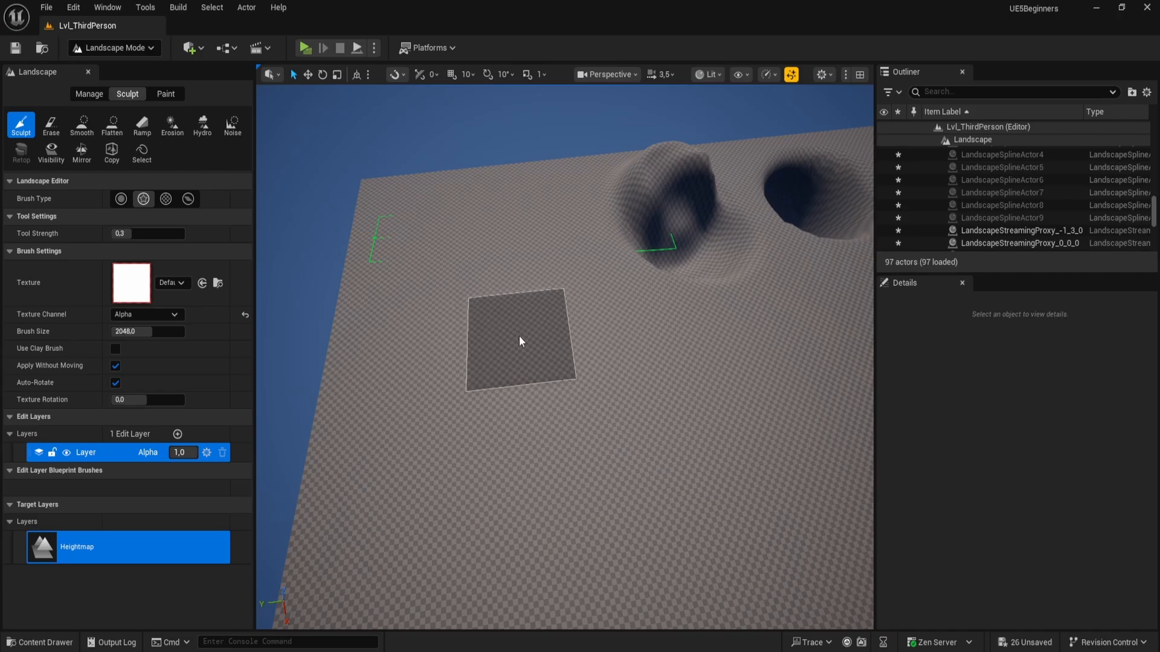
drag(520, 337, 530, 266)
mouse_move(530, 266)
right_down()
mouse_move(540, 251)
mouse_move(586, 247)
right_up()
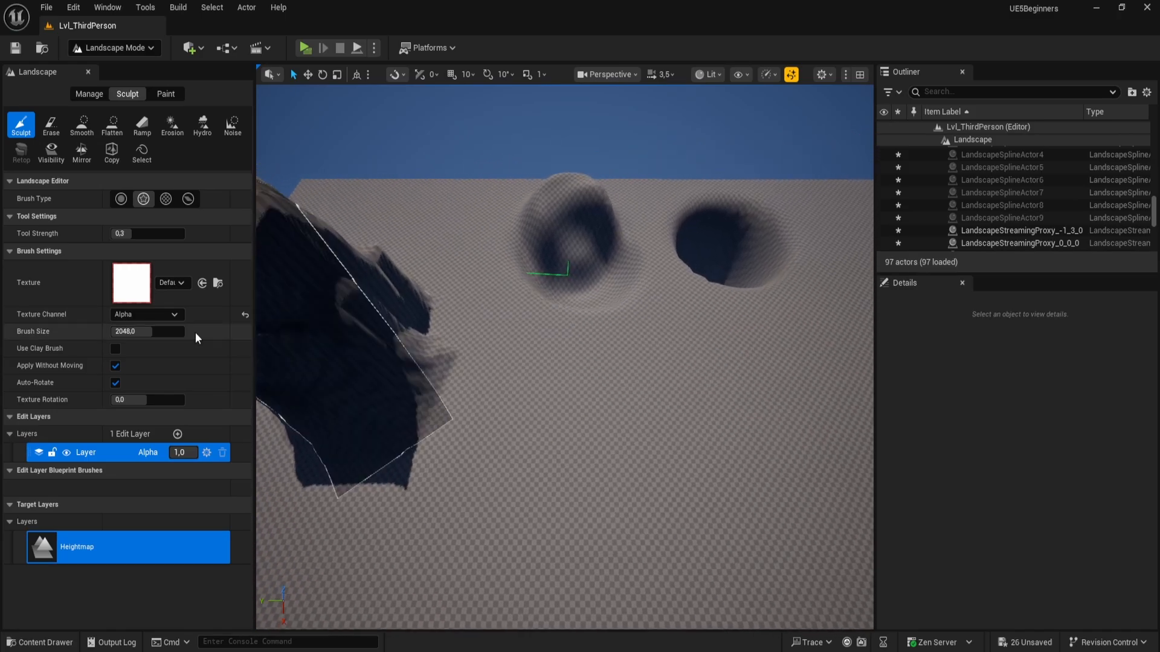
- Reset the brush's Texture Channel to Red and sculpt the checkered texture pattern into the flat terrain beside the raised area
click(245, 314)
mouse_move(441, 350)
right_down()
mouse_move(401, 335)
mouse_move(440, 326)
mouse_move(441, 350)
right_up()
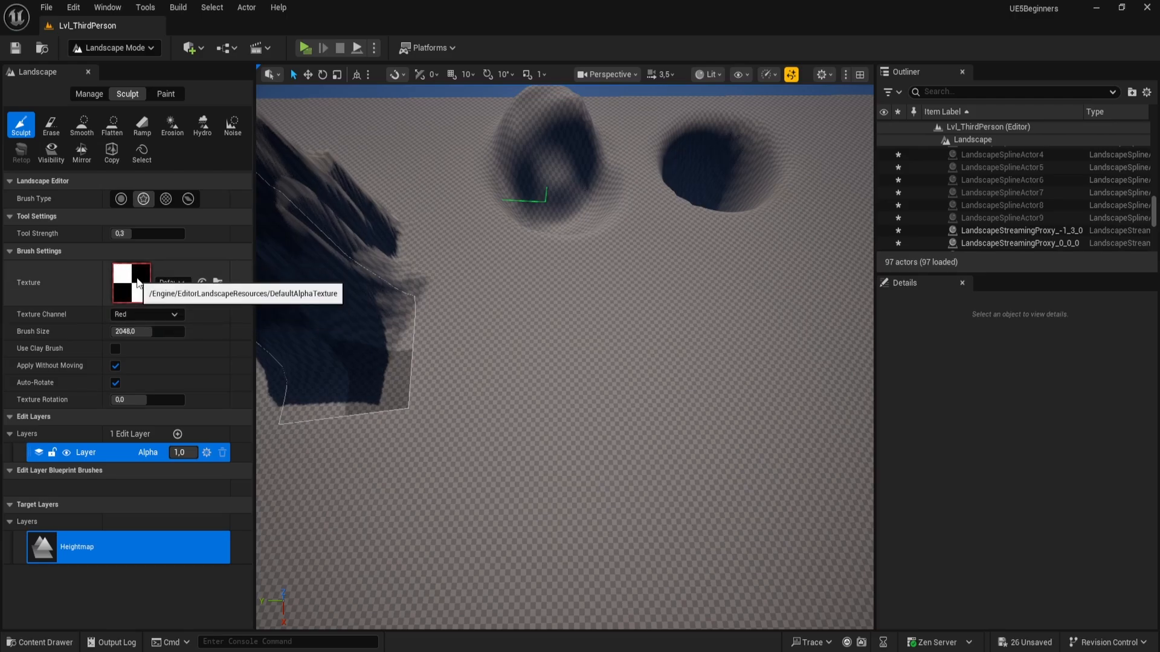
right_drag(494, 310, 542, 311)
mouse_move(516, 327)
mouse_down()
mouse_move(527, 327)
mouse_move(502, 324)
mouse_up()
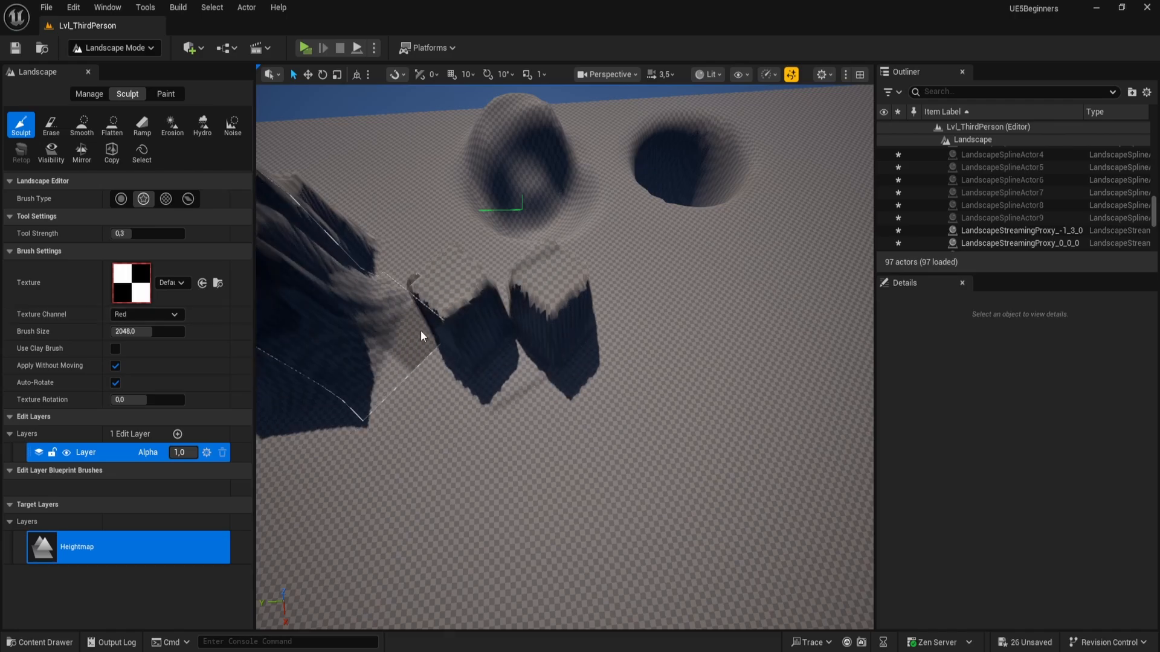
- Switch to the pattern brush and sculpt its tiled checker pattern into several spots of the flat terrain near the pit
mouse_move(503, 327)
right_down()
mouse_move(546, 299)
mouse_move(532, 284)
right_up()
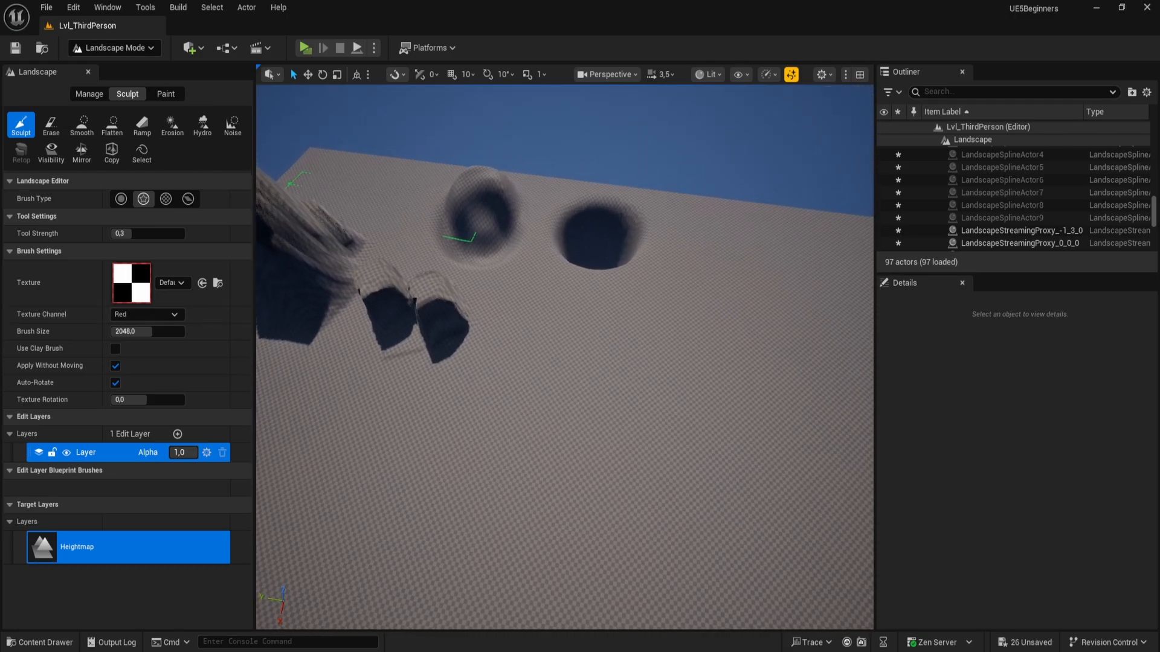
click(164, 200)
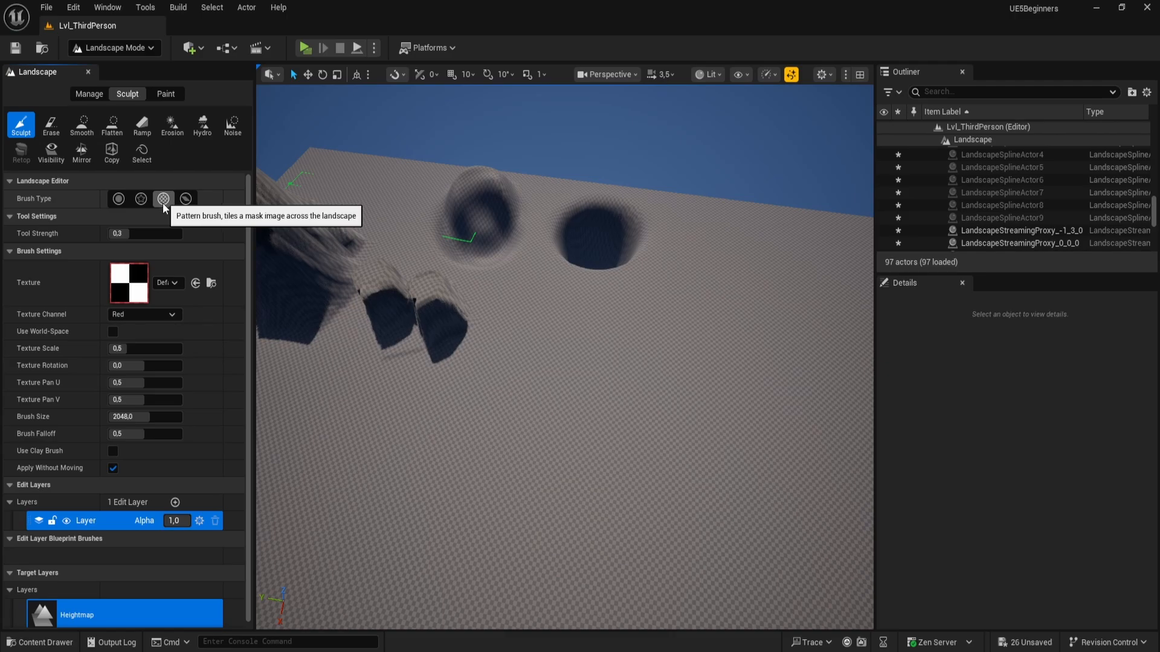
mouse_move(363, 338)
right_down()
mouse_move(314, 315)
mouse_move(284, 338)
right_up()
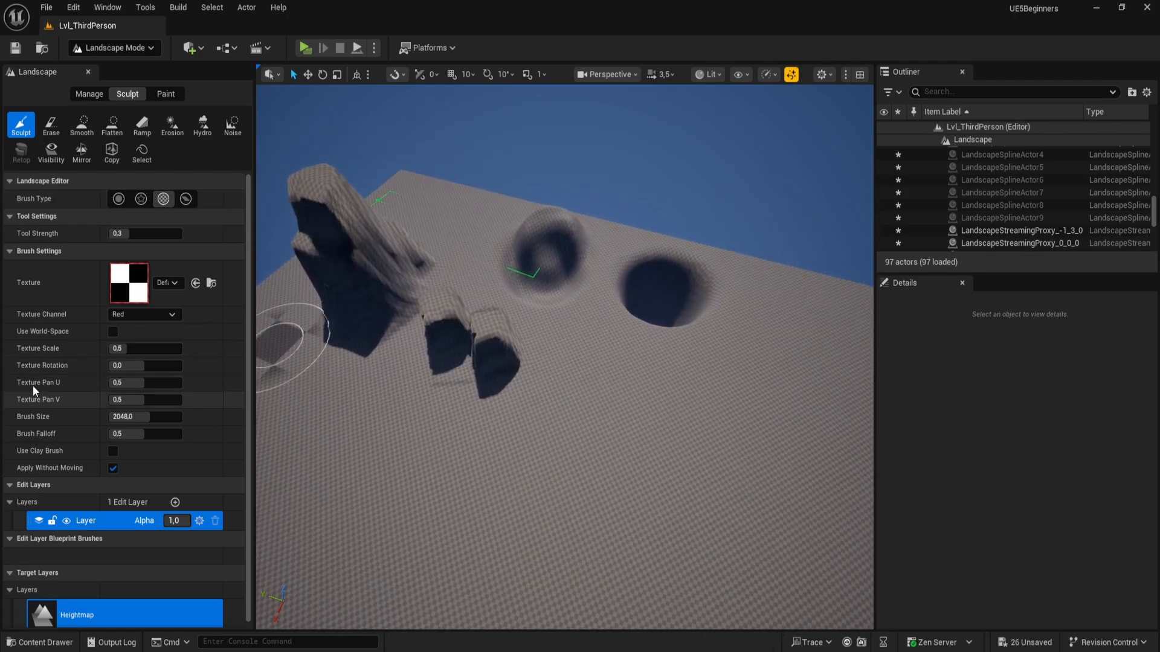
right_drag(423, 362, 495, 372)
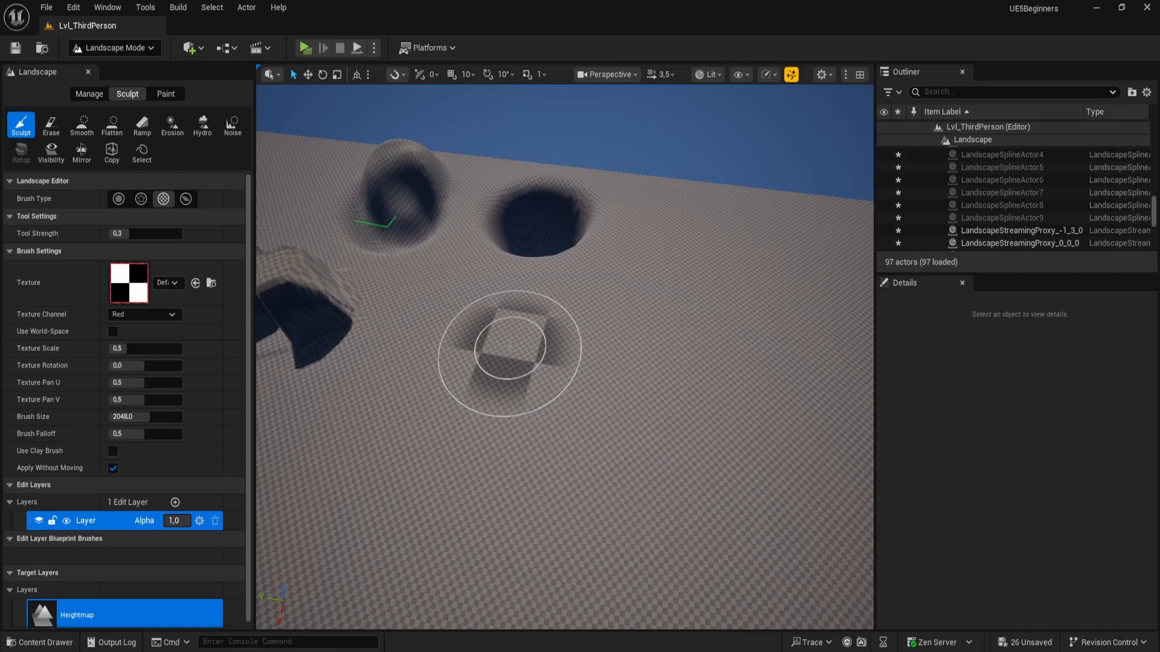
mouse_move(509, 346)
mouse_down()
mouse_move(487, 359)
mouse_move(492, 337)
mouse_up()
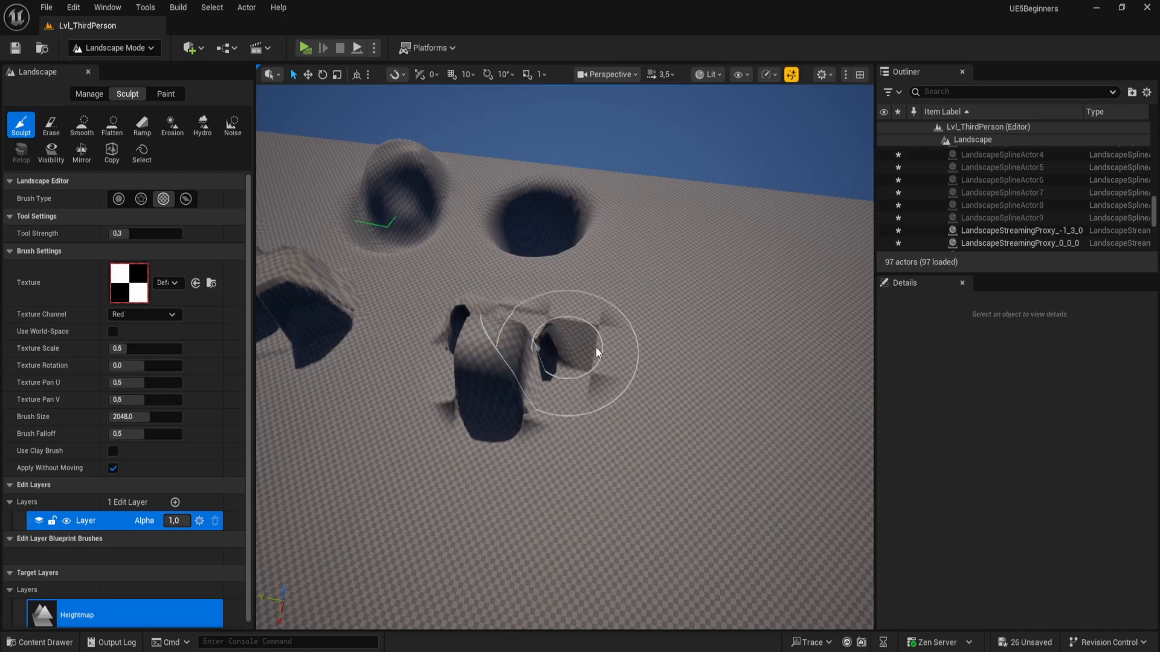
right_drag(595, 347, 619, 347)
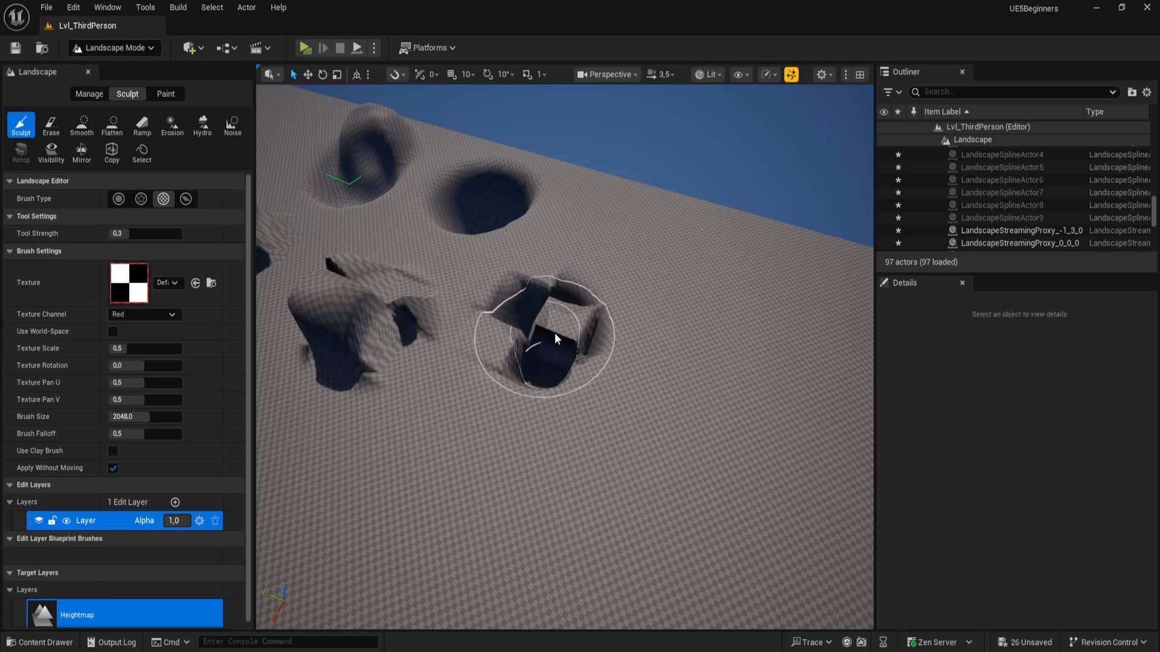
mouse_move(557, 338)
mouse_down()
mouse_move(550, 306)
mouse_move(556, 331)
mouse_move(622, 345)
mouse_up()
mouse_move(621, 344)
right_down()
mouse_move(652, 326)
mouse_move(609, 329)
right_up()
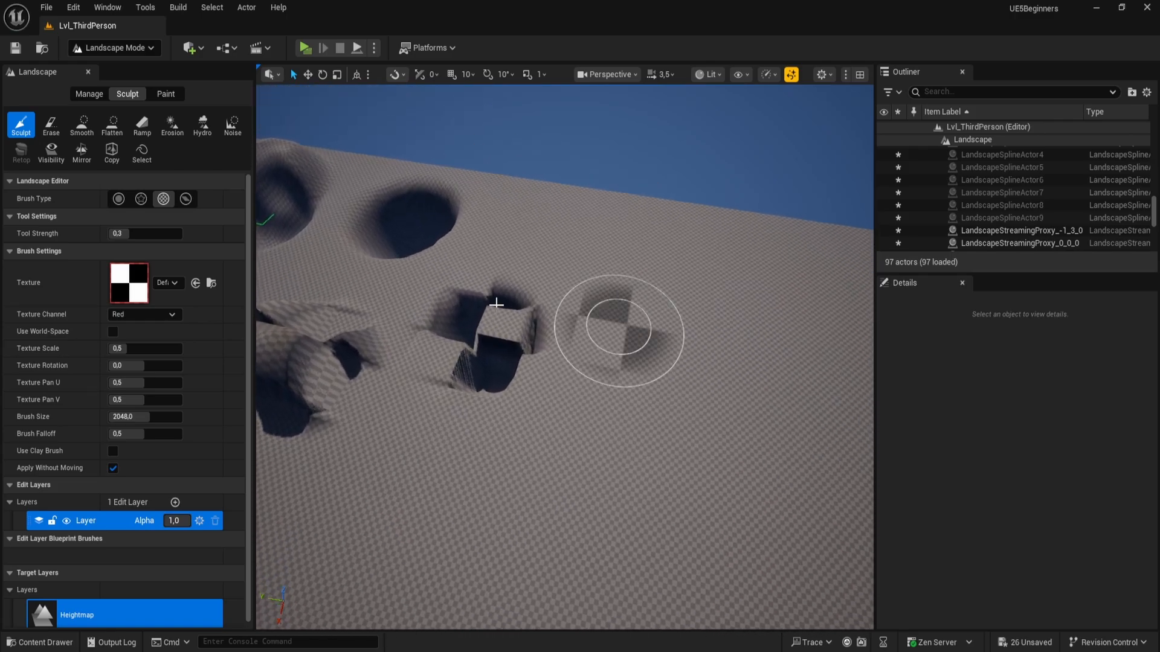
- Switch to the component brush and sculpt an entire landscape component near the edge of the terrain
click(186, 199)
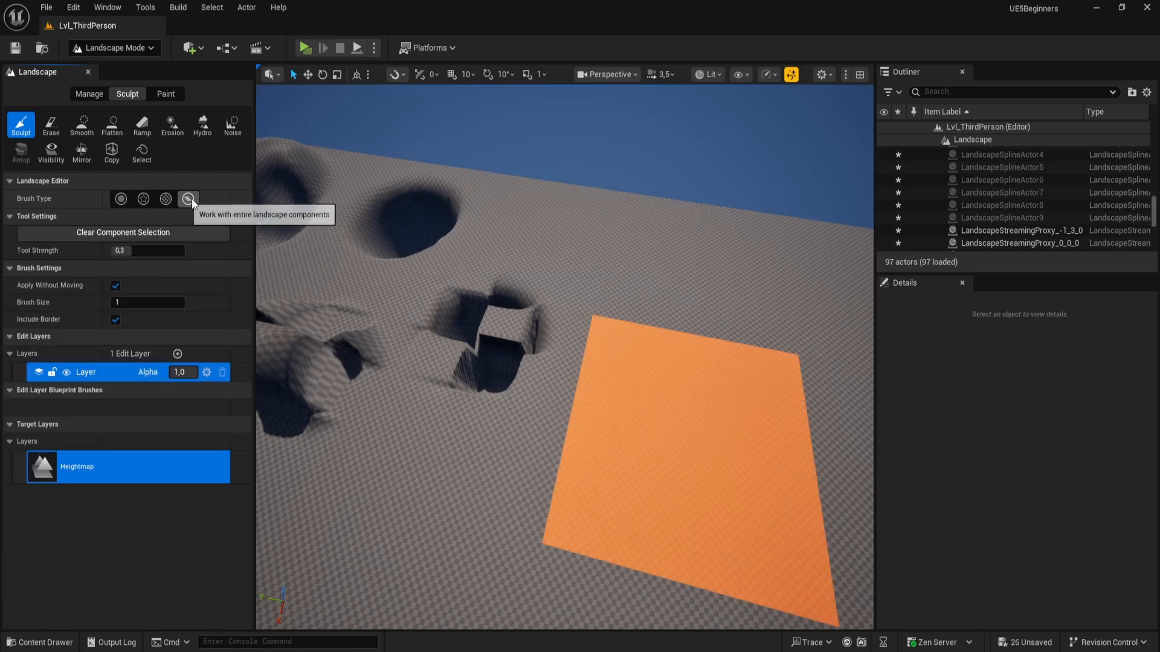
mouse_move(565, 356)
right_down()
mouse_move(514, 368)
mouse_move(629, 285)
right_up()
drag(609, 342, 608, 342)
mouse_move(609, 342)
right_down()
mouse_move(561, 338)
mouse_move(588, 328)
right_up()
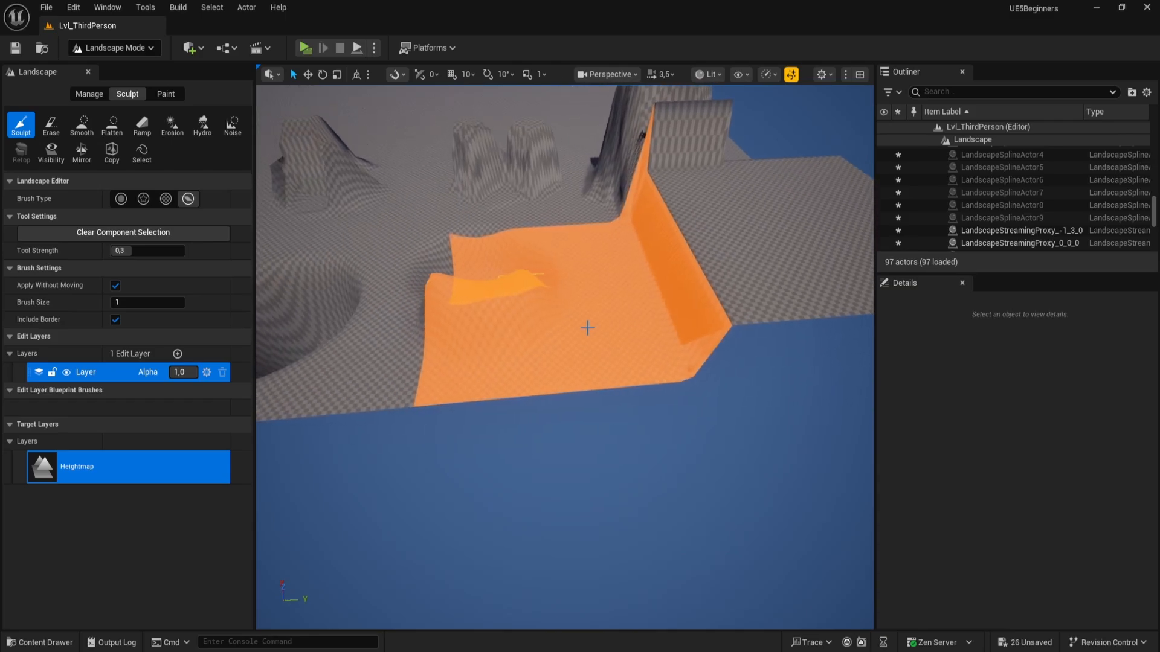
key(s)
right_drag(766, 244, 725, 232)
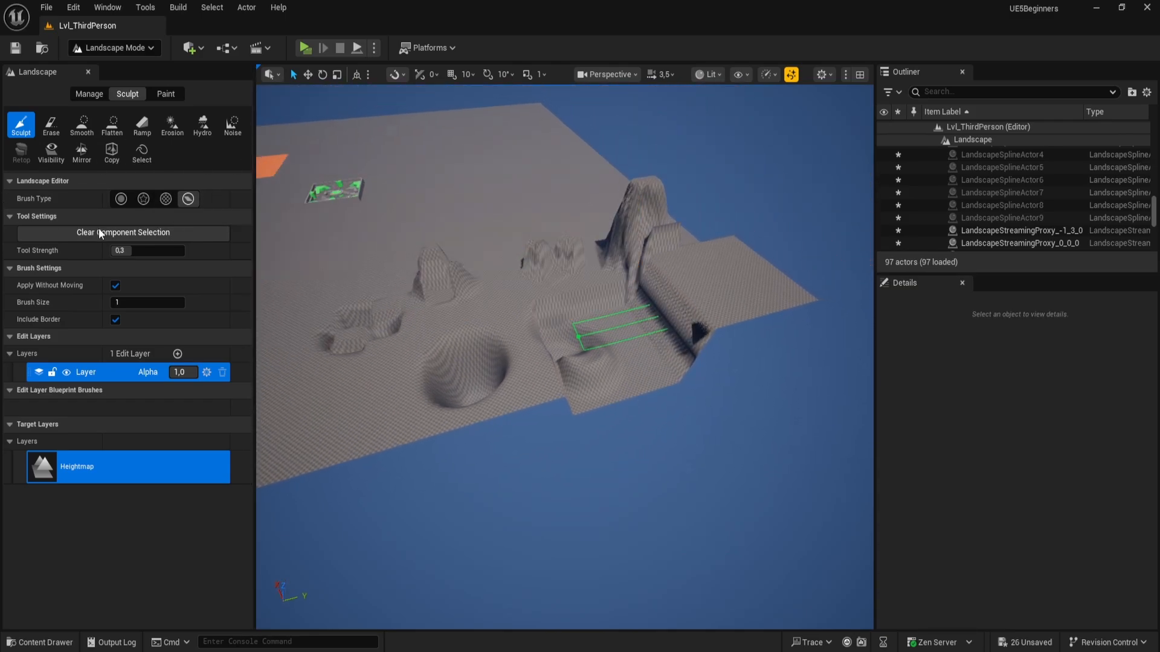
- Switch back to the circle brush, set Tool Strength to 1.0, and sculpt a tall hill at the landscape's edge beside the pit
click(121, 199)
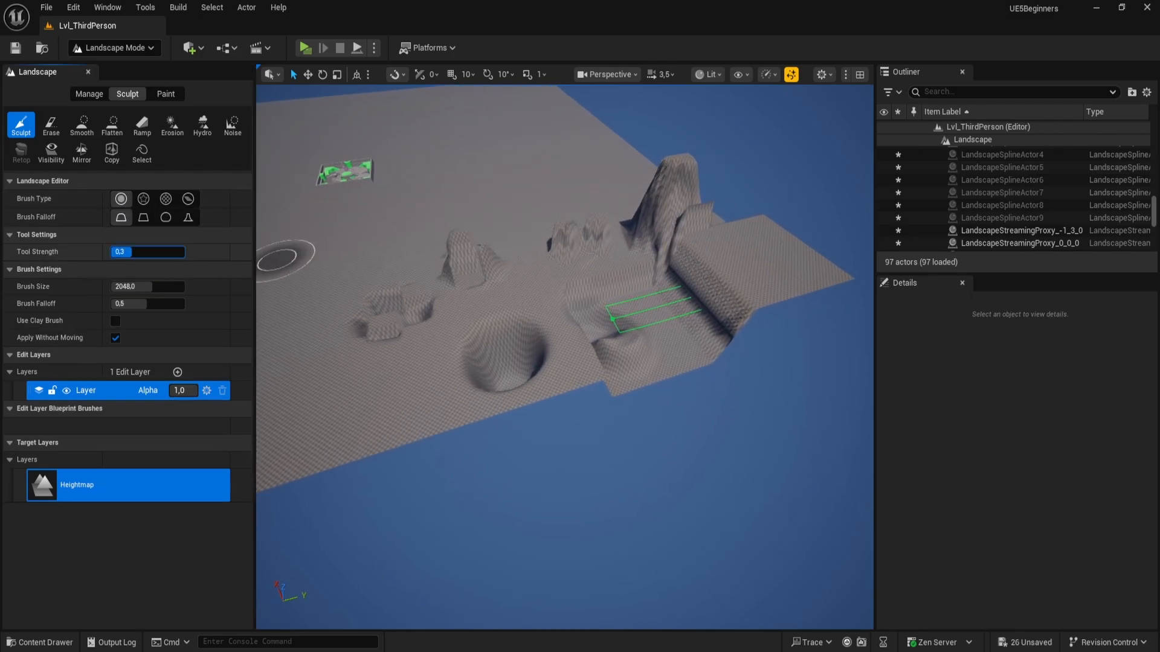
mouse_move(387, 317)
right_down()
mouse_move(353, 360)
mouse_move(272, 360)
right_up()
key(w)
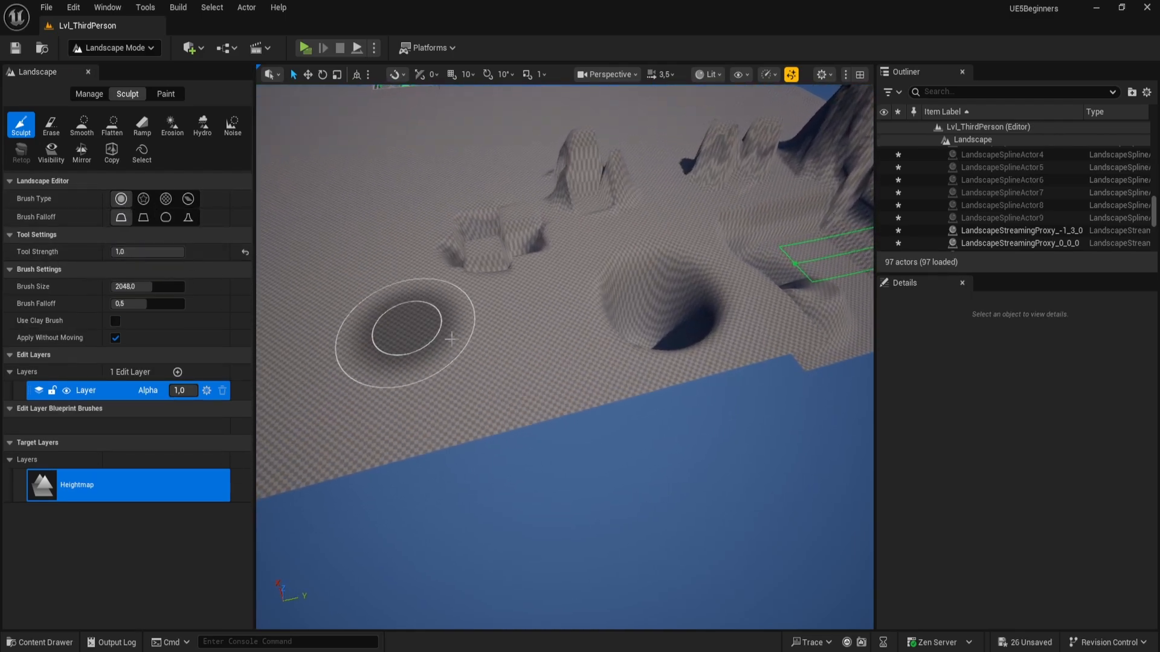
click(503, 371)
drag(501, 341, 502, 340)
right_drag(502, 339, 582, 375)
key(a)
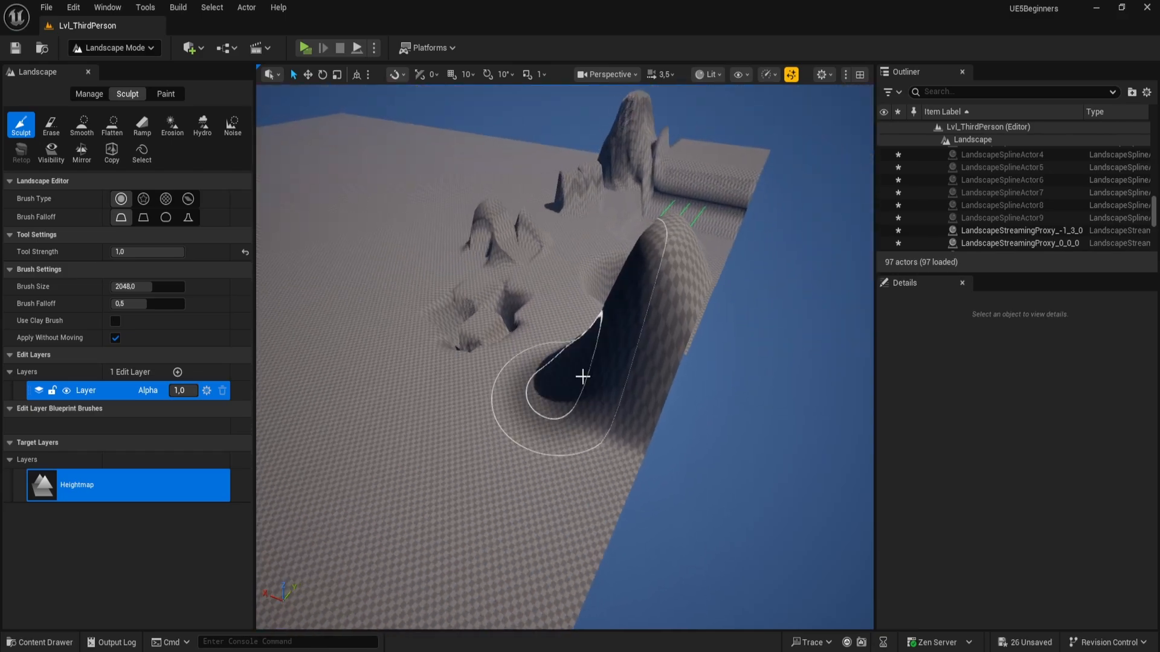
right_drag(684, 308, 725, 287)
mouse_move(553, 402)
right_down()
mouse_move(568, 393)
mouse_move(553, 401)
right_up()
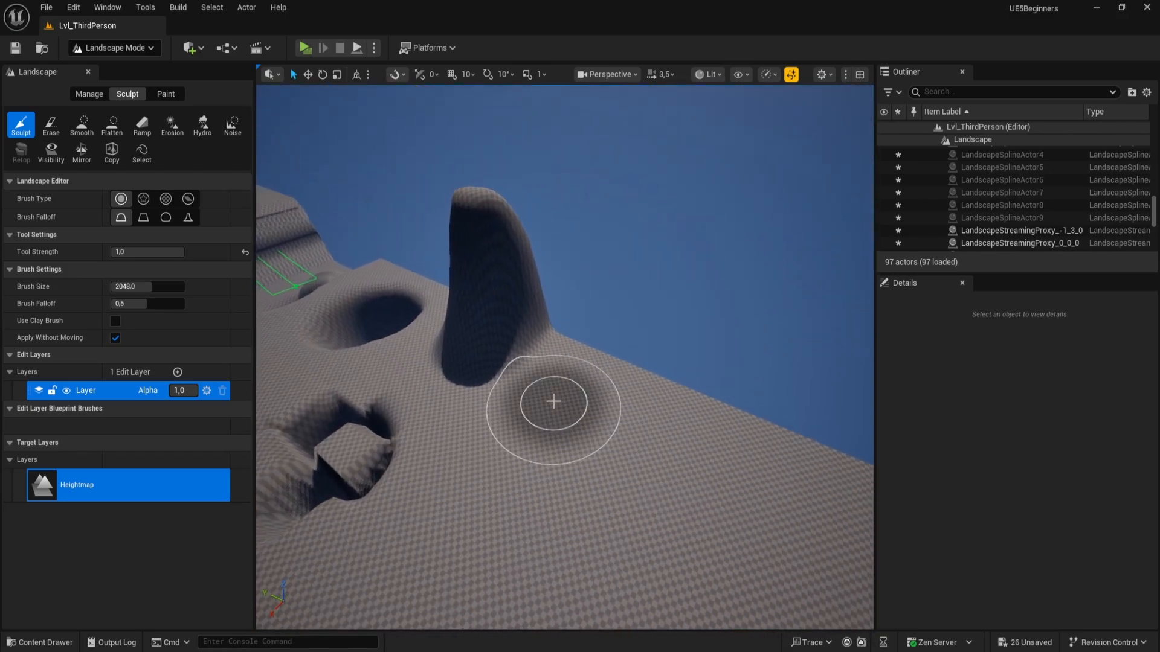
- Reset Tool Strength to 0.3, set Brush Size to 8192, and sculpt large mountains across the landscape
click(244, 254)
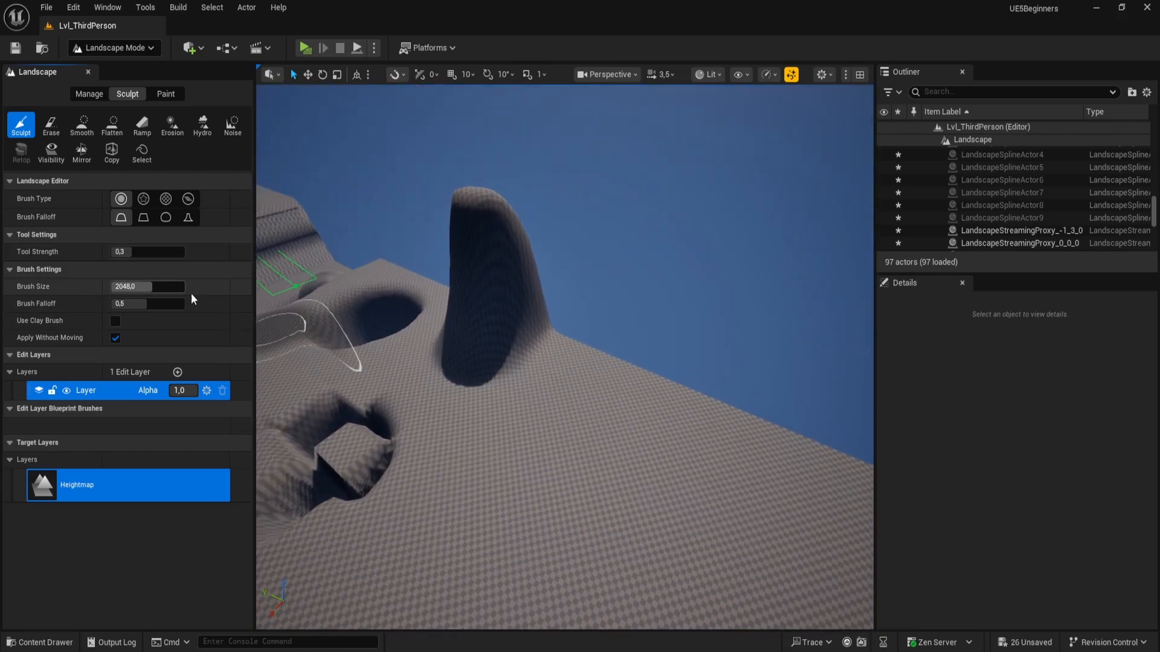
drag(137, 287, 186, 287)
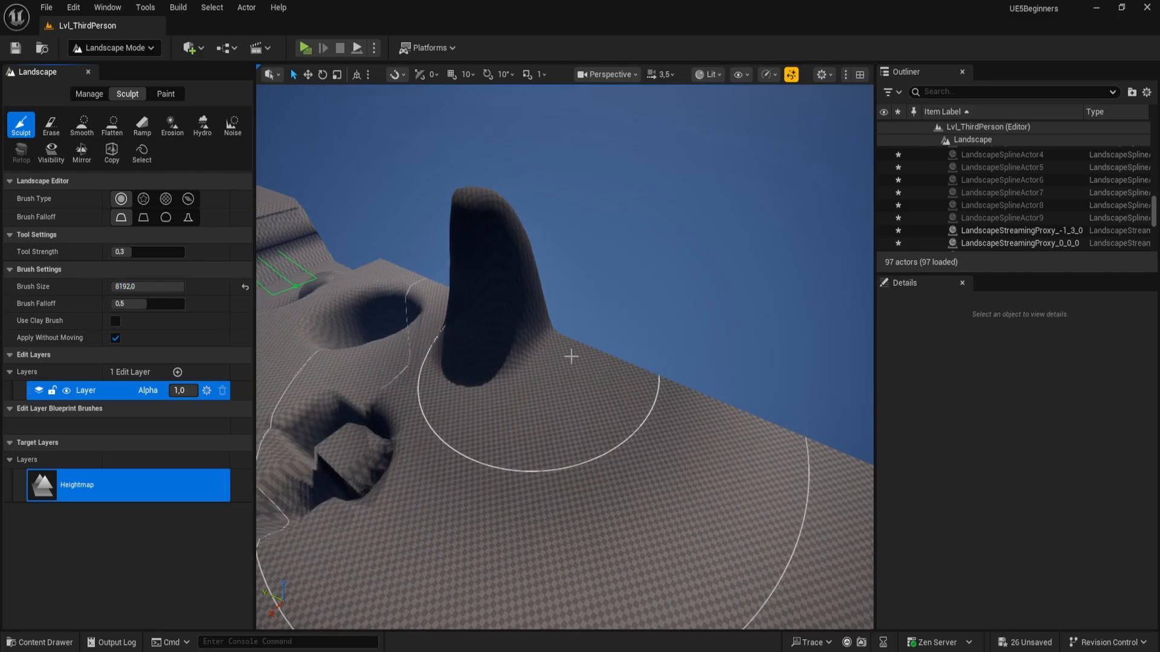
key(s)
mouse_move(589, 381)
right_down()
mouse_move(577, 368)
mouse_move(507, 362)
right_up()
key(w)
mouse_move(571, 386)
mouse_down()
mouse_move(585, 357)
mouse_move(610, 345)
mouse_up()
key(w)
right_drag(610, 344, 683, 351)
mouse_move(422, 353)
mouse_down()
mouse_move(440, 339)
mouse_move(626, 334)
mouse_move(345, 324)
mouse_move(363, 339)
mouse_up()
mouse_move(363, 332)
right_down()
mouse_move(303, 331)
mouse_move(357, 332)
right_up()
key(a)
- Reset Brush Size to 2048 and use inverse sculpting to lower the terrain at the foot of the mountains
click(244, 287)
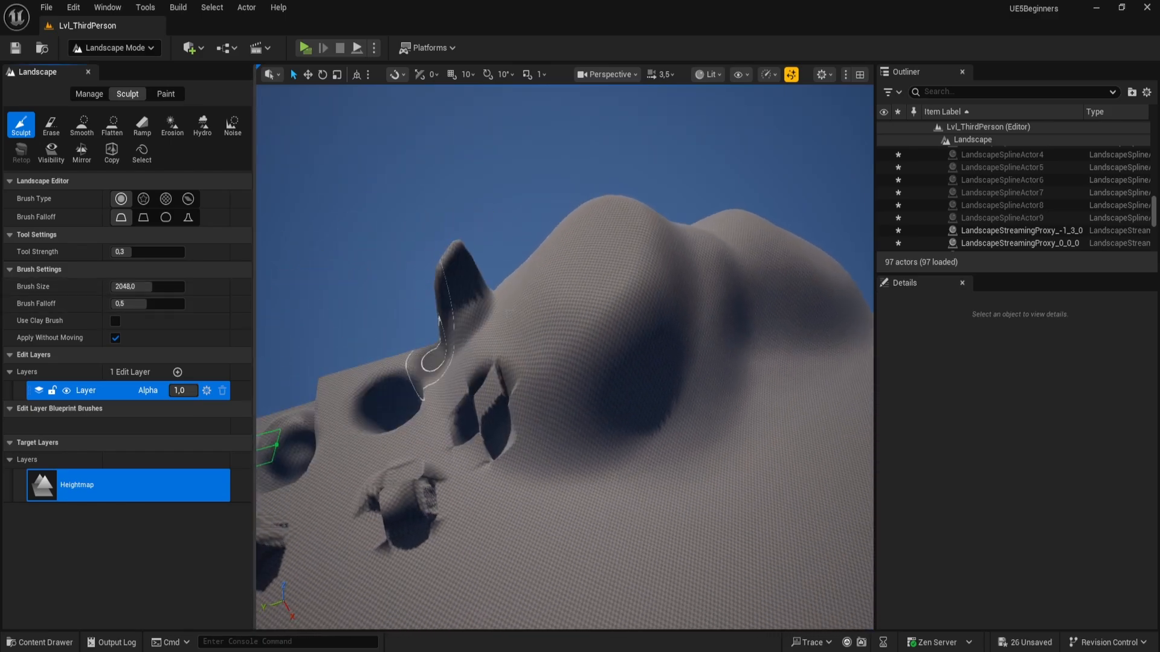
key(d)
mouse_move(609, 336)
right_down()
mouse_move(565, 336)
mouse_move(622, 320)
right_up()
key(w)
shift+drag(622, 321, 563, 310)
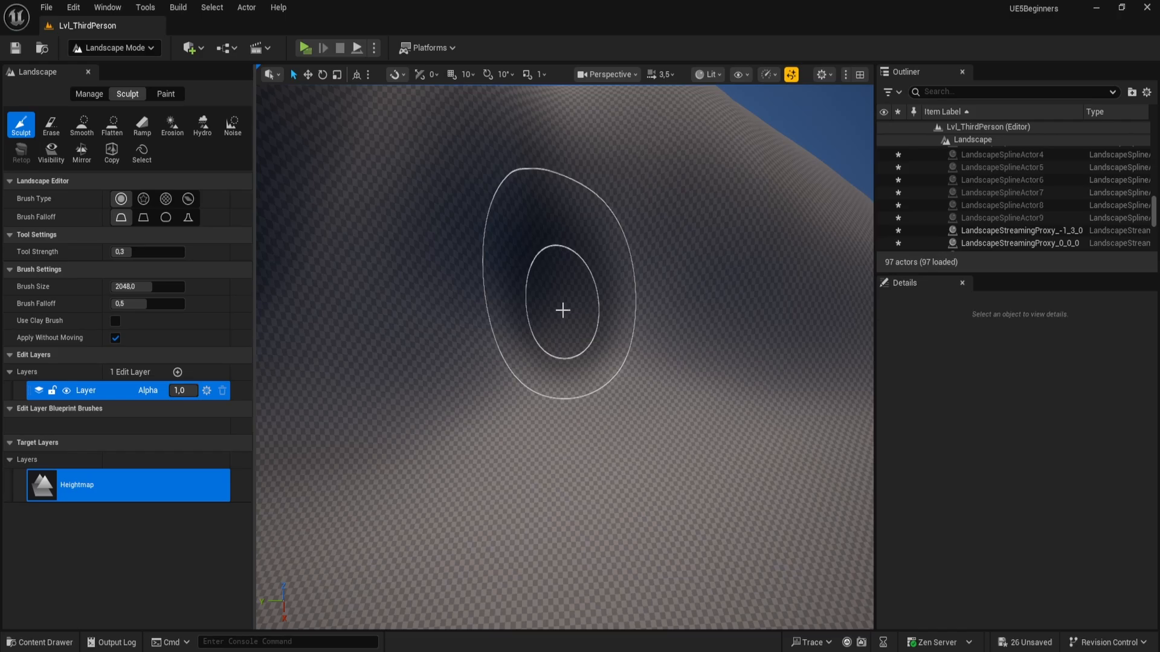
- Set Brush Falloff to 0.0008 and sculpt a flat-topped round plateau with steep sides on the flat terrain
drag(168, 304, 166, 303)
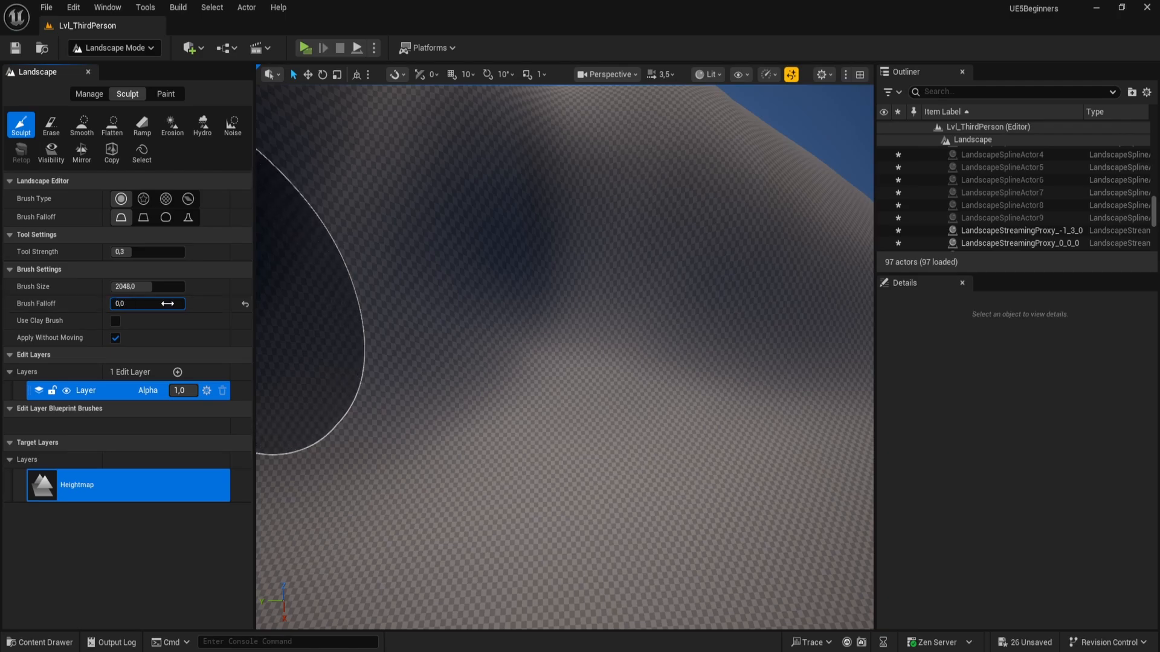
drag(167, 304, 169, 304)
mouse_move(589, 375)
right_down()
mouse_move(589, 392)
mouse_move(591, 326)
mouse_move(591, 372)
mouse_move(532, 392)
mouse_move(484, 356)
mouse_move(416, 368)
mouse_move(411, 441)
right_up()
key(w)
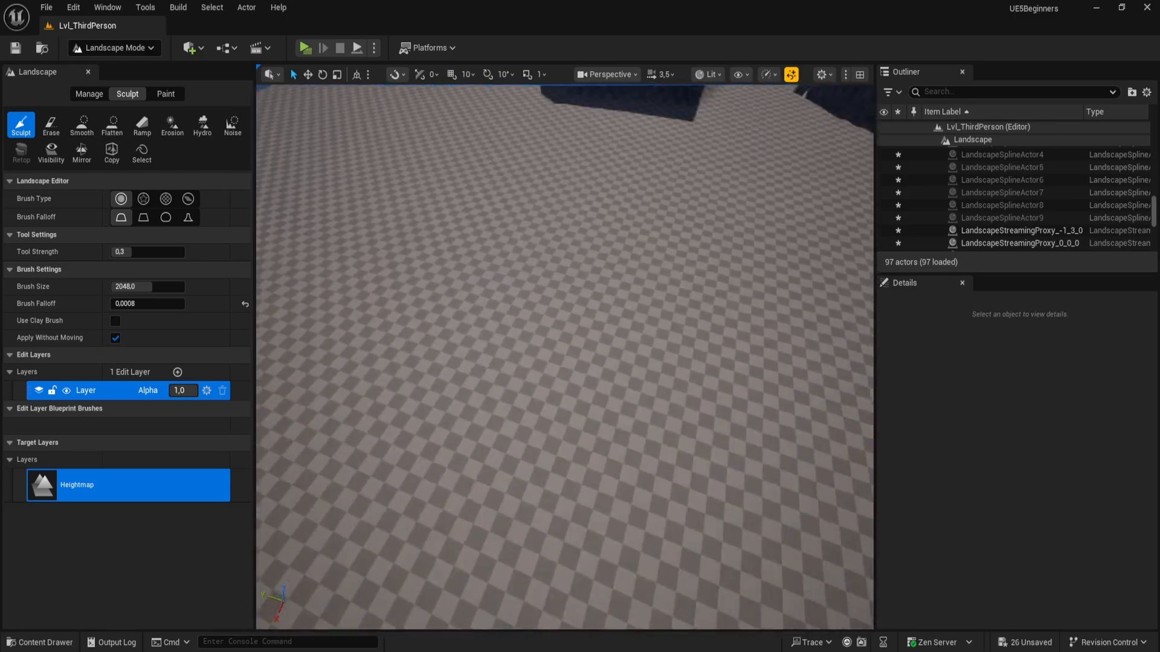
key(s)
right_drag(524, 369, 523, 347)
click(568, 386)
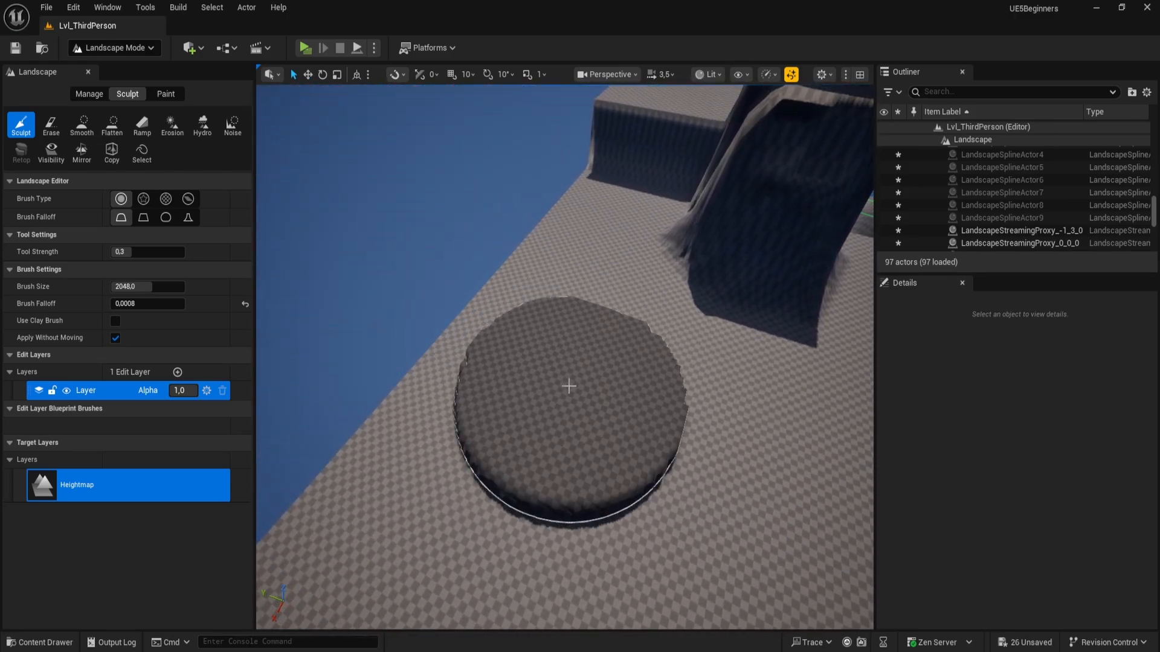
drag(568, 386, 570, 380)
mouse_move(569, 381)
right_down()
mouse_move(583, 385)
mouse_move(561, 393)
mouse_move(550, 423)
right_up()
key(w)
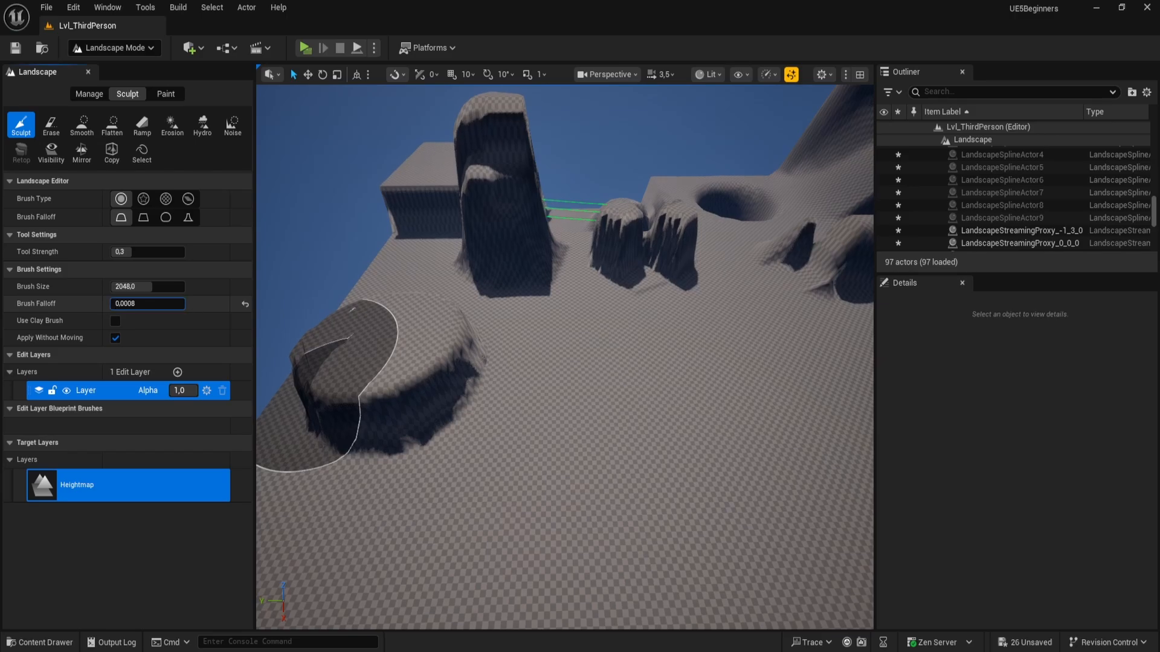
- Set Brush Falloff to 0.6056 and sculpt a smooth rounded mound beside the plateau
mouse_move(148, 303)
mouse_down()
mouse_move(181, 303)
mouse_move(154, 303)
mouse_up()
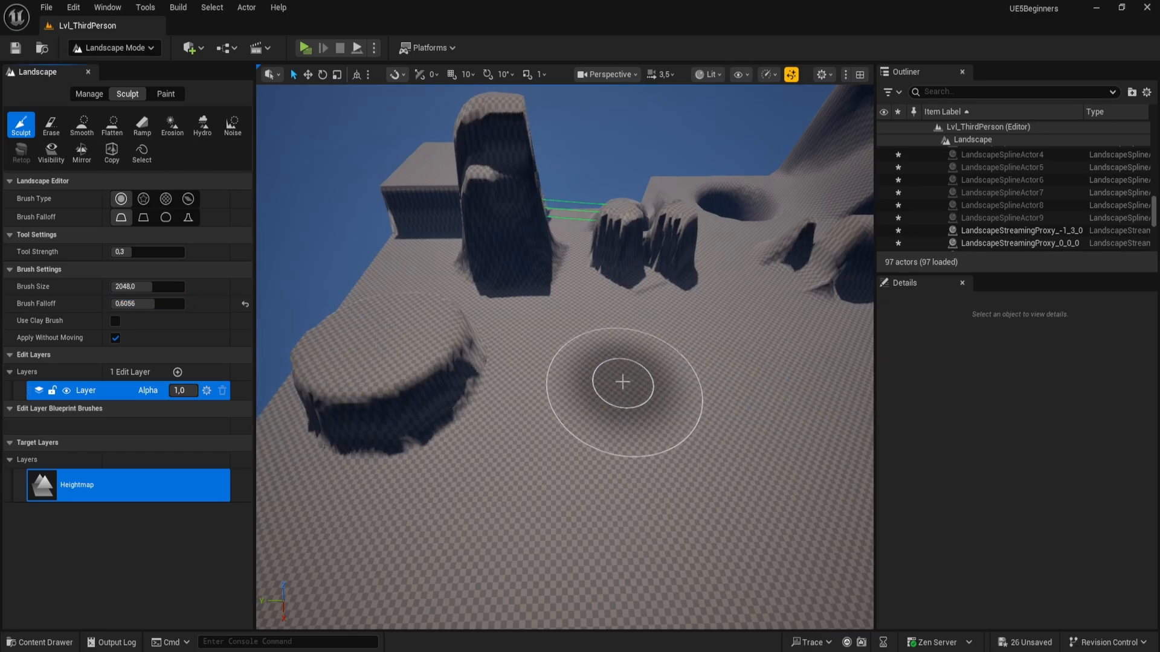
mouse_move(619, 365)
right_down()
mouse_move(635, 377)
mouse_move(565, 272)
mouse_move(514, 356)
mouse_move(634, 374)
mouse_move(556, 362)
right_up()
key(w)
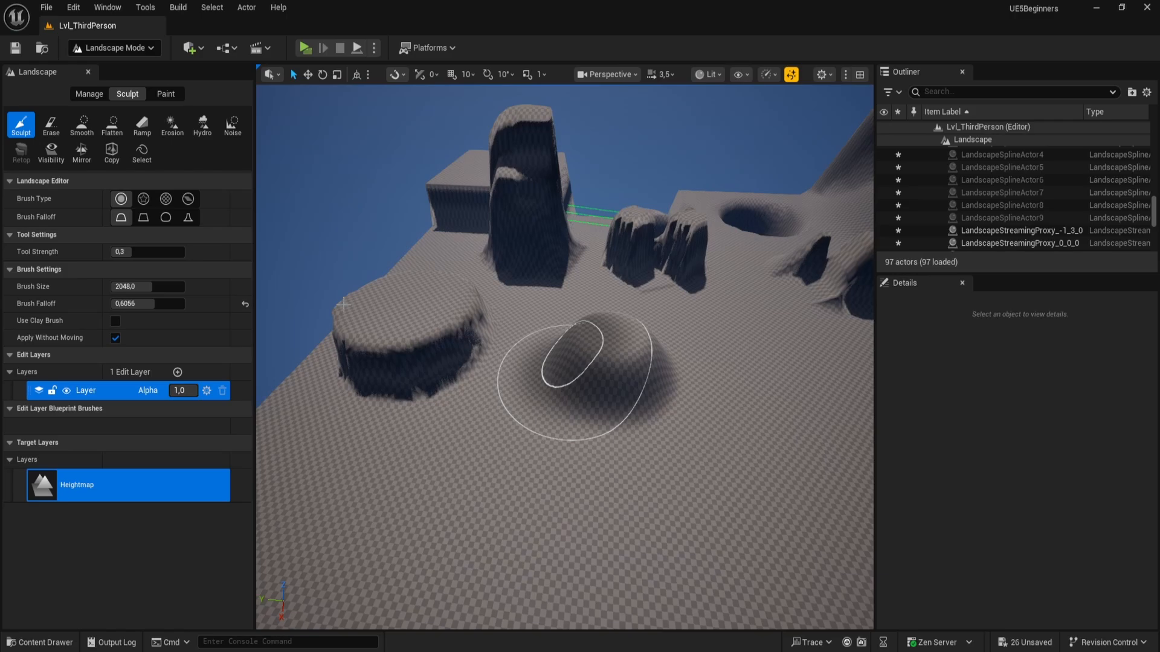
- Reset Brush Falloff to 0.5, enable Use Clay Brush, and build up a raised mass beside the rounded mound
click(244, 304)
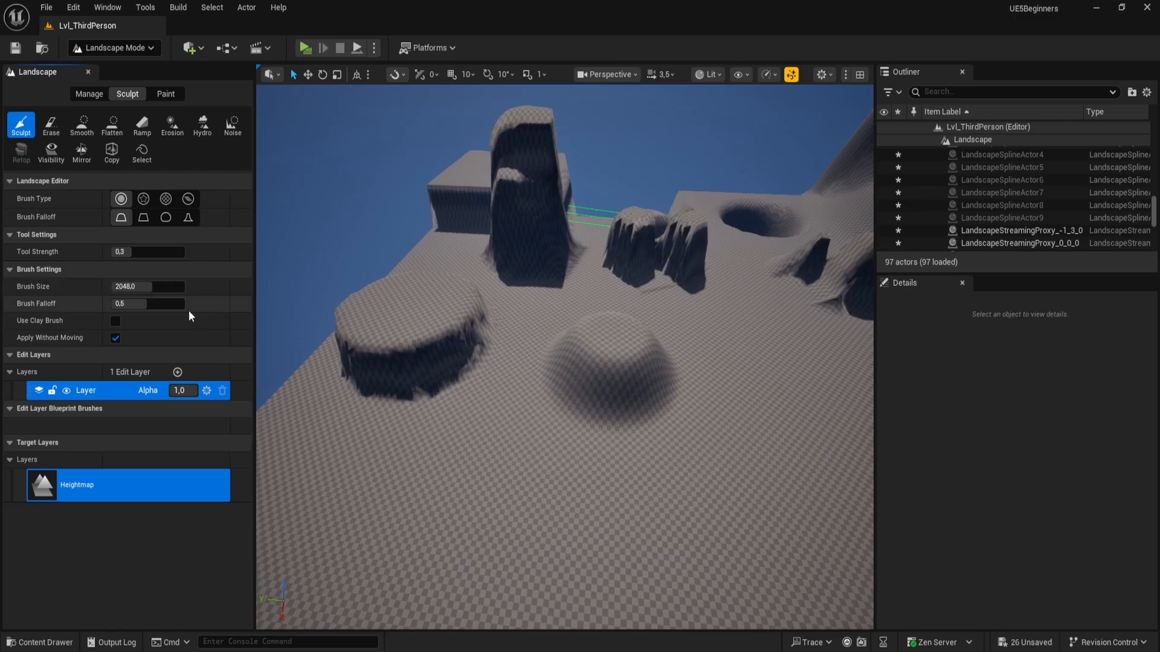
click(114, 321)
right_drag(362, 315, 405, 314)
key(s)
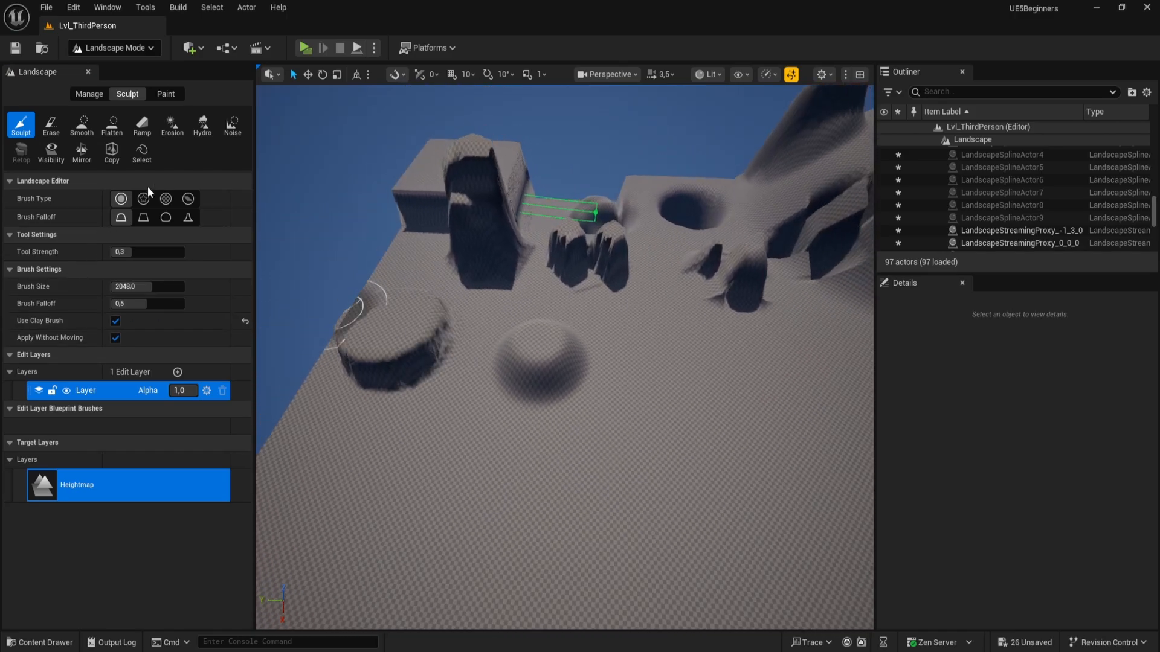
key(w)
mouse_move(338, 342)
right_down()
mouse_move(438, 339)
mouse_move(550, 368)
right_up()
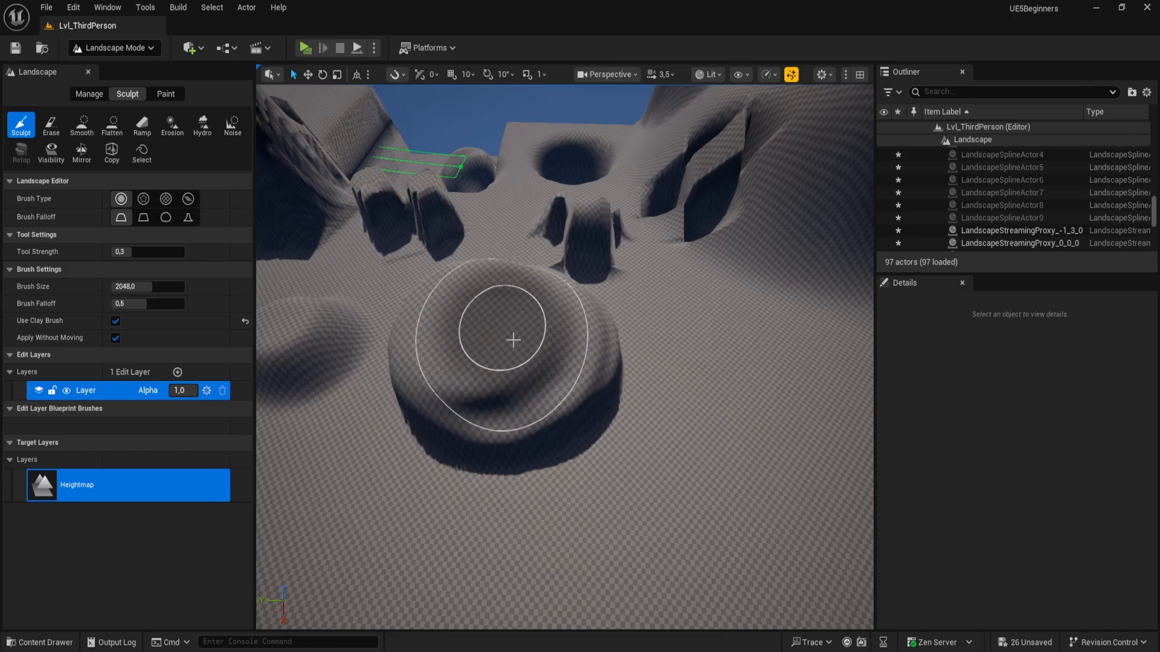
drag(513, 340, 472, 361)
- Extend the raised mass with more clay brush strokes, merging it with the rounded mound
mouse_move(472, 362)
right_down()
mouse_move(459, 341)
mouse_move(321, 338)
mouse_move(423, 320)
mouse_move(525, 272)
mouse_move(600, 218)
right_up()
key(d)
key(a)
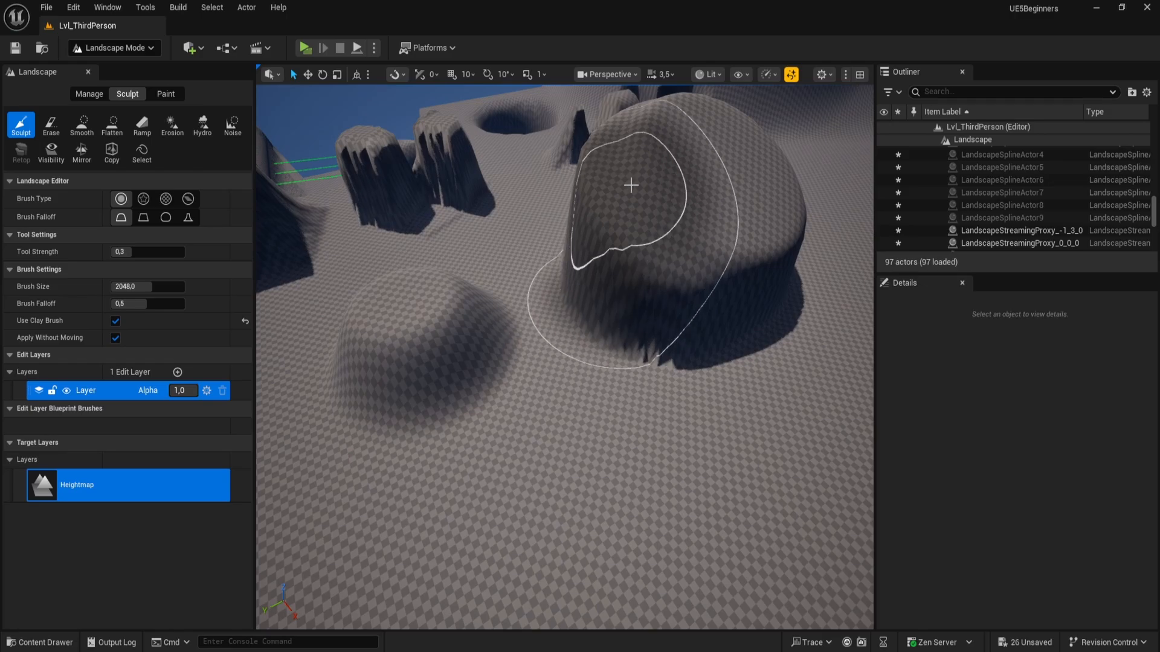
mouse_move(631, 185)
mouse_down()
mouse_move(604, 208)
mouse_move(445, 225)
mouse_move(425, 241)
mouse_up()
mouse_move(426, 242)
right_down()
mouse_move(543, 284)
mouse_move(629, 285)
right_up()
key(a)
mouse_move(629, 285)
mouse_down()
mouse_move(556, 246)
mouse_move(568, 260)
mouse_up()
key(s)
right_drag(568, 260, 423, 290)
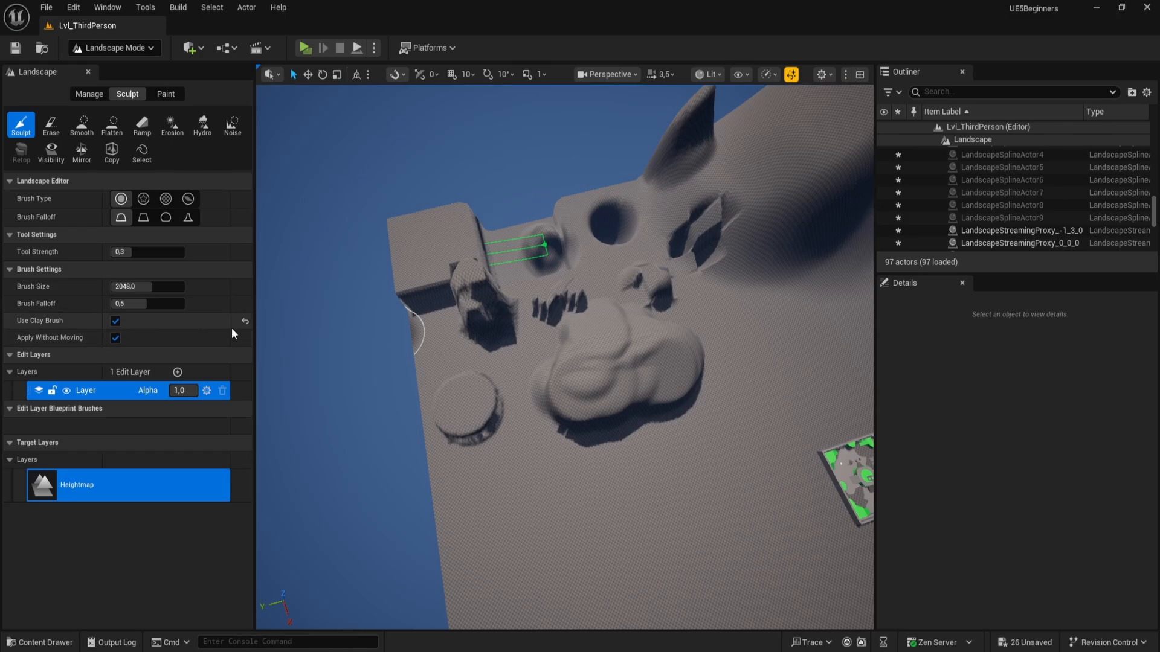
- Turn off Use Clay Brush and Apply Without Moving, and sculpt a tall hill in front of the round plateau
click(246, 321)
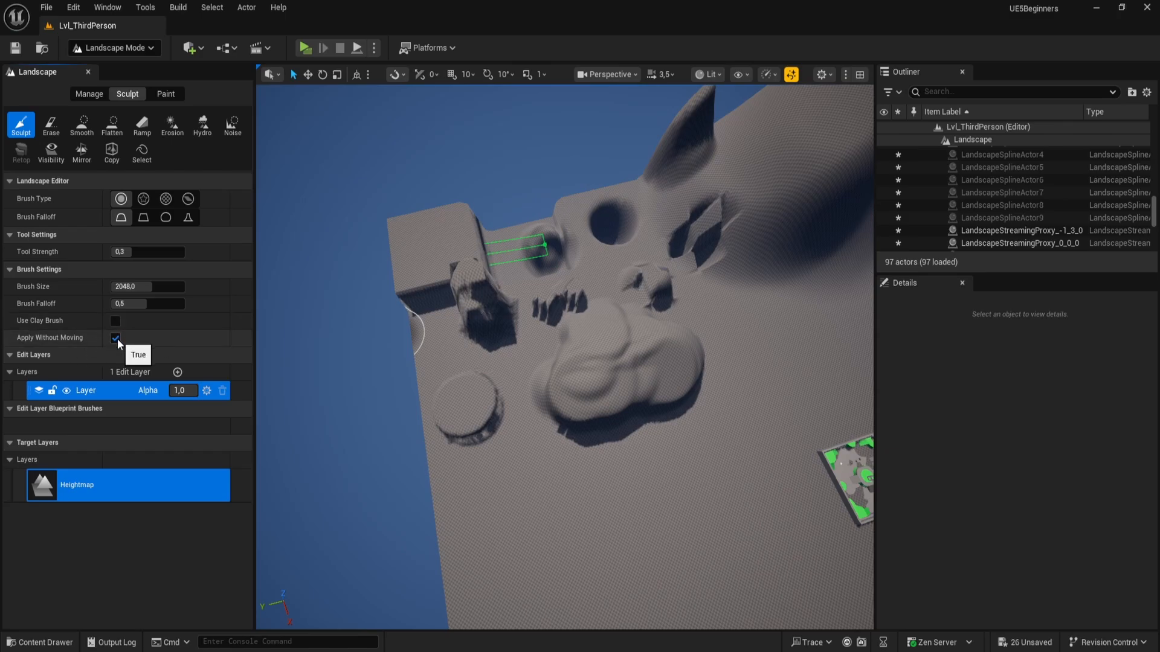
click(116, 338)
right_drag(538, 368, 639, 439)
key(w)
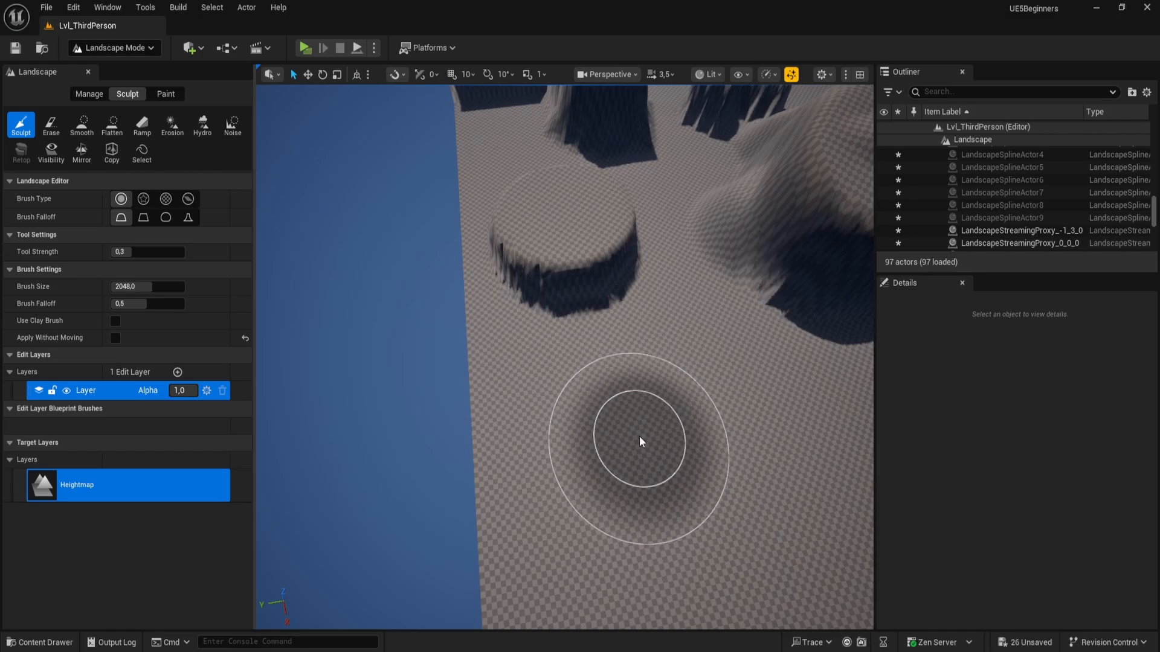
mouse_move(639, 433)
mouse_down()
mouse_move(606, 419)
mouse_move(630, 415)
mouse_move(645, 430)
mouse_up()
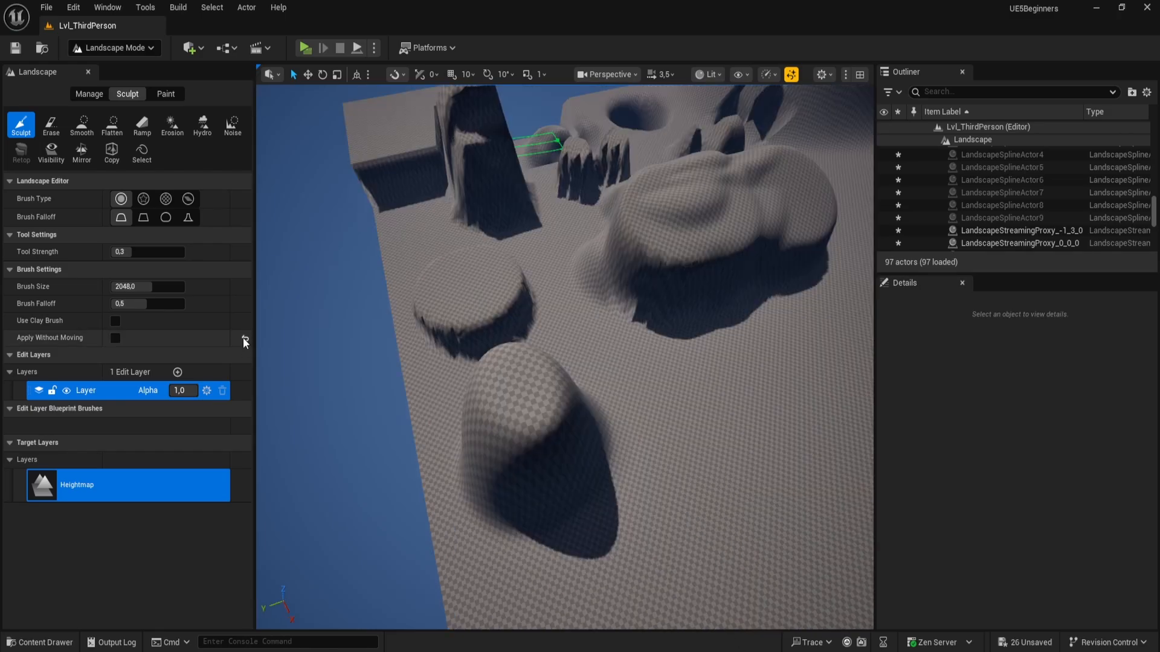
- Use the Erase tool with Apply Without Moving enabled to remove the tall hill beside the round plateau
click(51, 125)
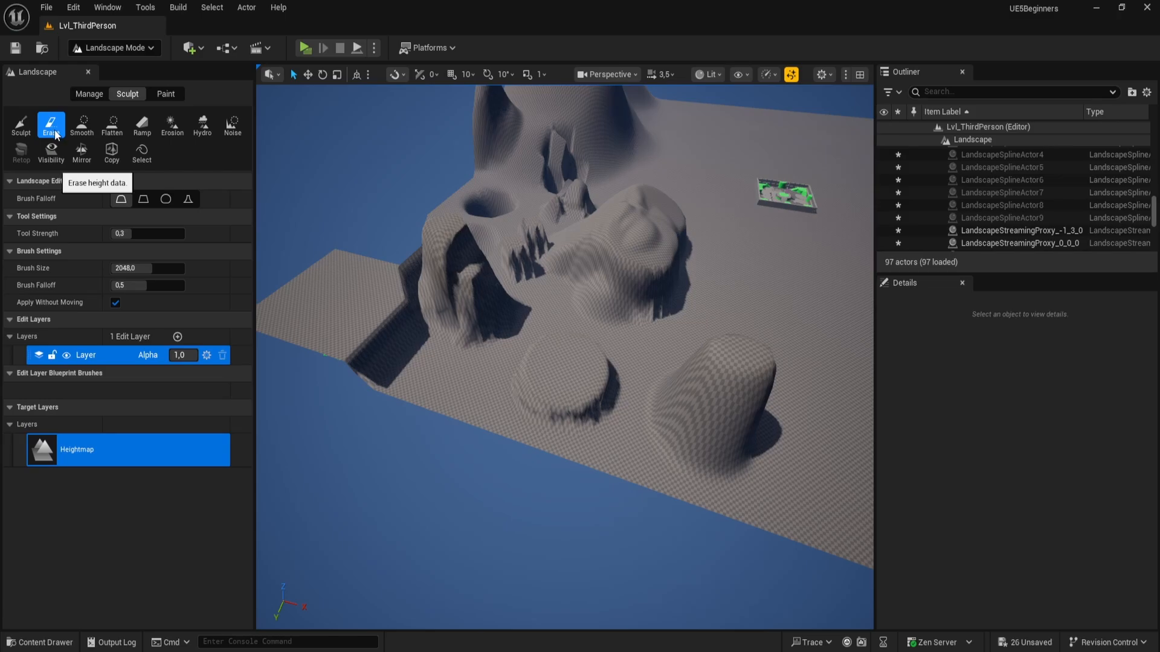
mouse_move(560, 266)
right_down()
mouse_move(561, 308)
mouse_move(326, 284)
mouse_move(609, 305)
right_up()
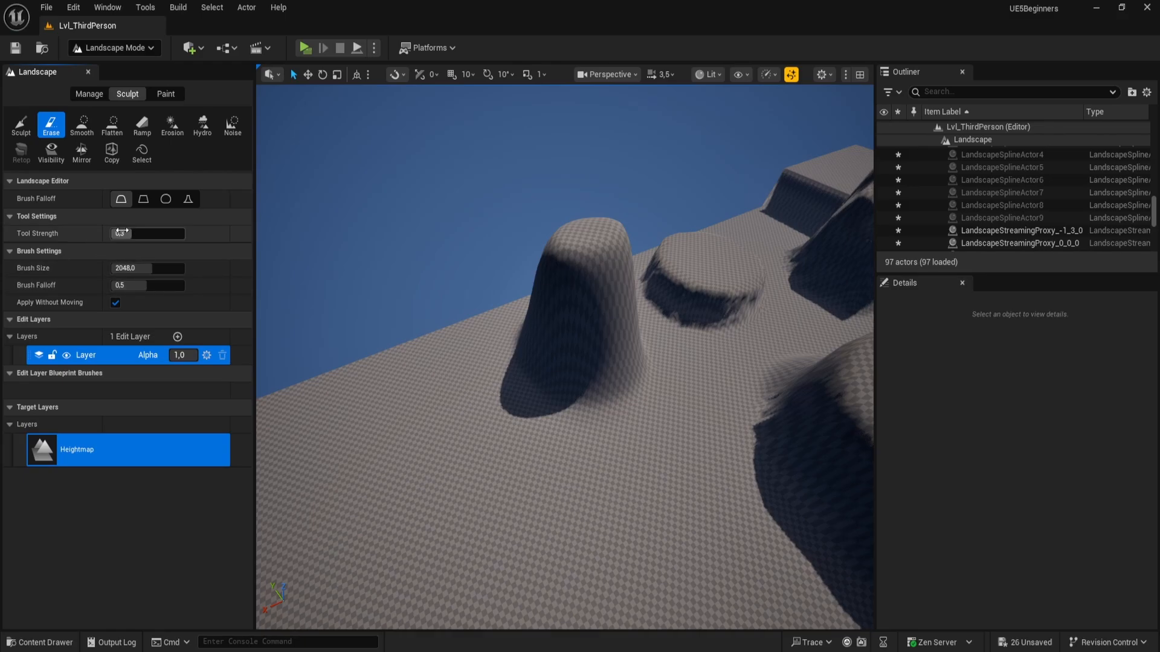
mouse_move(453, 355)
mouse_down()
mouse_move(513, 383)
mouse_move(614, 386)
mouse_move(528, 356)
mouse_up()
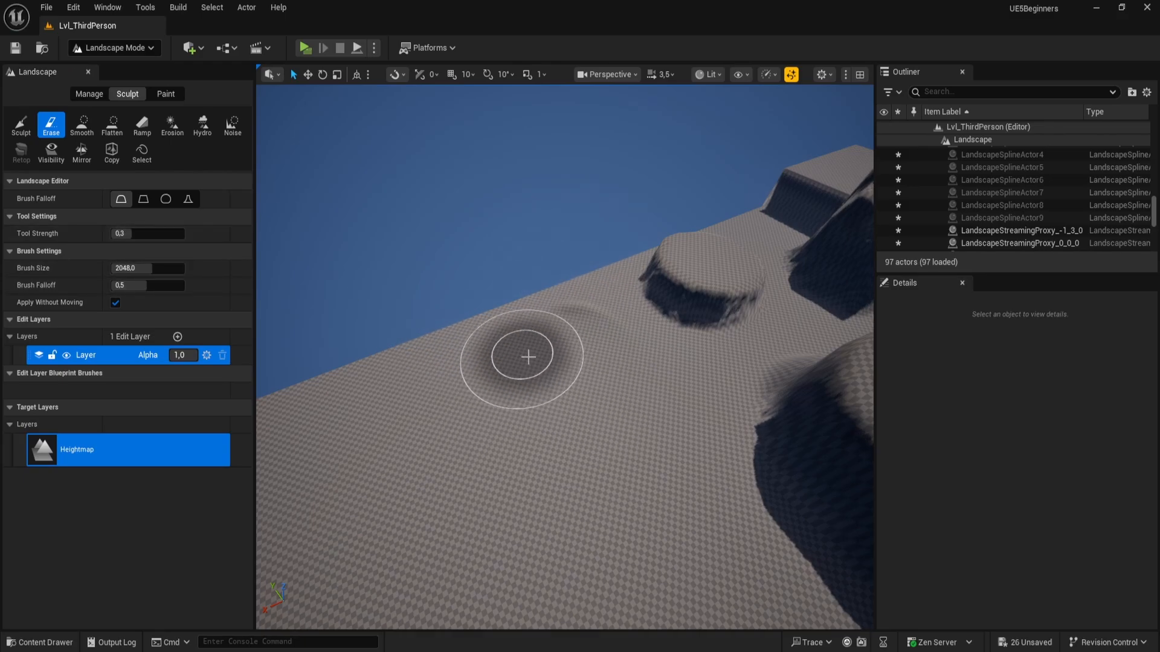
- Erase the tall pillar and the row of jagged spikes beside the raised slab near the landscape's edge
right_drag(559, 365, 604, 363)
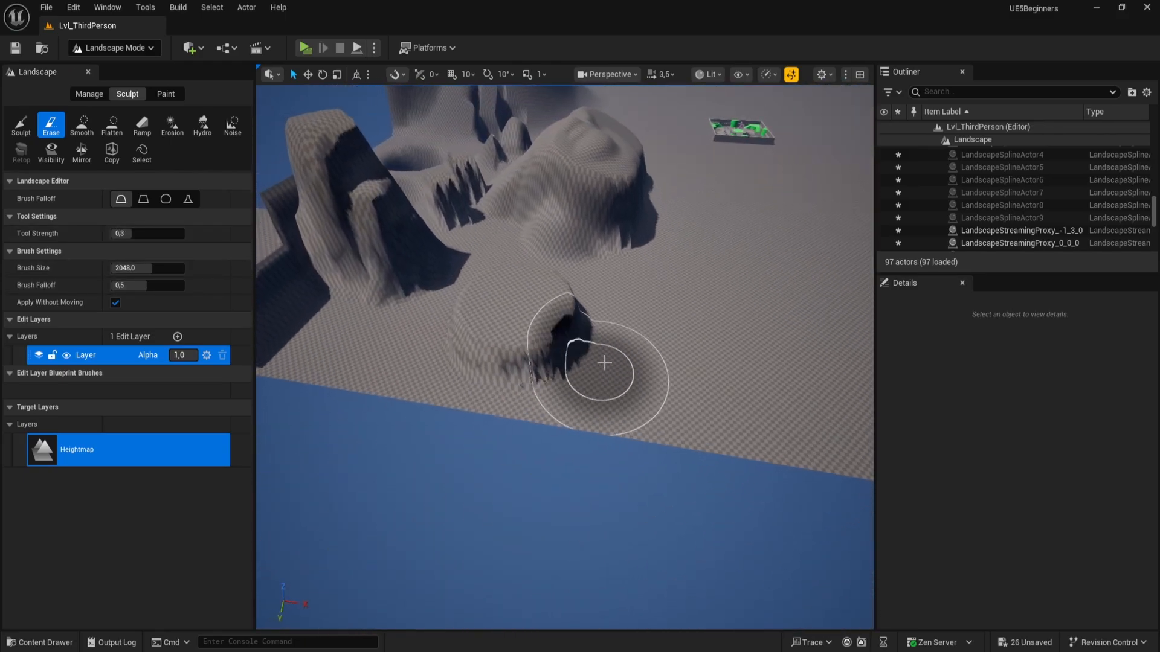
mouse_move(458, 352)
right_down()
mouse_move(586, 335)
mouse_move(565, 365)
right_up()
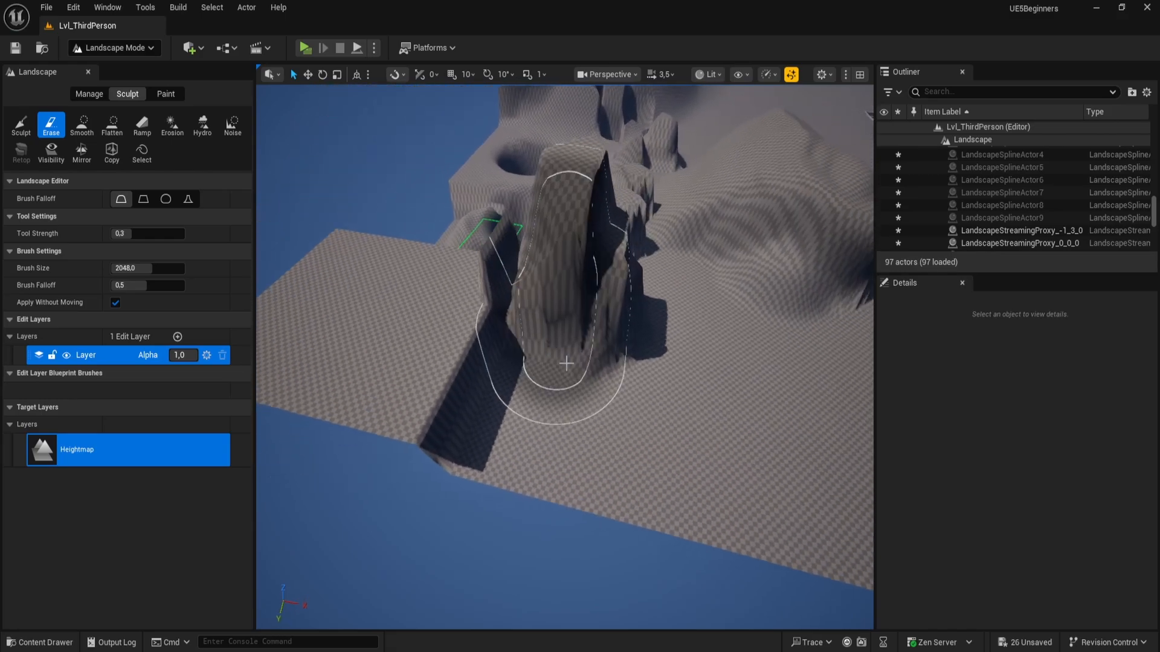
mouse_move(566, 364)
mouse_down()
mouse_move(588, 347)
mouse_move(548, 343)
mouse_up()
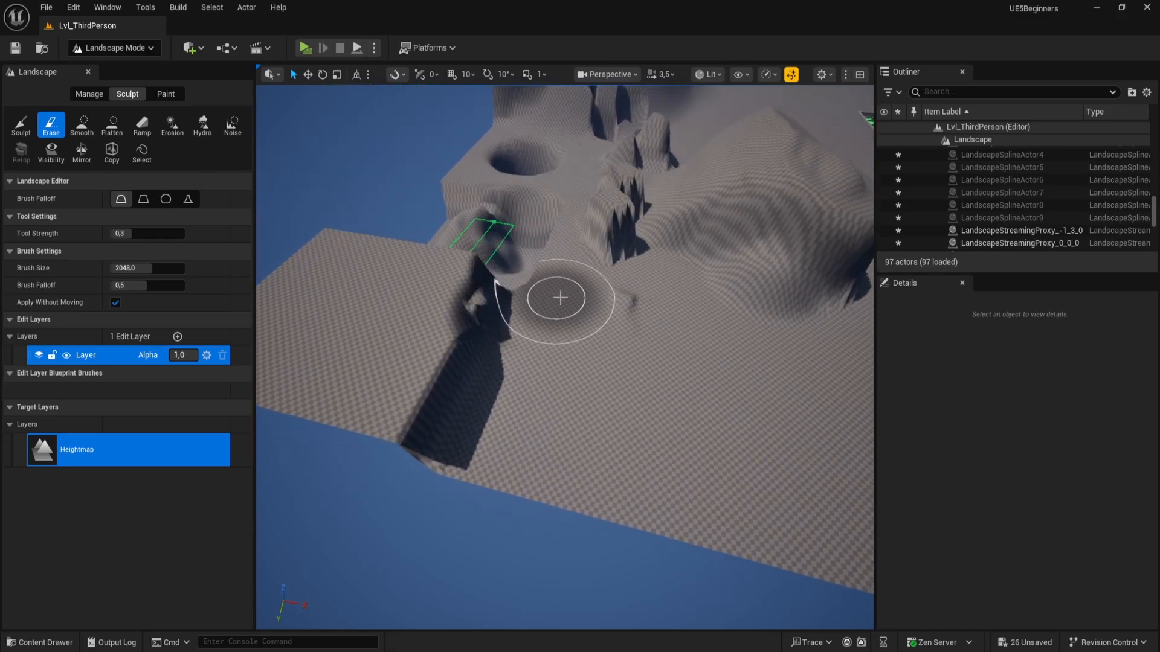
drag(617, 241, 654, 141)
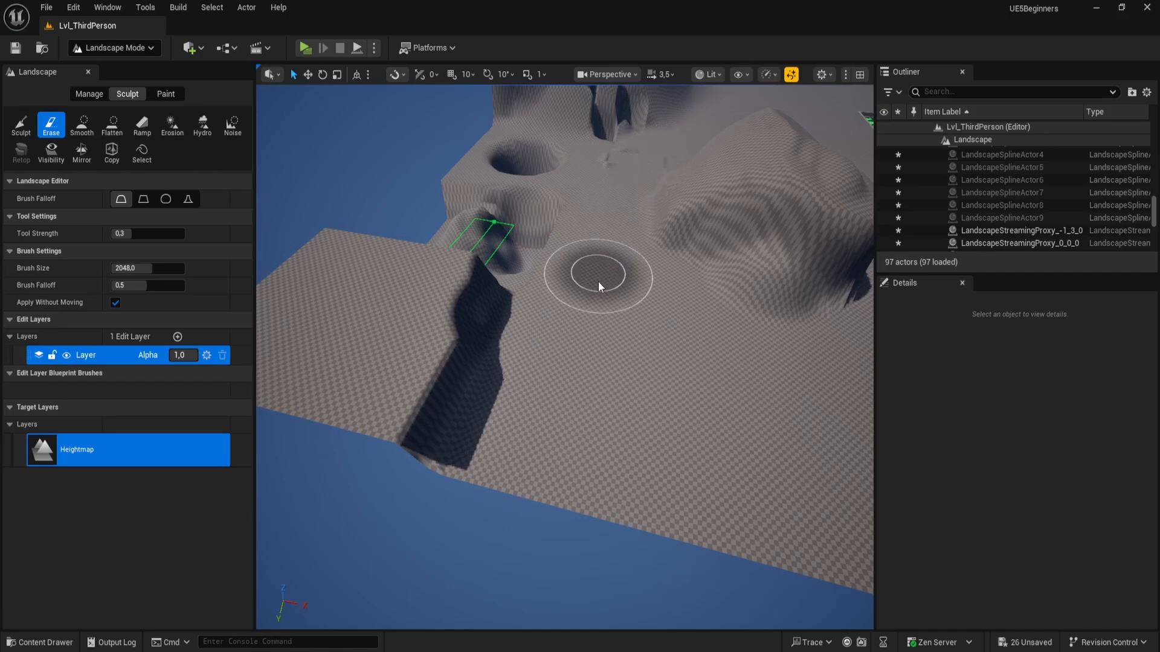
- Erase the raised slab and the remaining bumps at the landscape's corner down to flat ground
mouse_move(642, 156)
right_down()
mouse_move(641, 206)
mouse_move(586, 151)
mouse_move(543, 188)
mouse_move(712, 388)
mouse_move(737, 374)
mouse_move(769, 389)
mouse_move(577, 199)
right_up()
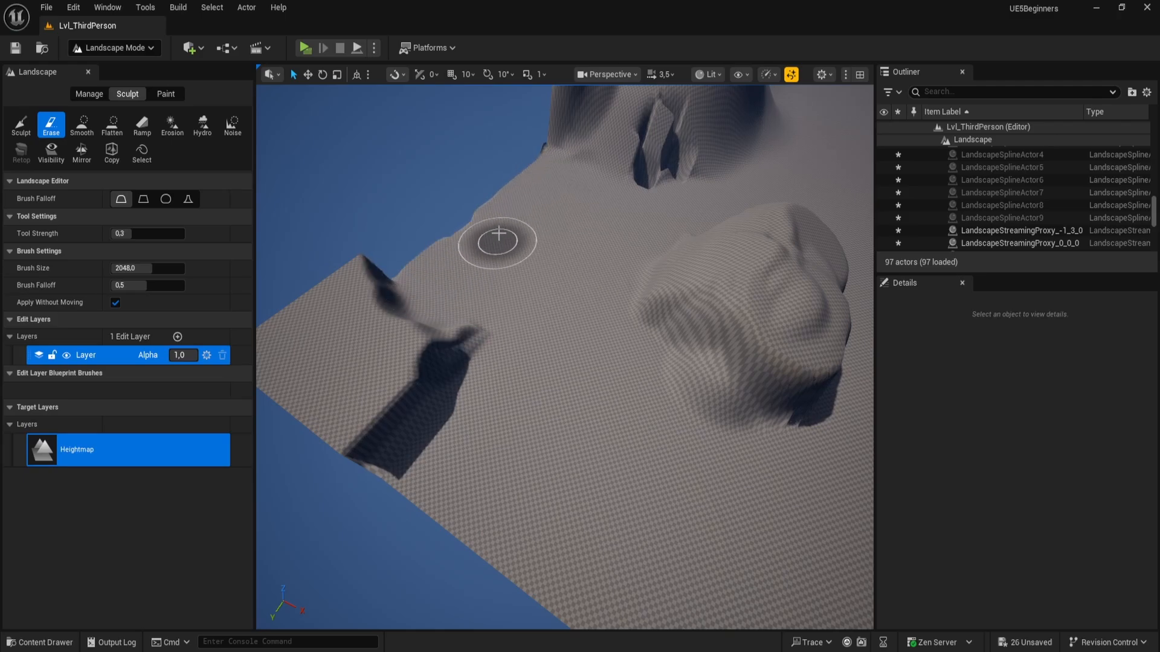
mouse_move(355, 304)
mouse_down()
mouse_move(474, 375)
mouse_move(401, 336)
mouse_move(316, 388)
mouse_move(443, 514)
mouse_move(319, 401)
mouse_move(375, 376)
mouse_up()
right_drag(375, 375, 375, 375)
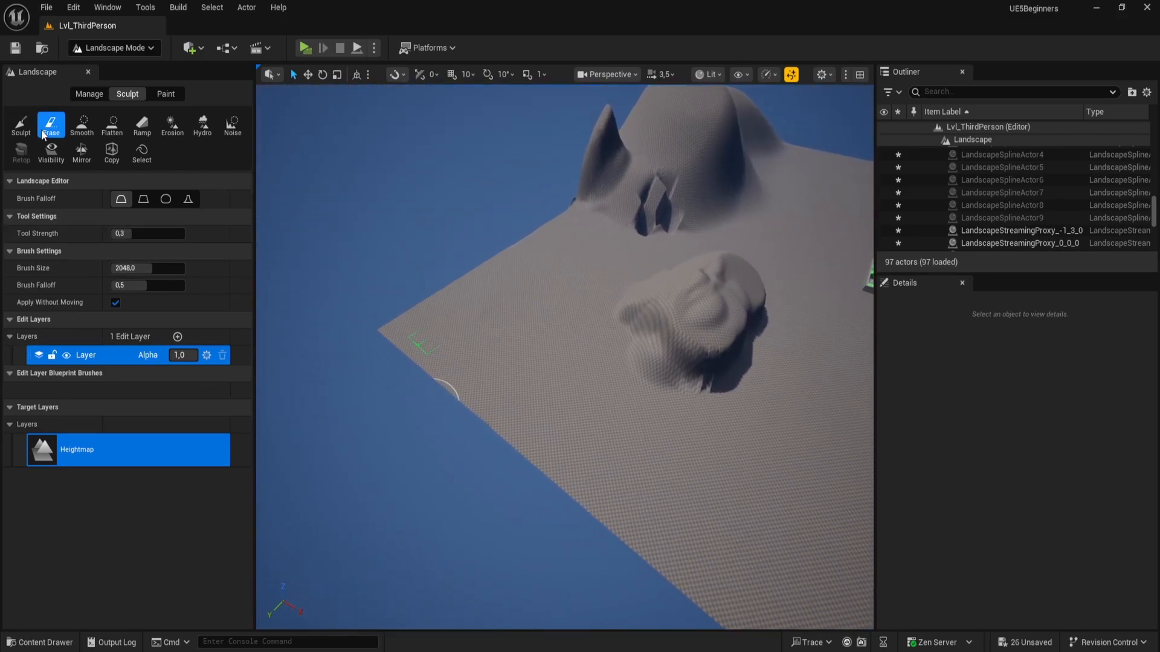
- Use the Smooth tool to soften the jagged fins at the foot of the large hill and the spike beside it
click(82, 126)
right_drag(565, 357, 565, 357)
right_drag(520, 253, 521, 253)
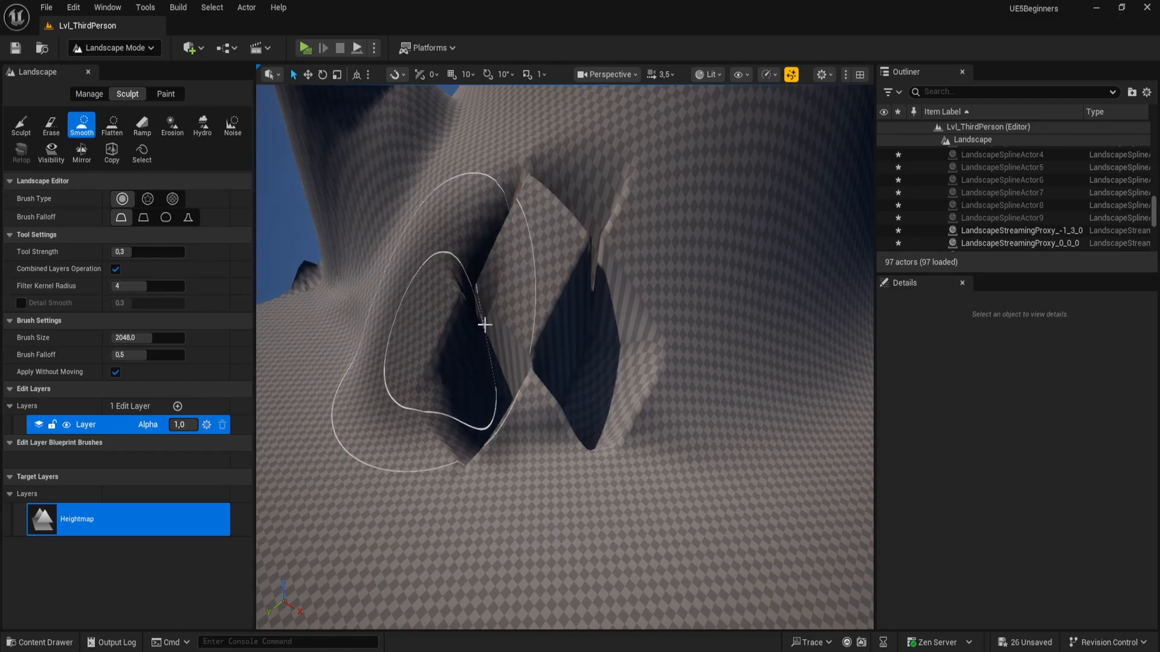
mouse_move(484, 324)
mouse_down()
mouse_move(588, 316)
mouse_move(518, 318)
mouse_move(590, 329)
mouse_move(427, 316)
mouse_move(575, 288)
mouse_up()
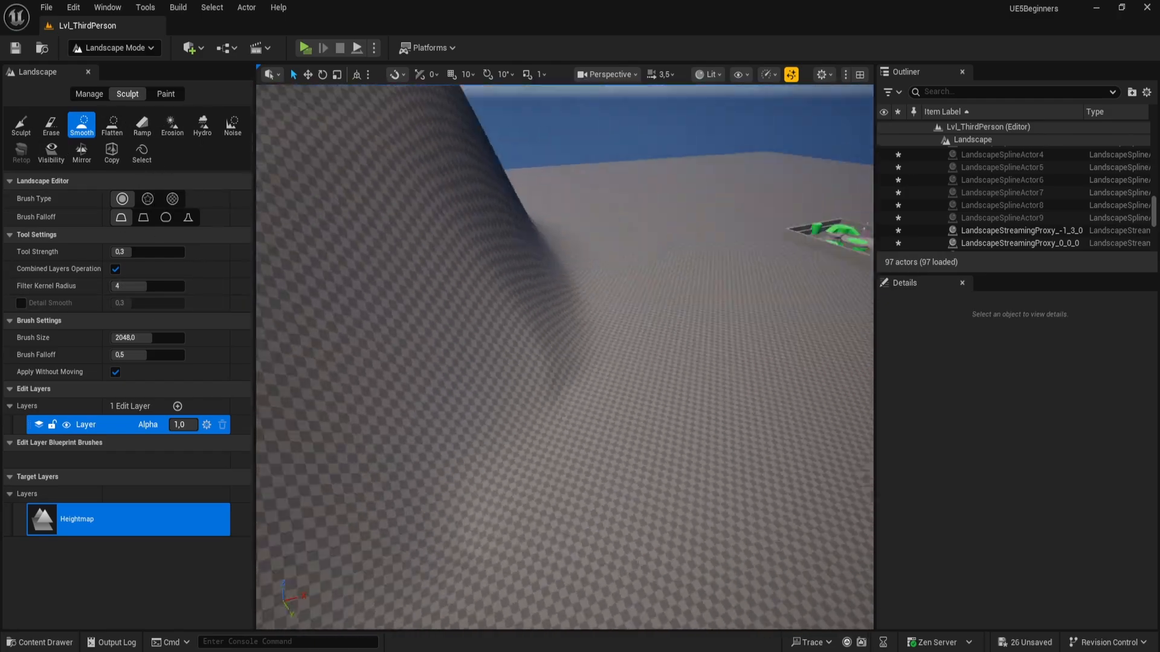
mouse_move(575, 287)
right_down()
mouse_move(725, 332)
mouse_move(598, 332)
mouse_move(386, 290)
mouse_move(634, 396)
right_up()
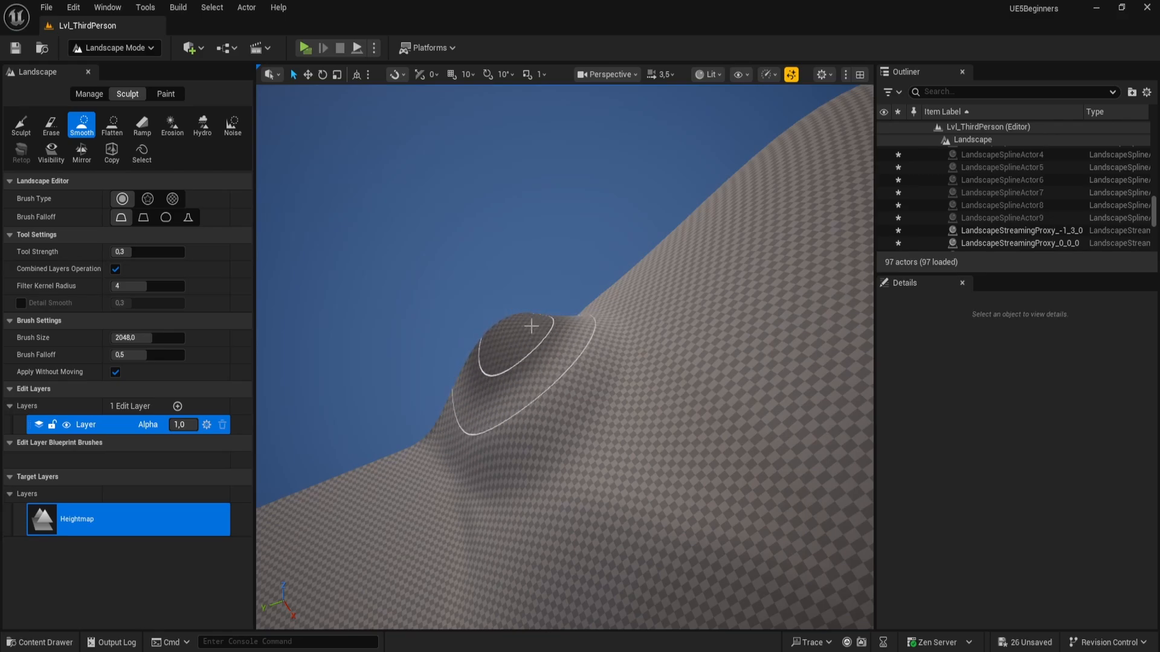
mouse_move(479, 441)
right_down()
mouse_move(676, 489)
mouse_move(679, 476)
right_up()
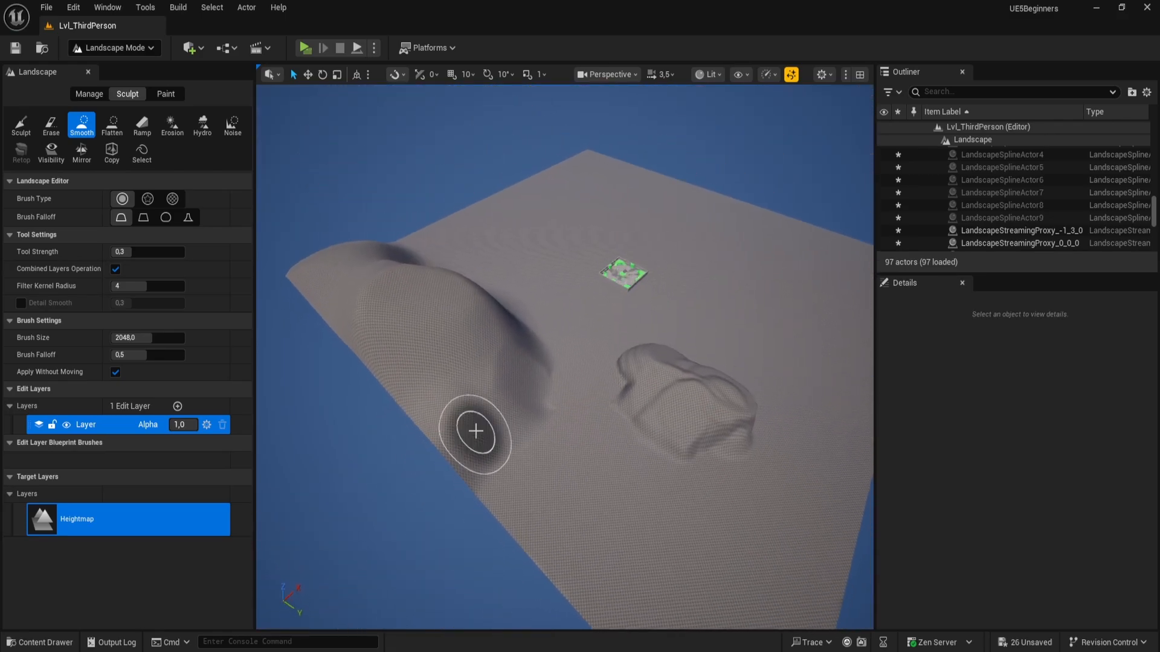
- Use the Flatten tool to level the large hill's lower slope down to the surrounding ground
click(116, 127)
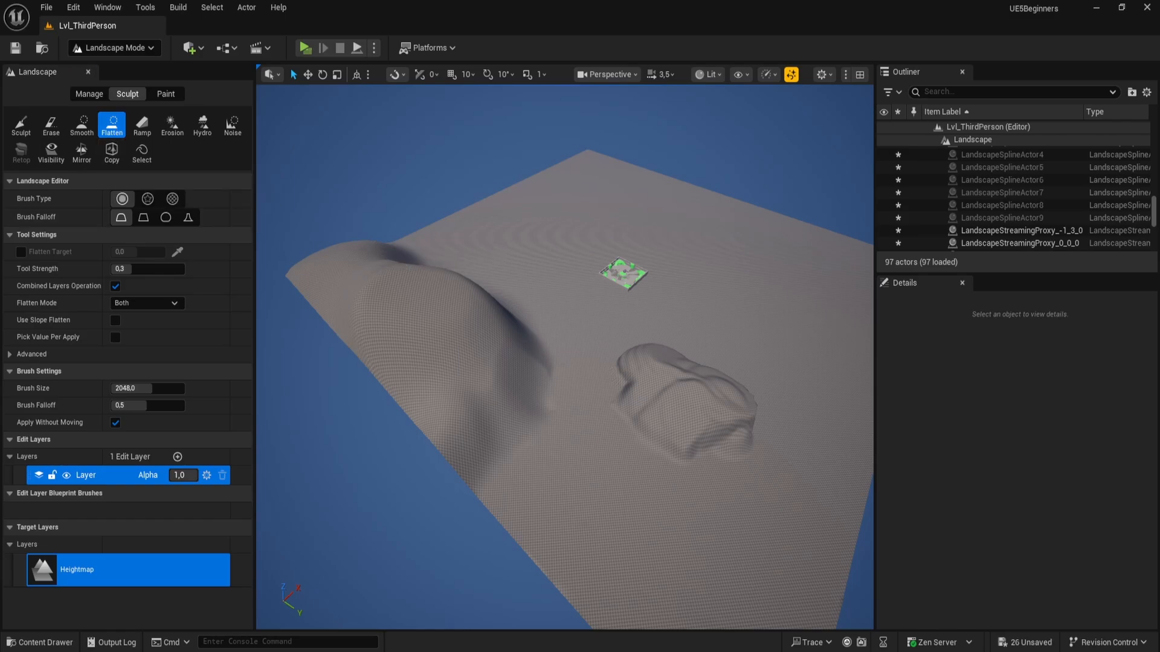
right_drag(423, 314, 495, 393)
key(s)
mouse_move(517, 262)
right_down()
mouse_move(567, 245)
mouse_move(538, 236)
mouse_move(459, 260)
mouse_move(510, 272)
mouse_move(532, 238)
mouse_move(538, 182)
right_up()
key(q)
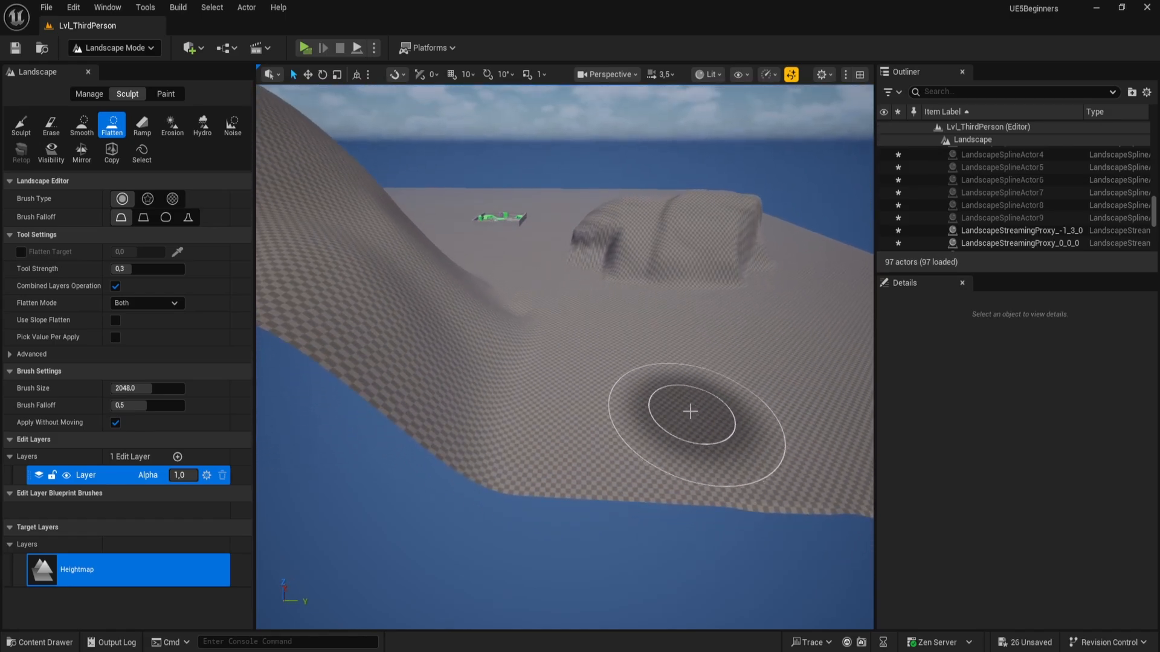
right_drag(690, 414, 718, 406)
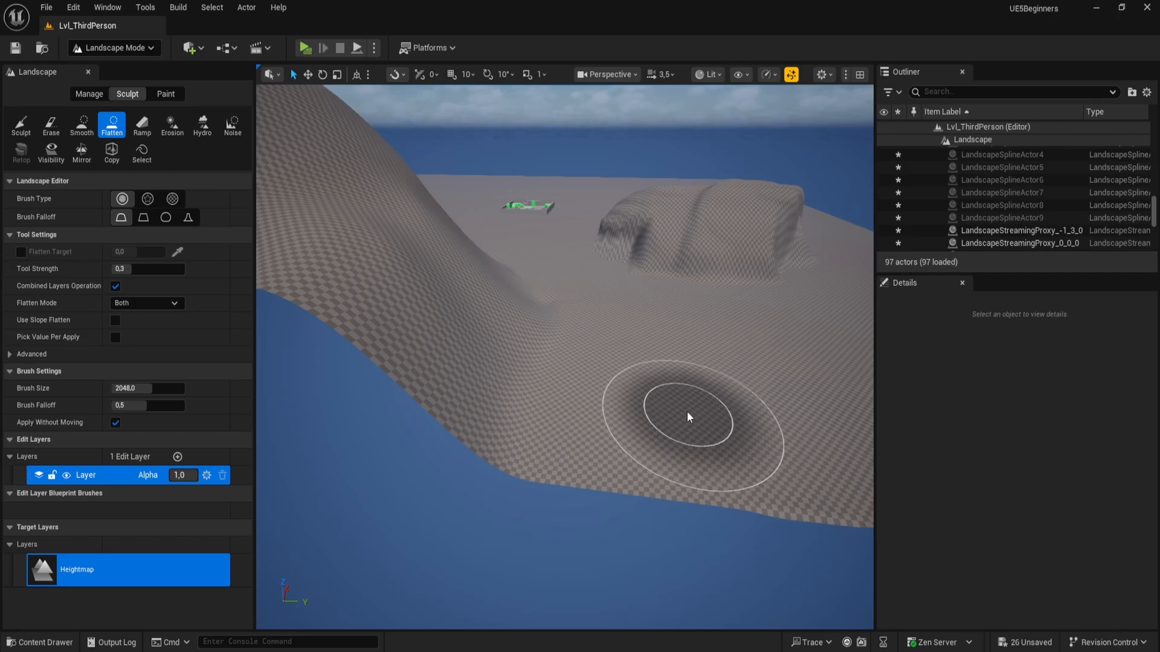
mouse_move(561, 417)
mouse_down()
mouse_move(443, 409)
mouse_move(422, 422)
mouse_move(500, 274)
mouse_up()
drag(545, 316, 528, 367)
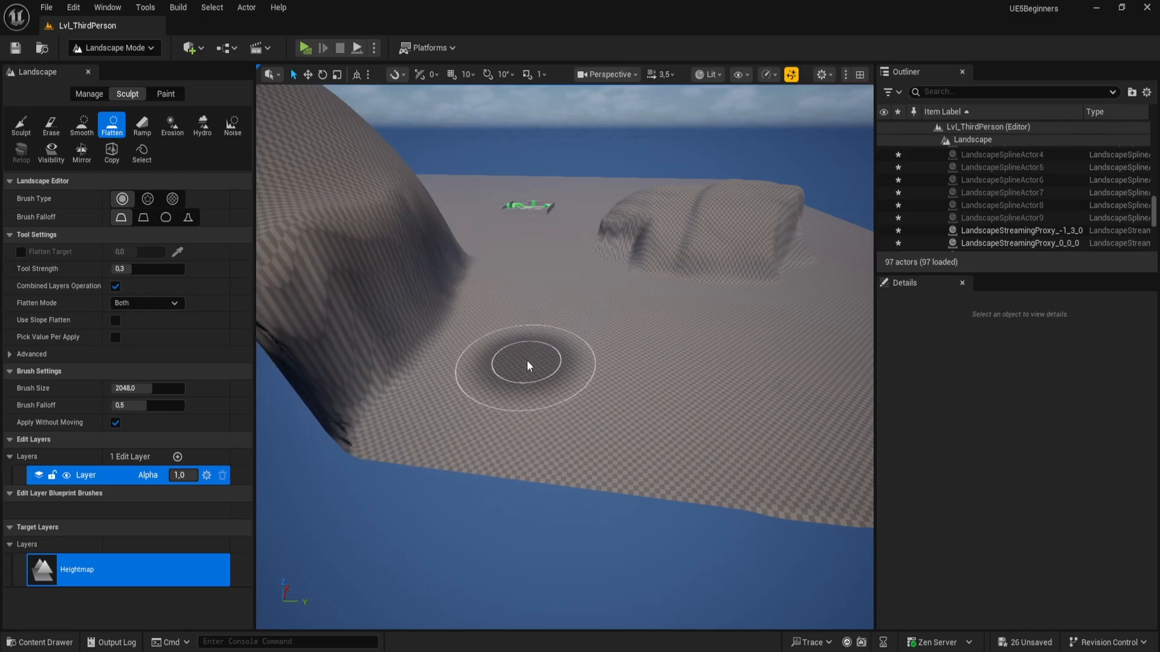
- Flatten the irregular mound into one wide, level plateau at the height of its upper surface
mouse_move(609, 378)
right_down()
mouse_move(616, 362)
mouse_move(568, 368)
mouse_move(538, 411)
mouse_move(472, 410)
mouse_move(632, 331)
right_up()
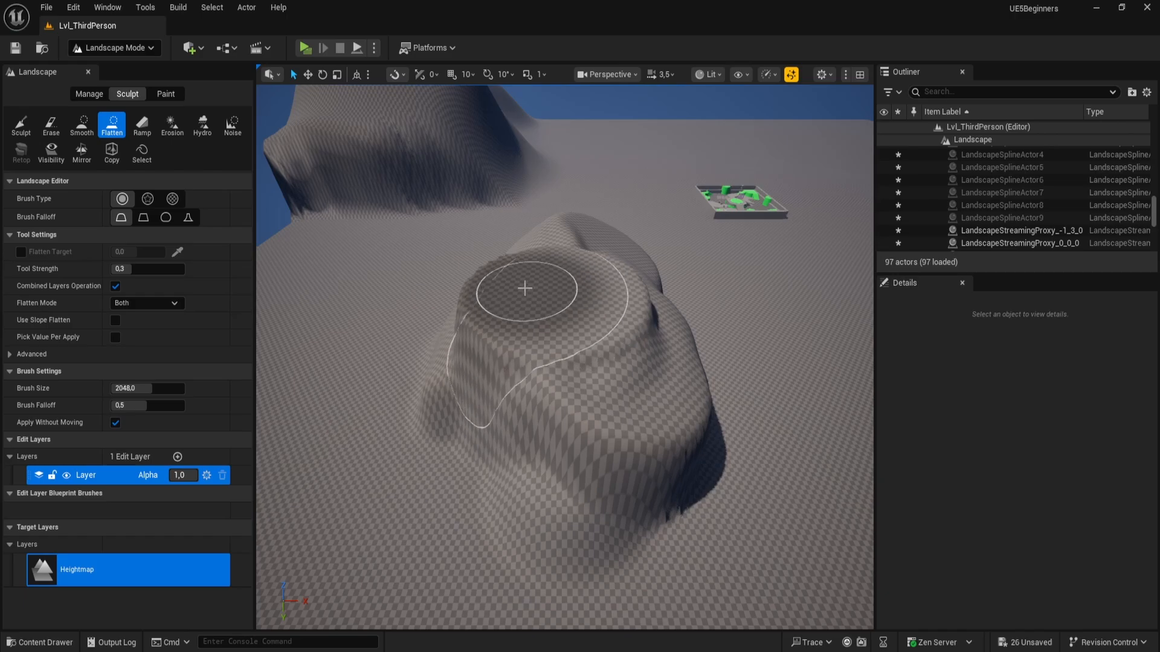
mouse_move(525, 289)
mouse_down()
mouse_move(557, 293)
mouse_move(448, 314)
mouse_move(469, 365)
mouse_move(584, 367)
mouse_move(628, 305)
mouse_move(642, 233)
mouse_up()
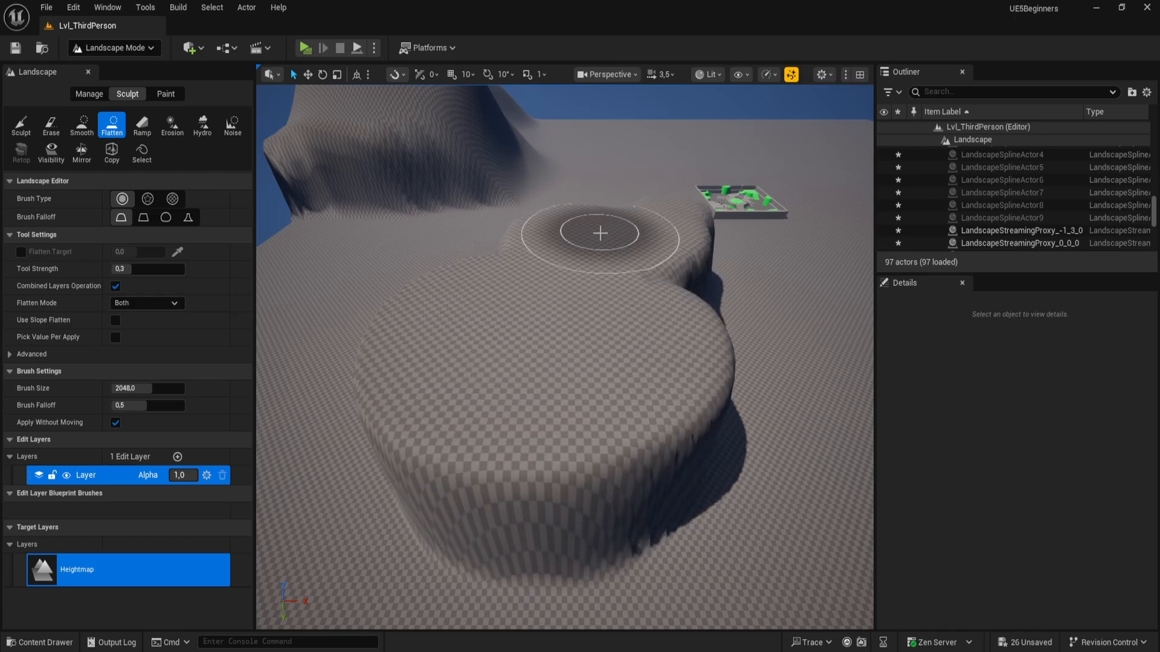
mouse_move(501, 228)
mouse_down()
mouse_move(574, 254)
mouse_move(665, 228)
mouse_move(671, 321)
mouse_move(527, 348)
mouse_move(505, 229)
mouse_move(627, 220)
mouse_move(495, 215)
mouse_move(476, 378)
mouse_up()
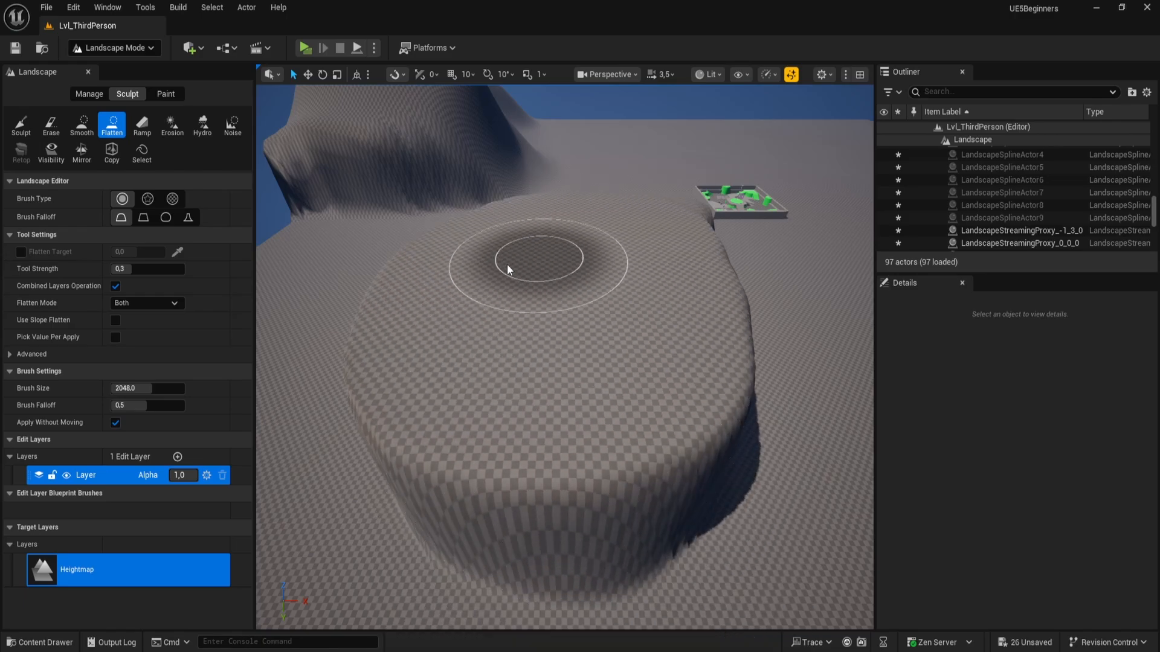
right_drag(508, 267, 509, 361)
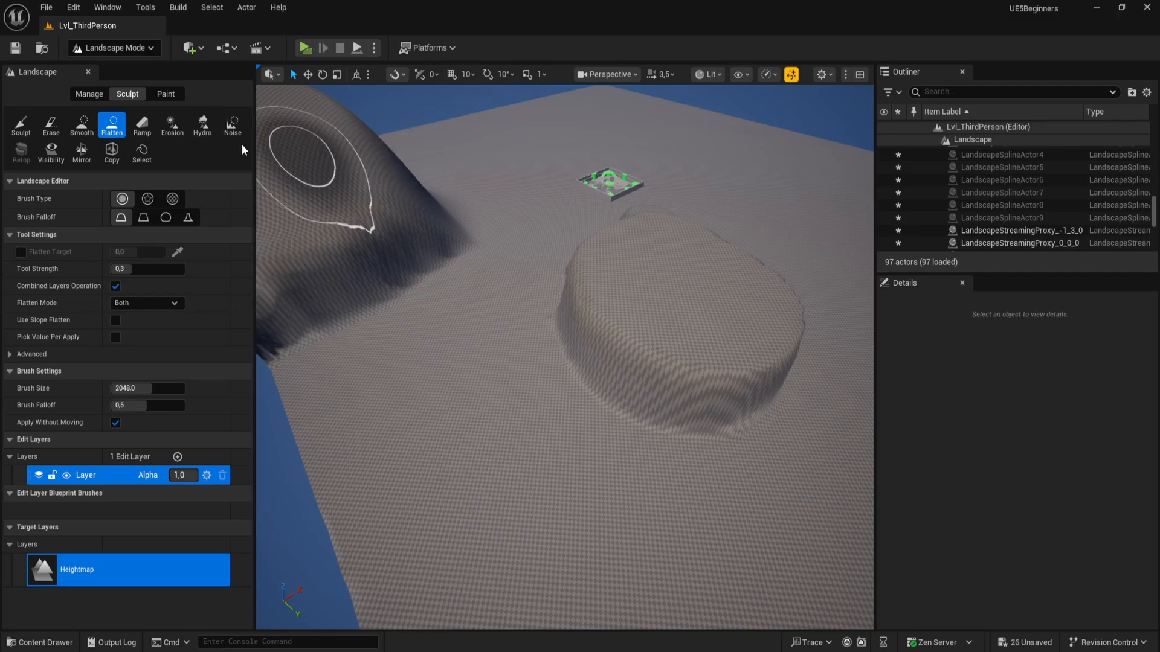
- Use the Ramp tool to place one ramp point on the large hill's slope and another on the plateau's edge
click(142, 125)
key(w)
right_drag(564, 356, 519, 368)
right_drag(514, 266, 568, 289)
click(520, 278)
key(d)
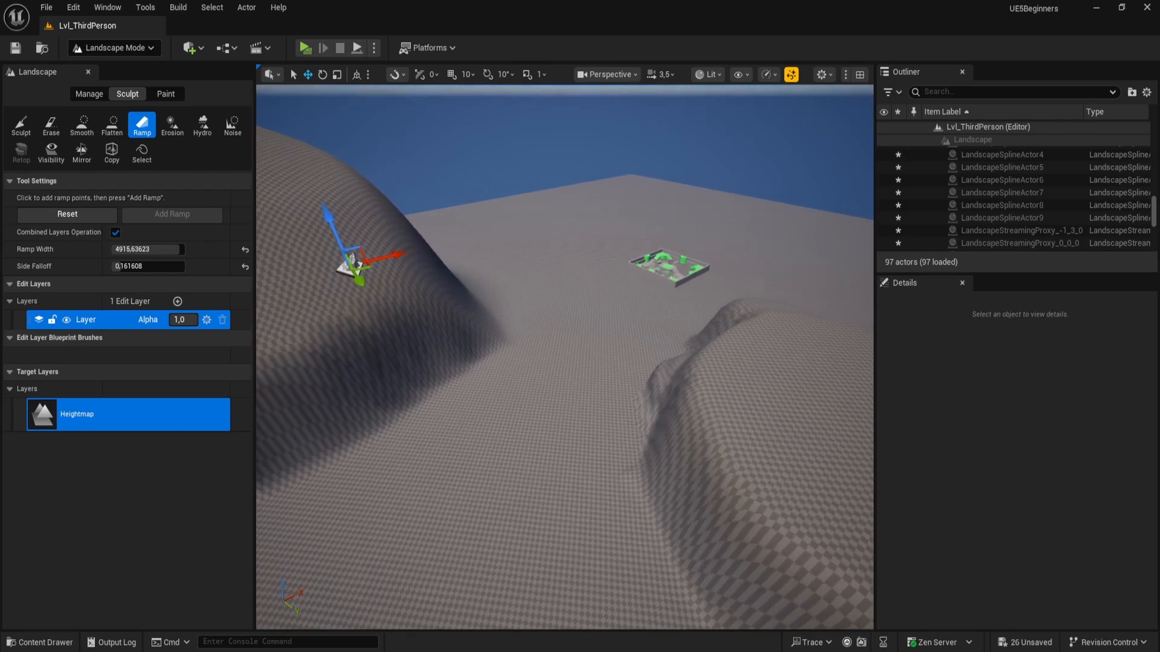
click(721, 386)
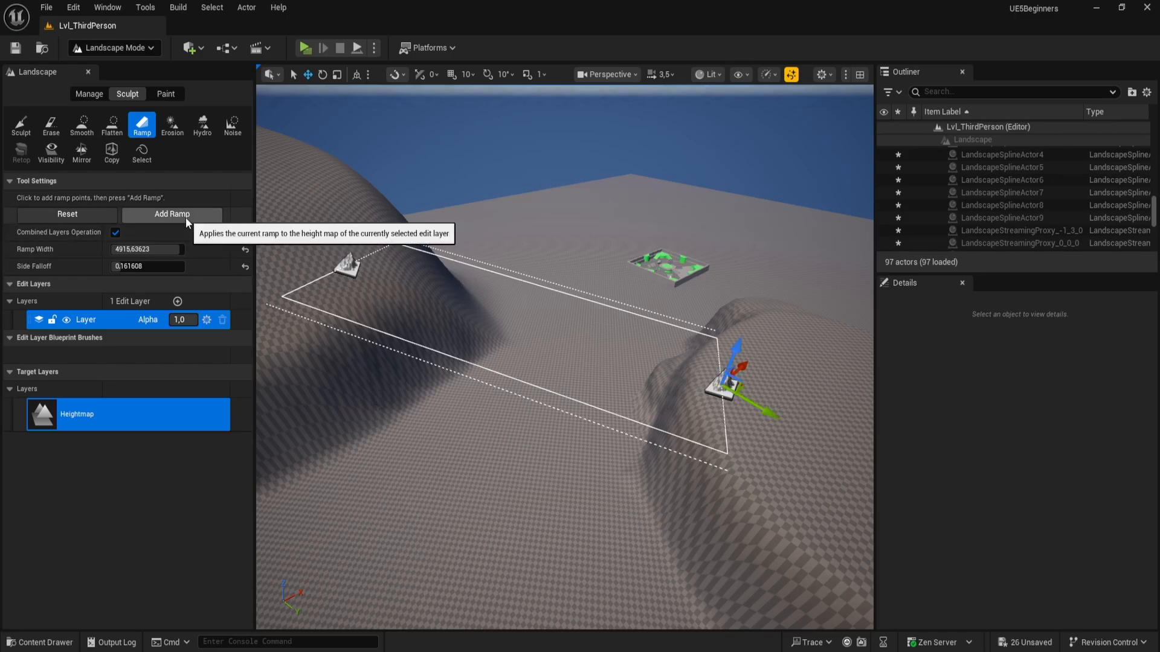
- Reset the Ramp Width to 2000 and the Side Falloff to 0.4
click(245, 250)
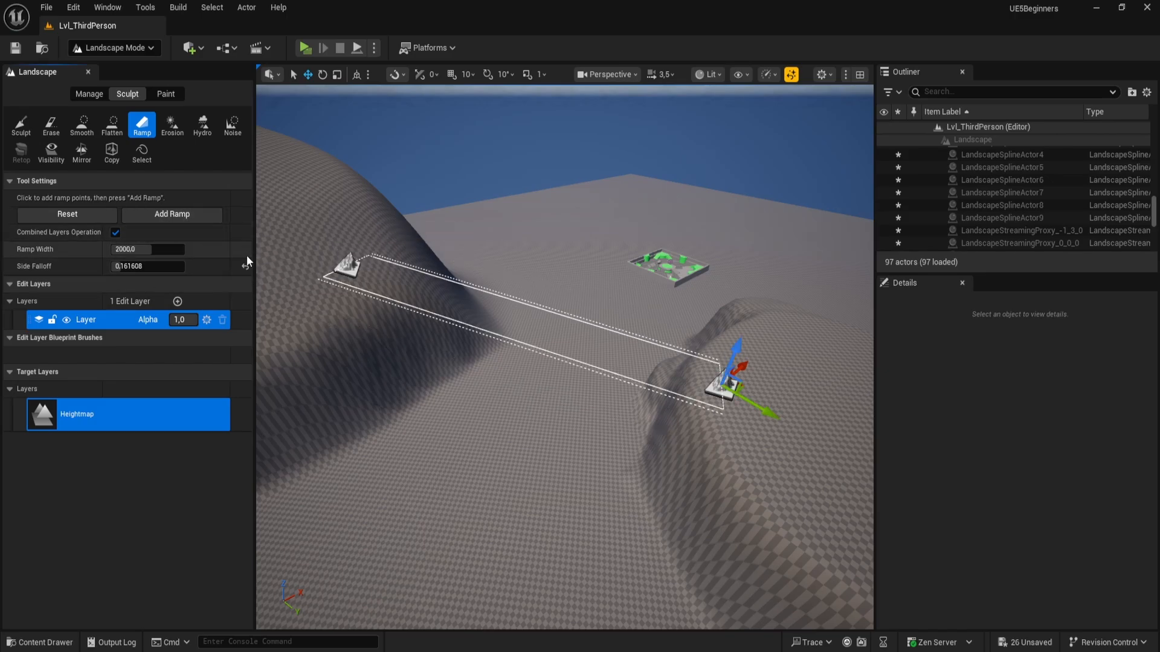
click(246, 267)
right_drag(433, 298, 432, 298)
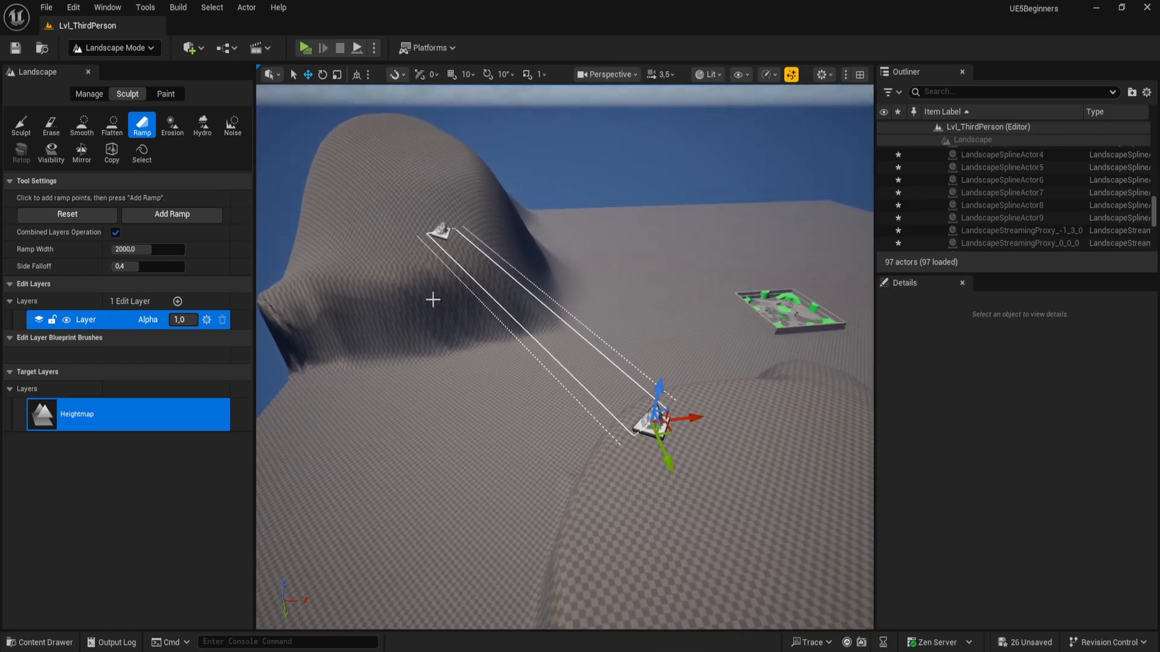
right_drag(303, 269, 303, 269)
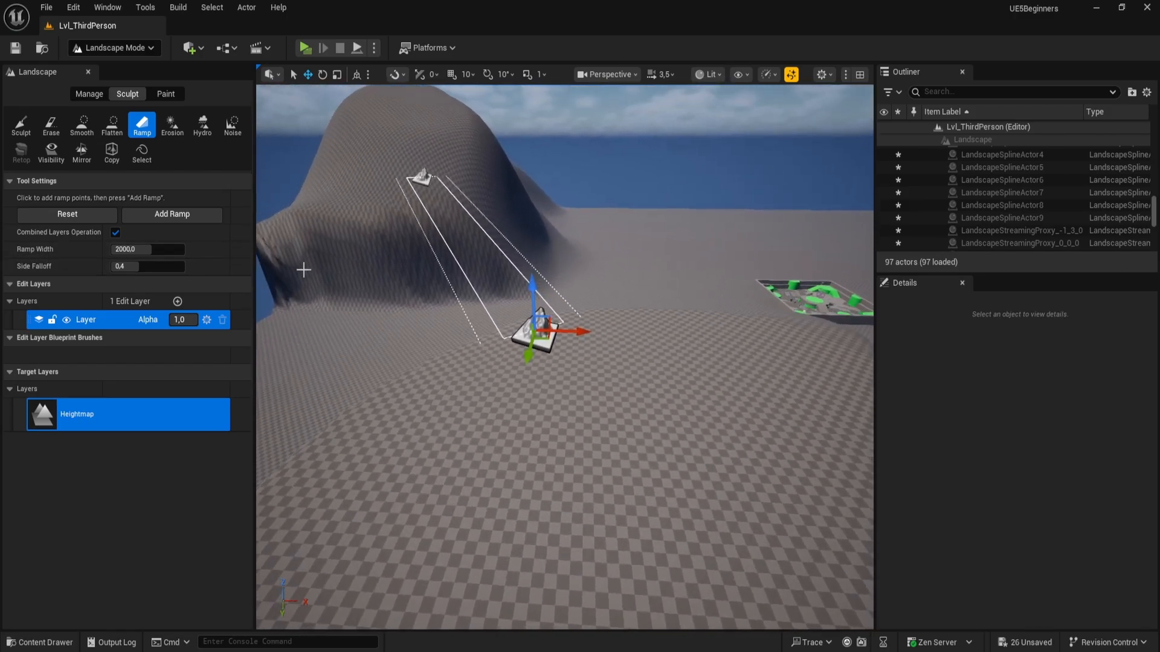
- Set the Ramp Width to about 4340 and the Side Falloff to about 0.486, and add the ramp between hill and plateau
drag(140, 253, 169, 253)
right_drag(269, 286, 269, 285)
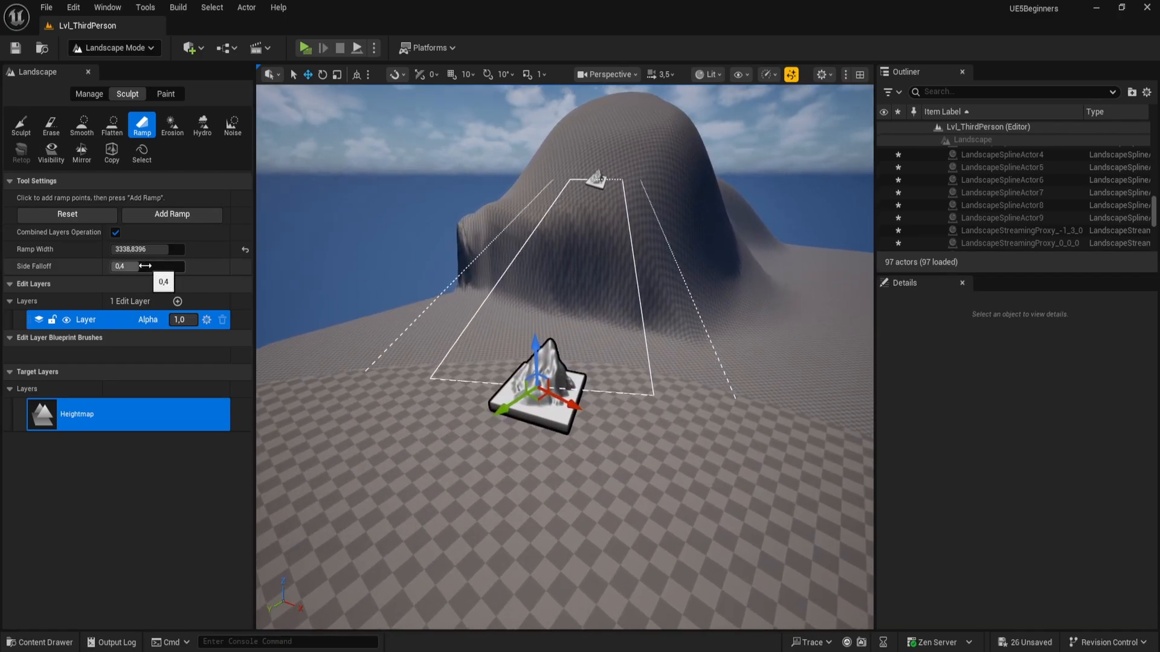
mouse_move(146, 266)
mouse_down()
mouse_move(145, 249)
mouse_move(159, 249)
mouse_up()
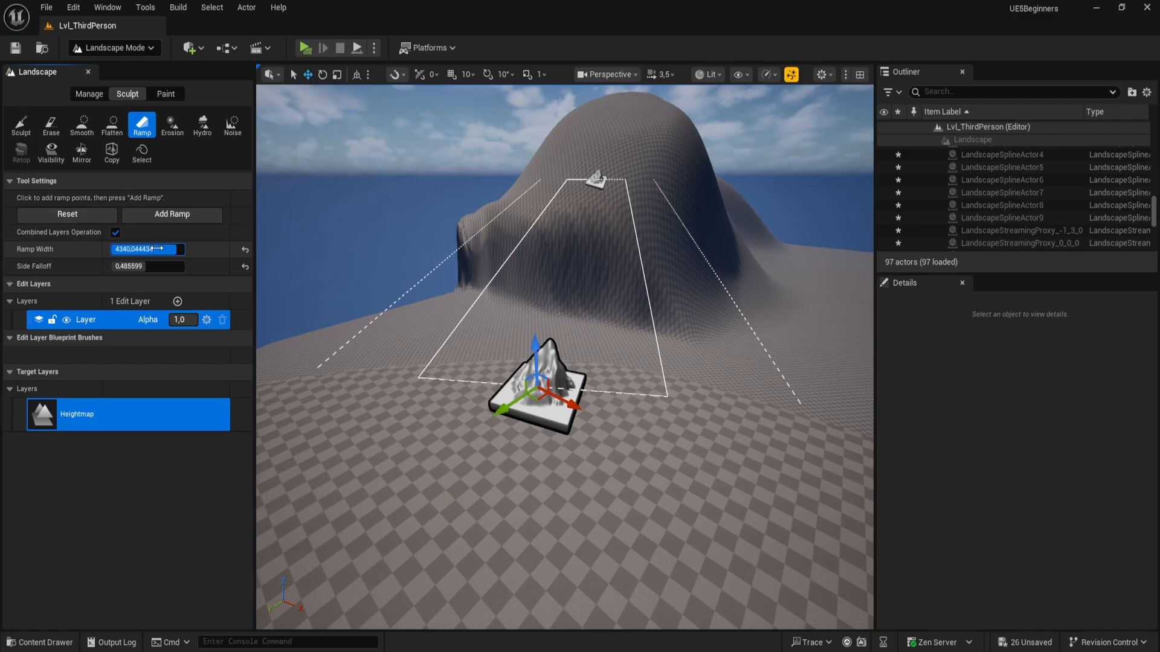
right_drag(362, 260, 302, 260)
click(140, 219)
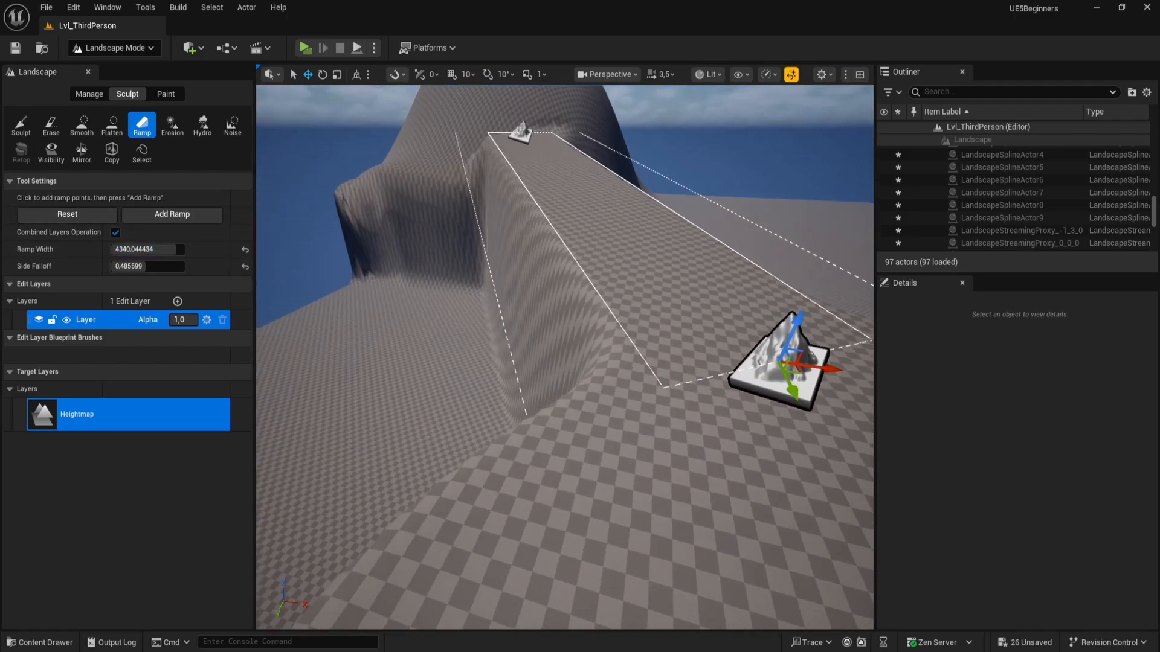
- Use the Erosion tool to wear down the steep cliff at the foot of the large hill beside the ramp
mouse_move(564, 357)
right_down()
mouse_move(658, 345)
mouse_move(670, 386)
mouse_move(761, 392)
mouse_move(773, 338)
mouse_move(640, 398)
mouse_move(689, 357)
mouse_move(785, 362)
mouse_move(544, 393)
mouse_move(653, 417)
mouse_move(526, 368)
mouse_move(549, 359)
right_up()
click(173, 126)
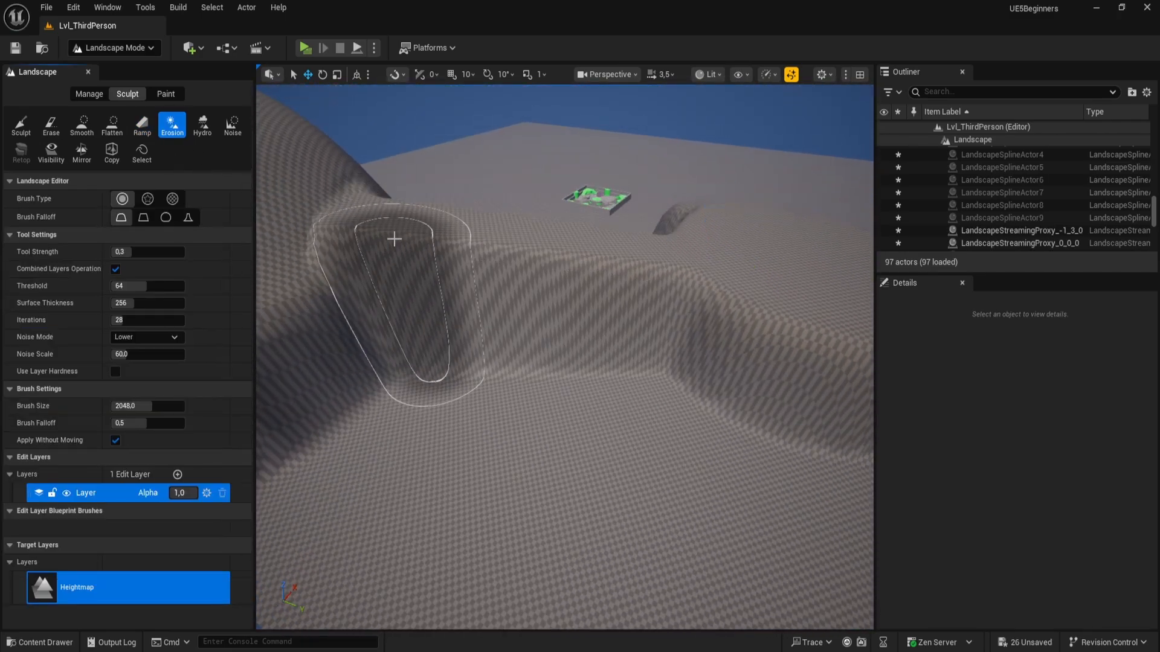
right_drag(394, 239, 496, 278)
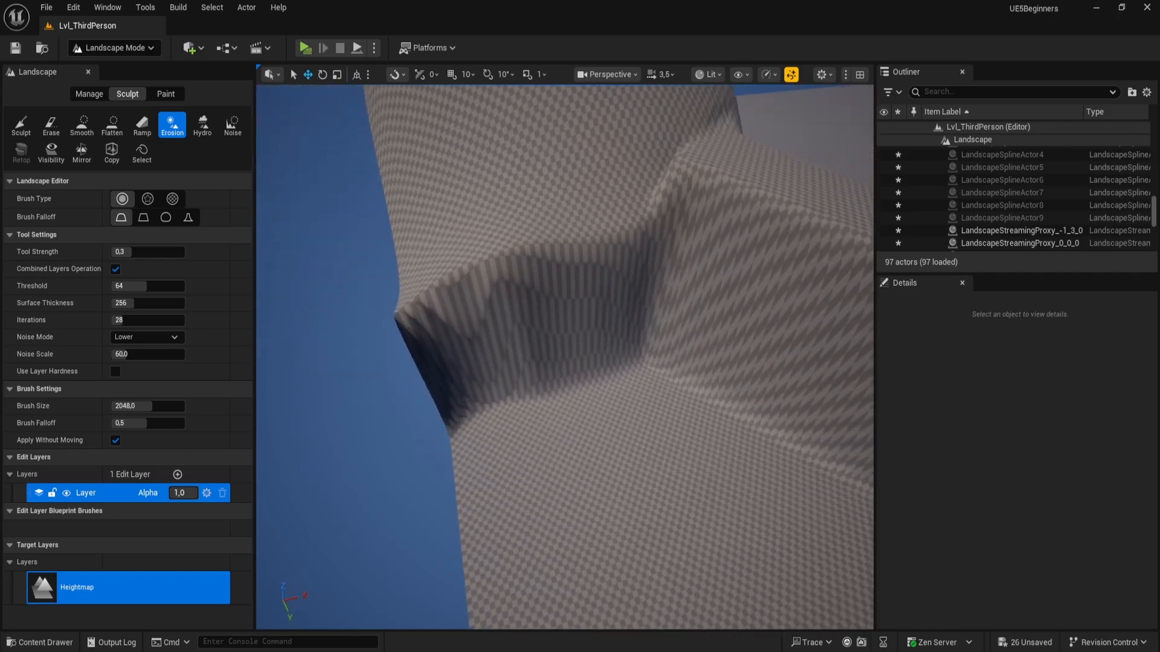
mouse_move(526, 290)
mouse_down()
mouse_move(598, 298)
mouse_move(473, 307)
mouse_up()
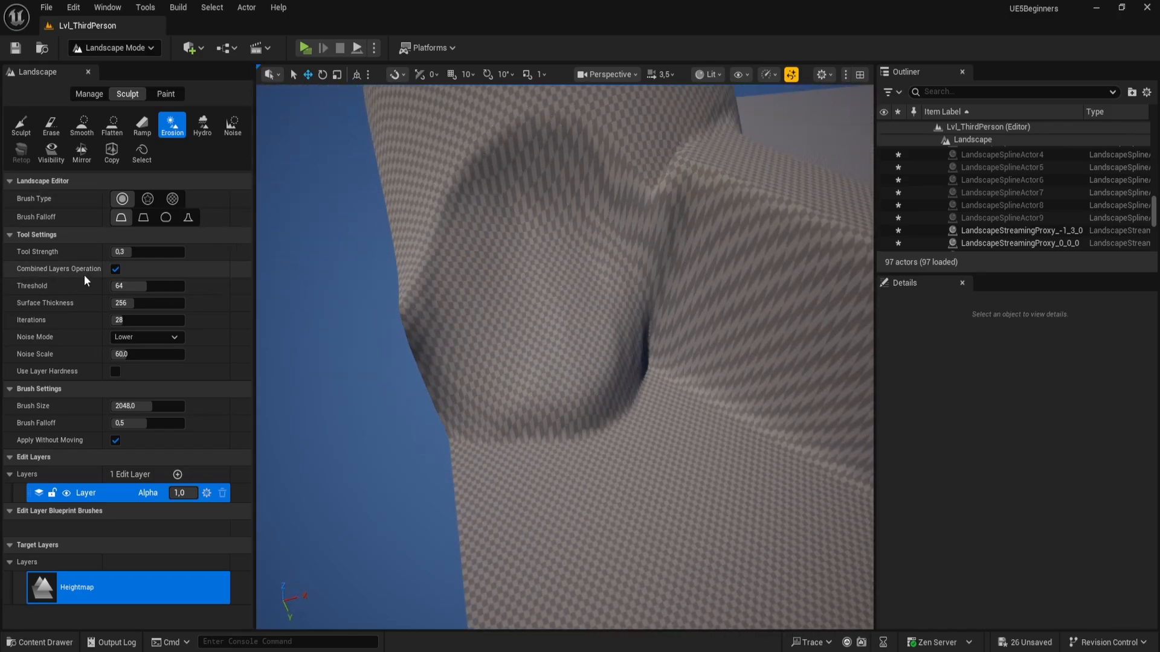
- Set the Erosion Tool Strength to 0.1152 and erode the ramp's steep side and the adjoining hill slope
drag(119, 252, 118, 252)
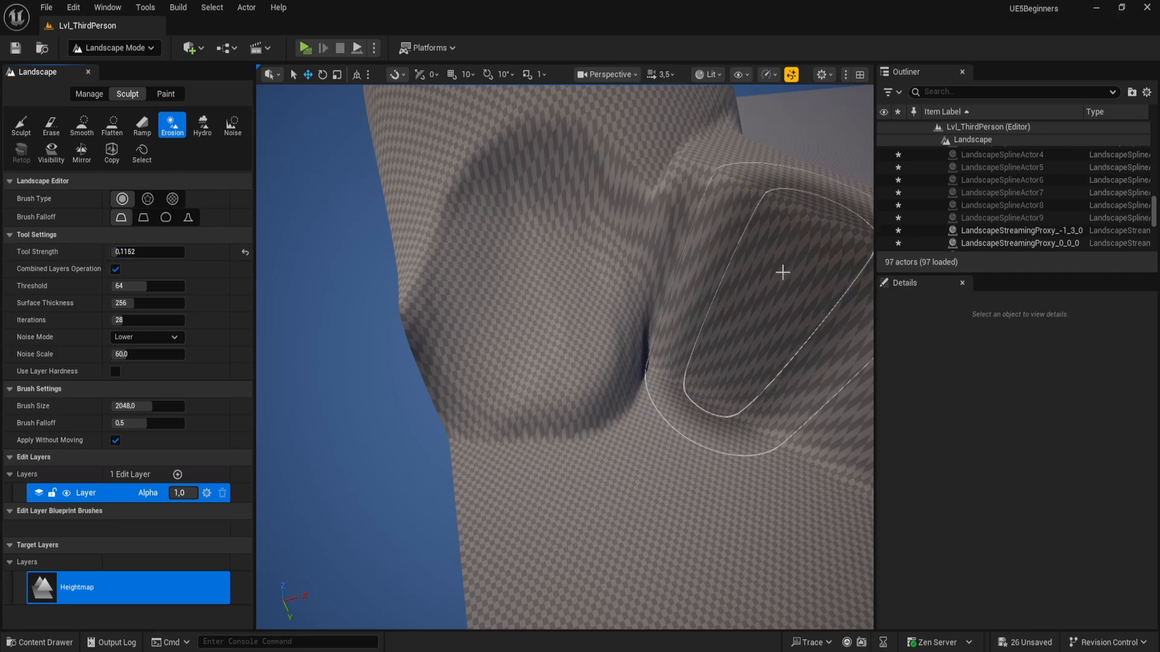
mouse_move(782, 271)
mouse_down()
mouse_move(402, 334)
mouse_move(650, 339)
mouse_move(679, 416)
mouse_move(518, 223)
mouse_move(365, 215)
mouse_up()
key(s)
right_drag(446, 252, 610, 229)
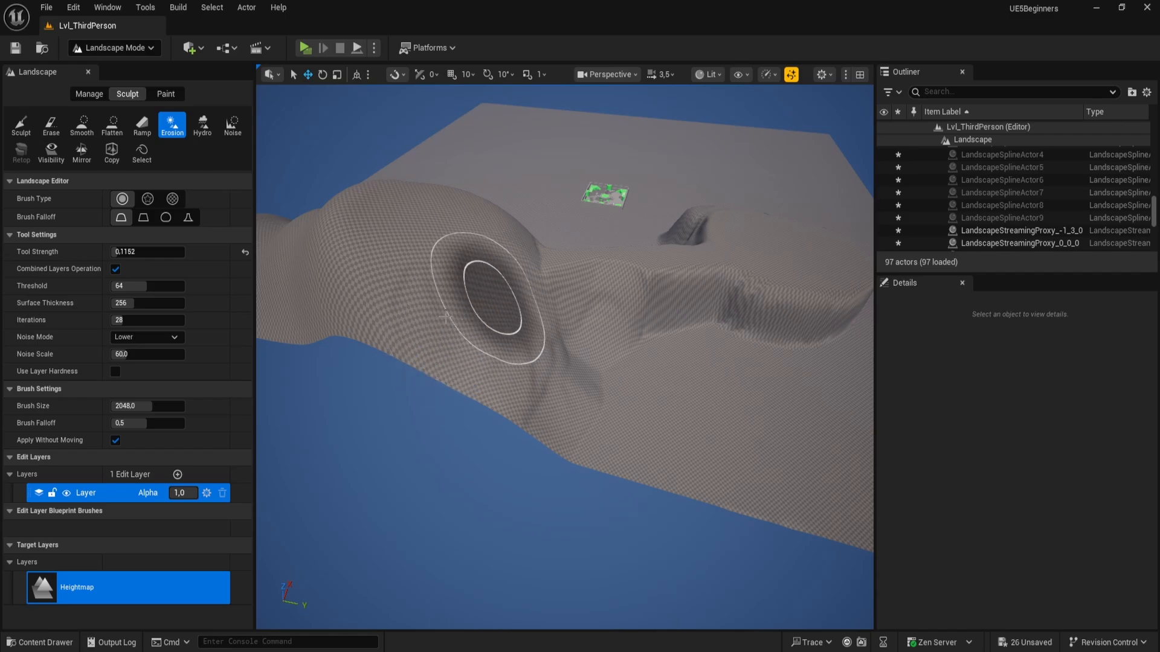
scroll(693, 345, up, 3)
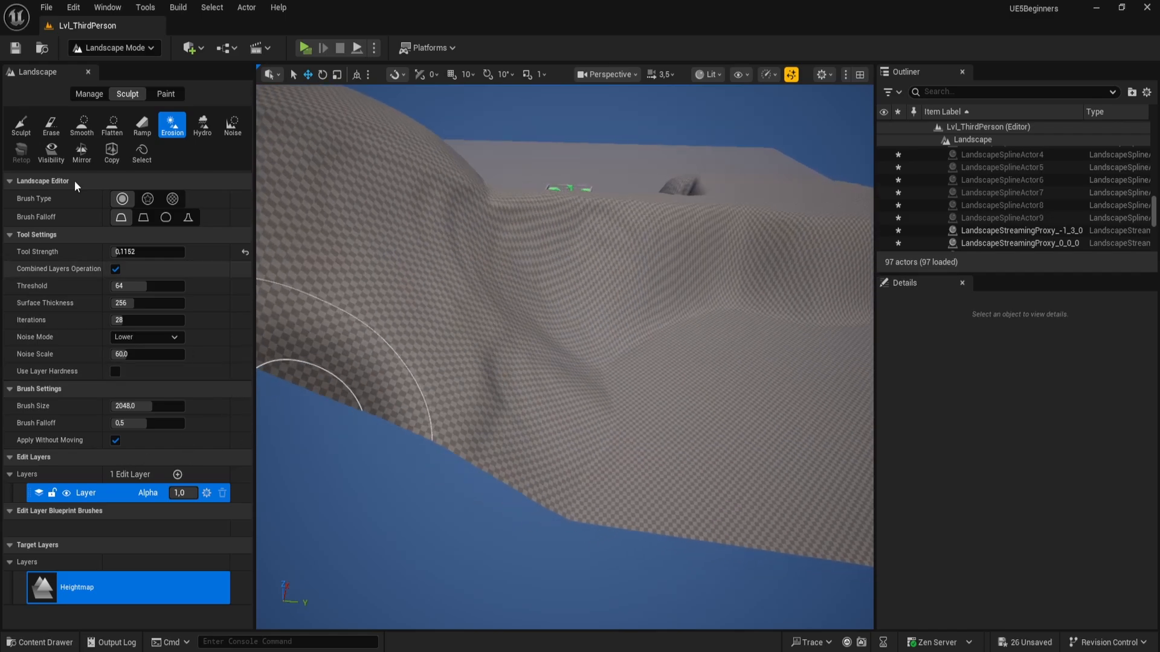
- Apply the Hydro erosion tool to the plateau's steep side and reset its Tool Strength to 0.3
click(203, 127)
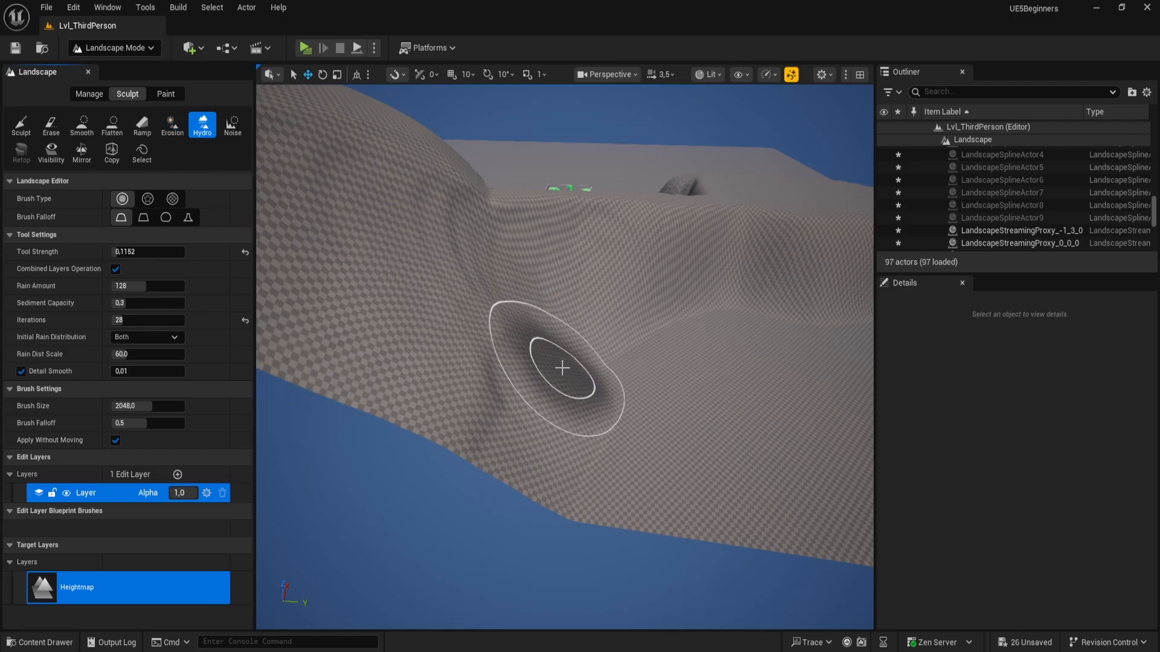
mouse_move(564, 365)
right_down()
mouse_move(564, 314)
mouse_move(535, 363)
mouse_move(480, 387)
mouse_move(347, 393)
mouse_move(702, 365)
right_up()
key(d)
mouse_move(528, 339)
mouse_down()
mouse_move(470, 343)
mouse_move(660, 246)
mouse_move(454, 327)
mouse_move(642, 282)
mouse_move(549, 303)
mouse_up()
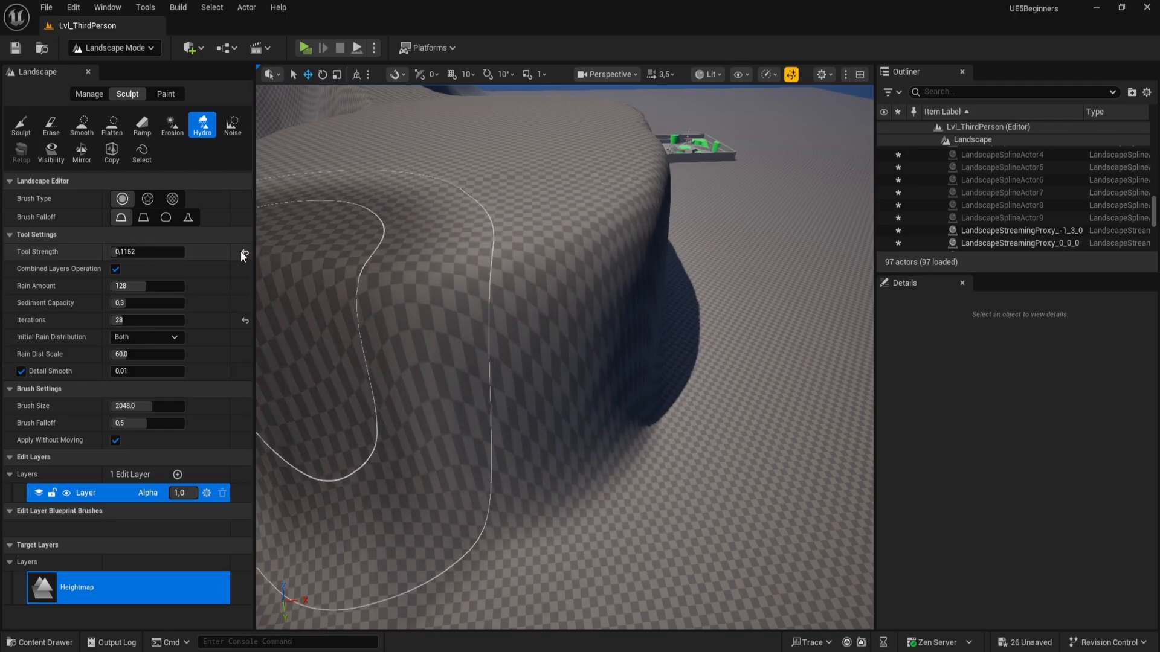
click(245, 252)
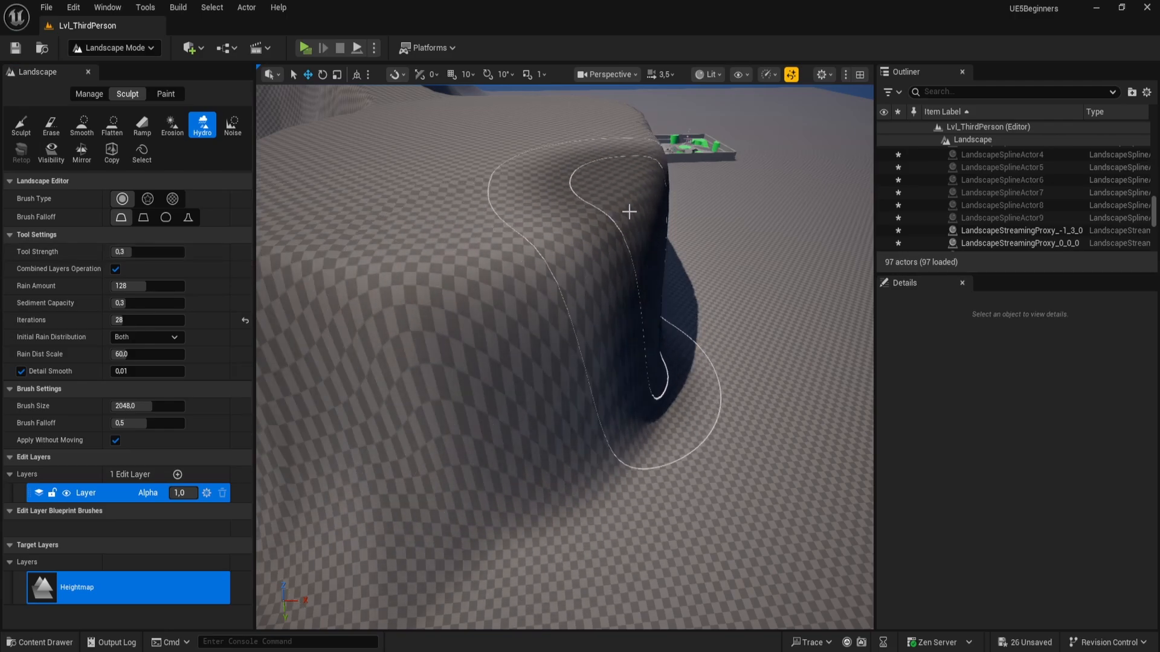
- Activate the Noise tool with Tool Strength 0.3 and Noise Scale 128, and try it on the plateau's steep slope
mouse_move(629, 212)
right_down()
mouse_move(423, 205)
mouse_move(683, 238)
right_up()
key(d)
key(s)
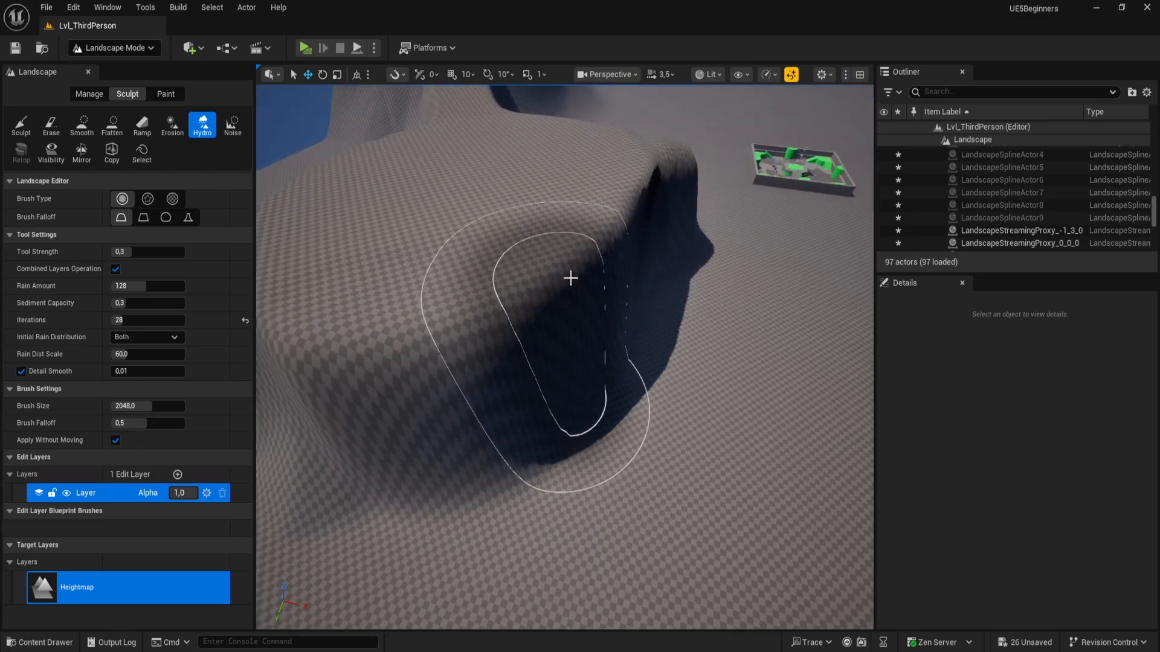
mouse_move(627, 206)
right_down()
mouse_move(785, 230)
mouse_move(836, 259)
right_up()
key(a)
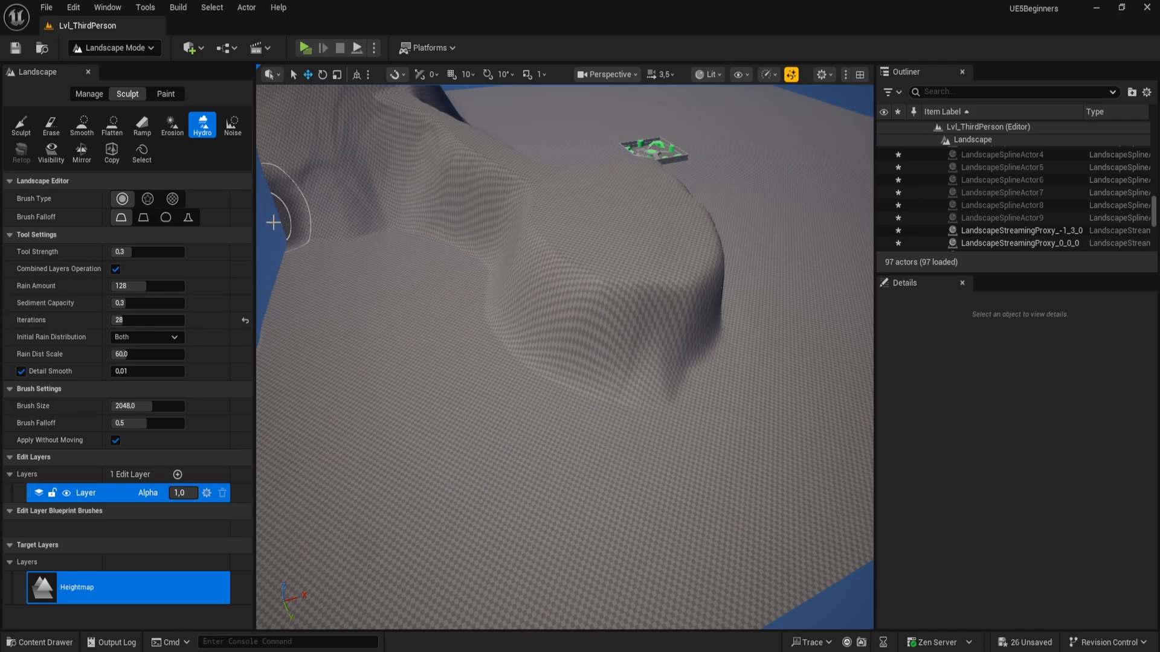
click(233, 124)
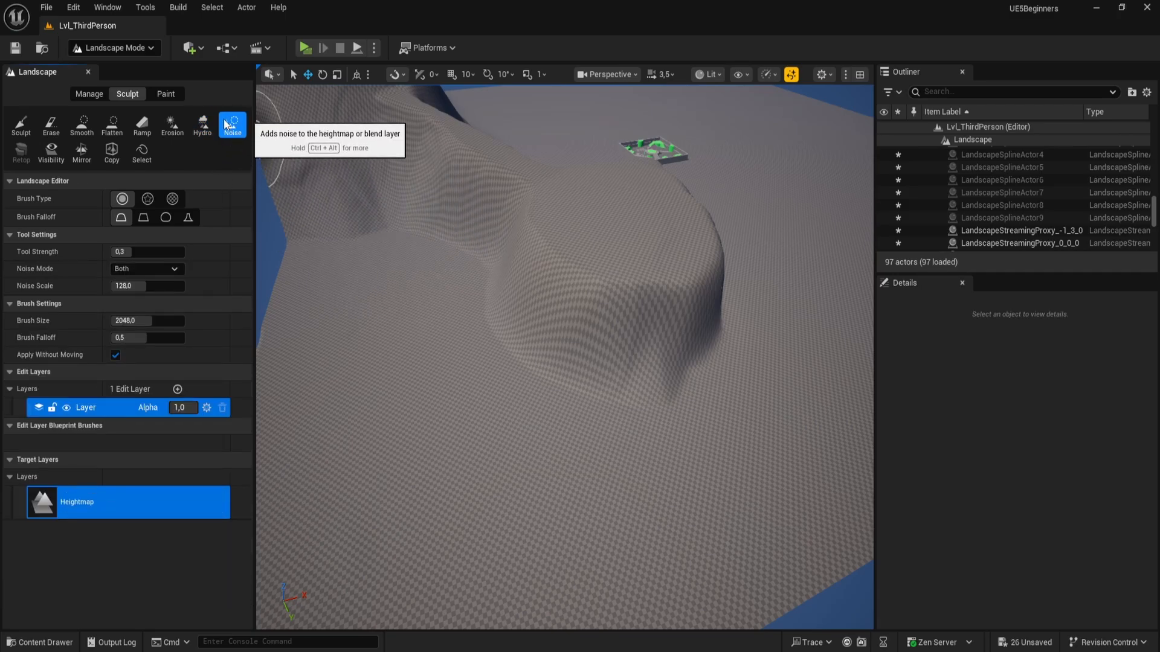
mouse_move(391, 217)
right_down()
mouse_move(329, 231)
mouse_move(453, 233)
mouse_move(507, 199)
mouse_move(565, 242)
mouse_move(580, 205)
mouse_move(631, 381)
right_up()
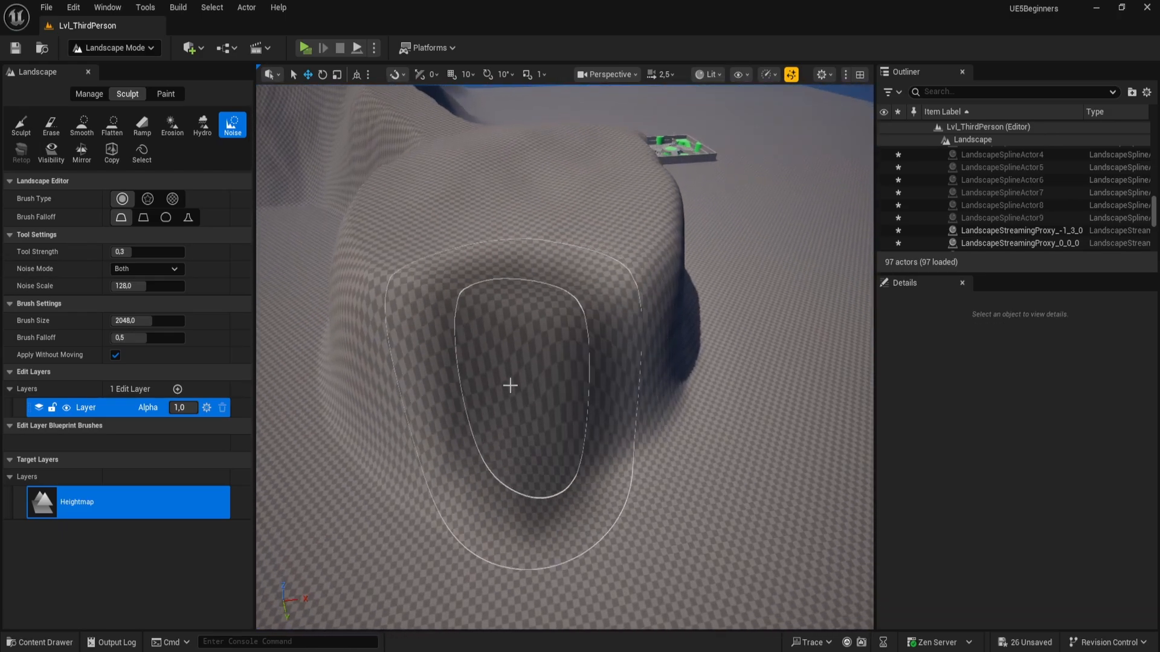
right_drag(564, 357, 338, 284)
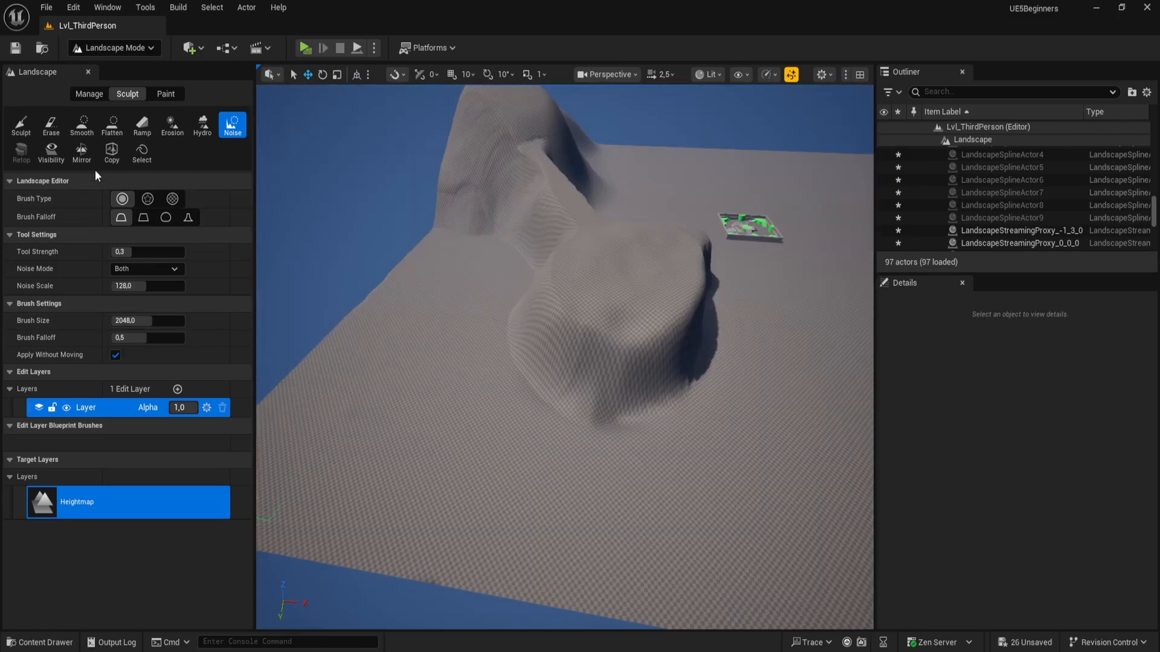
- Switch back to the Sculpt tool and set its Brush Falloff to the first, smooth shape
click(20, 125)
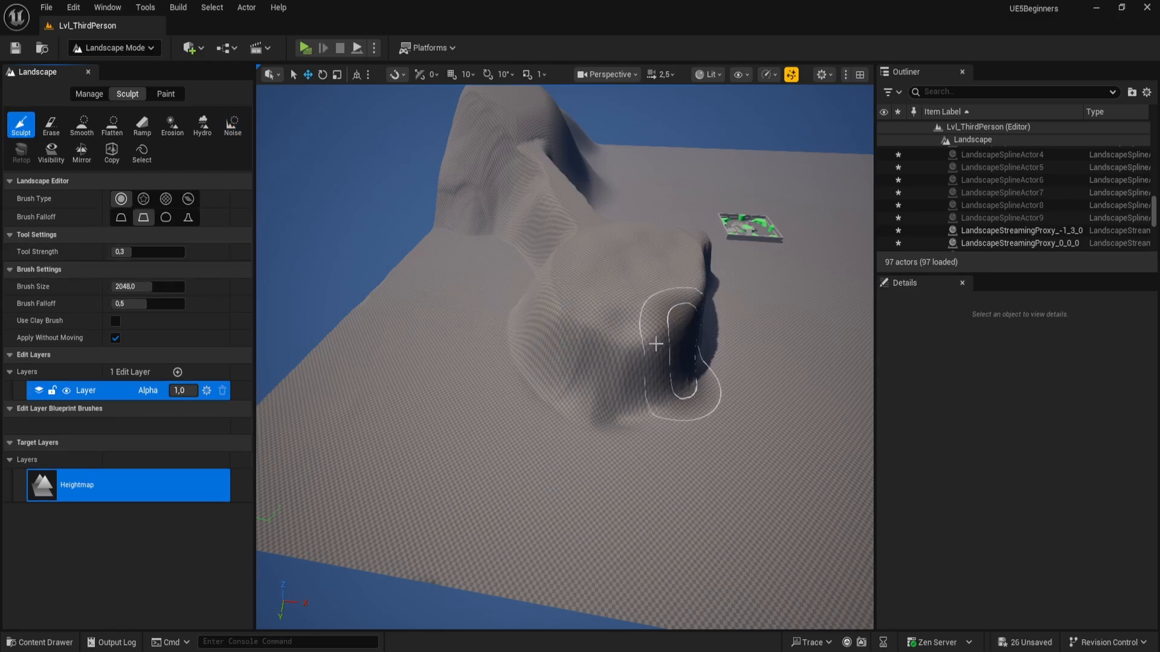
click(193, 220)
click(170, 222)
click(138, 223)
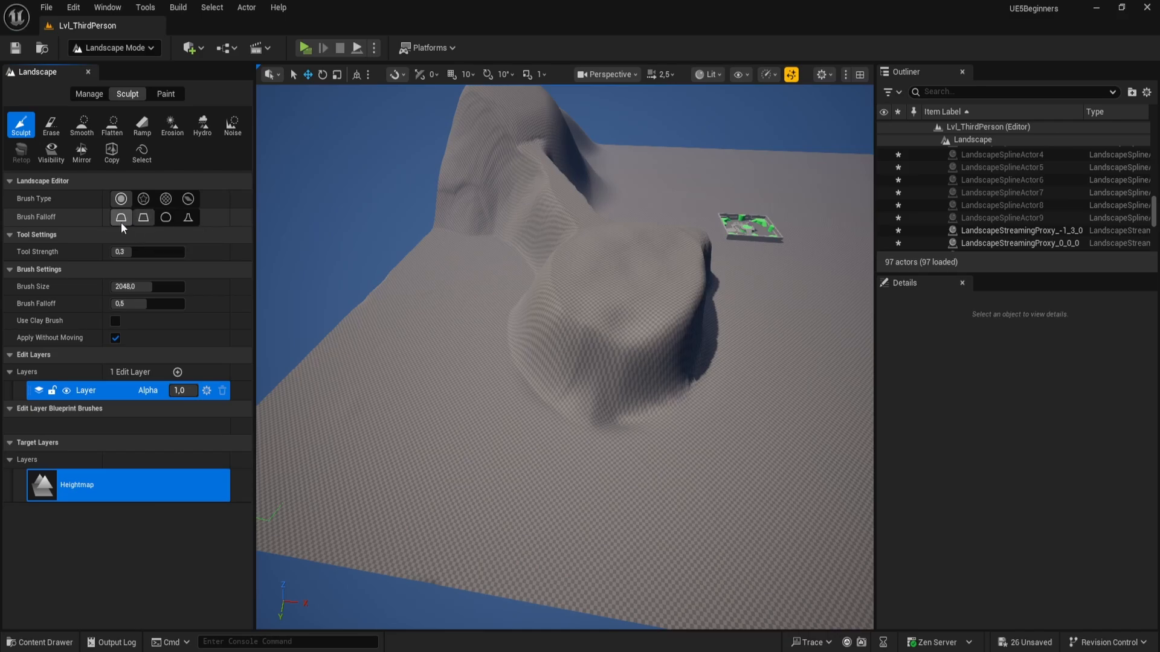
click(121, 219)
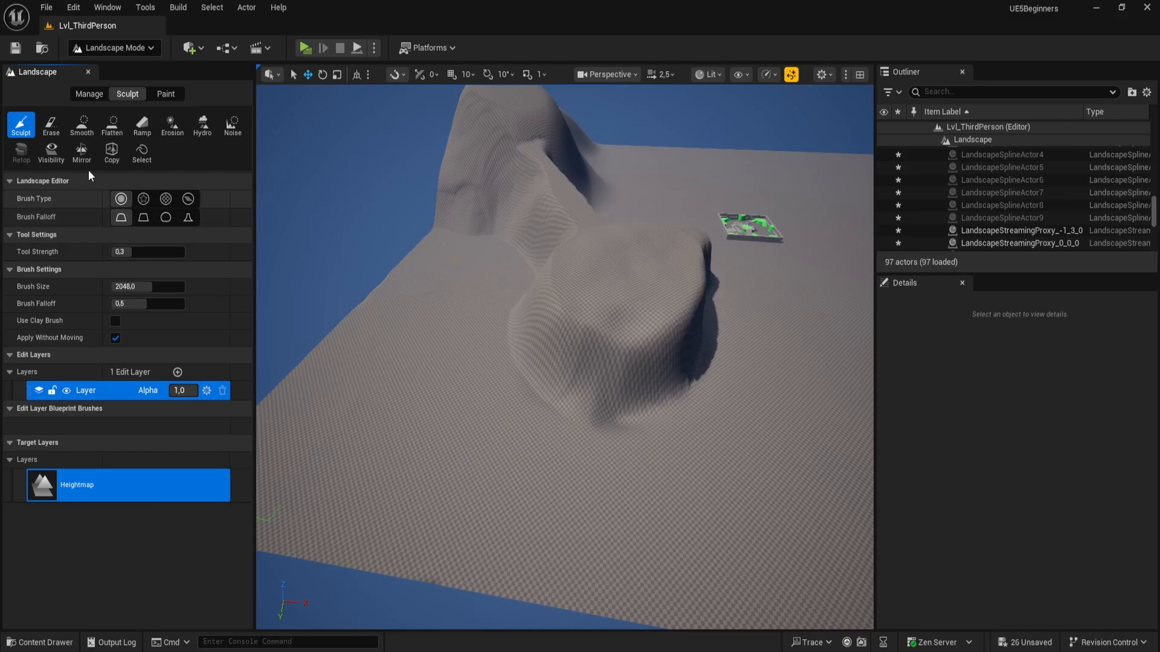
- Activate the Visibility tool and preview its brush on the flat ground at the foot of the plateau
click(232, 124)
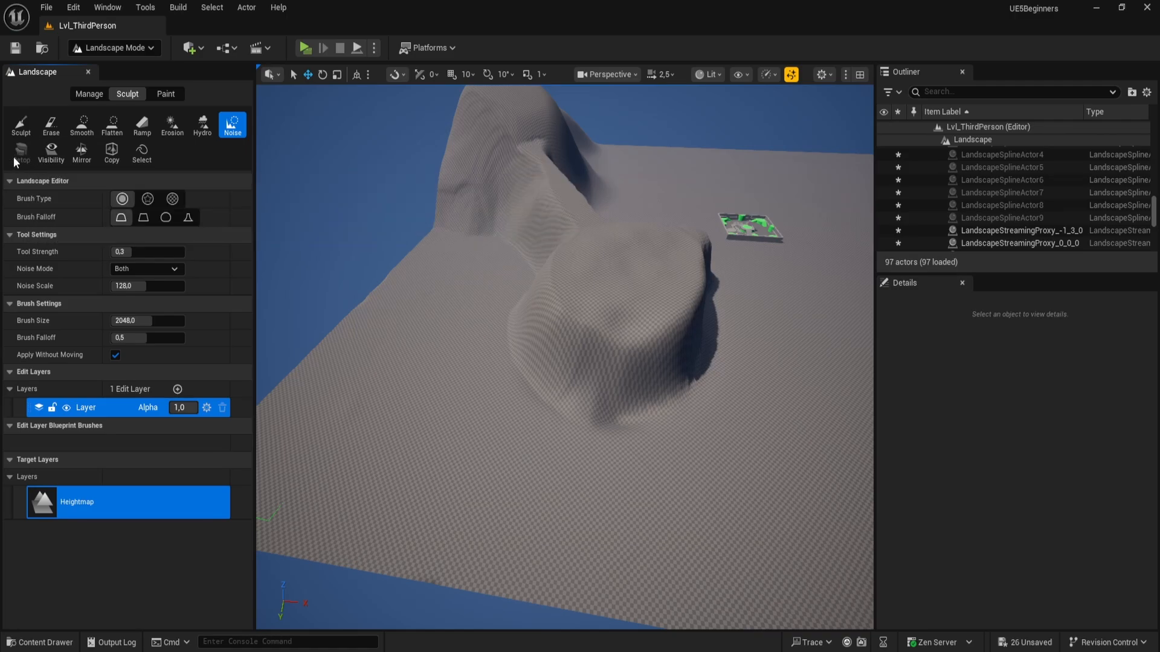
click(61, 154)
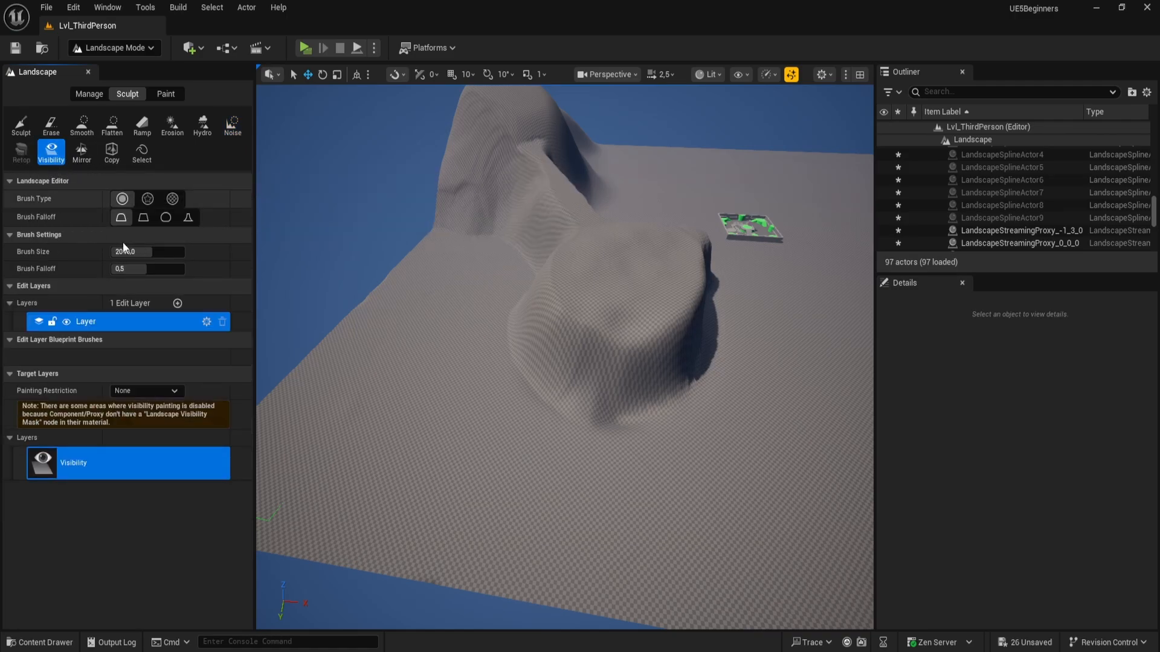
key(w)
right_drag(611, 335, 634, 346)
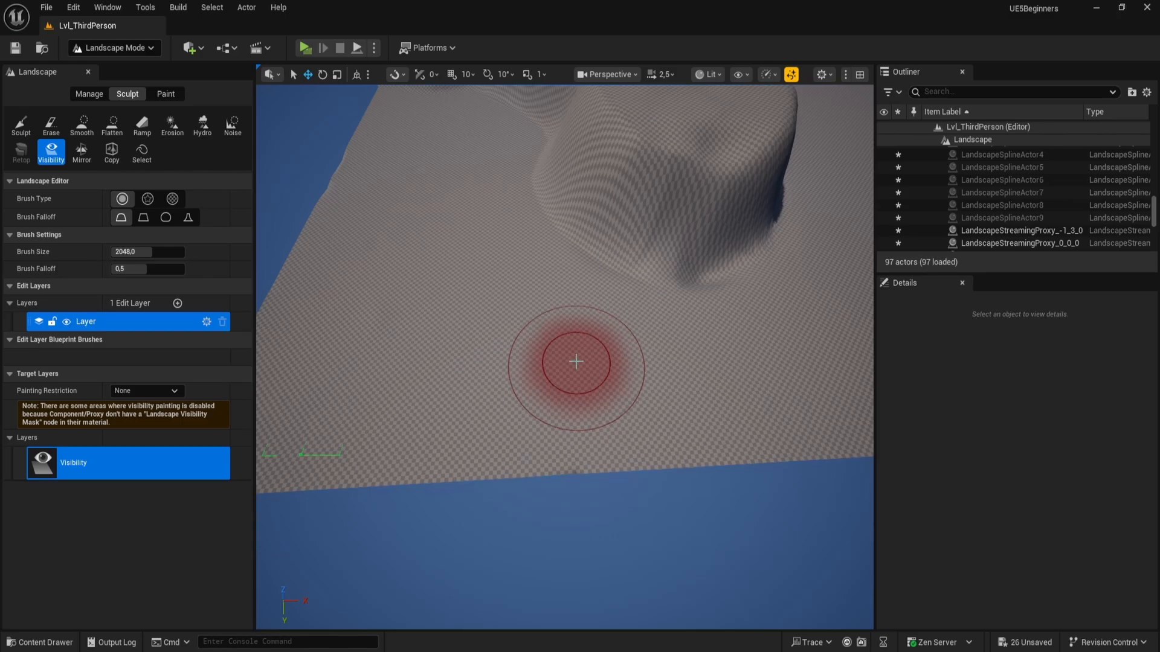
- Mirror the sculpted hill, ramp and plateau to the landscape's other half with the -X to +X operation at mirror point 252, 252
click(71, 159)
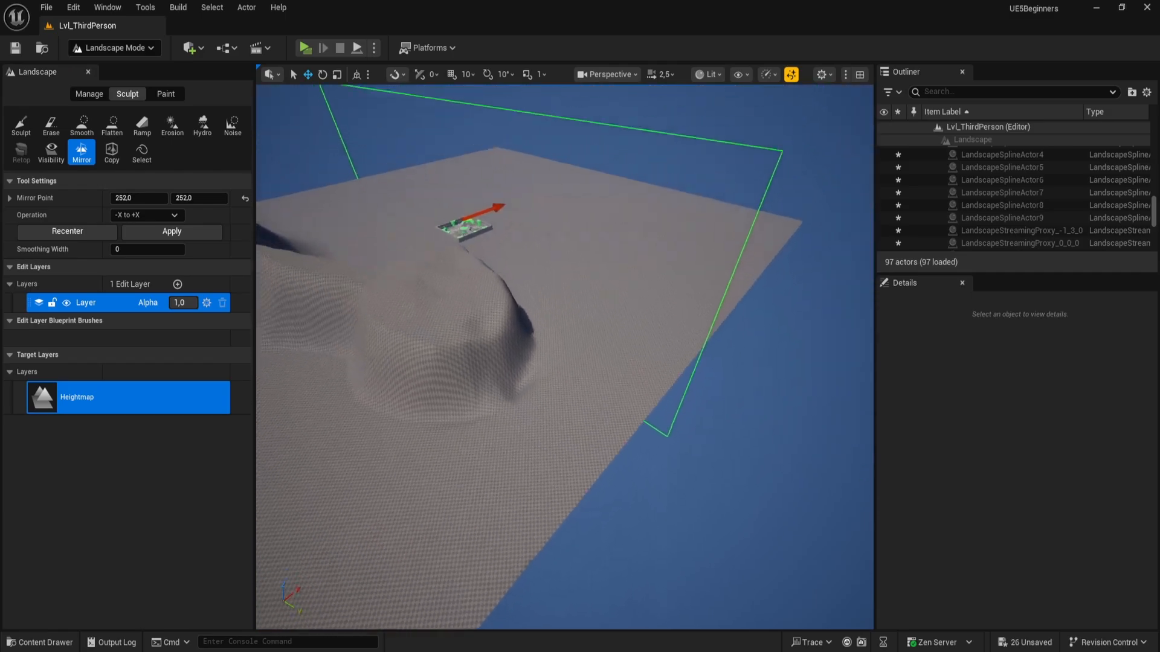
key(s)
key(d)
right_drag(397, 161, 398, 161)
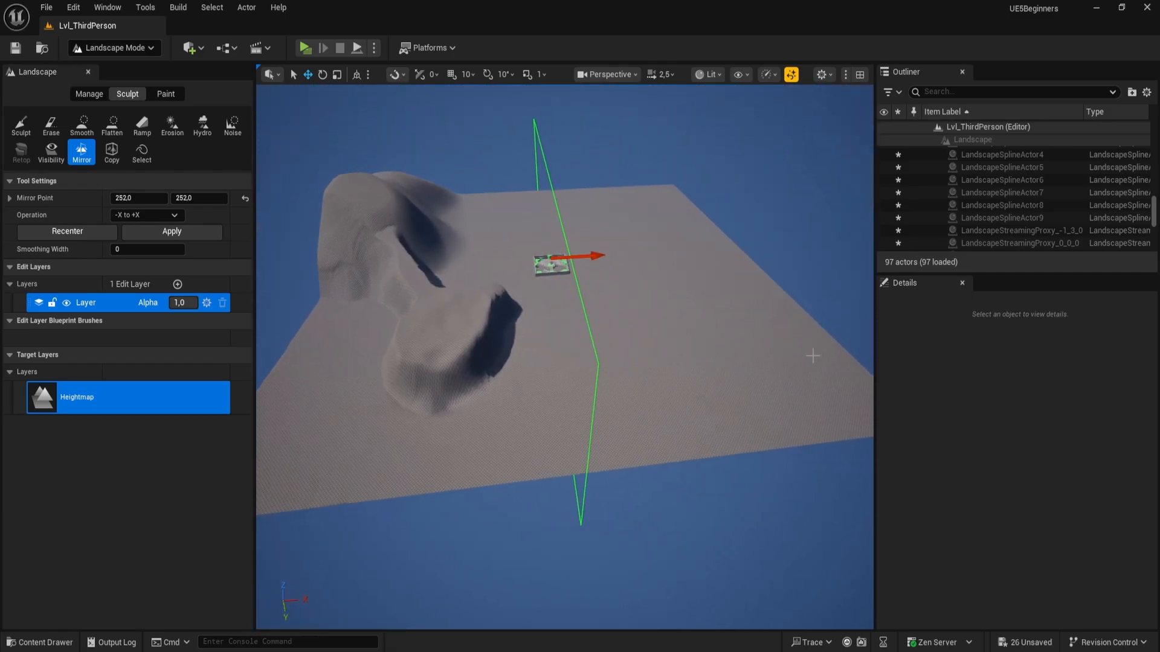
mouse_move(789, 323)
right_down()
mouse_move(788, 339)
mouse_move(773, 339)
mouse_move(774, 323)
right_up()
key(d)
key(s)
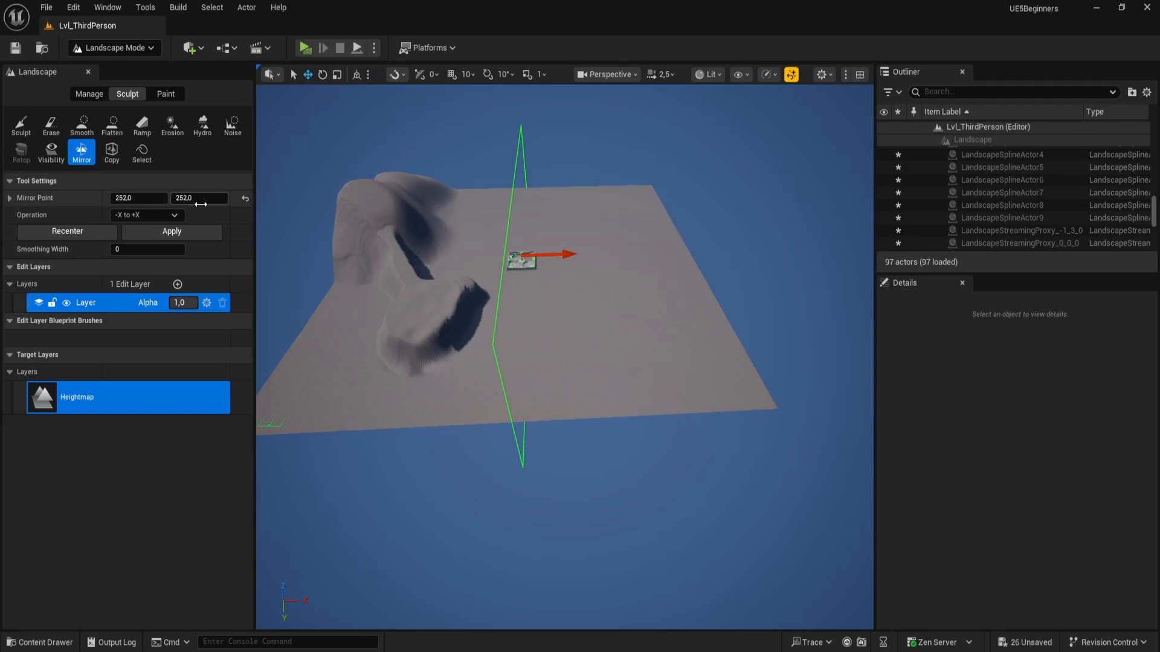
click(142, 215)
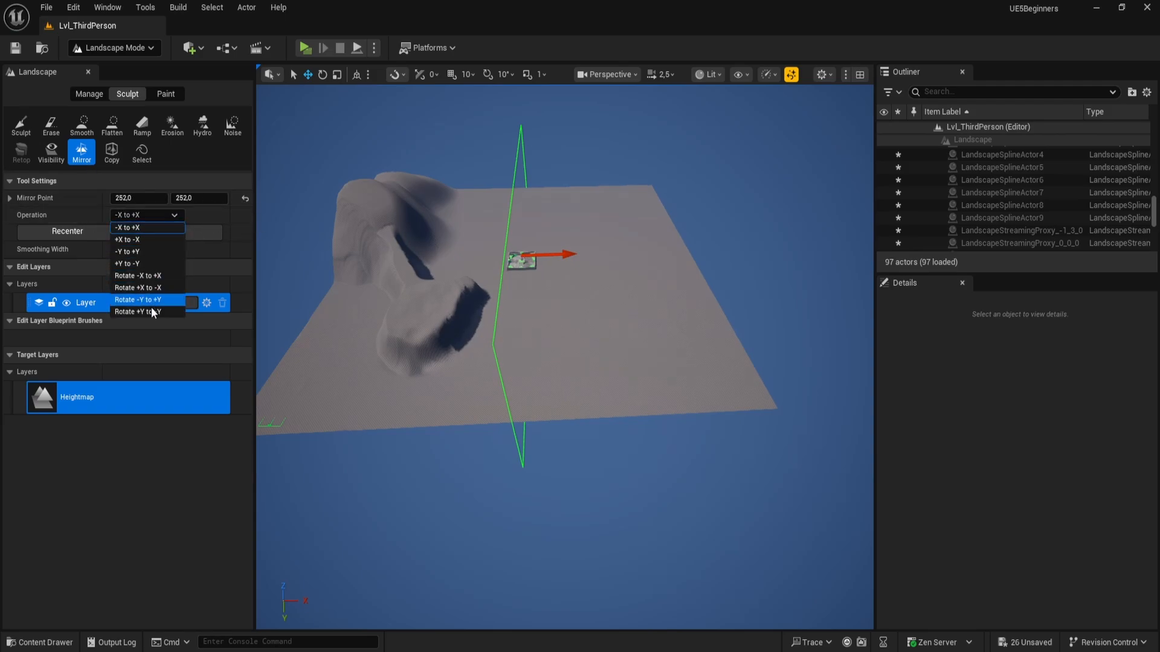
click(140, 227)
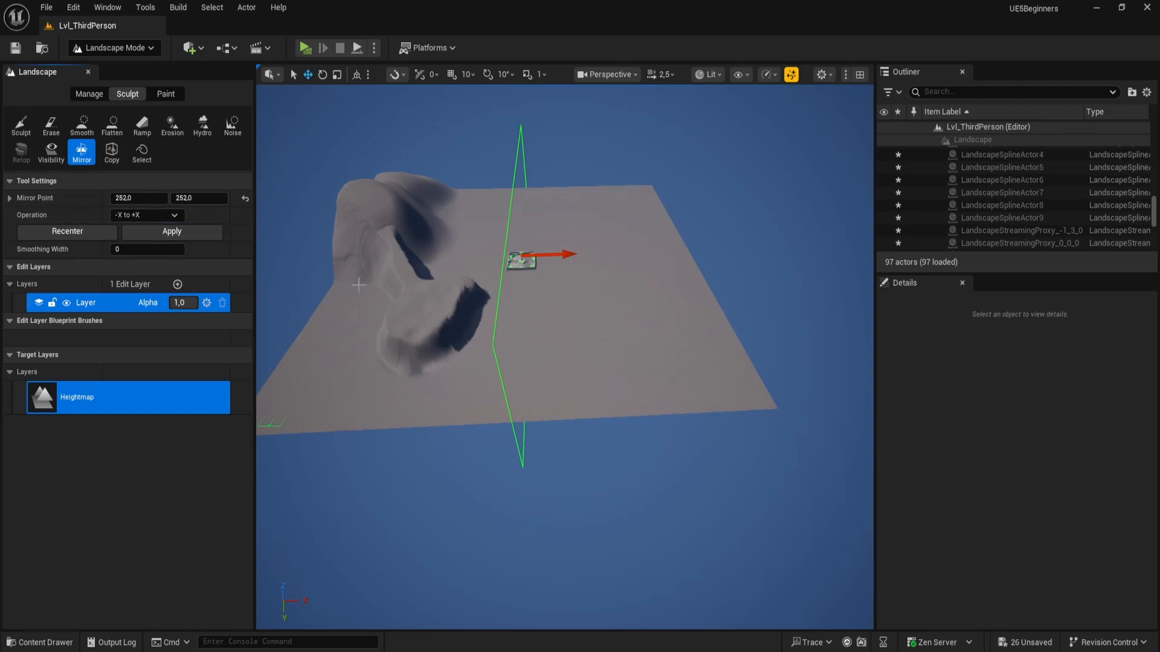
right_drag(701, 297, 712, 302)
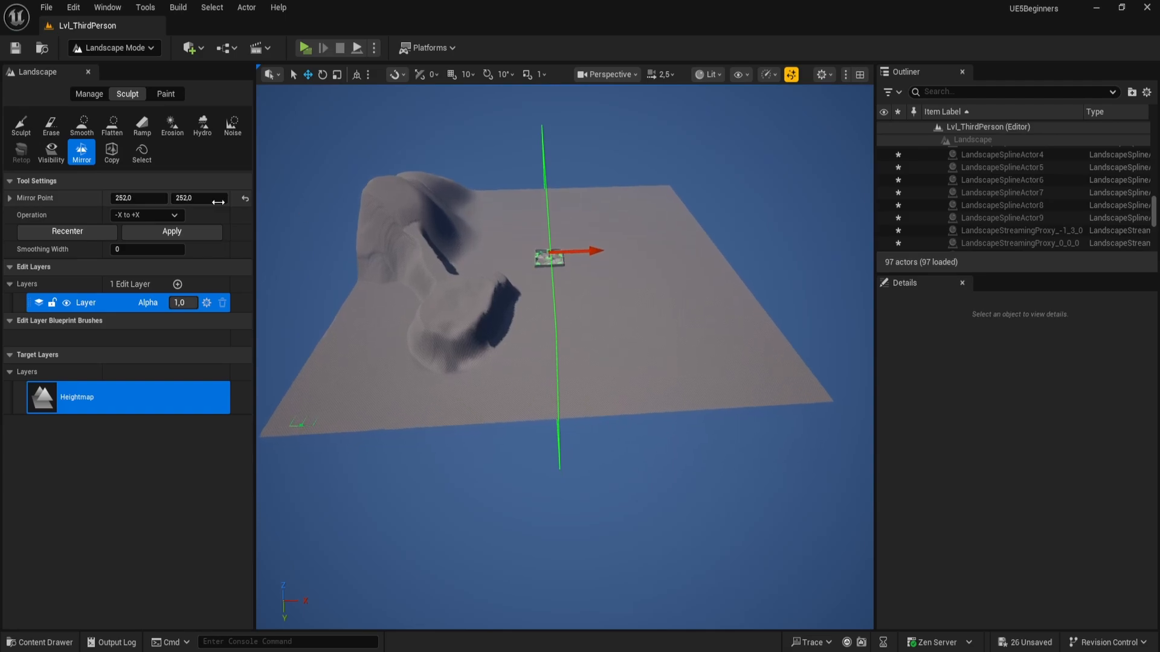
click(173, 236)
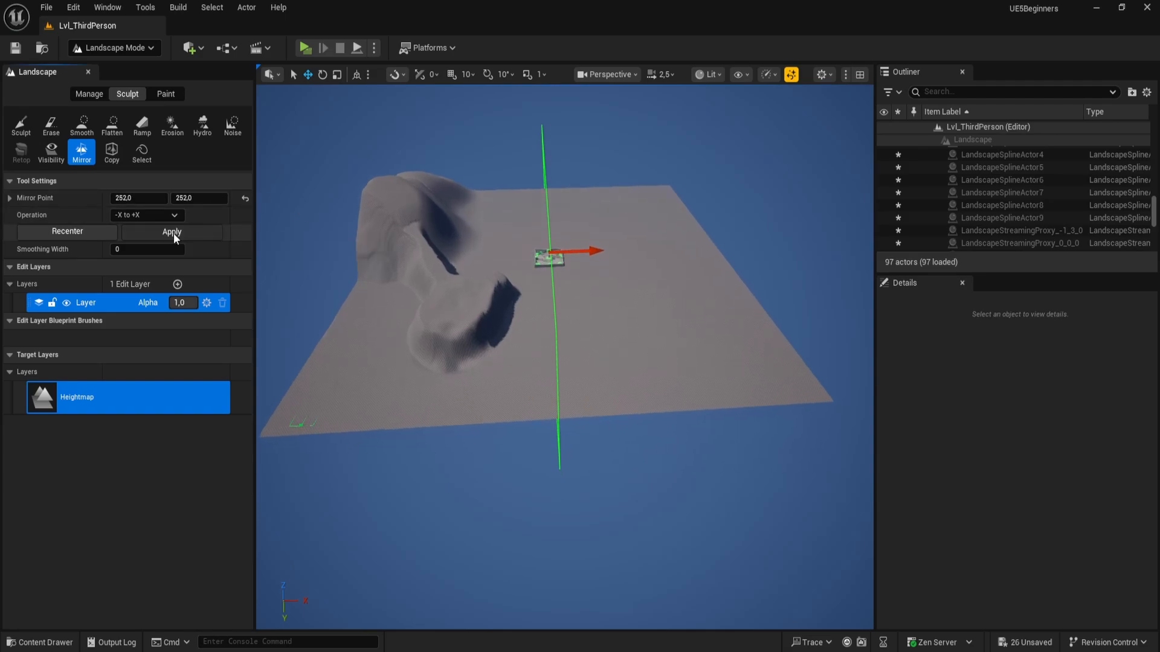
right_drag(681, 256, 484, 289)
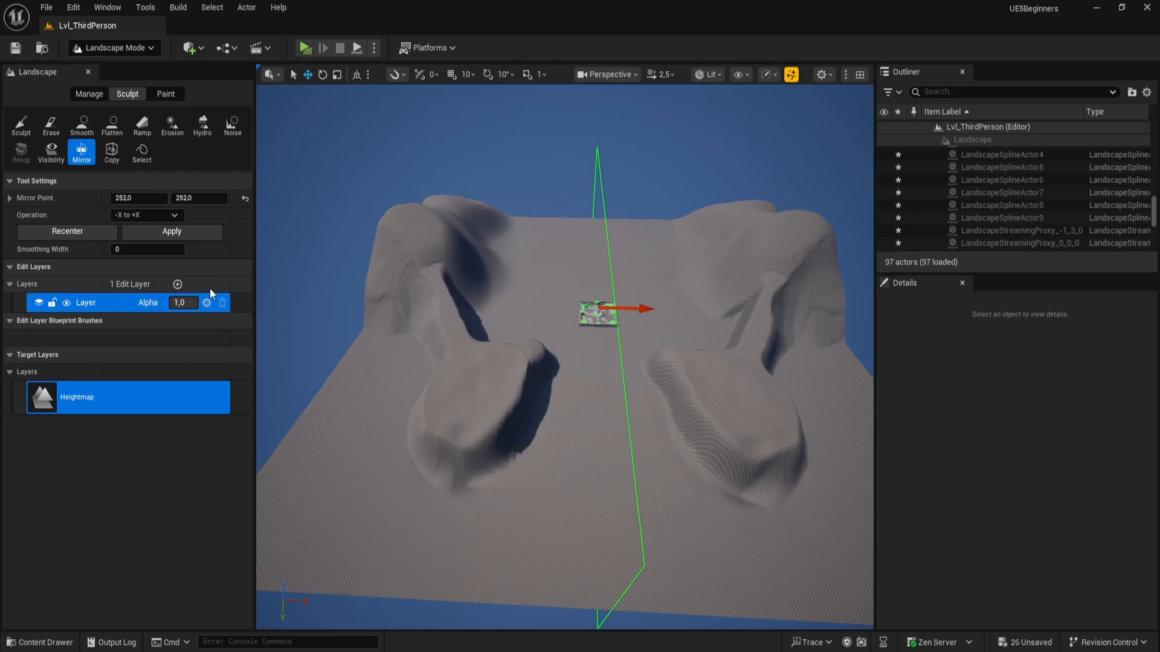
- Activate the Copy tool and clear the terrain data held in the landscape gizmo
click(112, 151)
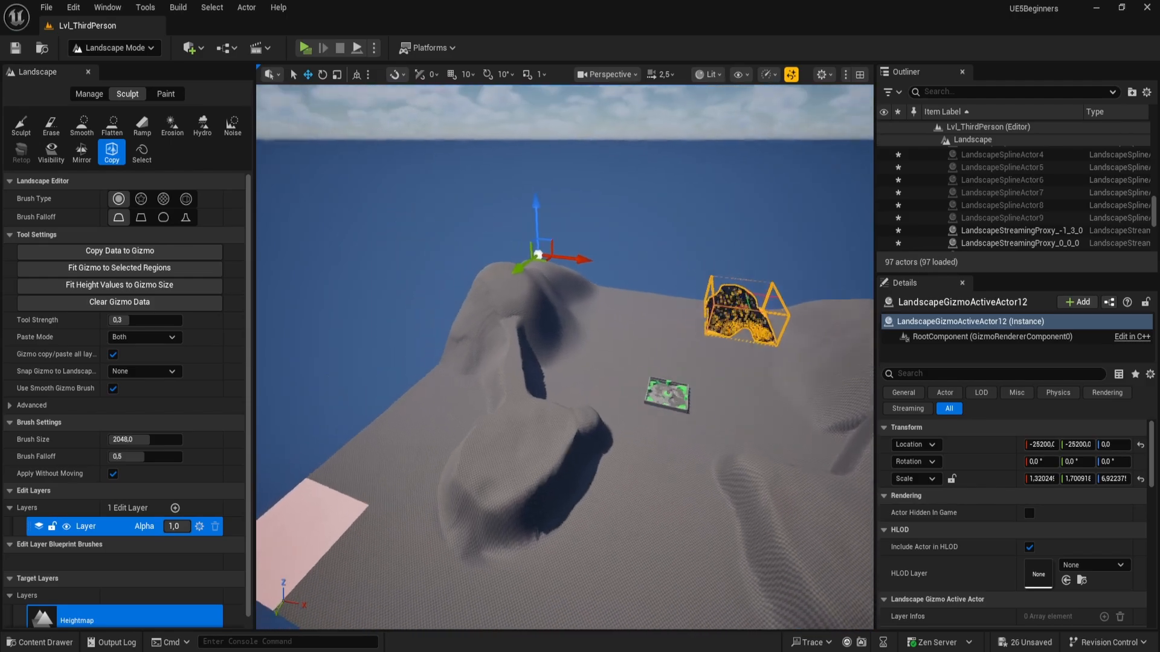
key(w)
mouse_move(565, 357)
right_down()
mouse_move(707, 354)
mouse_move(671, 369)
mouse_move(622, 356)
mouse_move(592, 375)
mouse_move(564, 357)
right_up()
key(s)
key(w)
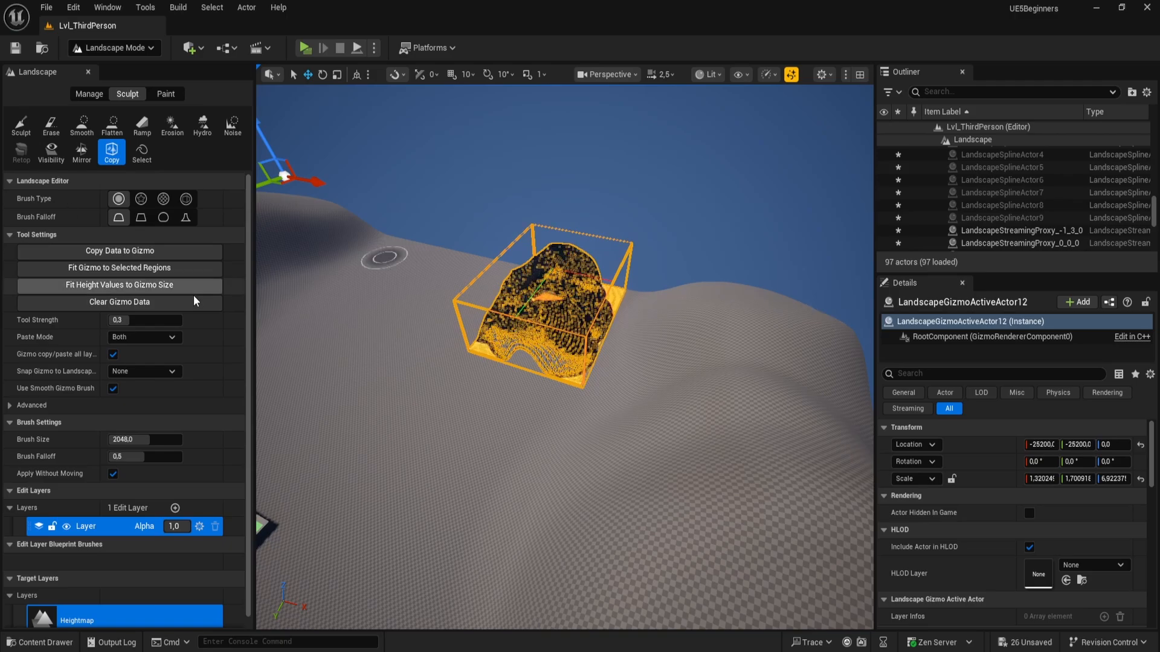
click(145, 306)
mouse_move(536, 308)
right_down()
mouse_move(475, 266)
mouse_move(487, 145)
mouse_move(477, 242)
mouse_move(454, 299)
right_up()
scroll(535, 308, up, 2)
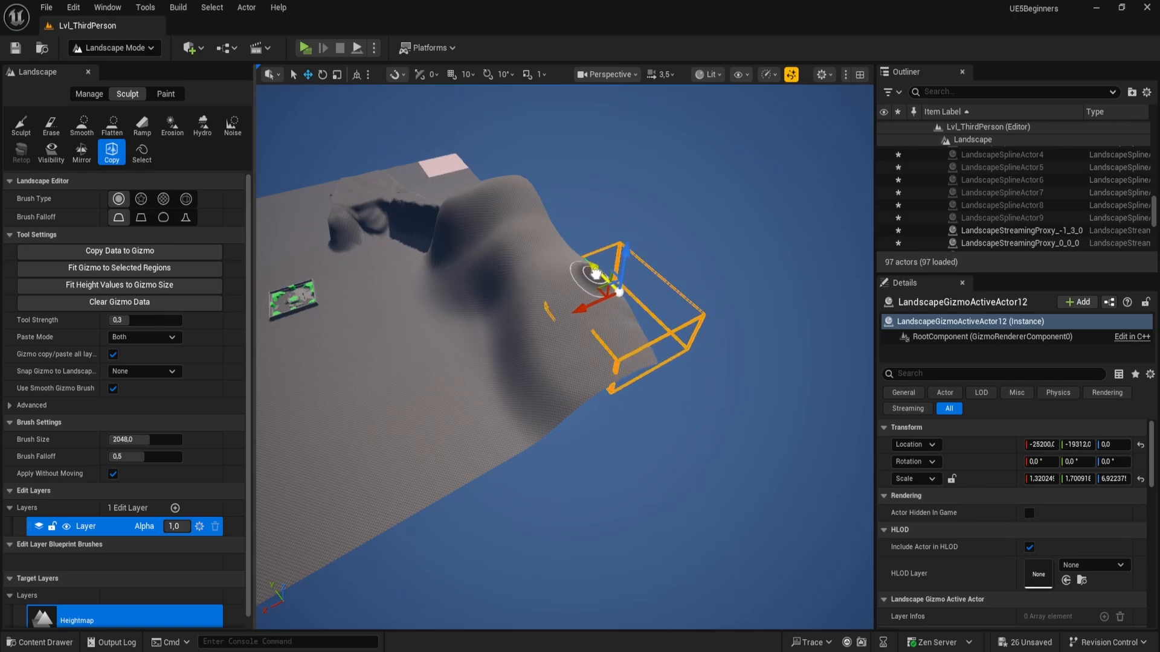
- Move the empty landscape gizmo off the edge hill along the flat ground to about X 5460, Y -18646
drag(565, 307, 275, 432)
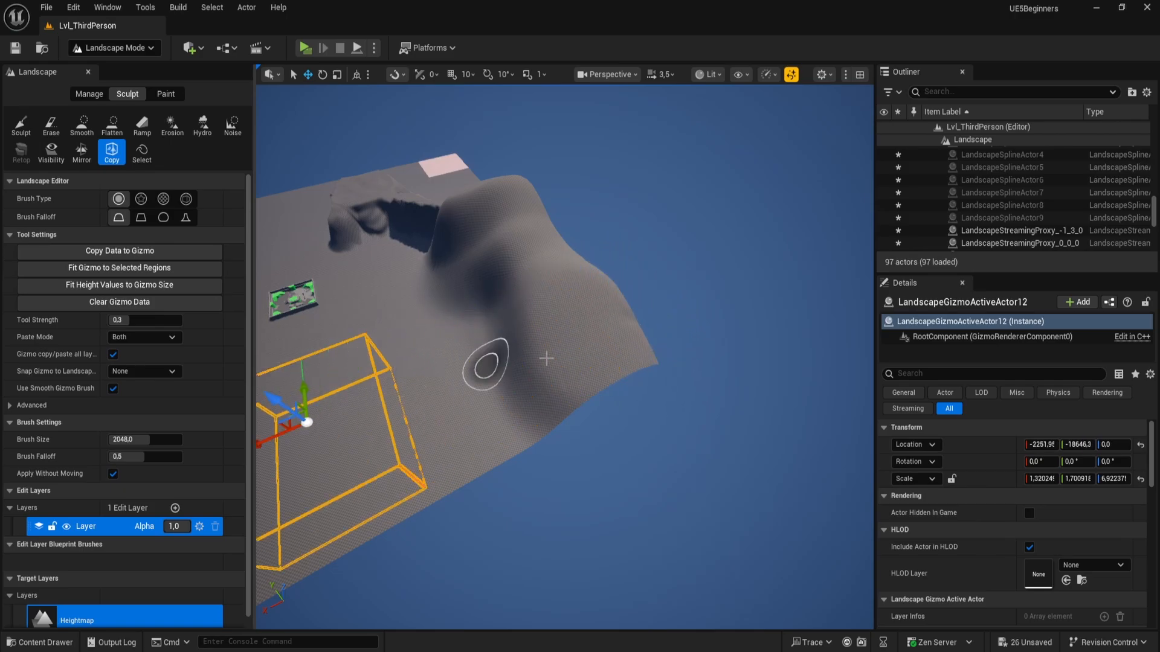
right_drag(481, 363, 426, 373)
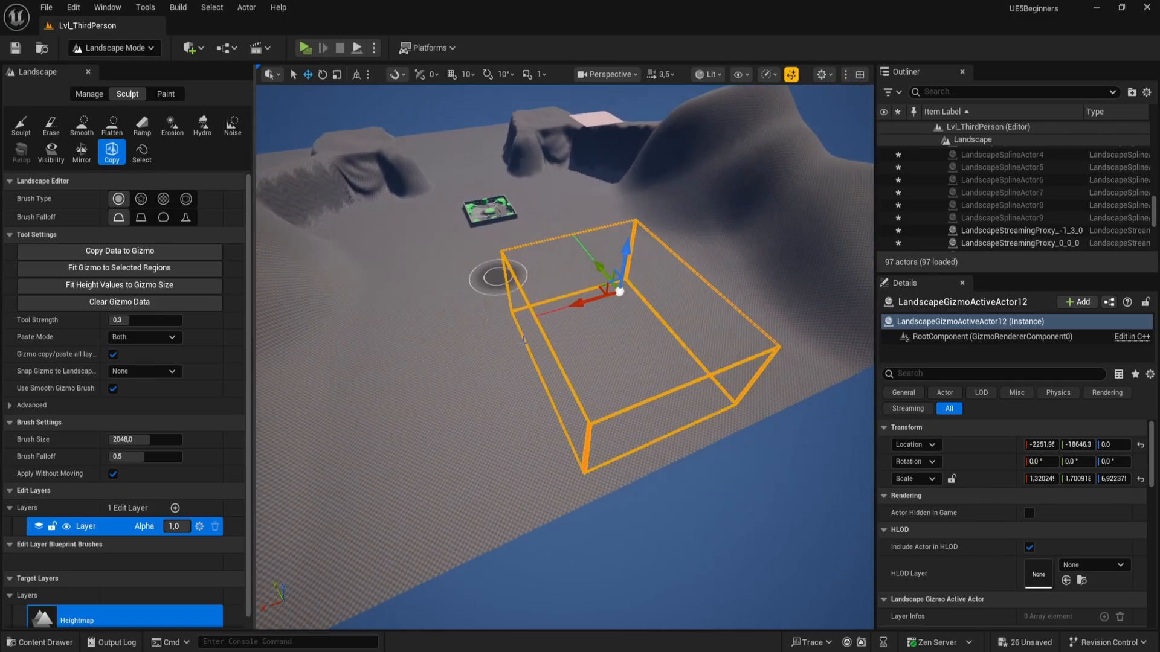
key(d)
right_drag(495, 274, 414, 230)
right_drag(658, 363, 640, 377)
key(a)
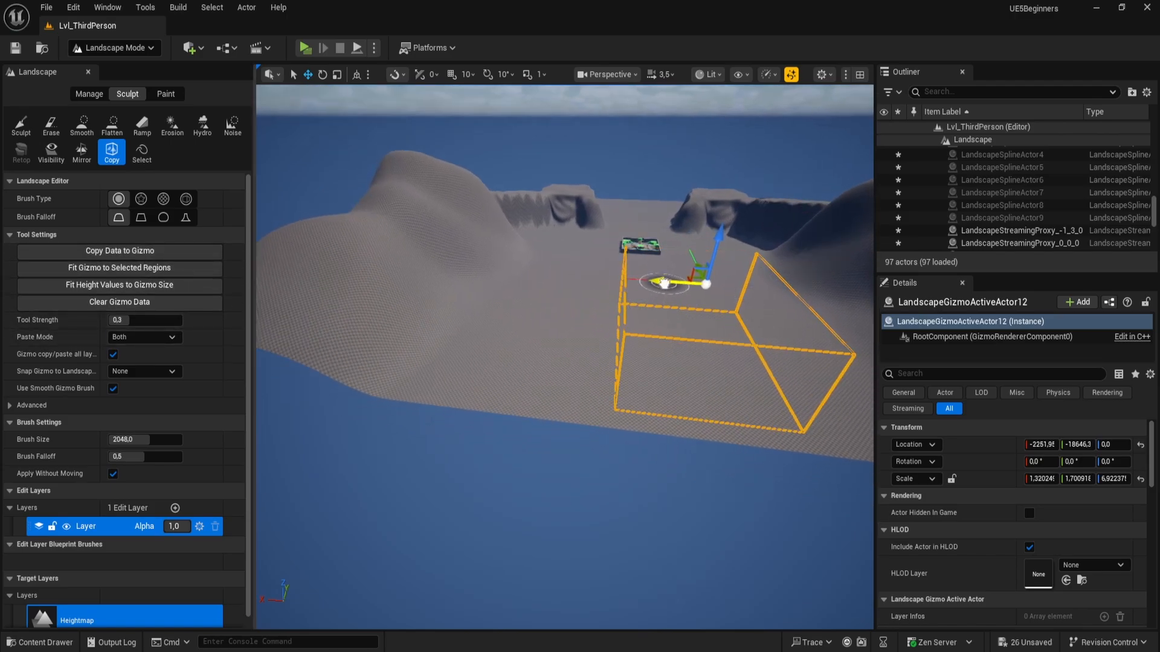
drag(665, 284, 516, 272)
right_drag(517, 272, 341, 347)
key(d)
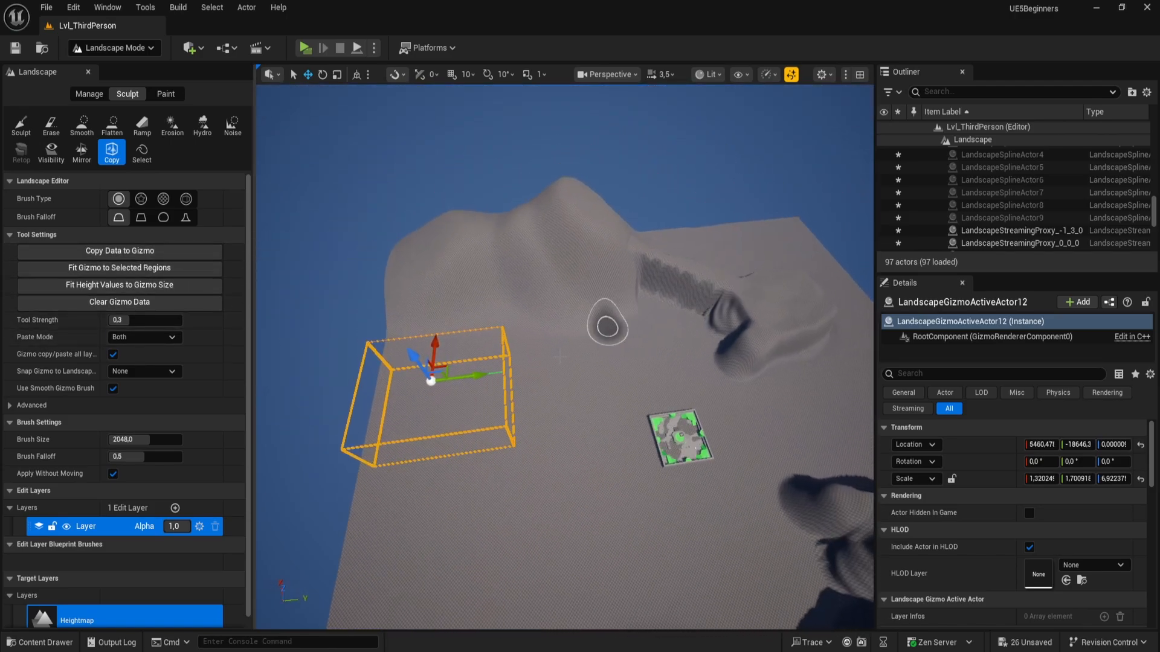
- Position the gizmo over the mirrored plateau at about X 8758, Y 11556 and copy its height data to the gizmo
drag(468, 377, 816, 331)
key(a)
right_drag(751, 323, 833, 296)
drag(539, 293, 466, 289)
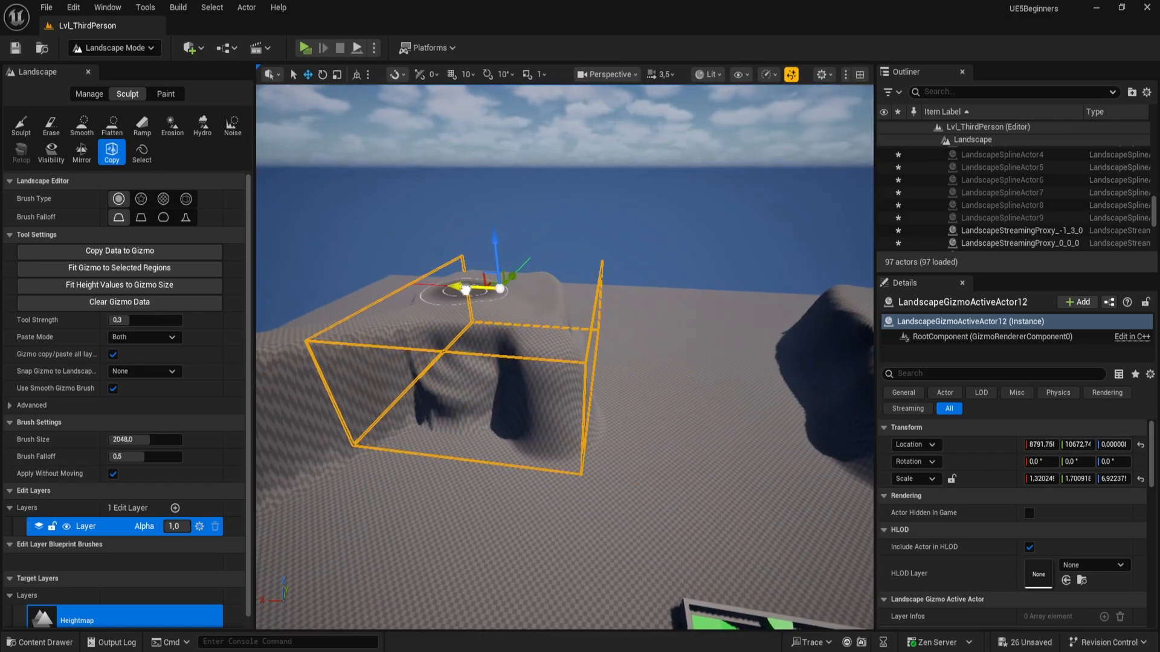
right_drag(466, 288, 326, 242)
key(d)
mouse_move(565, 242)
right_down()
mouse_move(619, 278)
mouse_move(531, 283)
mouse_move(457, 344)
right_up()
key(e)
key(d)
key(s)
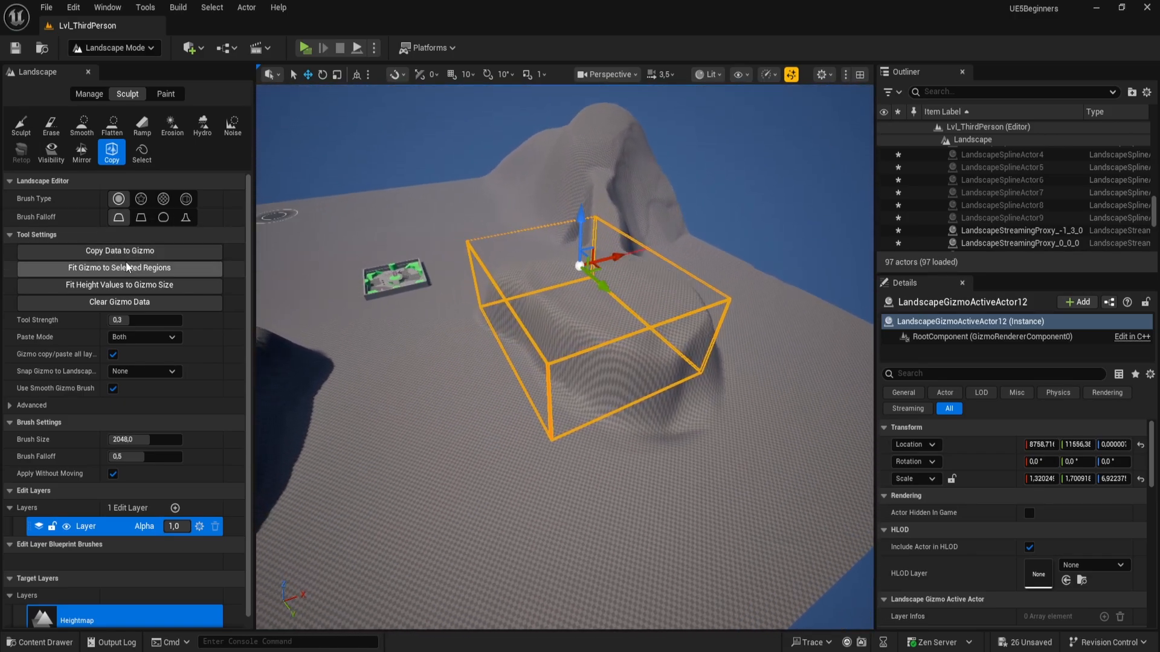
click(154, 256)
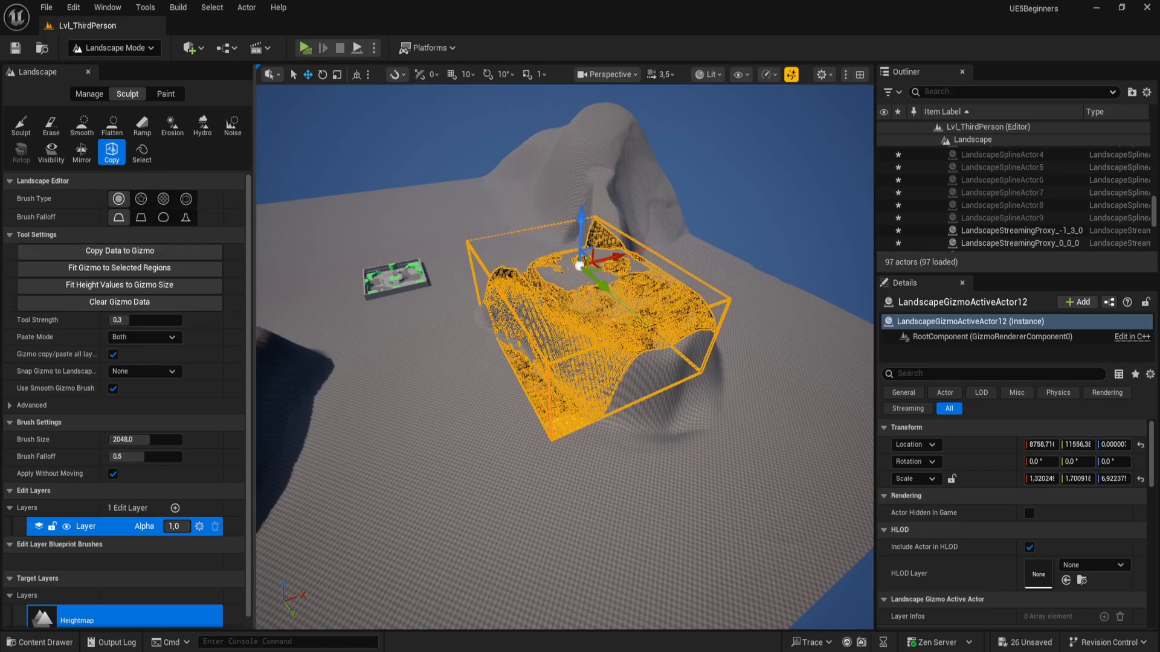
- Move the gizmo with the copied plateau data along X to about -61, between the two plateaus
key(w)
right_drag(543, 265, 615, 262)
key(a)
key(w)
key(s)
key(d)
key(s)
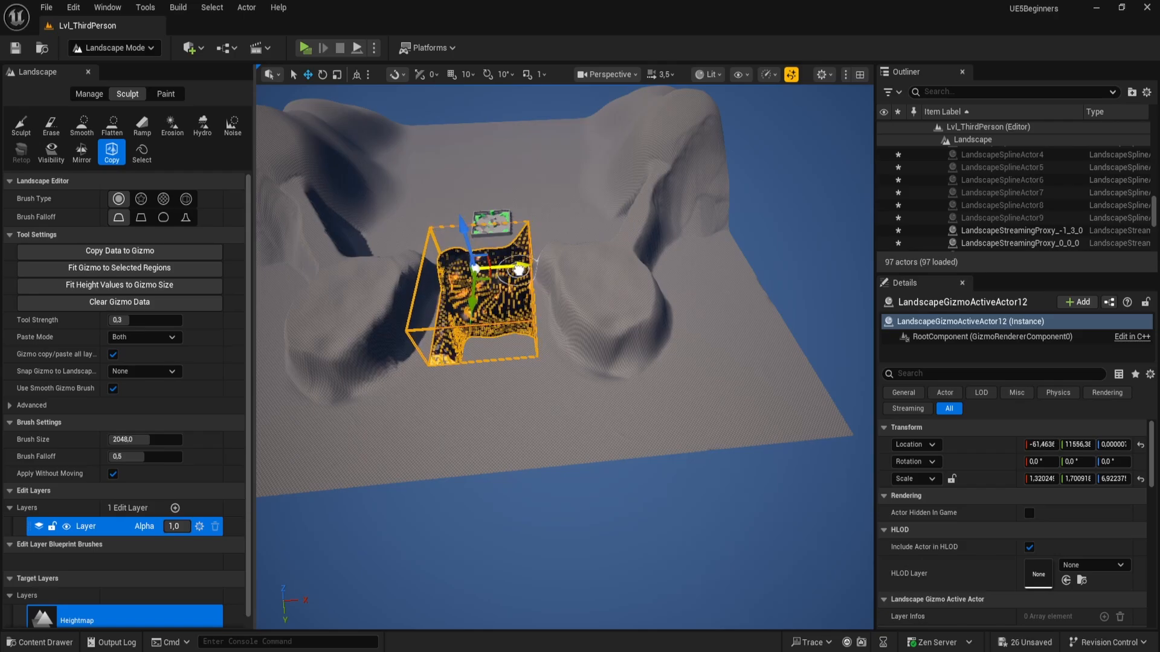
- Paste the copied terrain as a mound between the two plateaus and shift the gizmo to about X -9862
key(w)
right_drag(551, 285, 520, 272)
key(d)
key(s)
right_drag(539, 315, 563, 287)
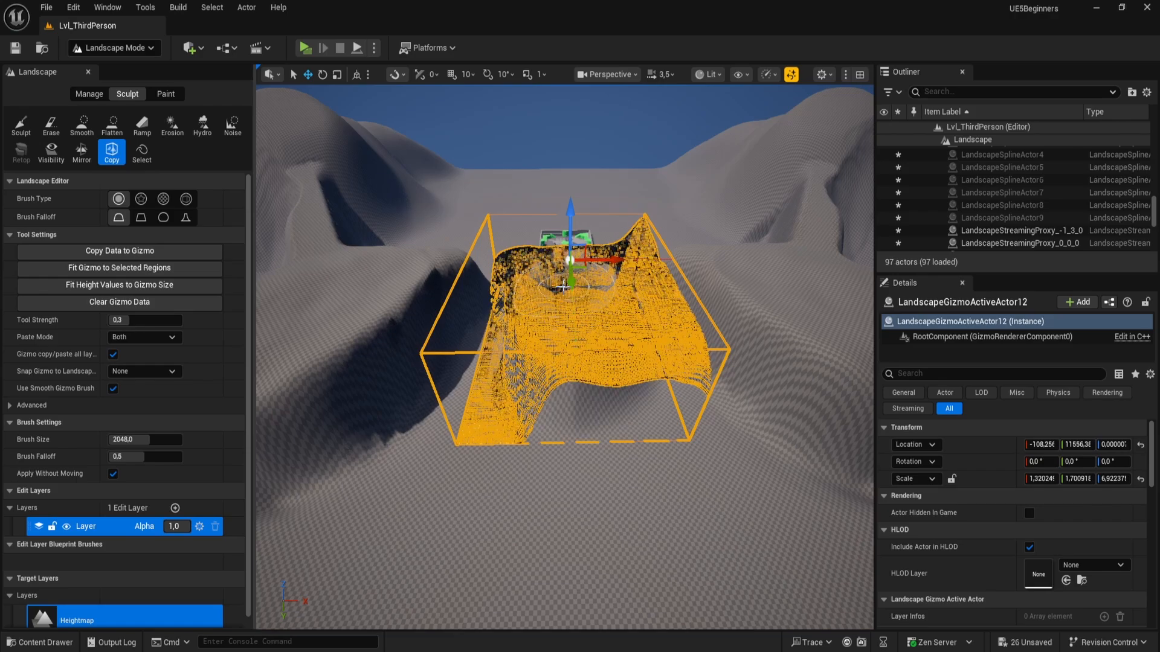
drag(628, 259, 467, 256)
mouse_move(467, 256)
right_down()
mouse_move(467, 218)
mouse_move(411, 284)
mouse_move(338, 290)
mouse_move(266, 254)
mouse_move(525, 312)
mouse_move(519, 339)
mouse_move(314, 423)
mouse_move(411, 417)
mouse_move(435, 435)
right_up()
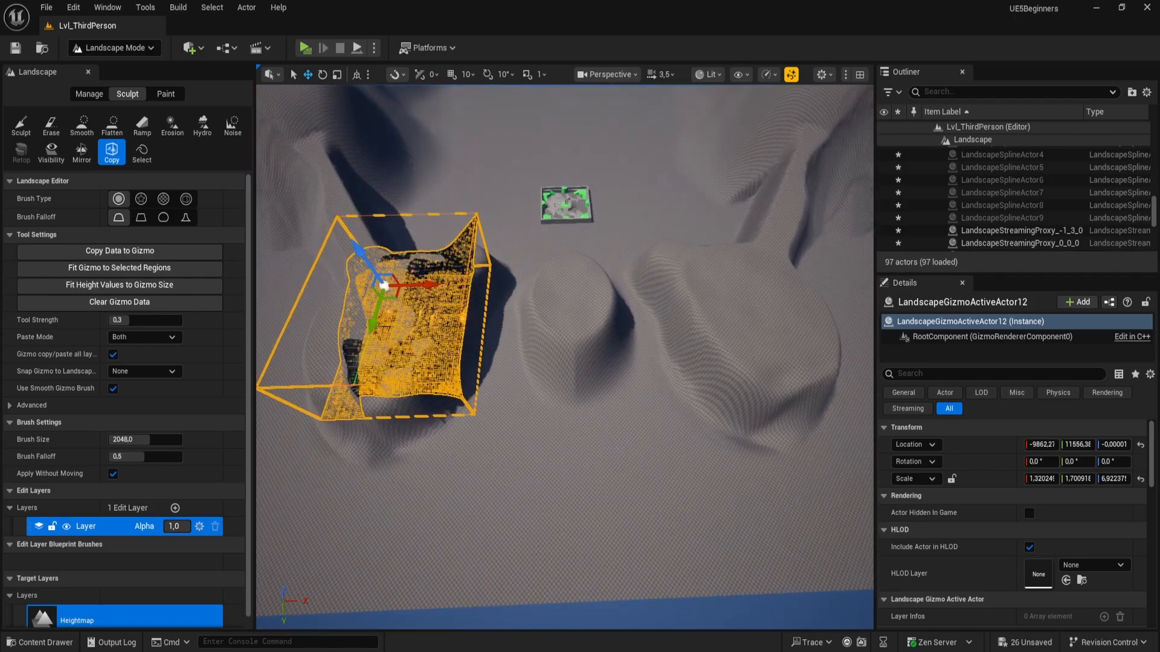
- Activate the Select tool and paint a region mask over the pasted mound between the two plateaus
click(143, 158)
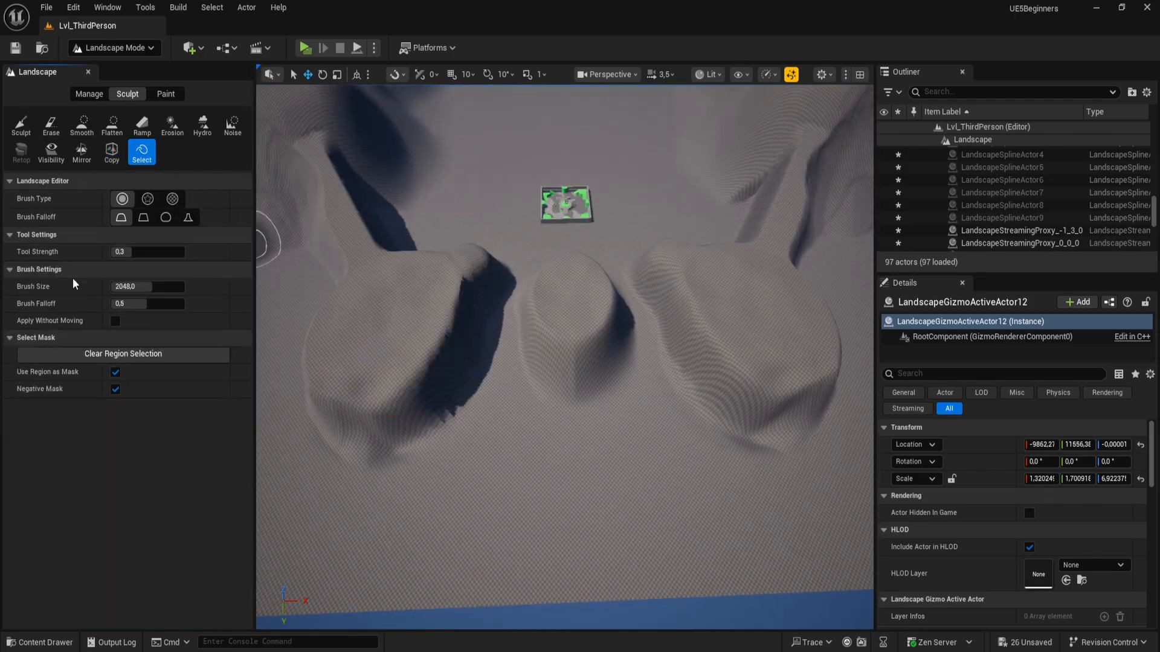
mouse_move(398, 284)
right_down()
mouse_move(284, 290)
mouse_move(326, 321)
mouse_move(532, 266)
mouse_move(513, 271)
mouse_move(615, 348)
right_up()
key(w)
key(w)
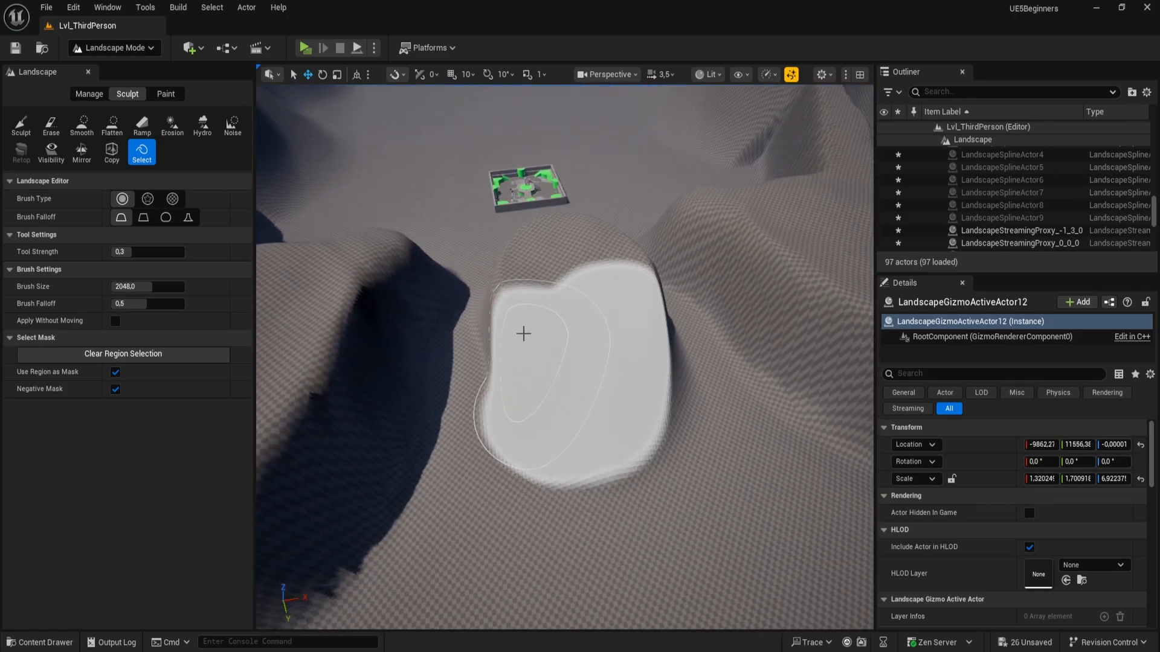
right_drag(638, 303, 580, 316)
right_drag(619, 252, 463, 282)
right_drag(538, 228, 385, 316)
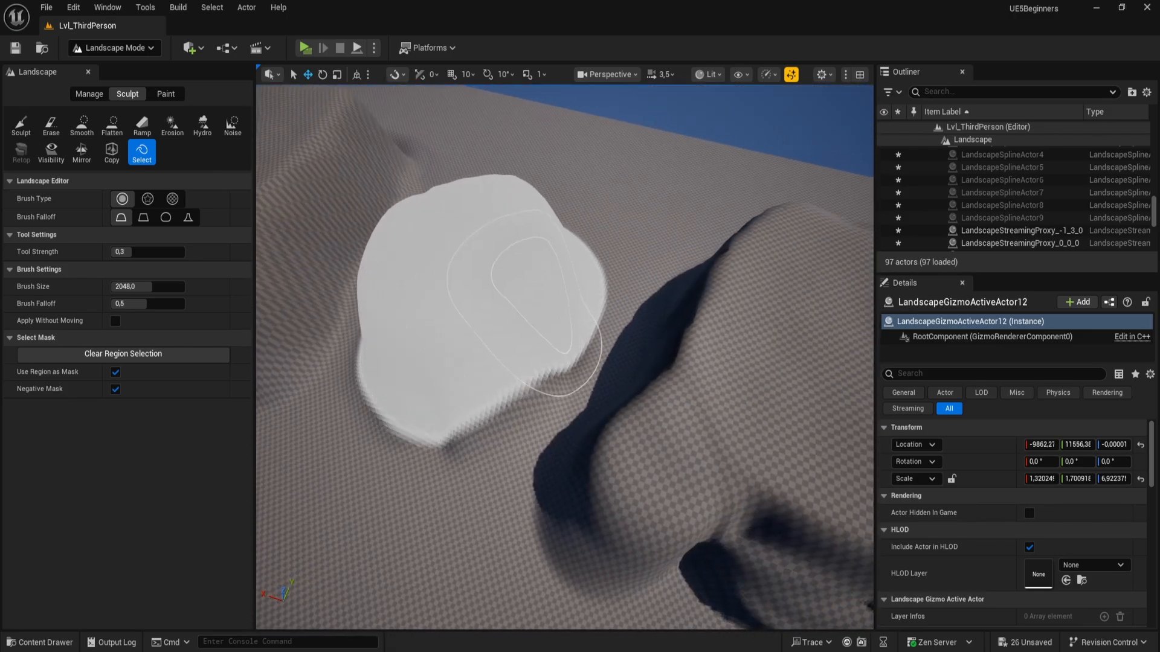
- Switch to the Erase tool and examine the masked mound and the unmasked terrain around it from several angles
right_drag(531, 270, 591, 260)
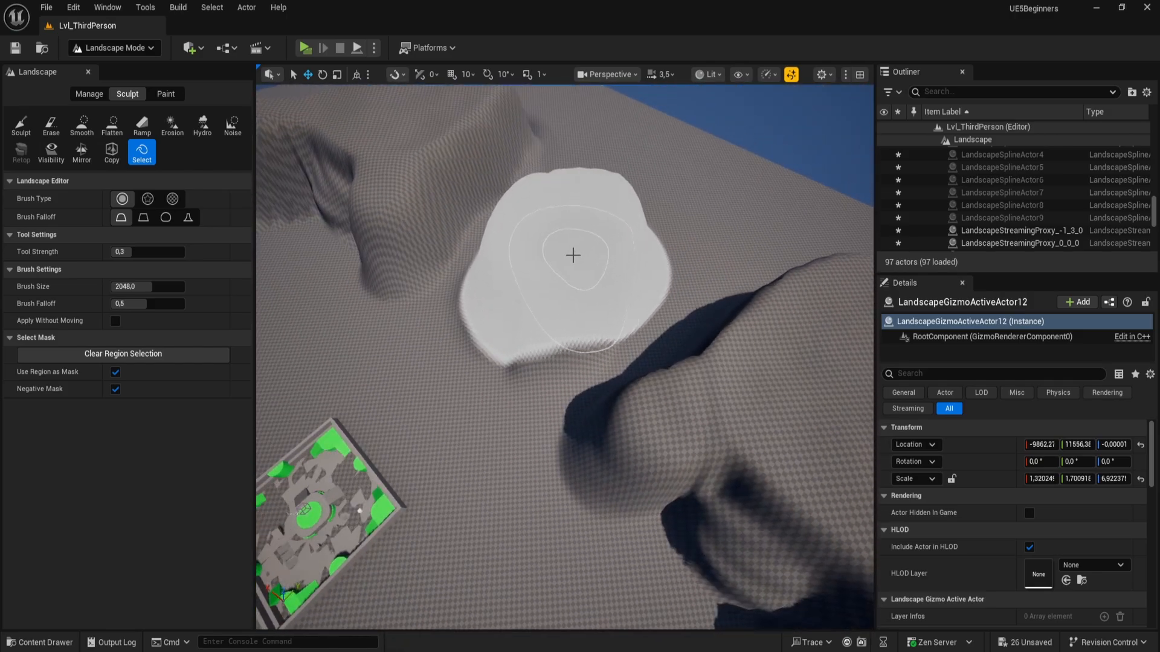
mouse_move(664, 250)
right_down()
mouse_move(525, 235)
mouse_move(459, 242)
mouse_move(453, 265)
mouse_move(678, 251)
right_up()
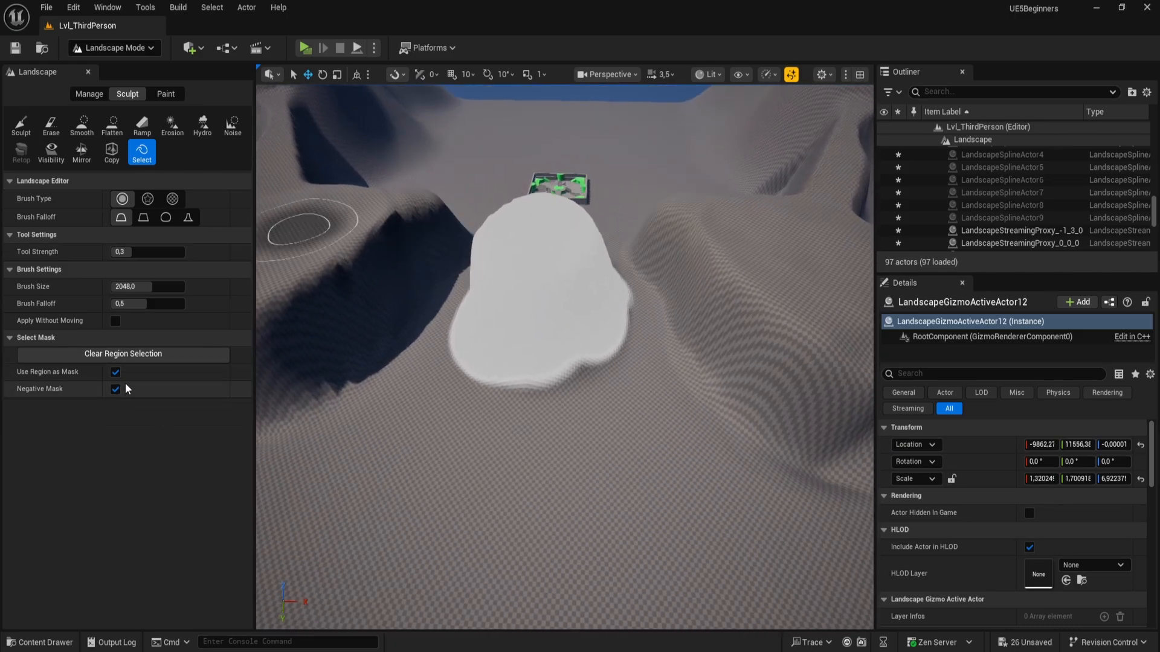
right_drag(272, 423, 314, 438)
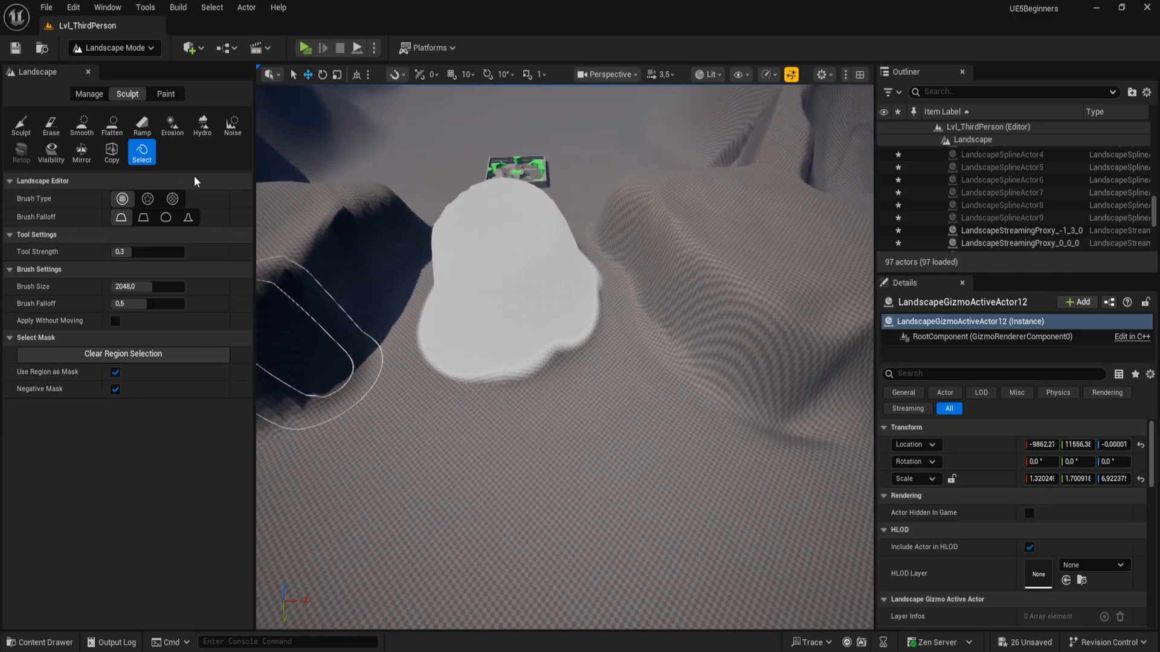
click(51, 136)
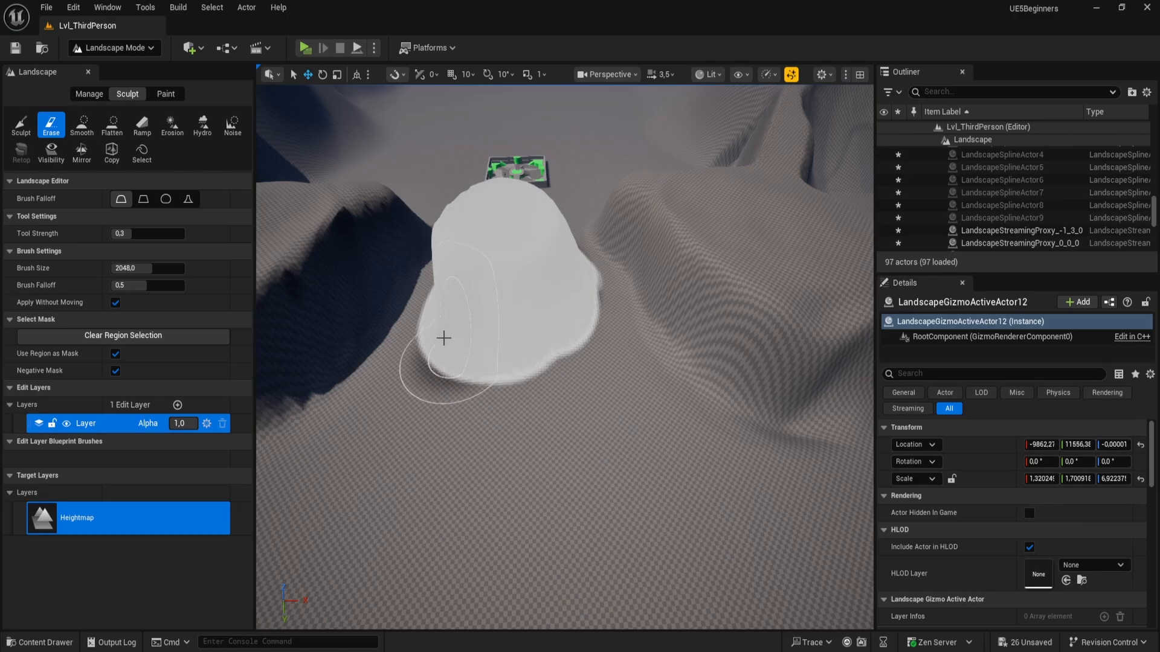
right_drag(529, 367, 652, 345)
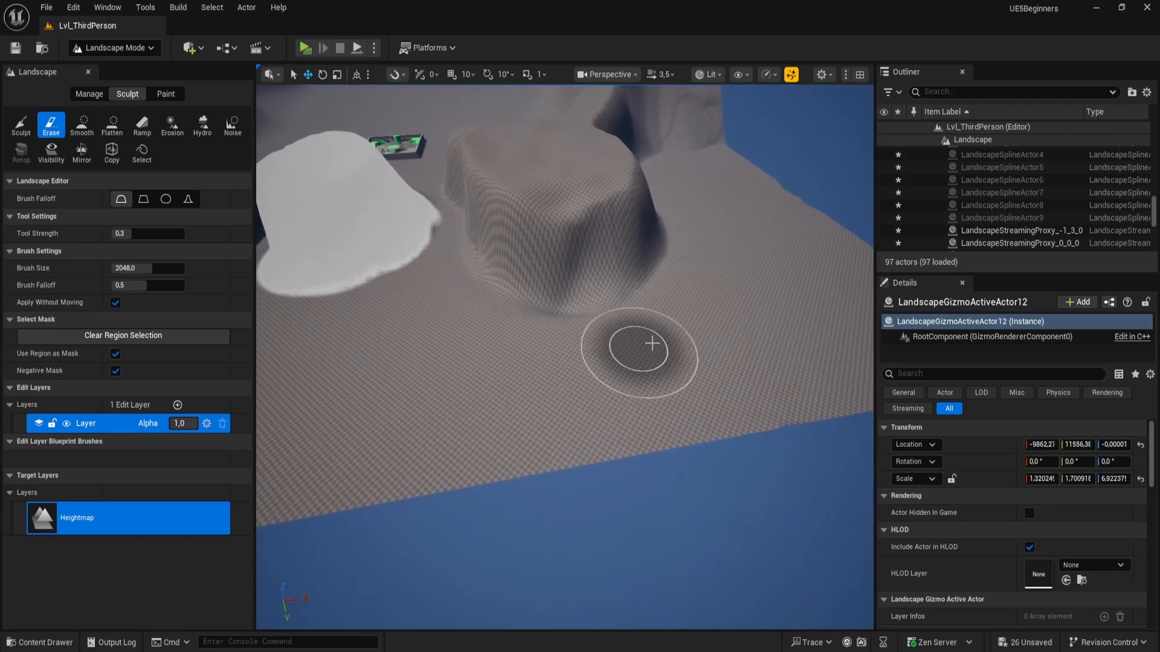
mouse_move(510, 311)
right_down()
mouse_move(587, 279)
mouse_move(562, 287)
right_up()
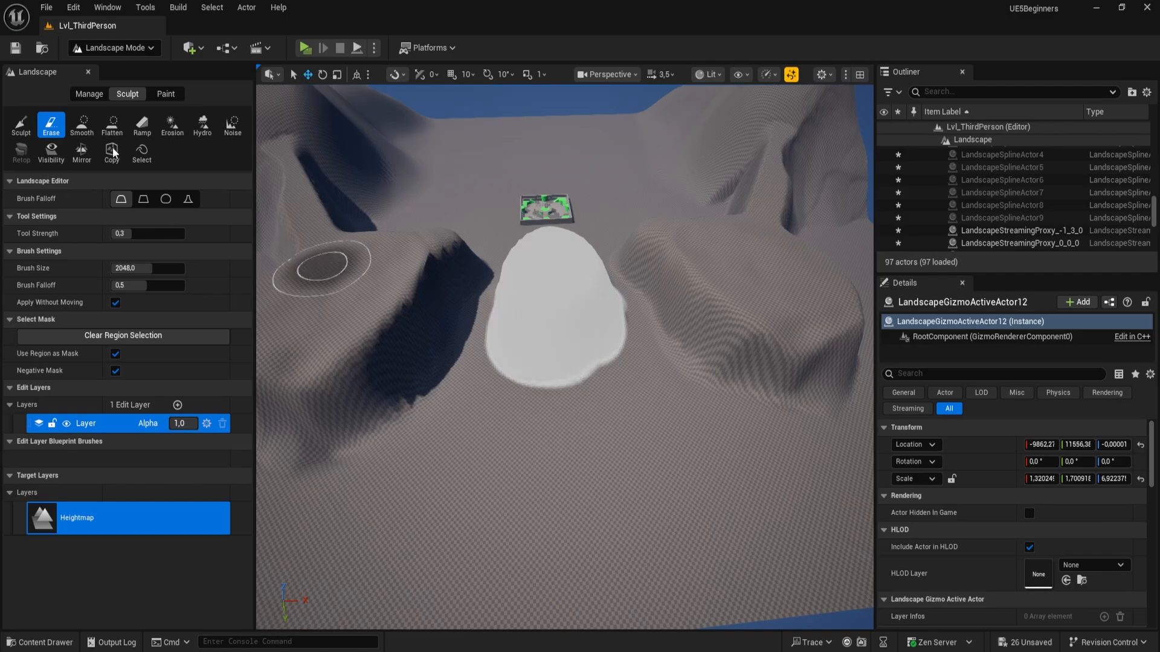
- Disable Negative Mask for the region selection and erase the front slope of the mound between the two plateaus
click(151, 163)
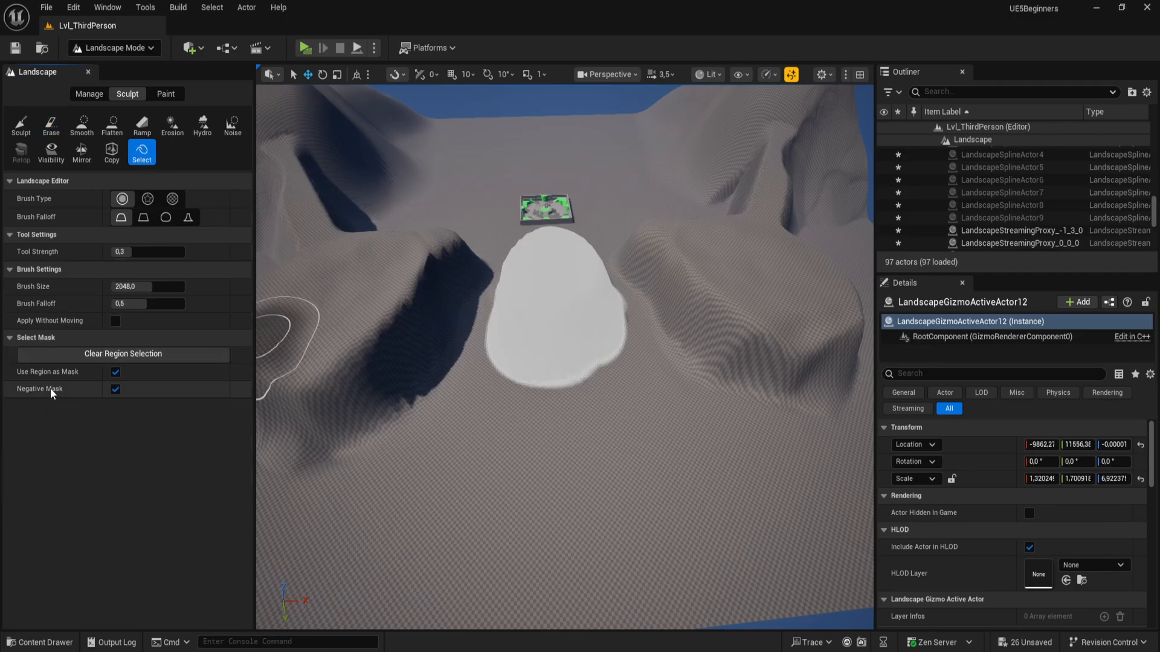
click(115, 389)
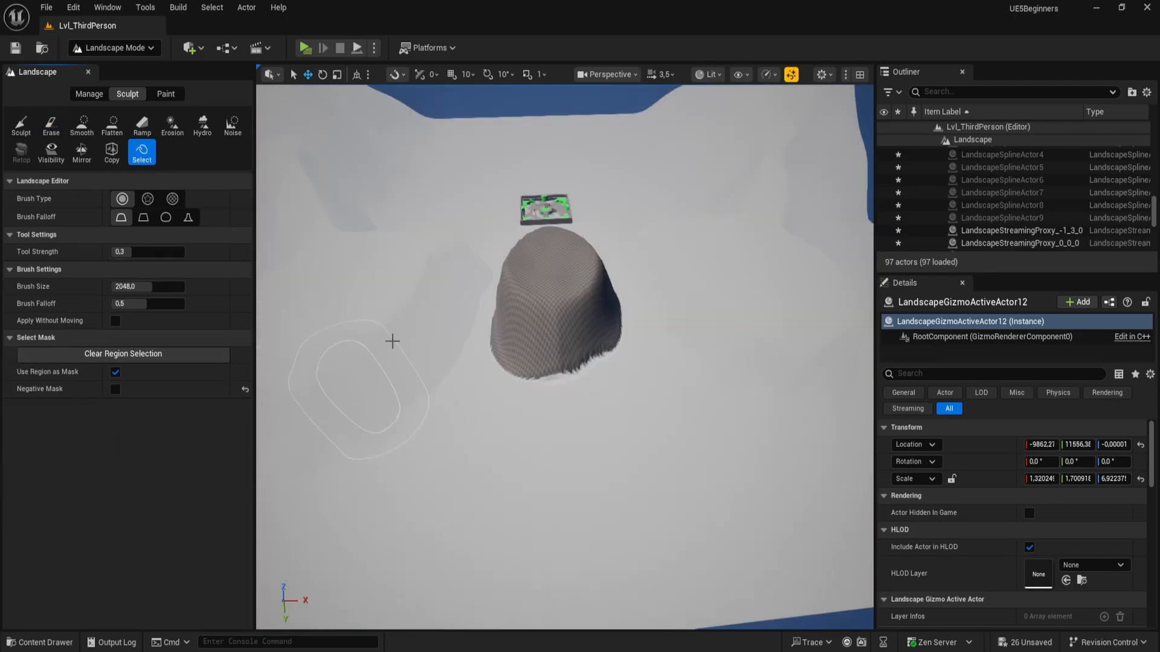
click(19, 136)
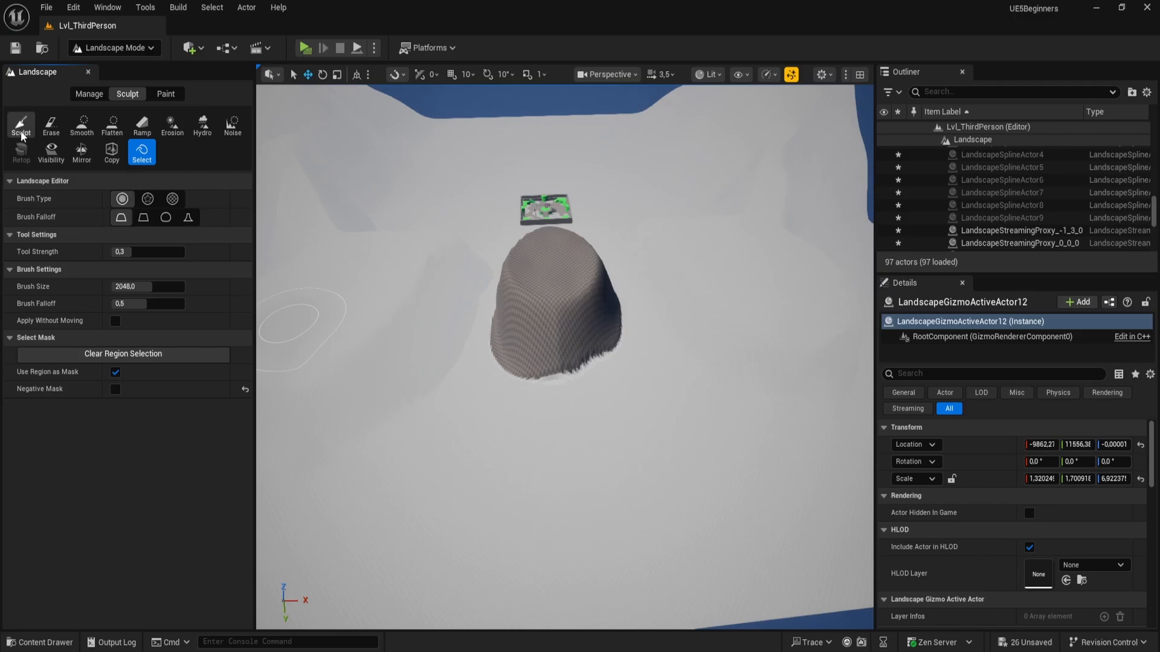
click(52, 127)
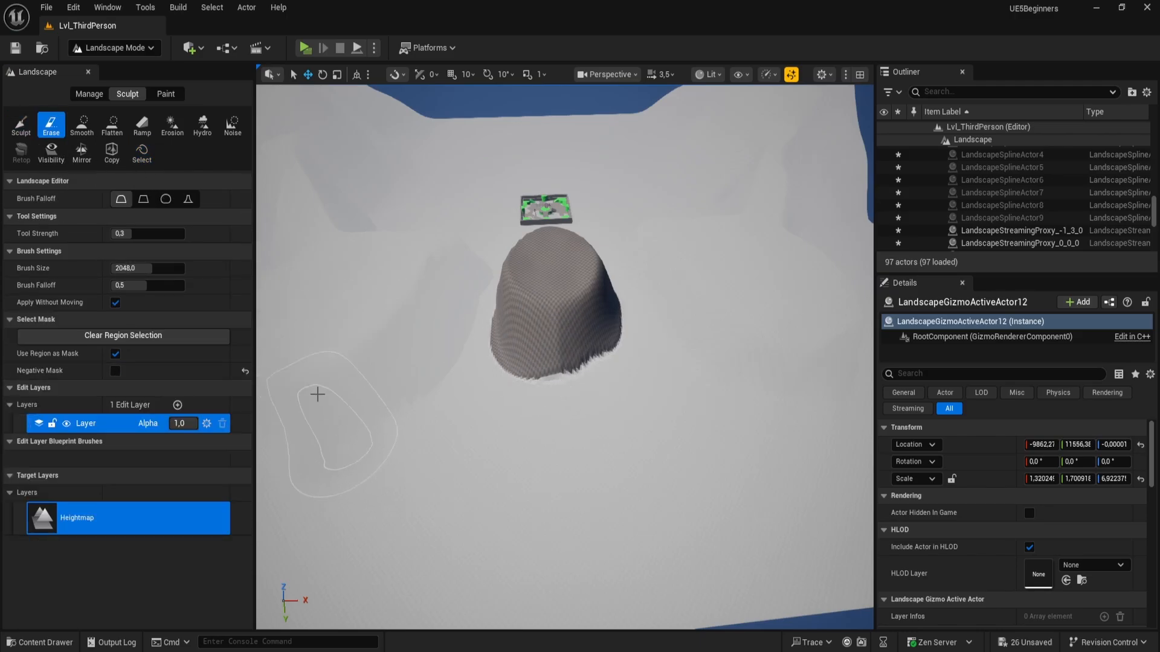
mouse_move(521, 403)
mouse_down()
mouse_move(588, 383)
mouse_move(567, 364)
mouse_move(498, 365)
mouse_move(611, 365)
mouse_up()
- Restore Negative Mask in the Select tool settings and return to the Sculpt tool
click(136, 155)
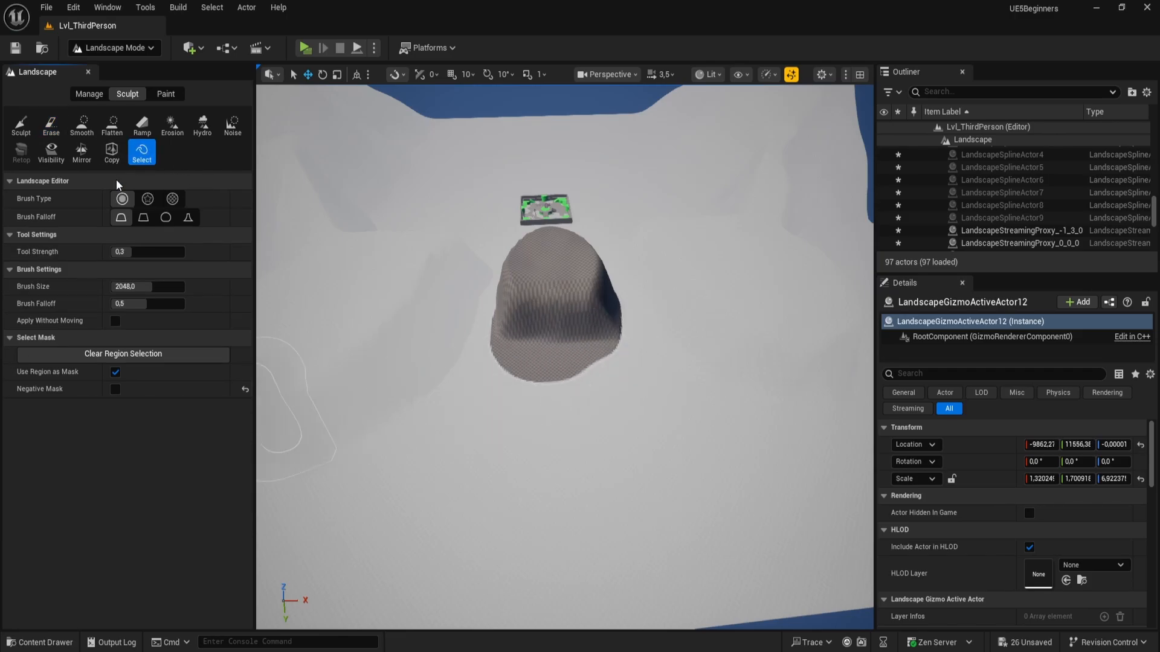
click(245, 389)
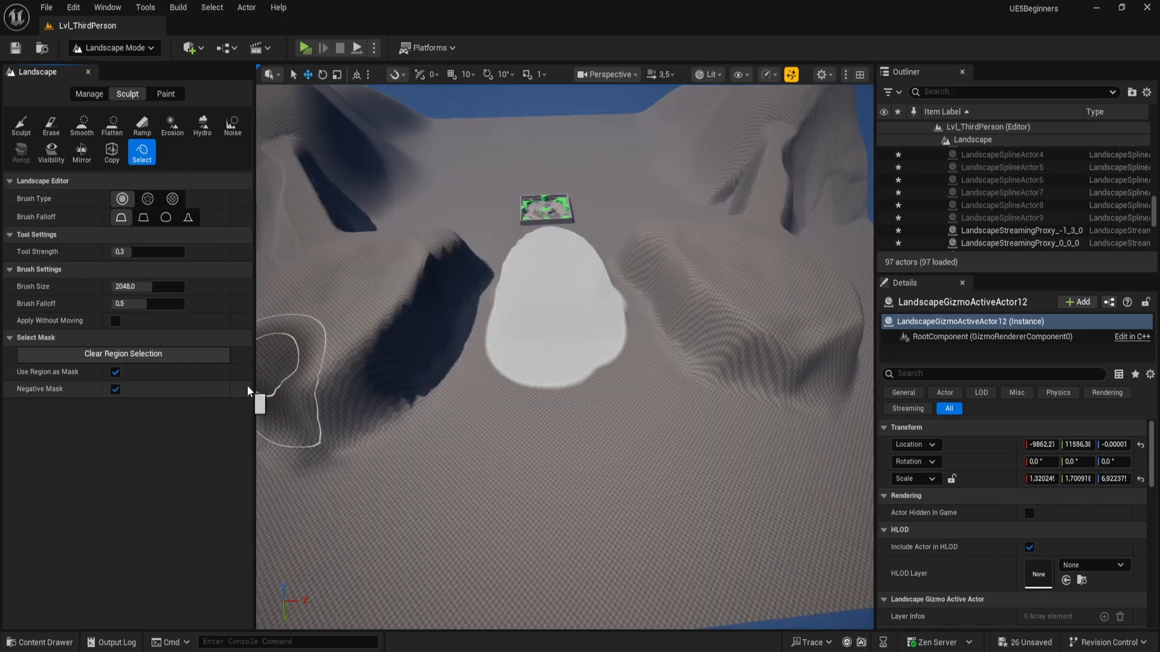
click(20, 129)
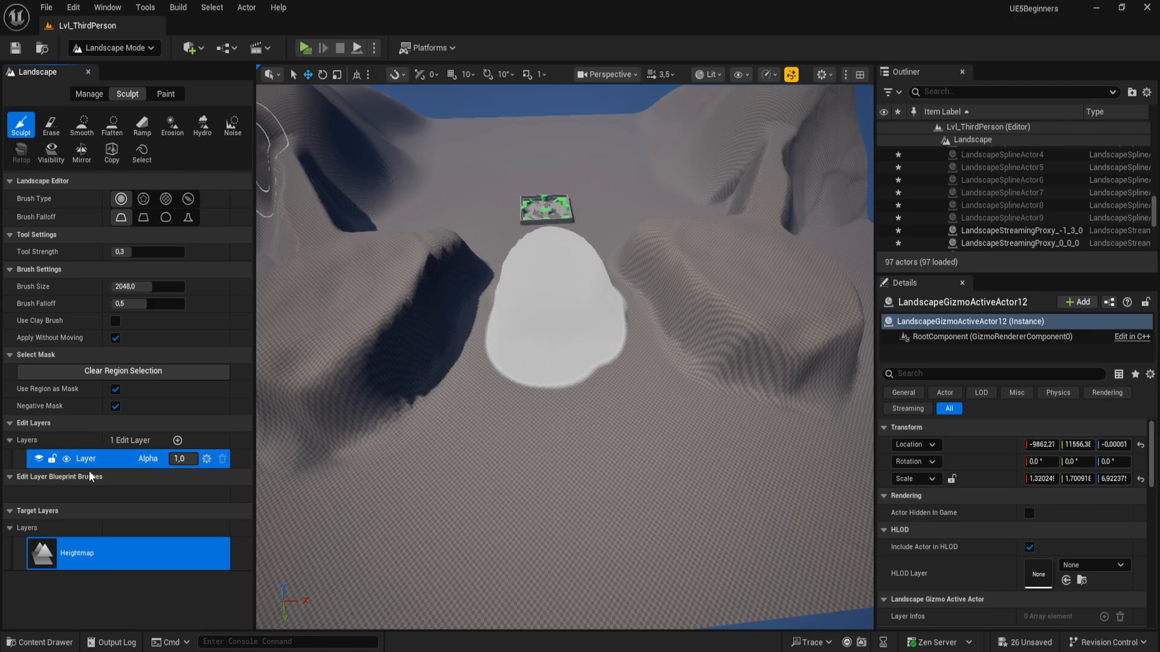
- Examine the class choices for a new landscape edit layer without adding one
right_drag(578, 430, 496, 423)
click(178, 441)
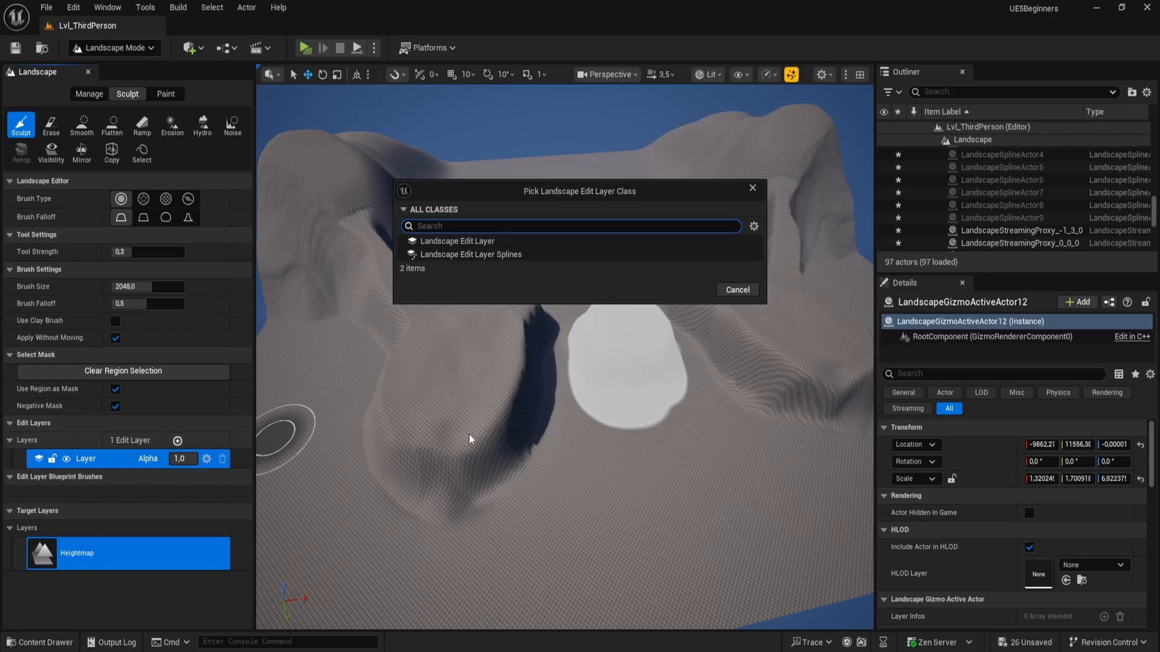
click(742, 294)
mouse_move(411, 414)
right_down()
mouse_move(640, 363)
mouse_move(520, 374)
mouse_move(532, 326)
mouse_move(619, 502)
right_up()
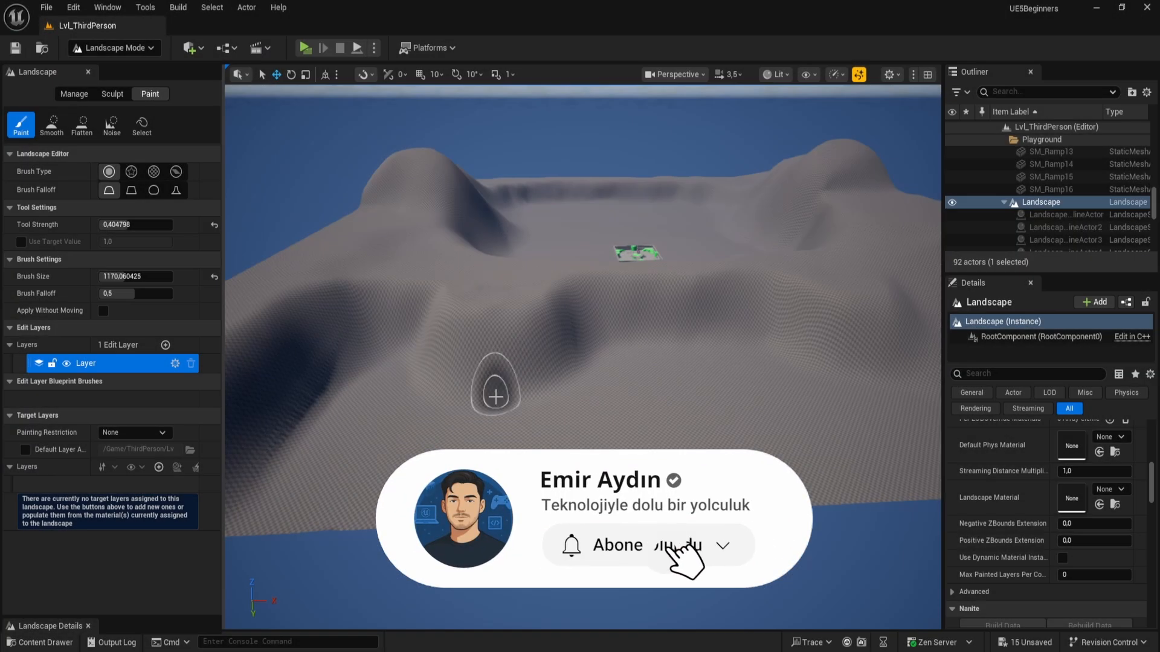
- Browse the Fab Megascans surfaces to the Textures folder of Construction_Gravel_ngsqJ0 and examine its texture maps
click(58, 642)
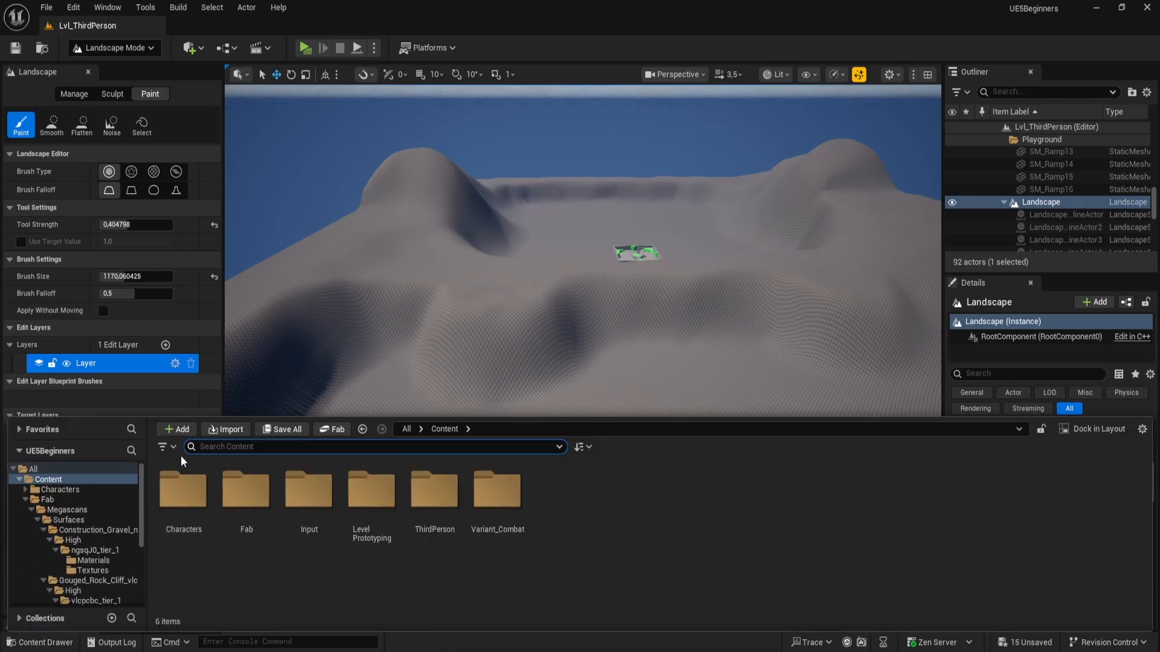
double_click(248, 499)
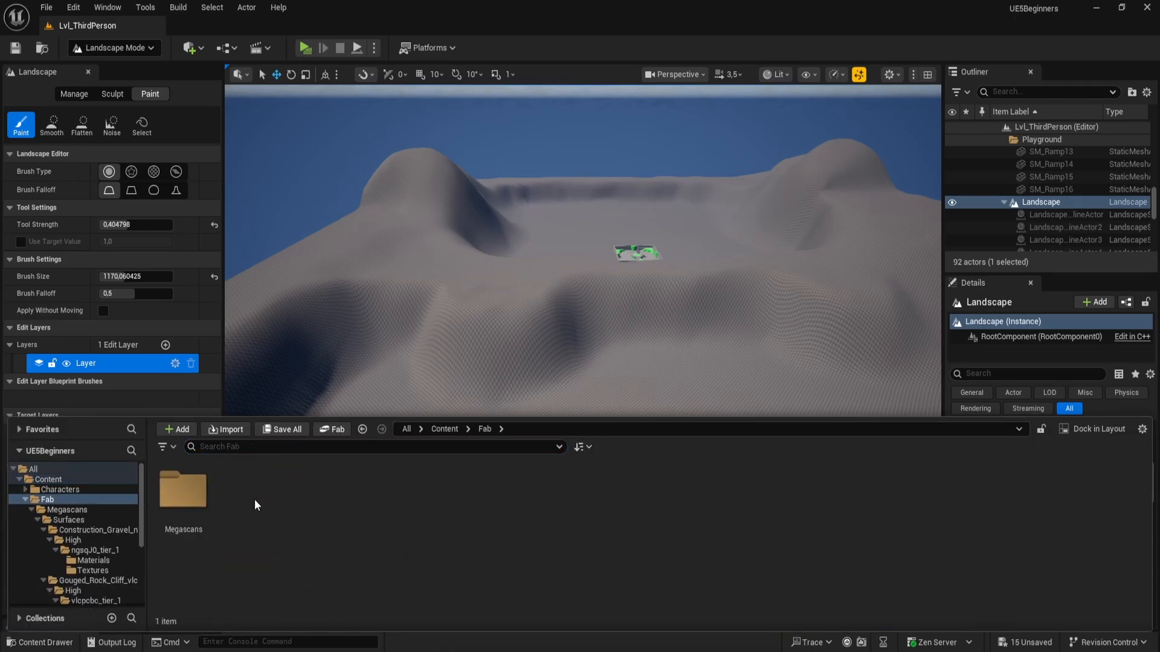
double_click(189, 495)
double_click(175, 513)
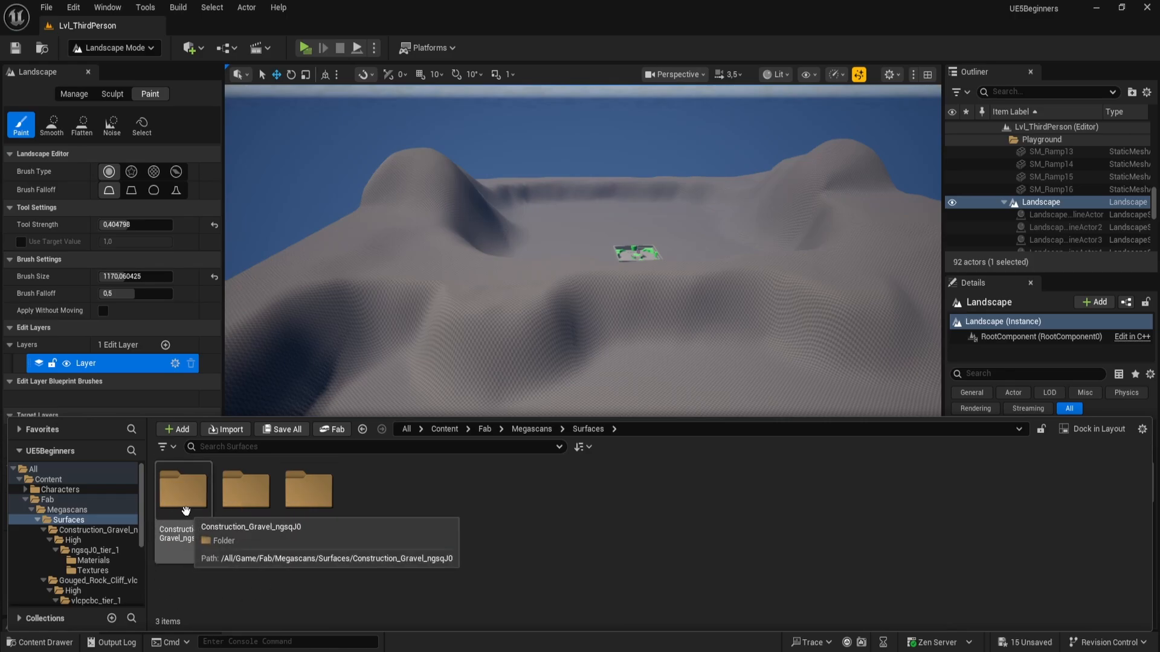
double_click(185, 510)
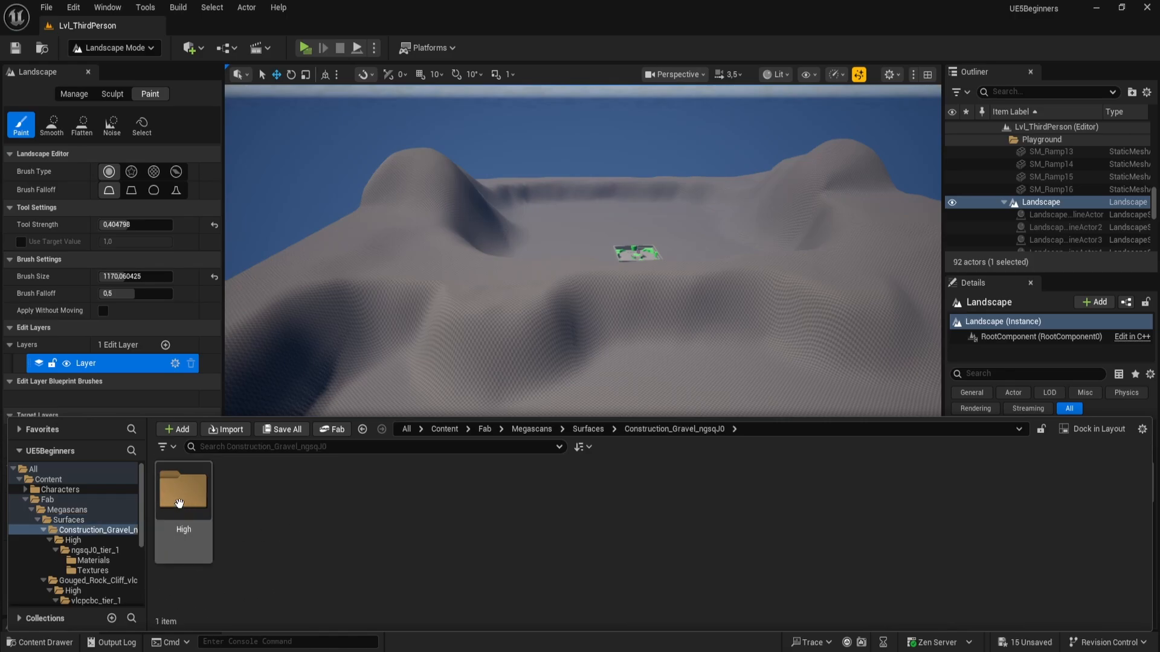
double_click(183, 492)
double_click(183, 491)
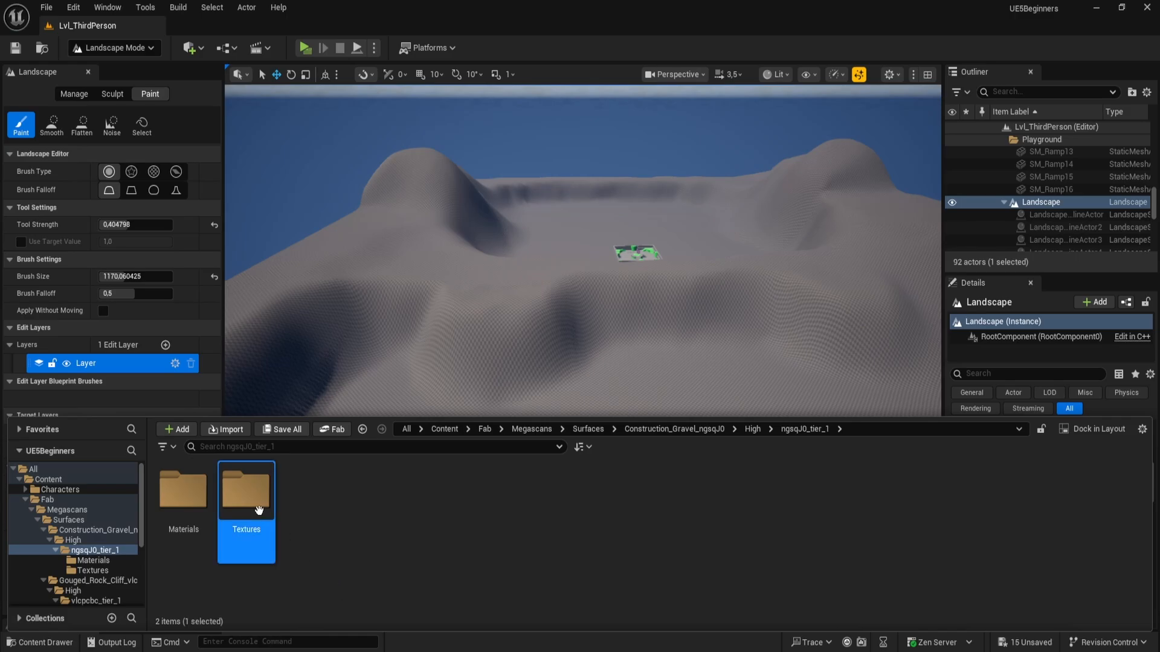
double_click(245, 490)
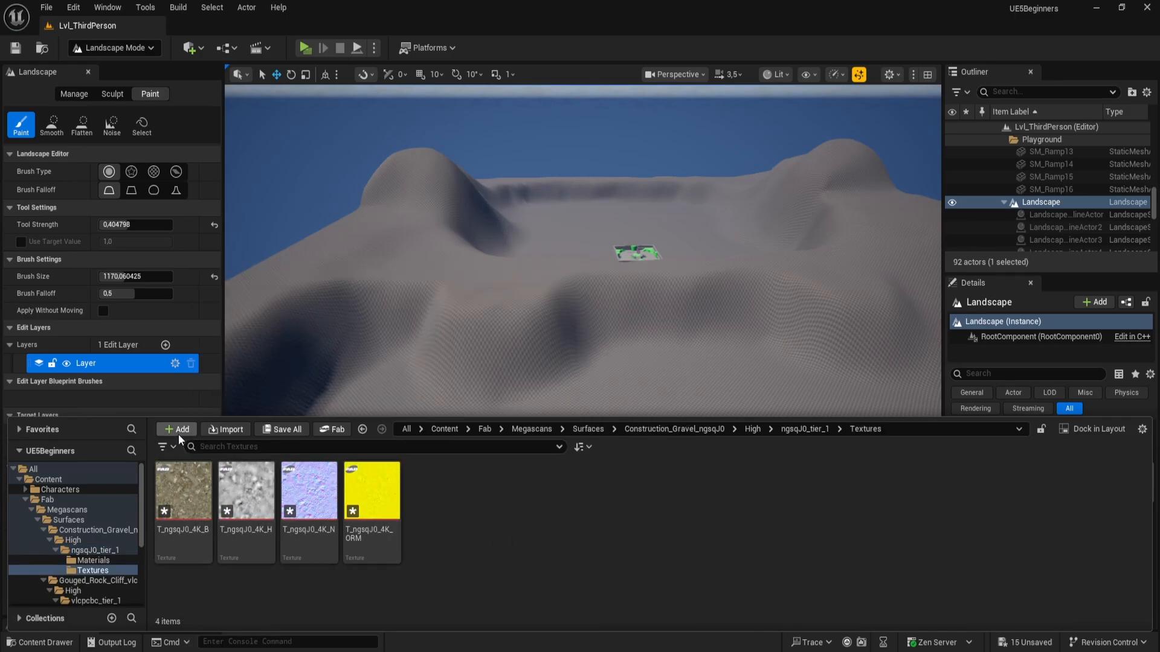
- Search Fab for "grass" within Material & Textures, look over the results and close the Fab window
click(179, 430)
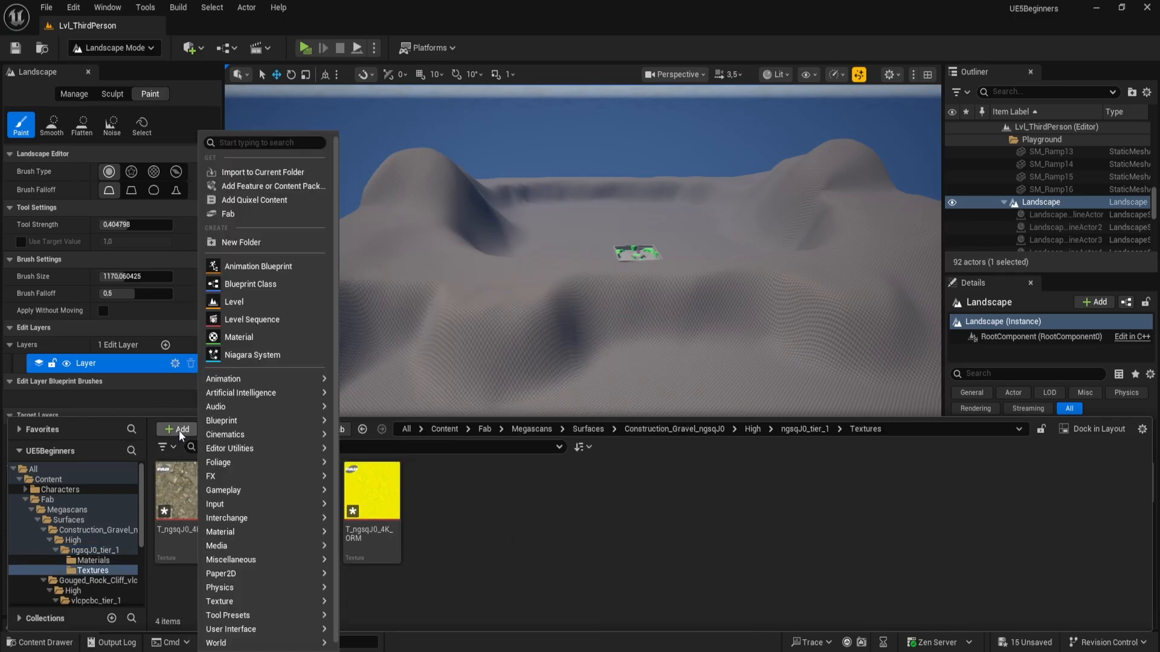
click(252, 216)
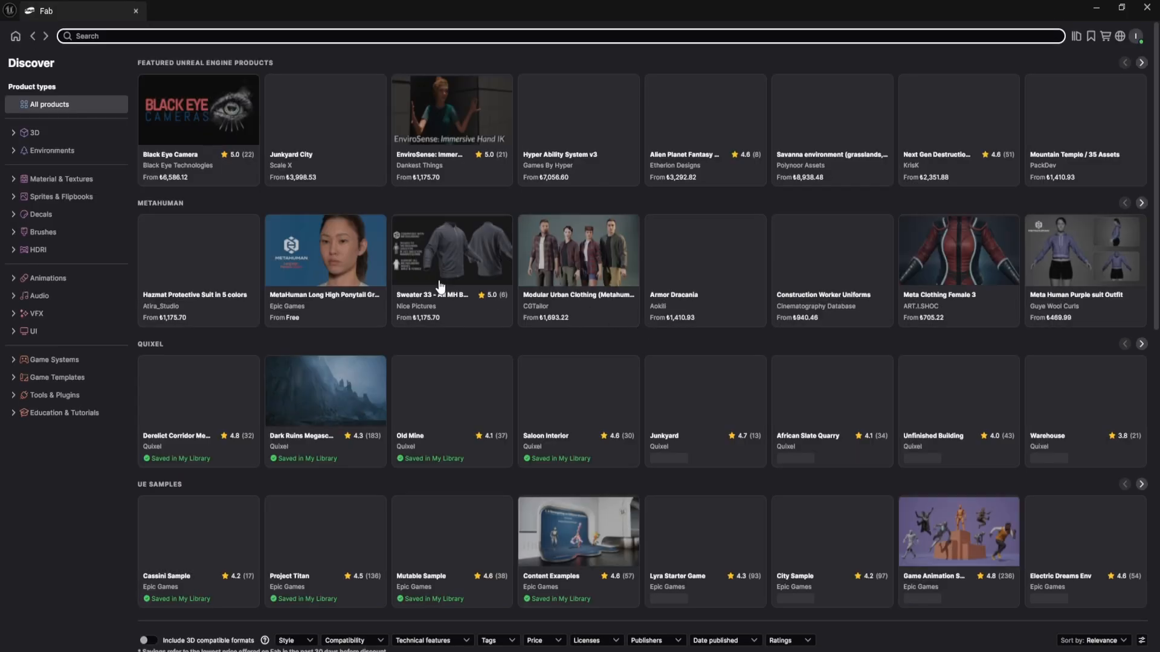
click(73, 180)
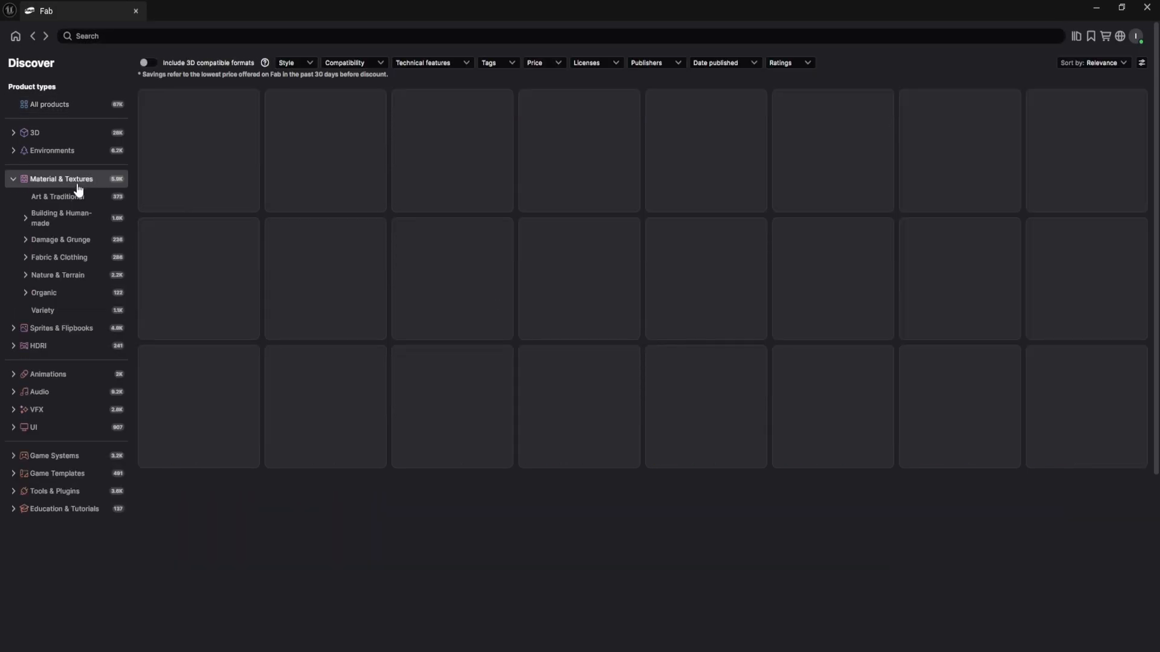
click(159, 36)
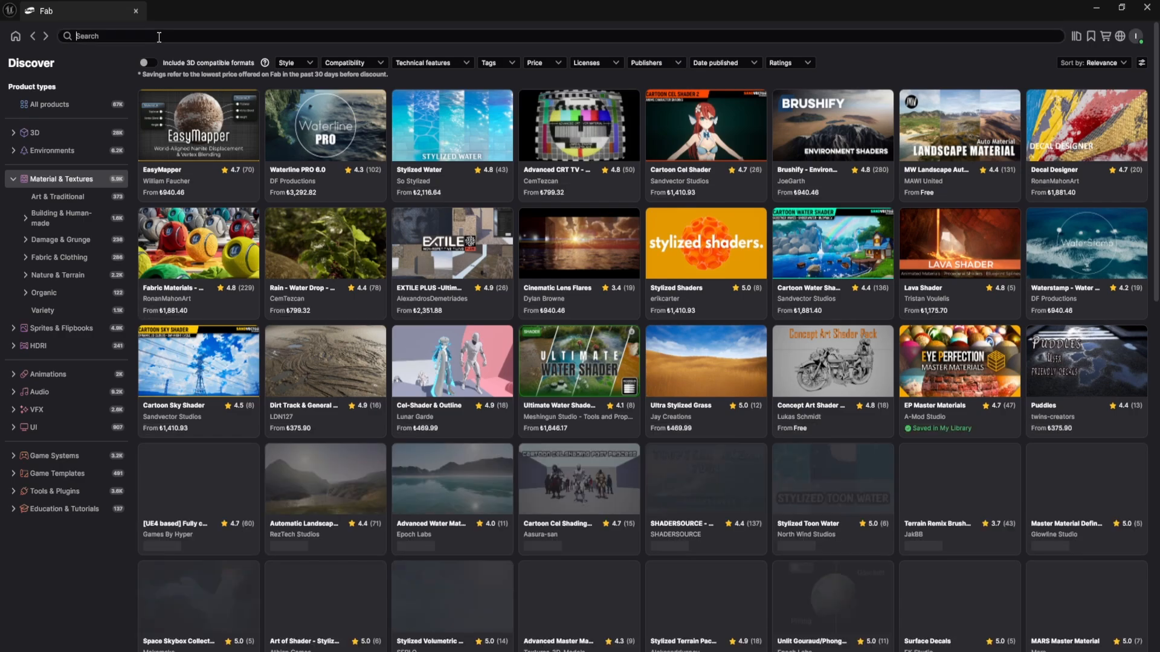
text(grass)
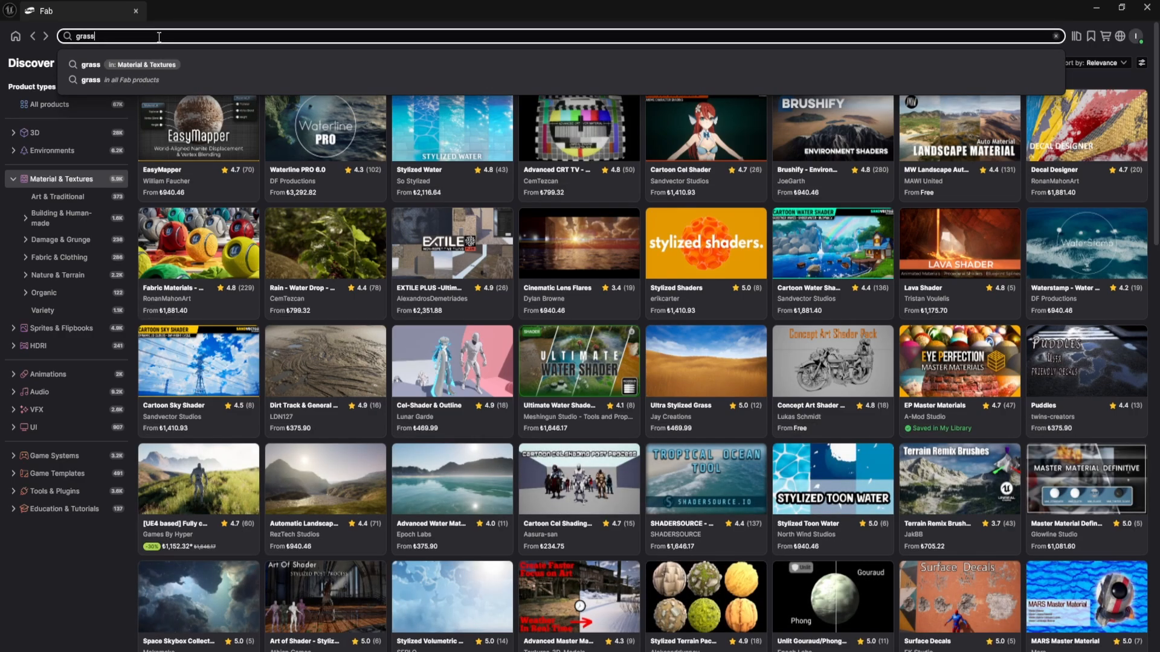
key(Return)
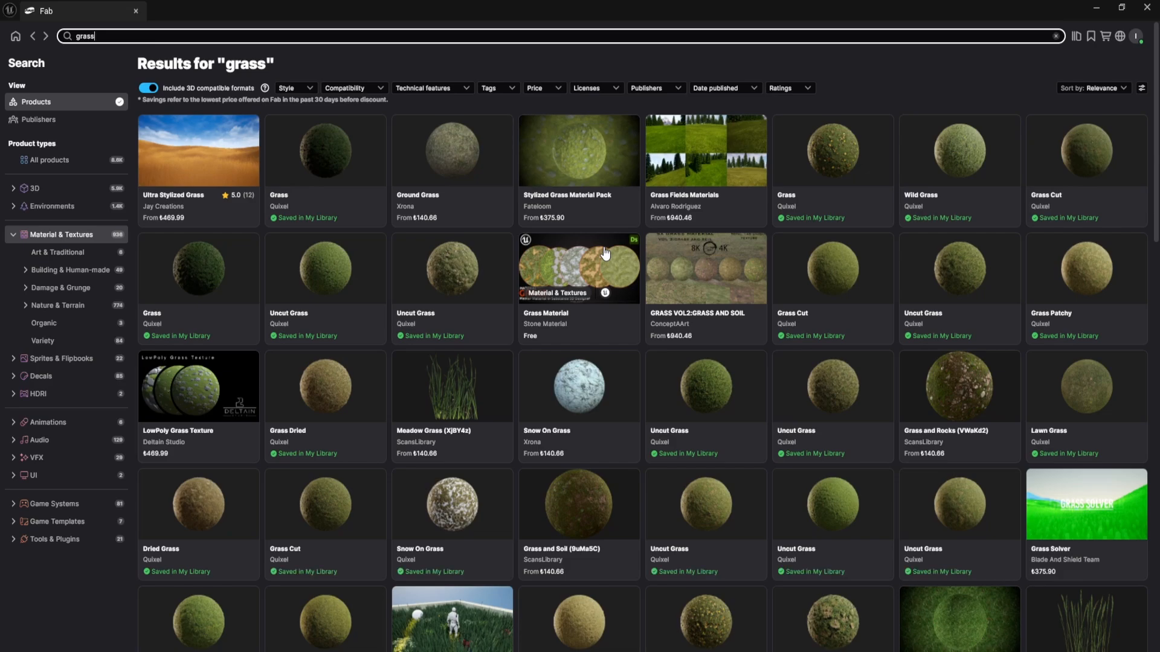
click(135, 9)
- Create a material named M_Landscape in the ThirdPerson folder
right_drag(603, 328, 664, 339)
key(ctrl+space)
key(ctrl+space)
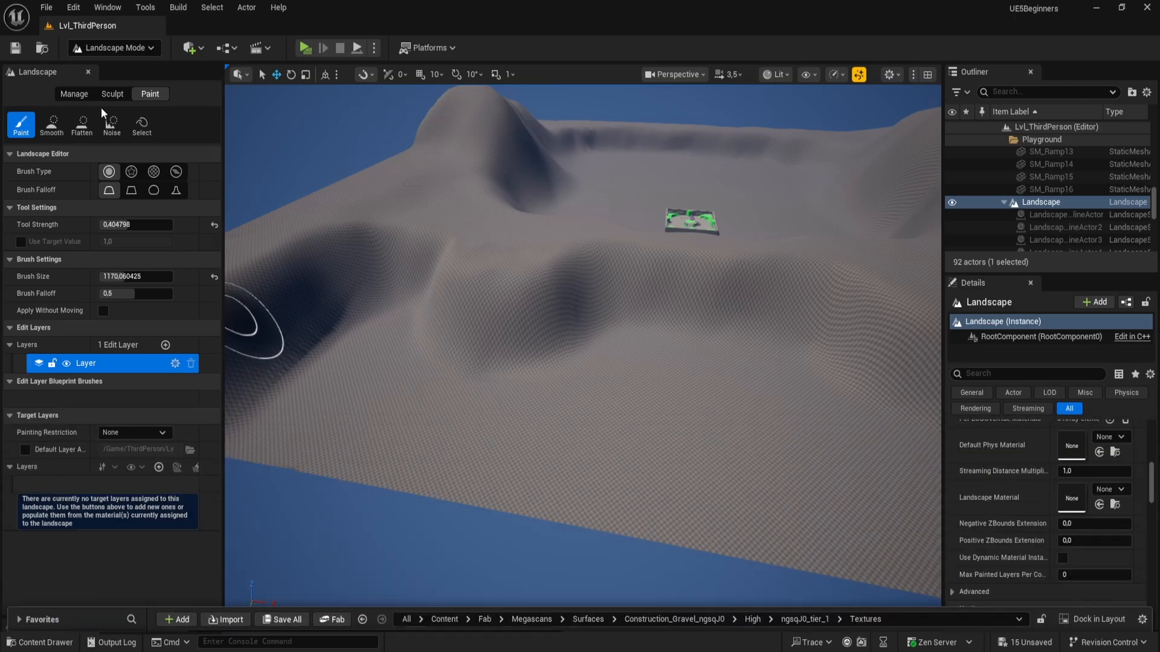
click(43, 48)
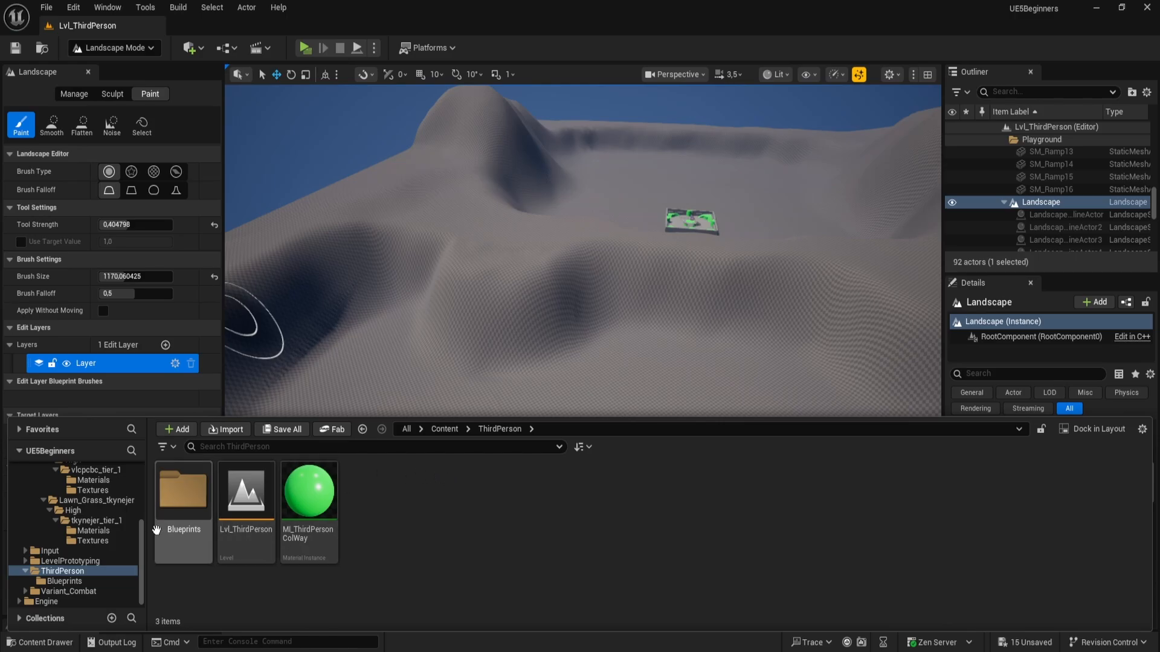
right_click(411, 494)
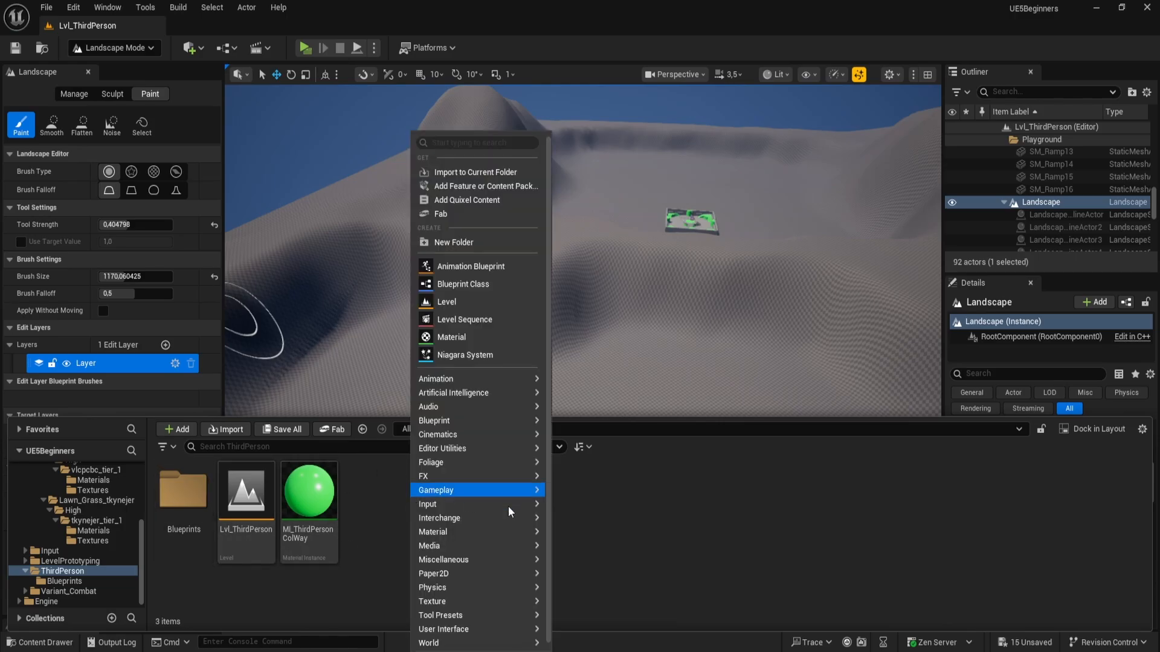
click(465, 337)
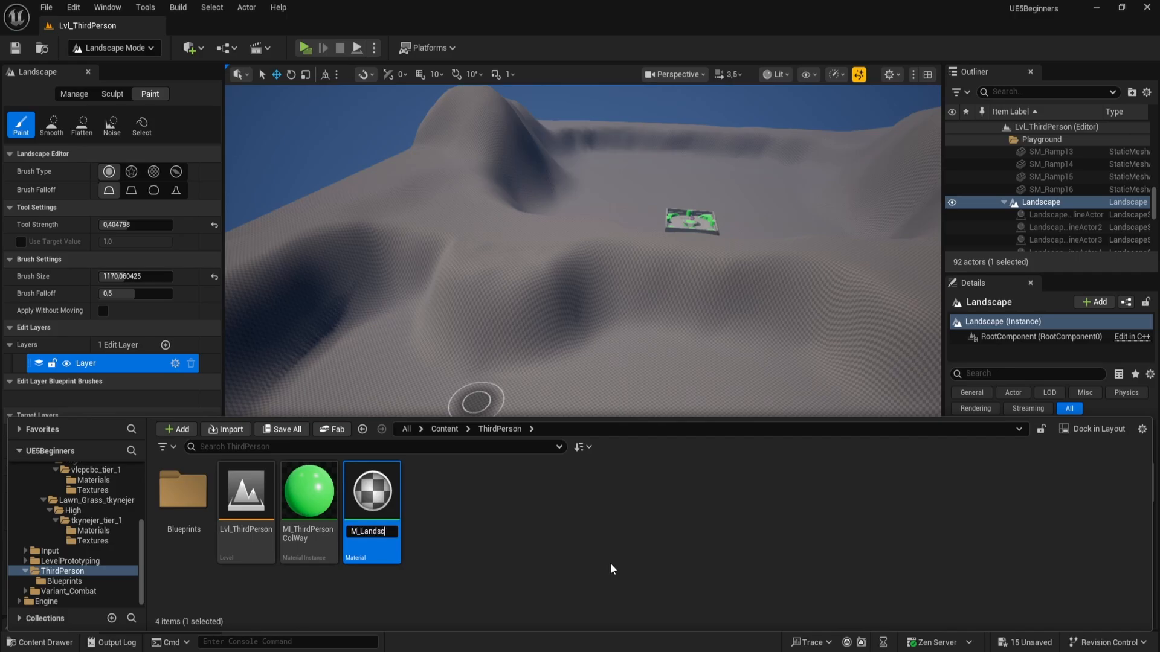
text(M_Landscape)
key(Return)
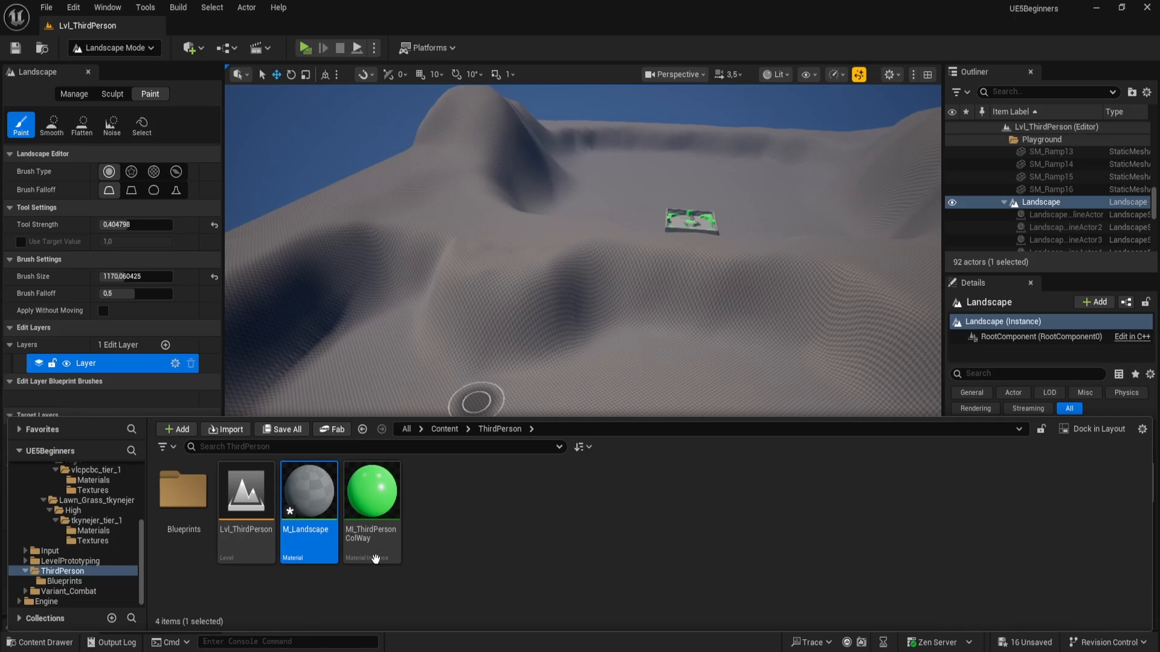
- Reopen the ThirdPerson folder's content and select the M_Landscape material
click(621, 535)
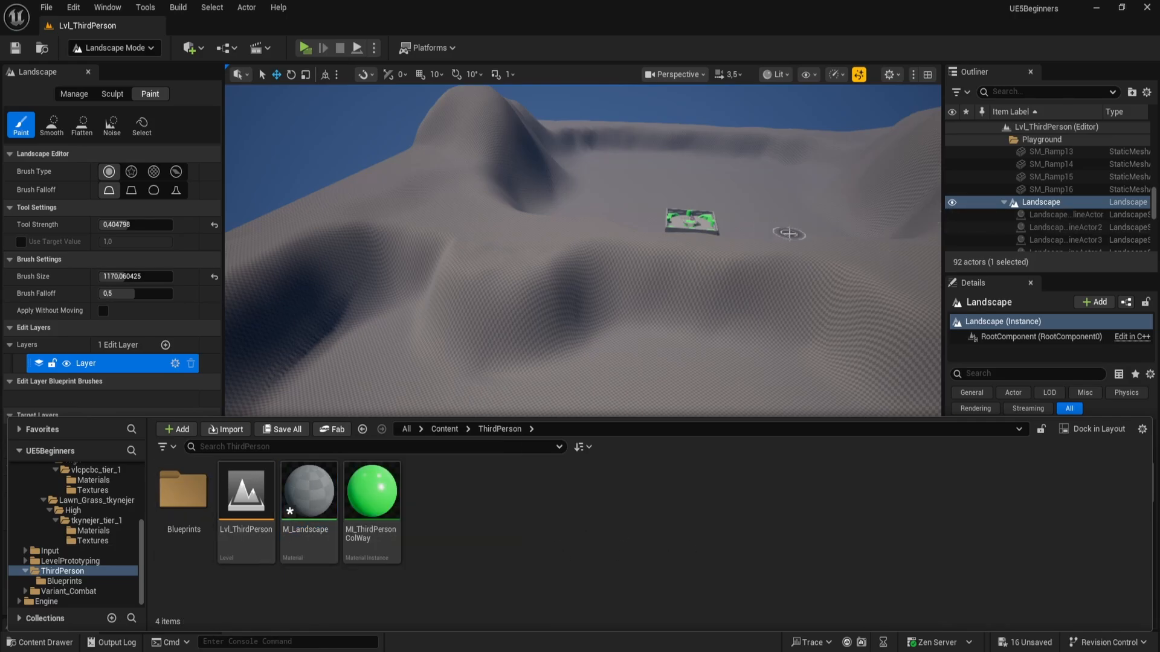
right_drag(789, 233, 792, 238)
key(ctrl+space)
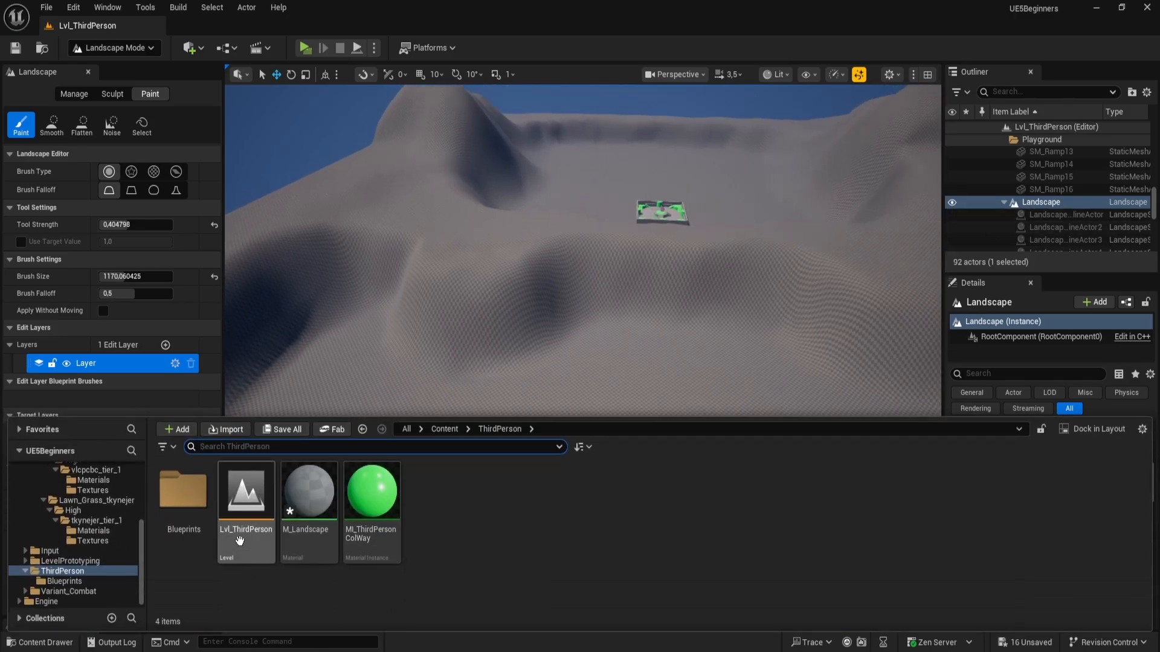
click(308, 501)
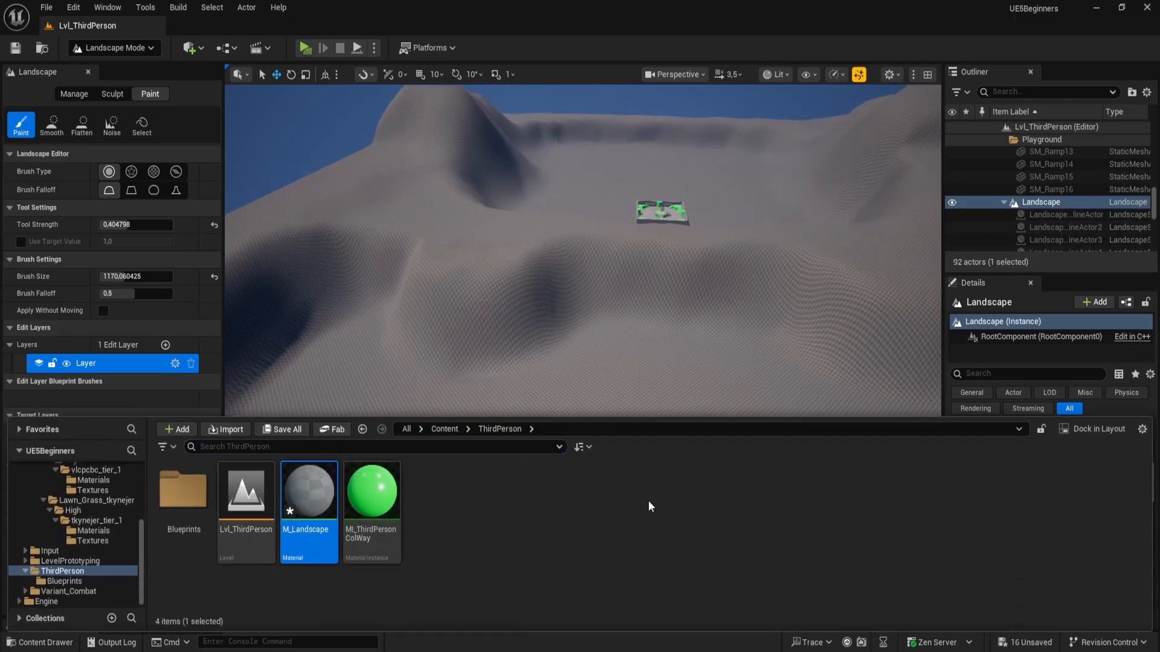
- Assign M_Landscape as the Landscape Material of the Landscape actor
click(1051, 208)
scroll(1014, 482, down, 1)
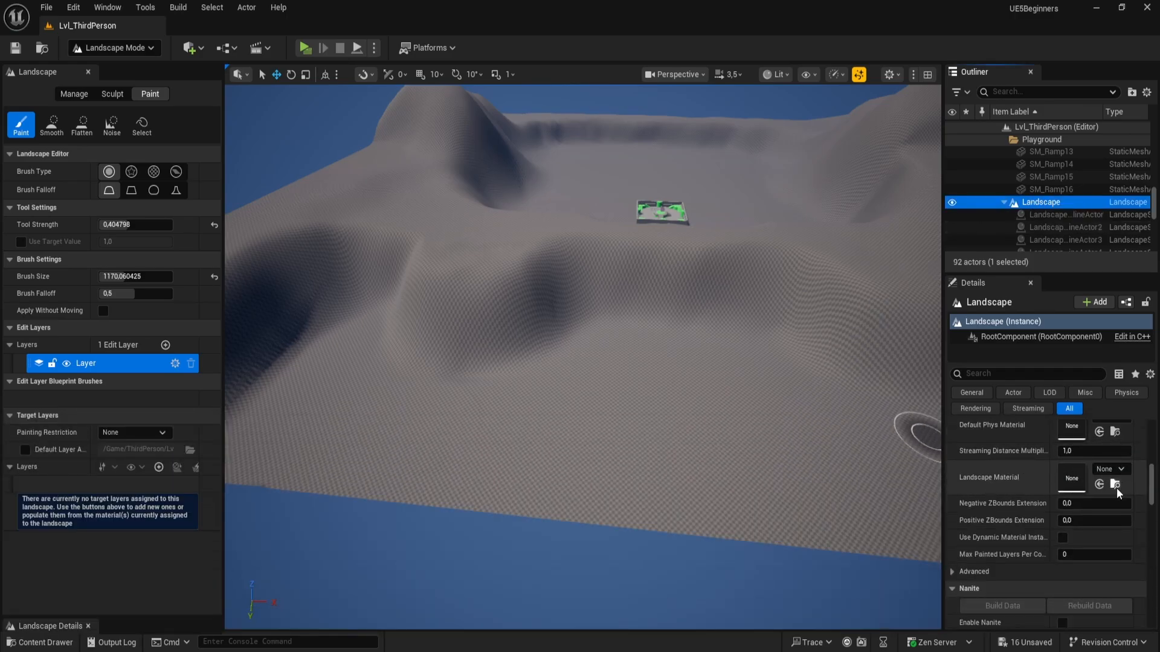
click(1109, 471)
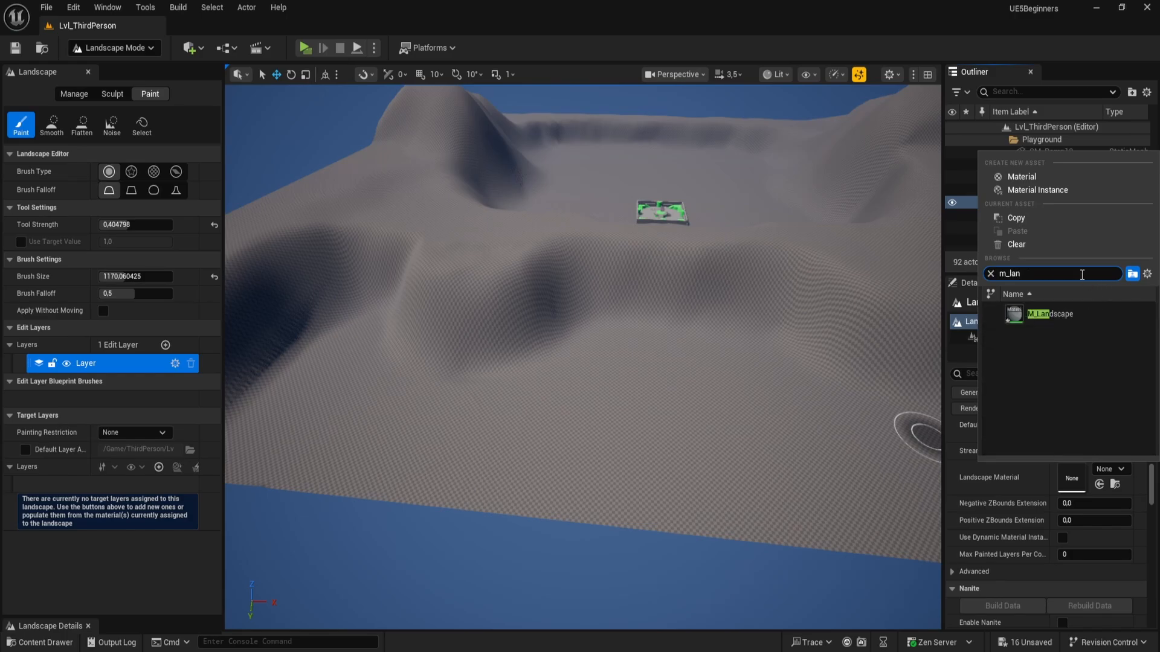
click(1056, 313)
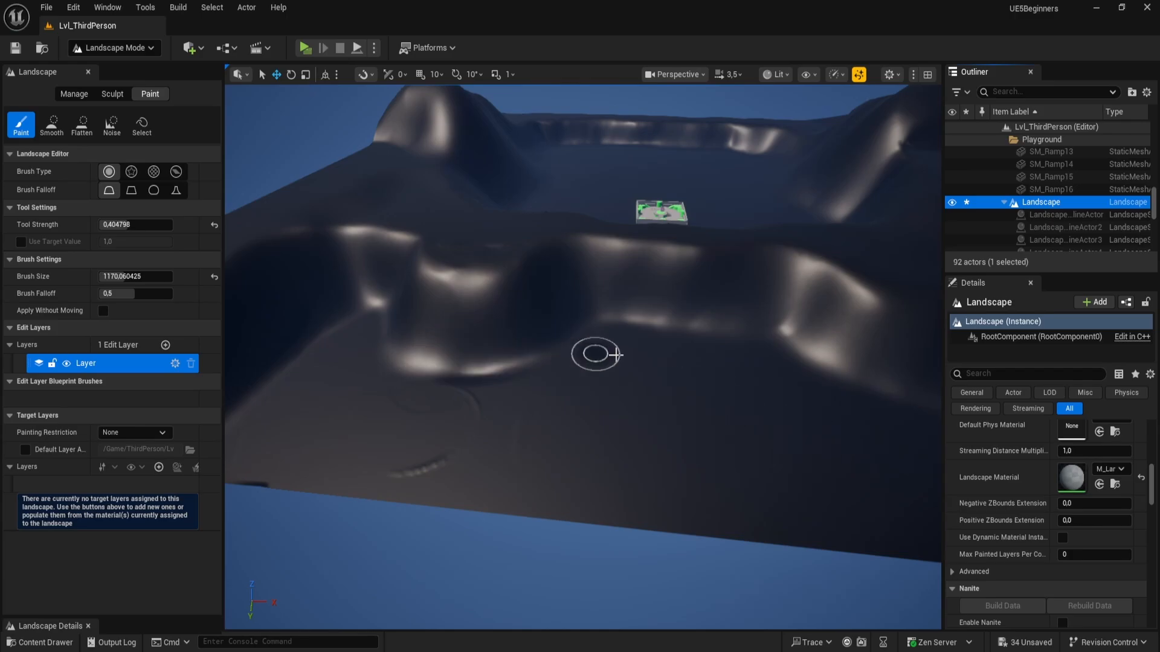
right_drag(606, 329, 597, 281)
- Open the M_Landscape material from the ThirdPerson folder for editing
key(ctrl+space)
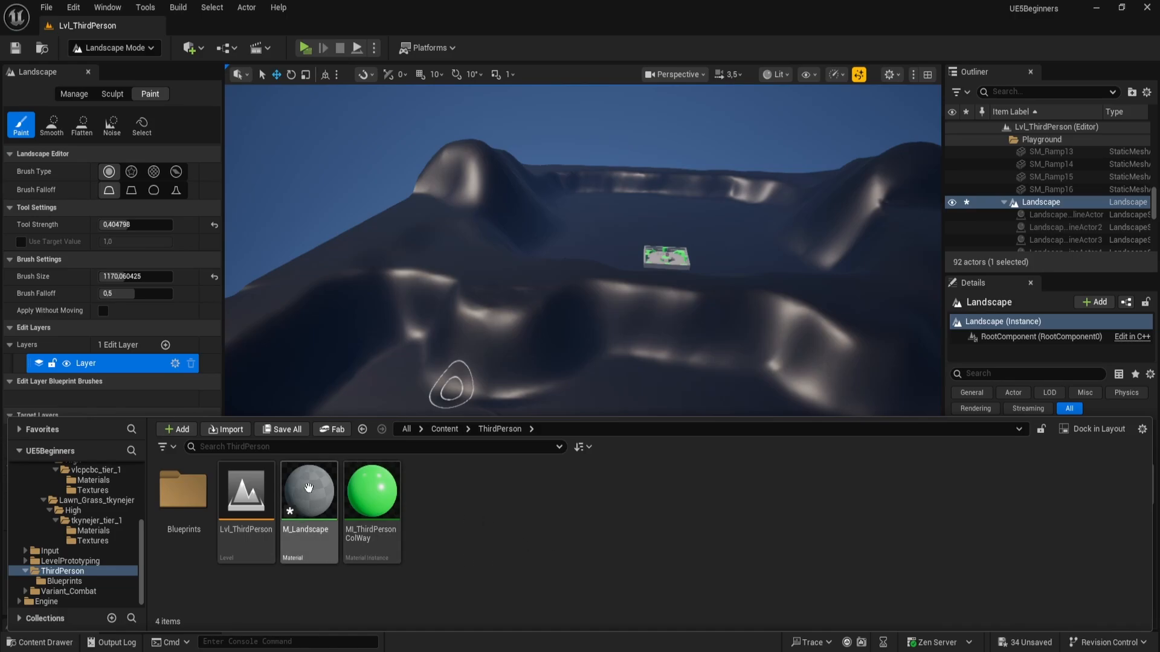
click(310, 488)
double_click(314, 488)
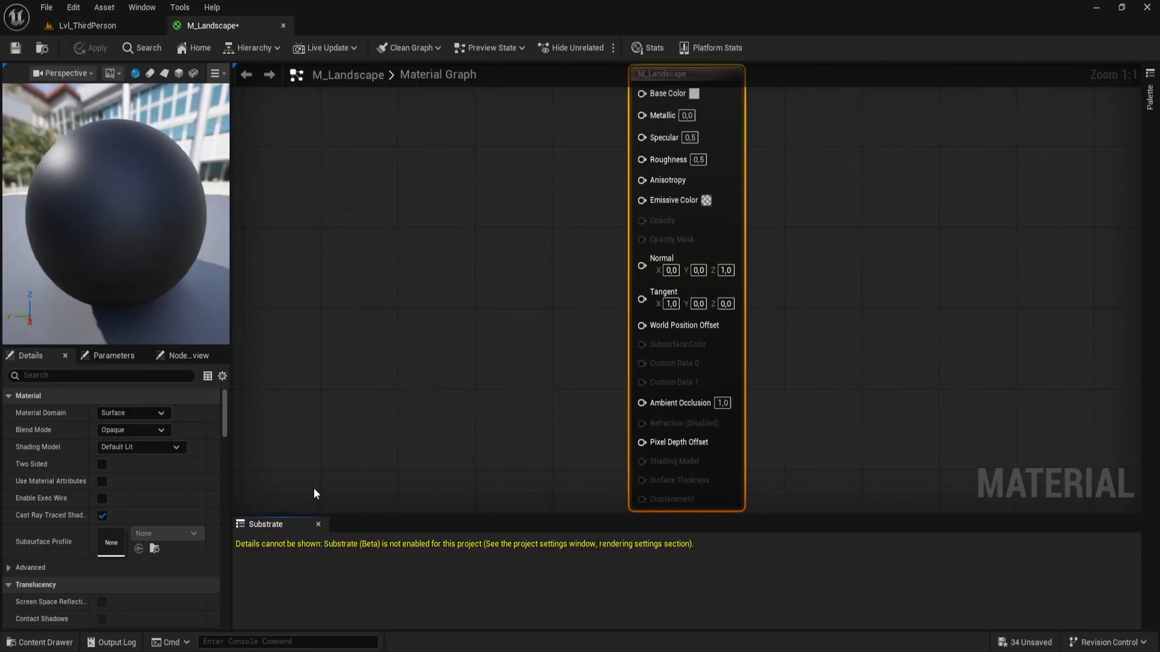
- Enable Use Material Attributes for the M_Landscape material
right_drag(431, 226, 572, 205)
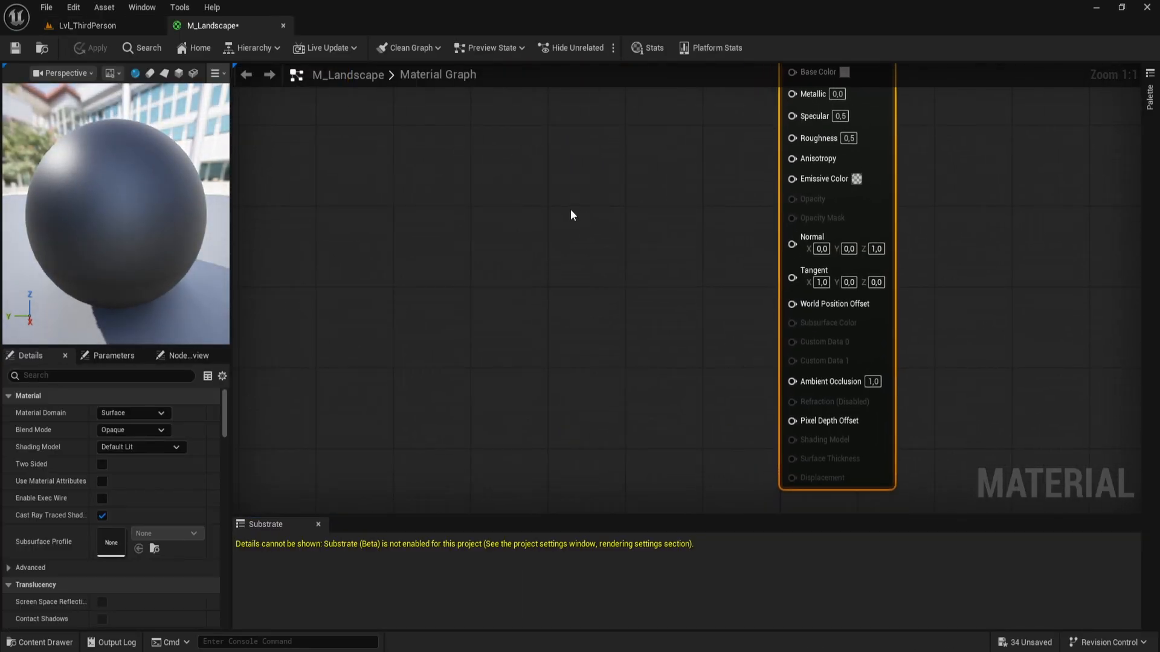
scroll(578, 223, down, 3)
right_drag(615, 242, 660, 269)
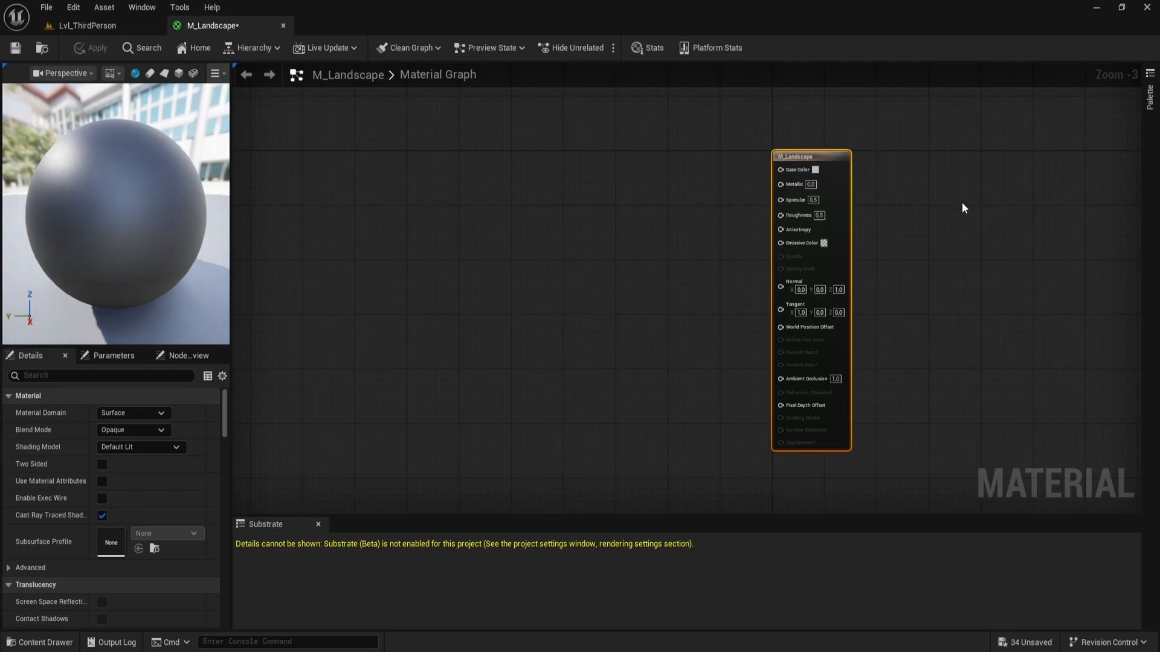
right_drag(963, 208, 891, 246)
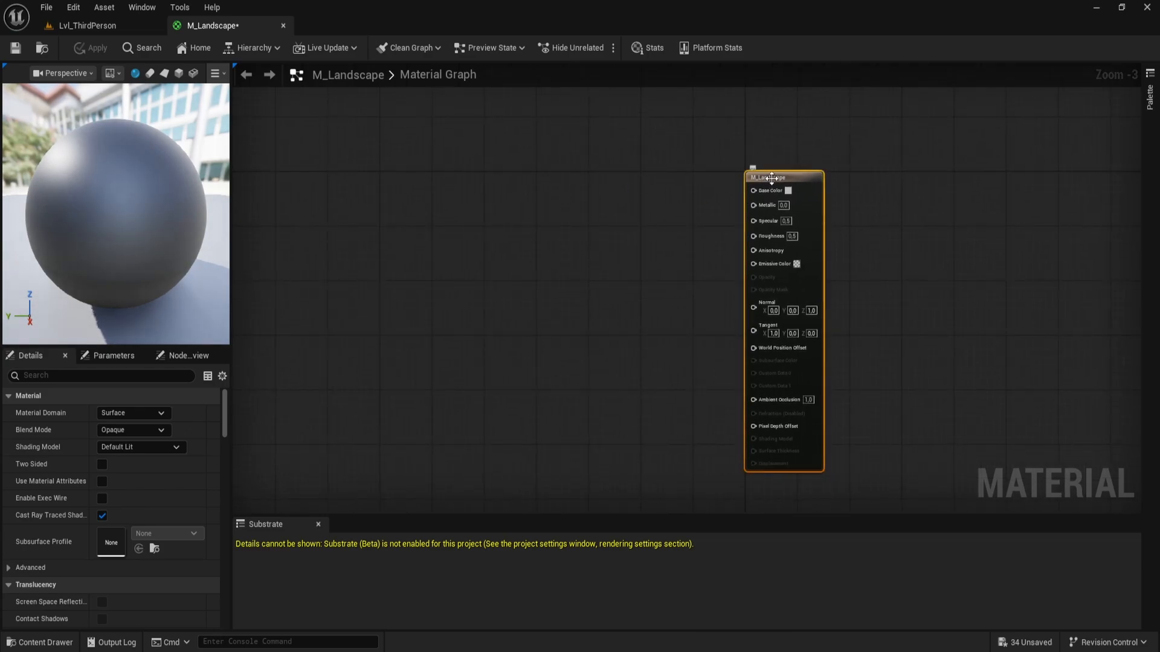
scroll(112, 495, down, 3)
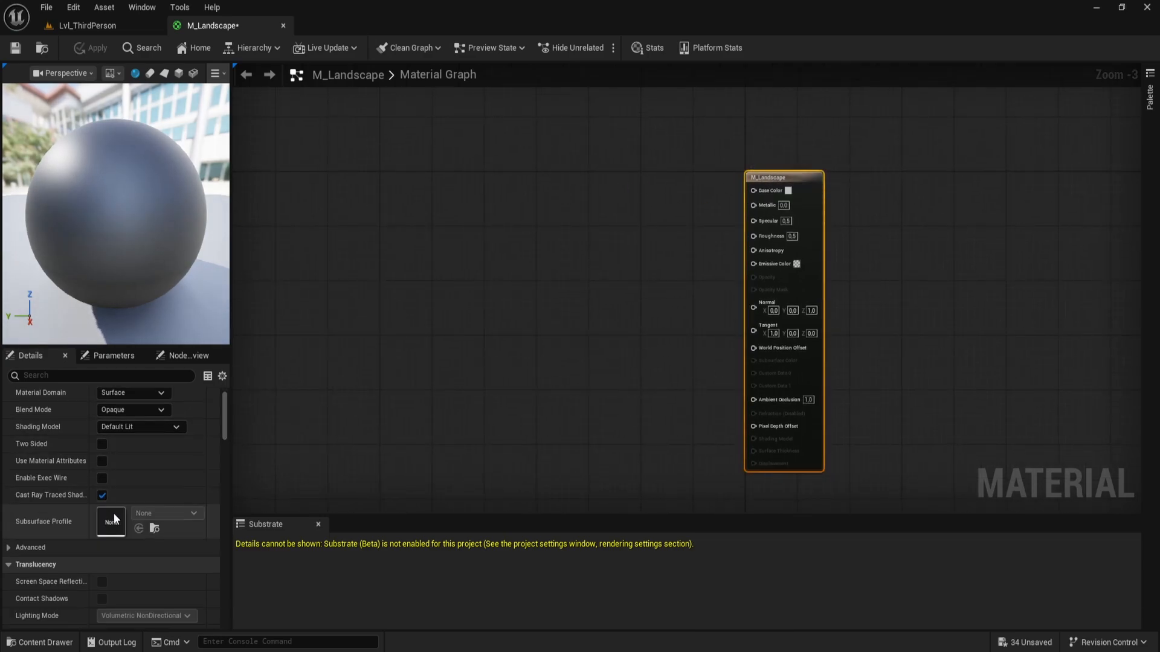
scroll(115, 512, up, 2)
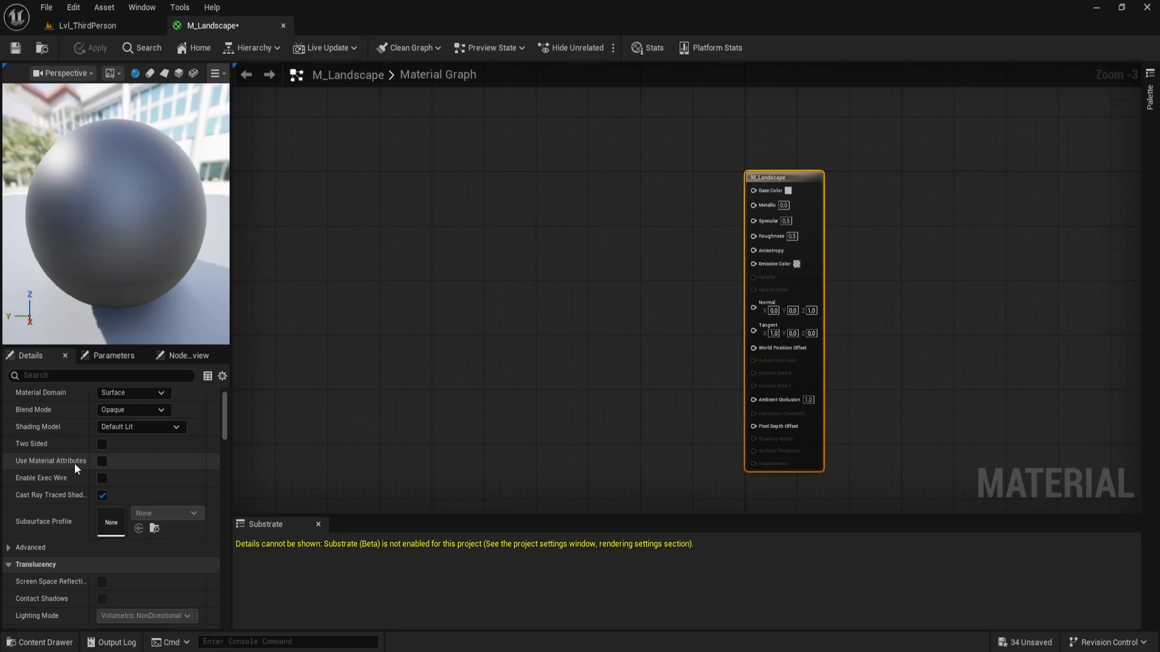
click(102, 462)
- Add a LandscapeLayerBlend node connected to the Material Attributes input and place it just before the M_Landscape output node
right_drag(535, 309, 591, 336)
scroll(748, 338, up, 3)
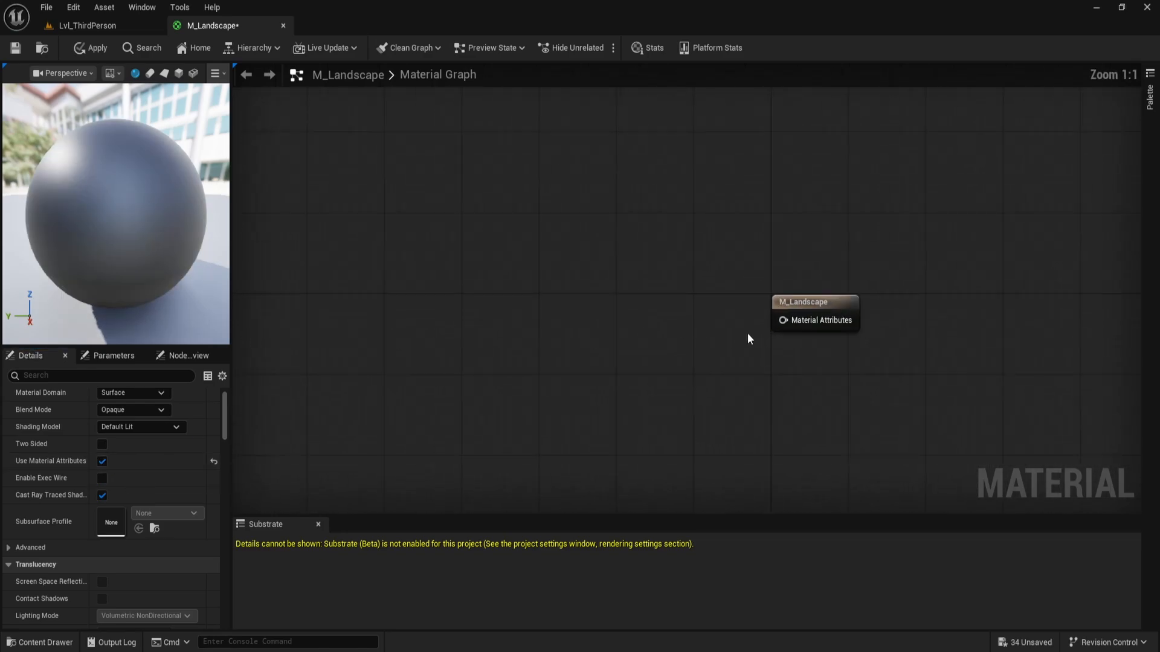
drag(781, 321, 657, 327)
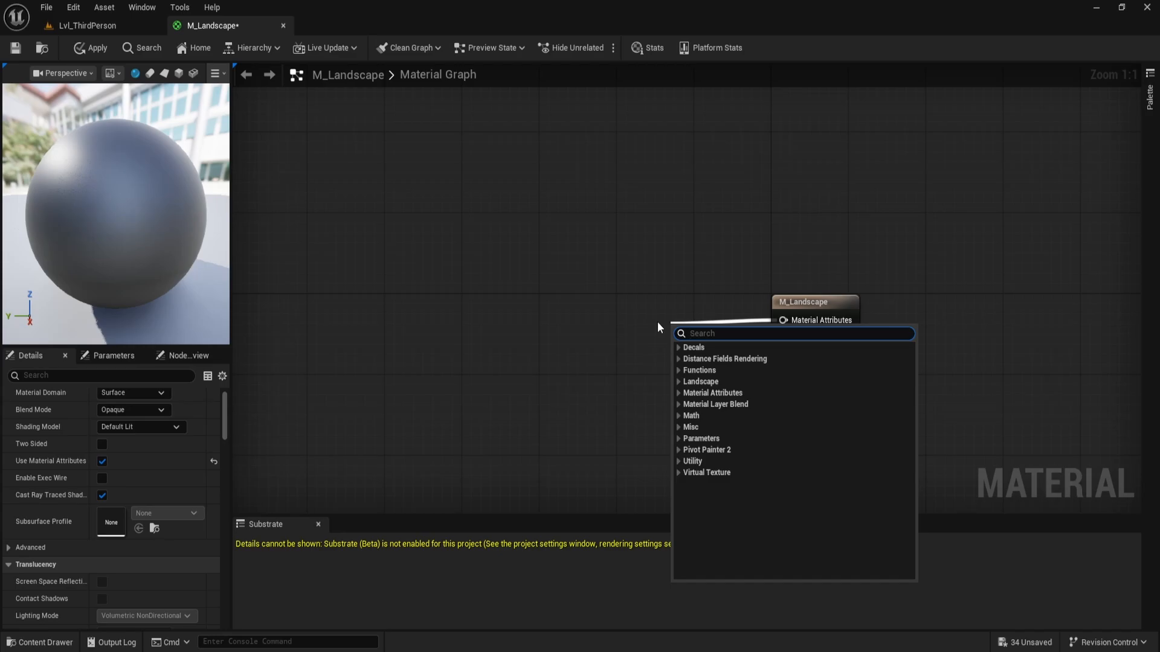
text(blend)
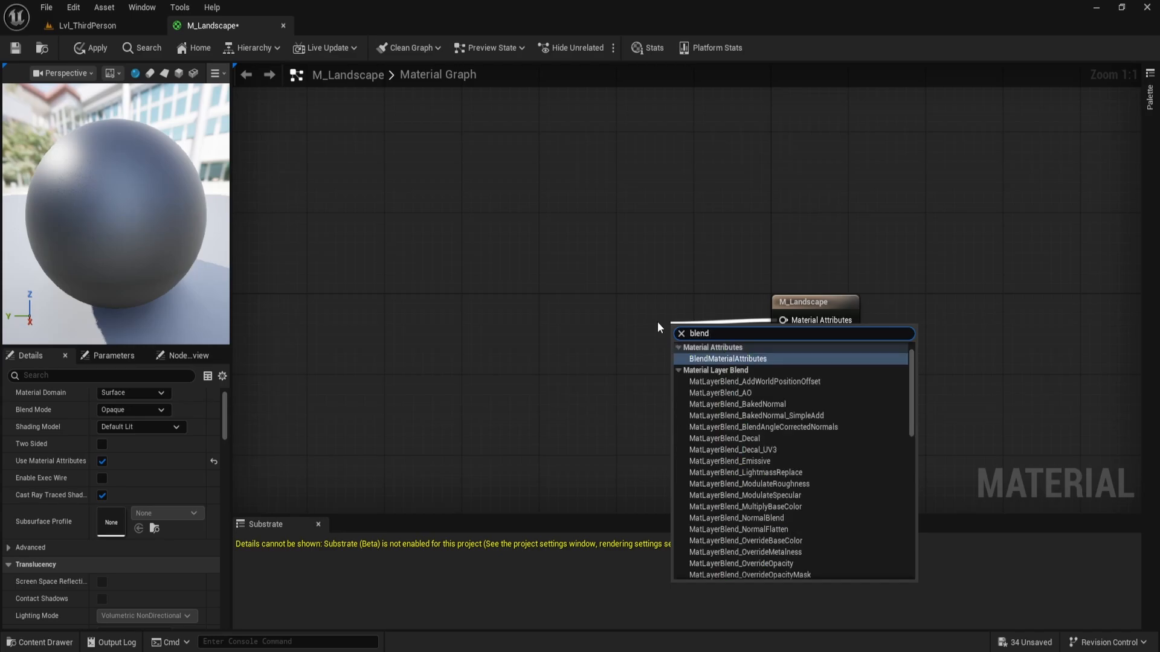
key(ctrl+a)
text(la)
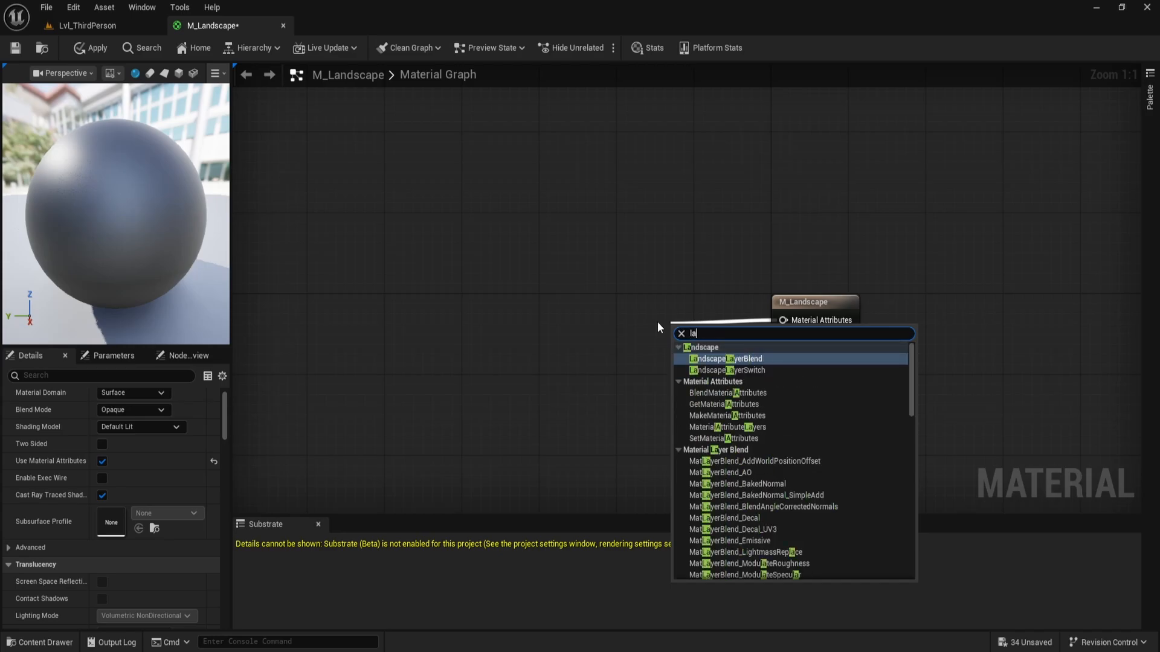
text(ndscape)
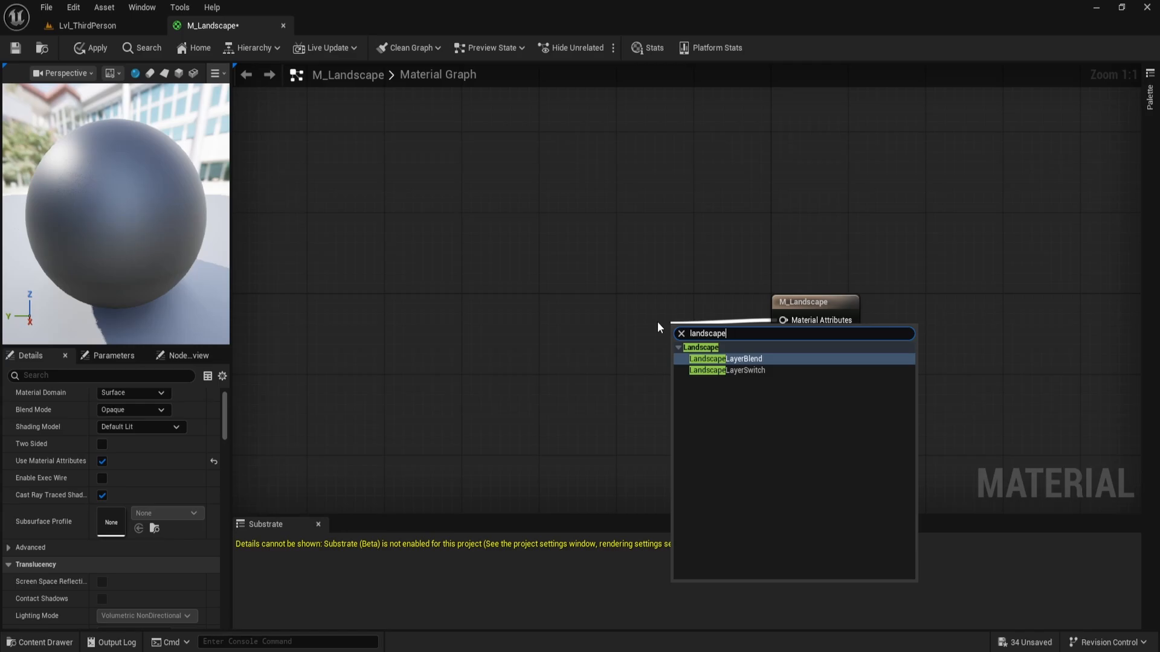
key(Return)
drag(745, 324, 644, 303)
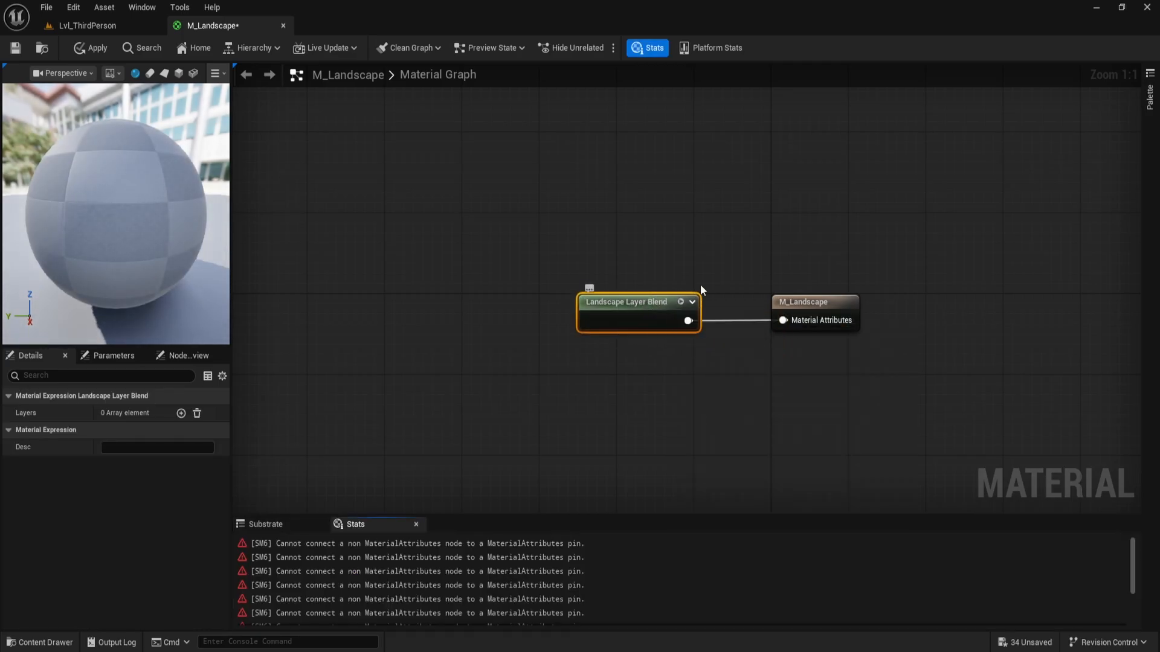
- Add three layer elements to the Landscape Layer Blend node
right_drag(701, 287, 821, 268)
right_drag(668, 281, 730, 279)
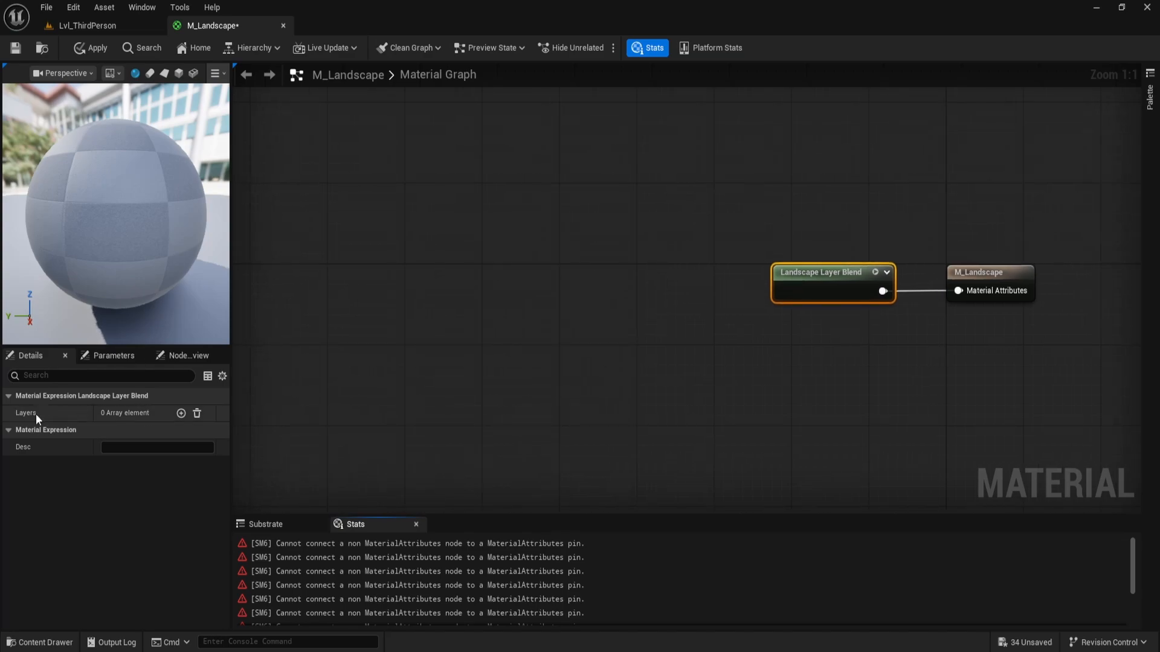
click(180, 413)
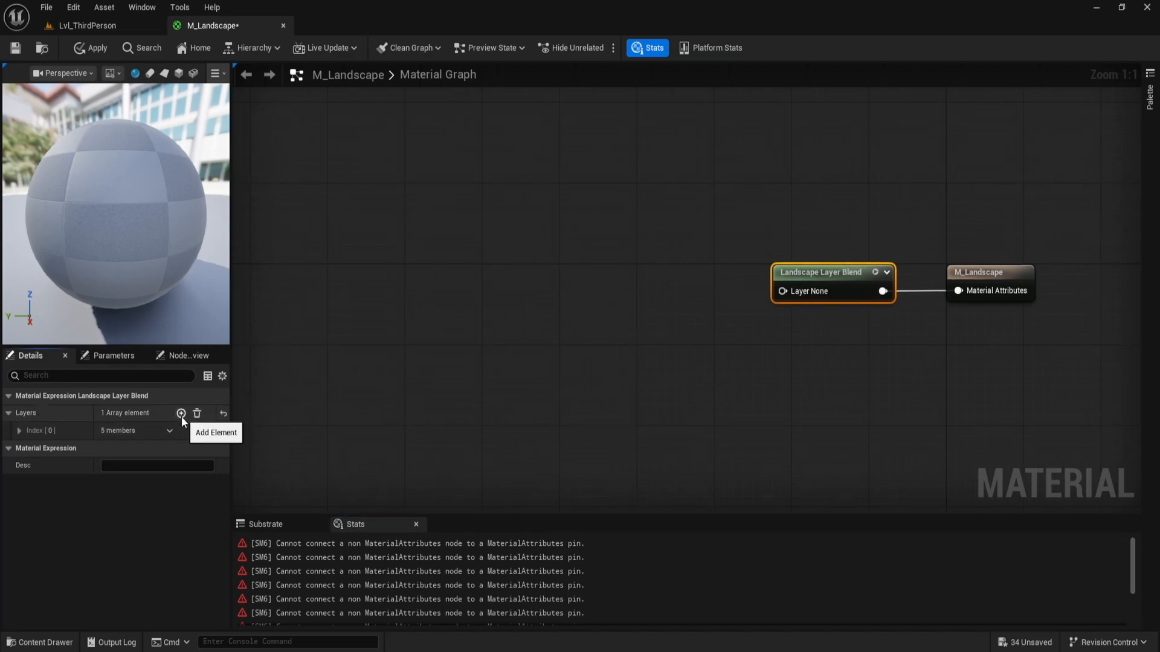
click(180, 414)
click(181, 413)
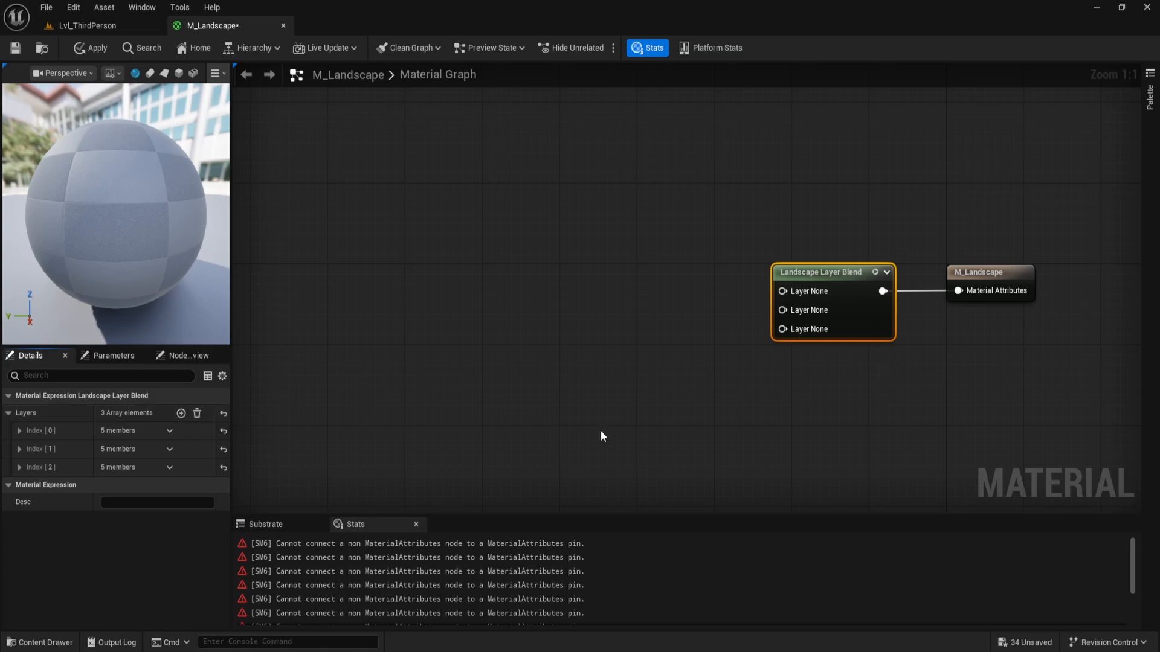
- Name the first layer of the Landscape Layer Blend node Grass
click(19, 431)
click(134, 449)
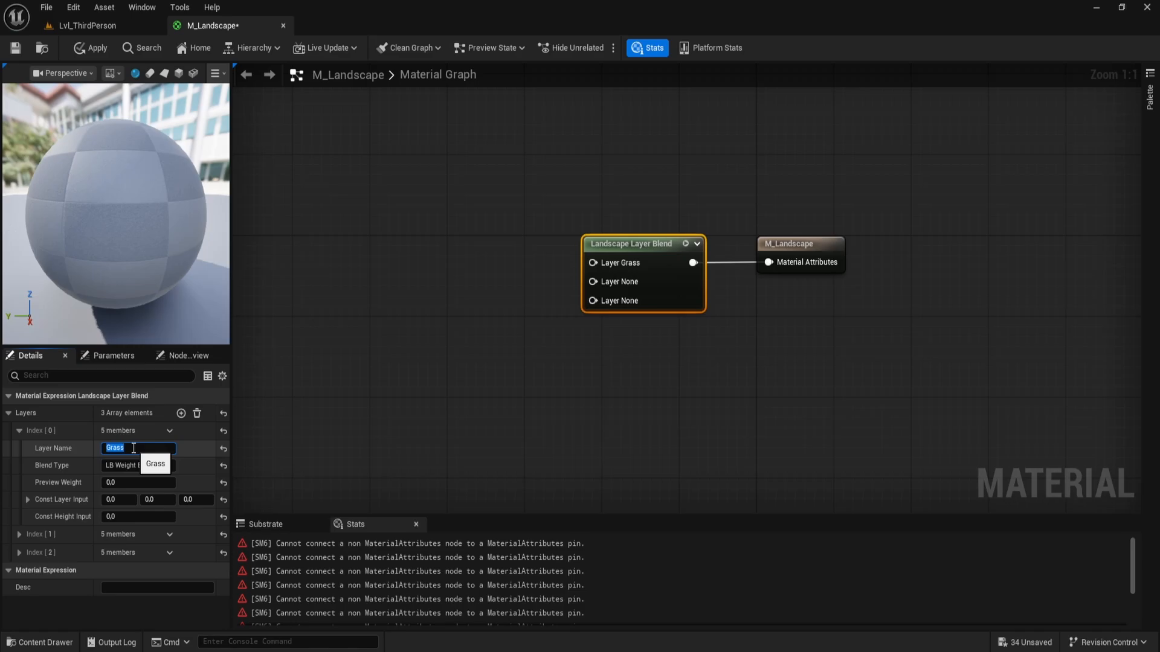
click(20, 430)
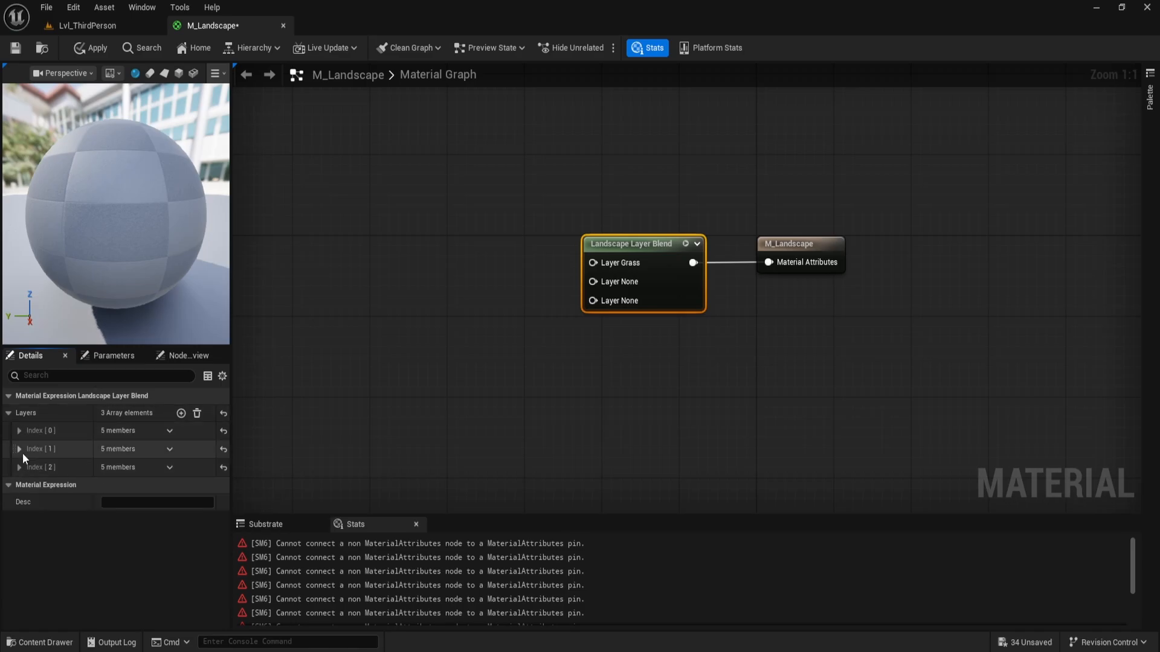
click(18, 449)
- Browse the project content to the Fab > Megascans > Surfaces folder to check the imported surfaces
click(300, 428)
key(ctrl+space)
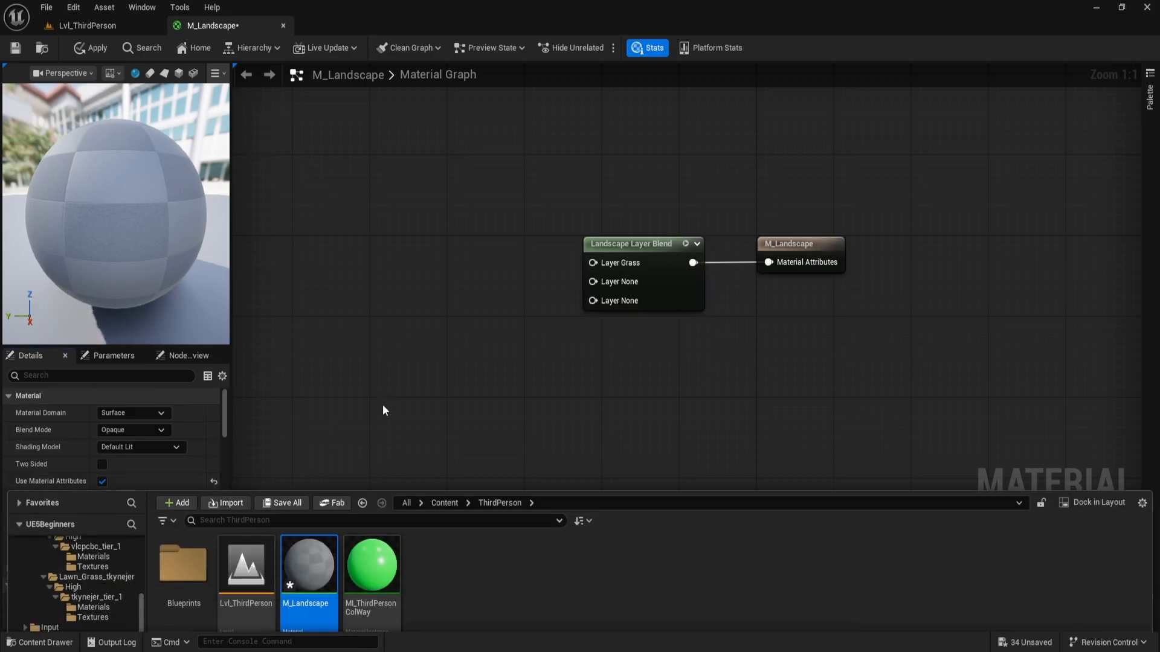
click(445, 426)
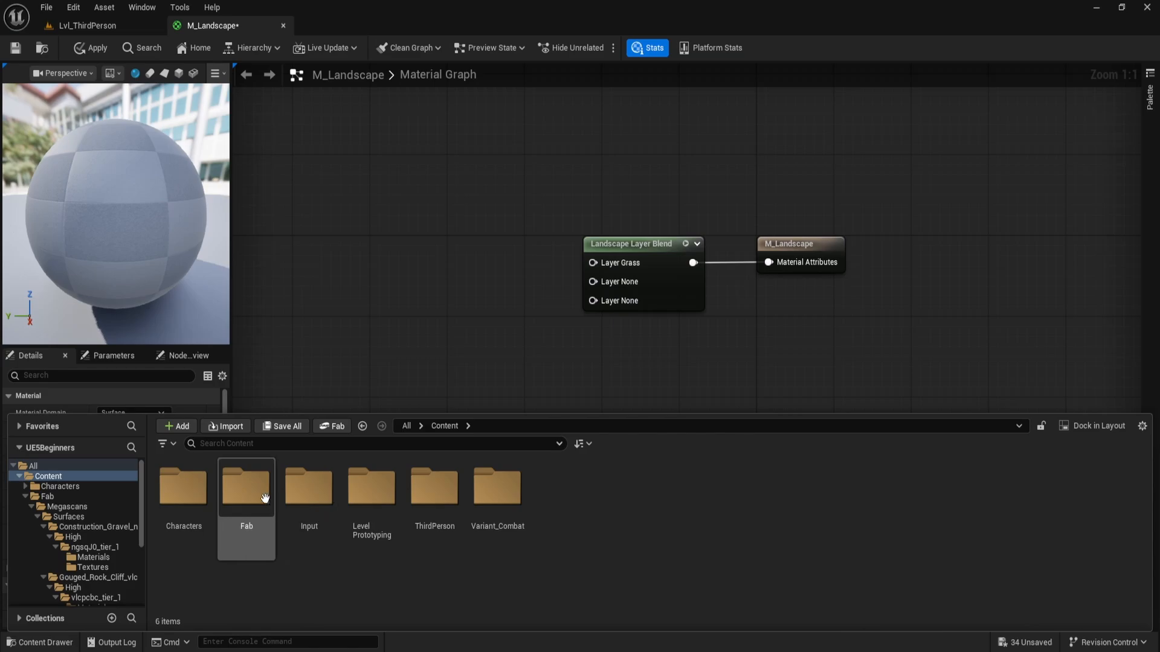
double_click(246, 489)
double_click(176, 496)
double_click(174, 499)
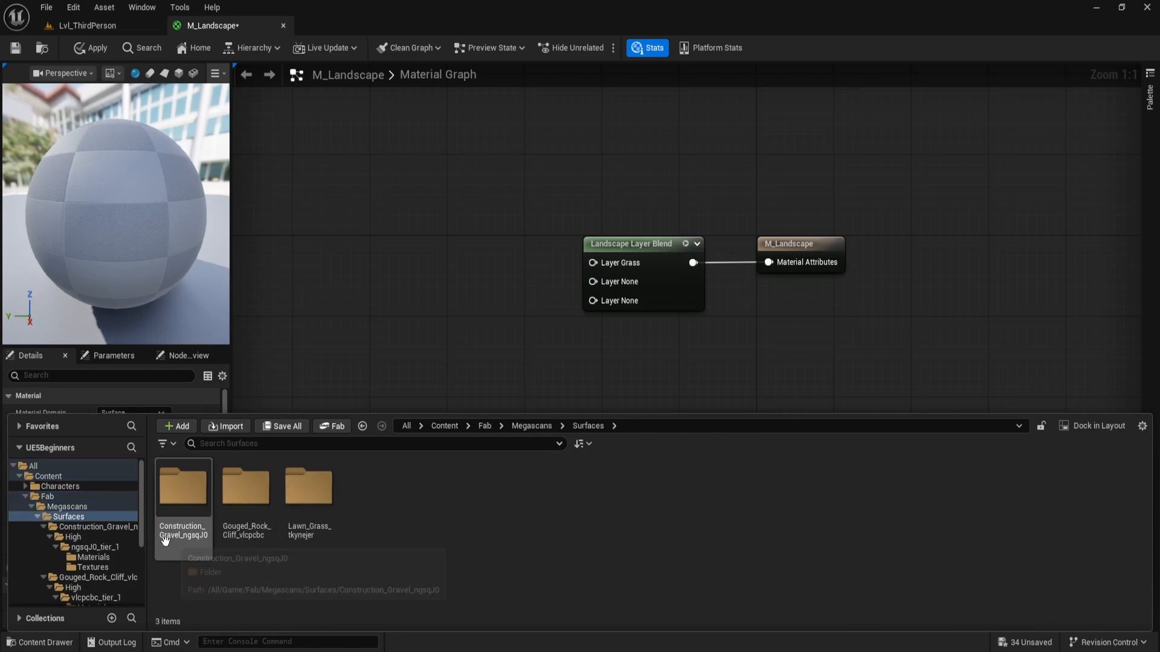
- Name the second and third layers of the Landscape Layer Blend node Gravel and Rock
right_drag(427, 306, 428, 307)
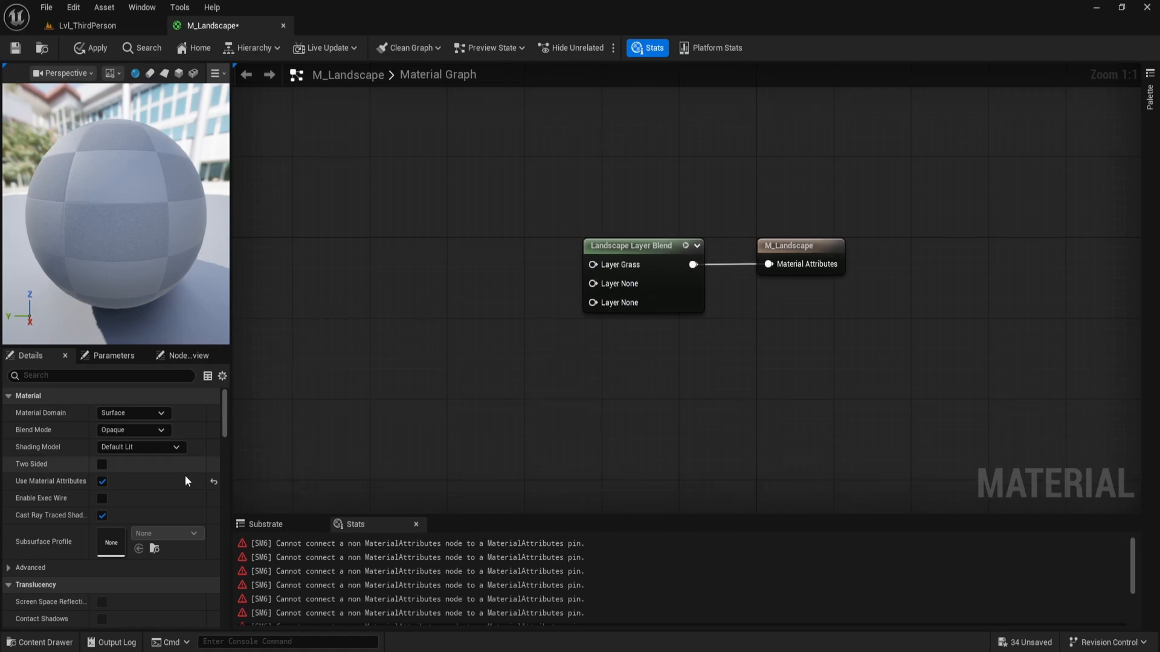
click(640, 249)
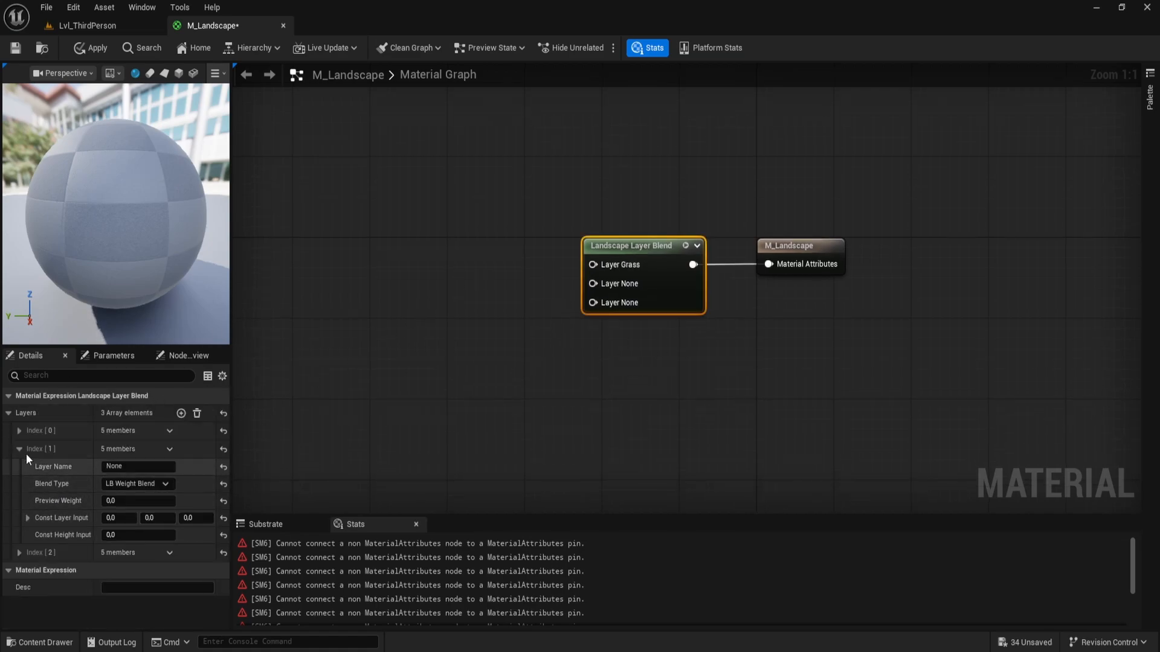
click(19, 449)
click(145, 467)
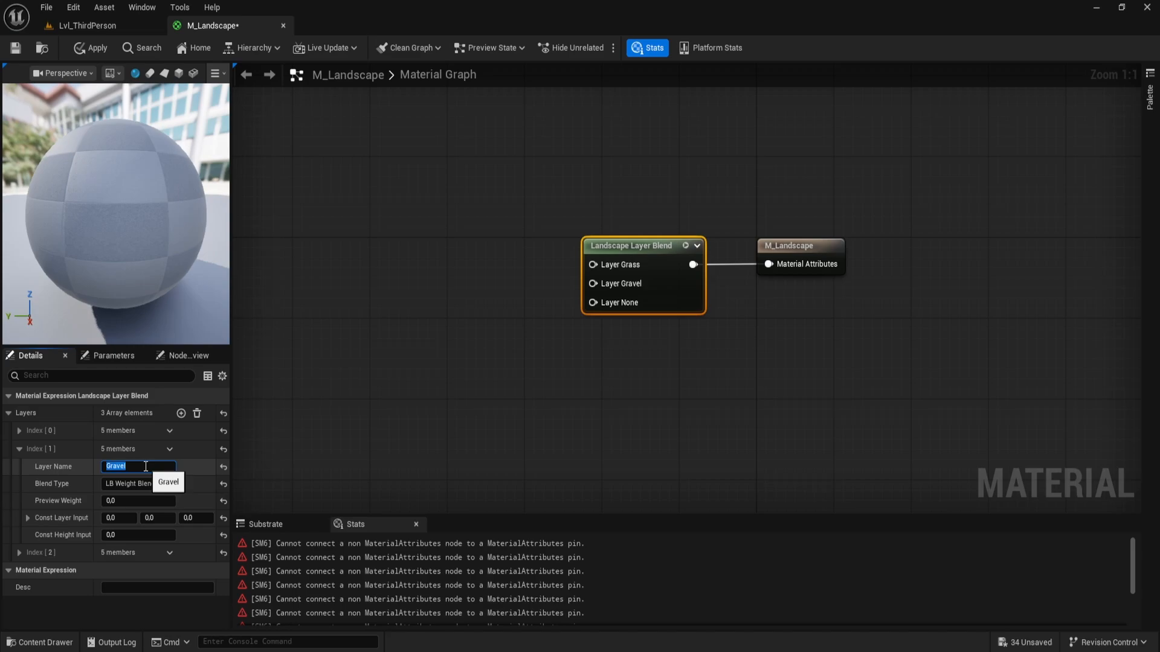
click(19, 450)
click(19, 467)
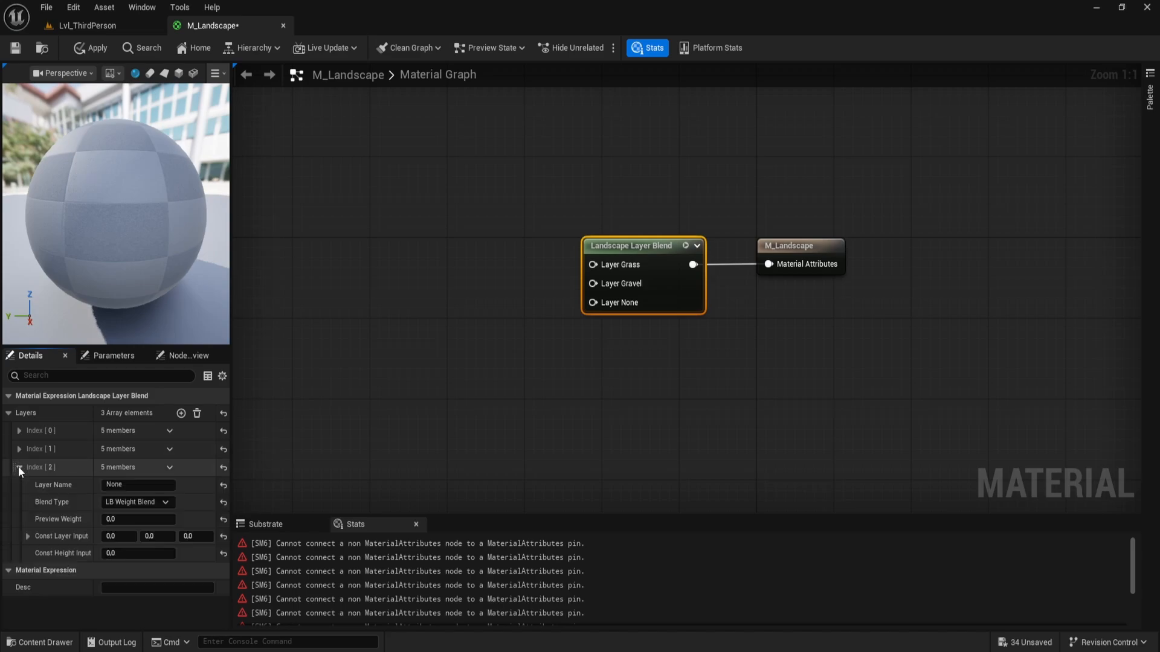
click(148, 486)
- Add a MakeMaterialAttributes node feeding the Layer Grass input of the Landscape Layer Blend
right_drag(415, 387, 482, 385)
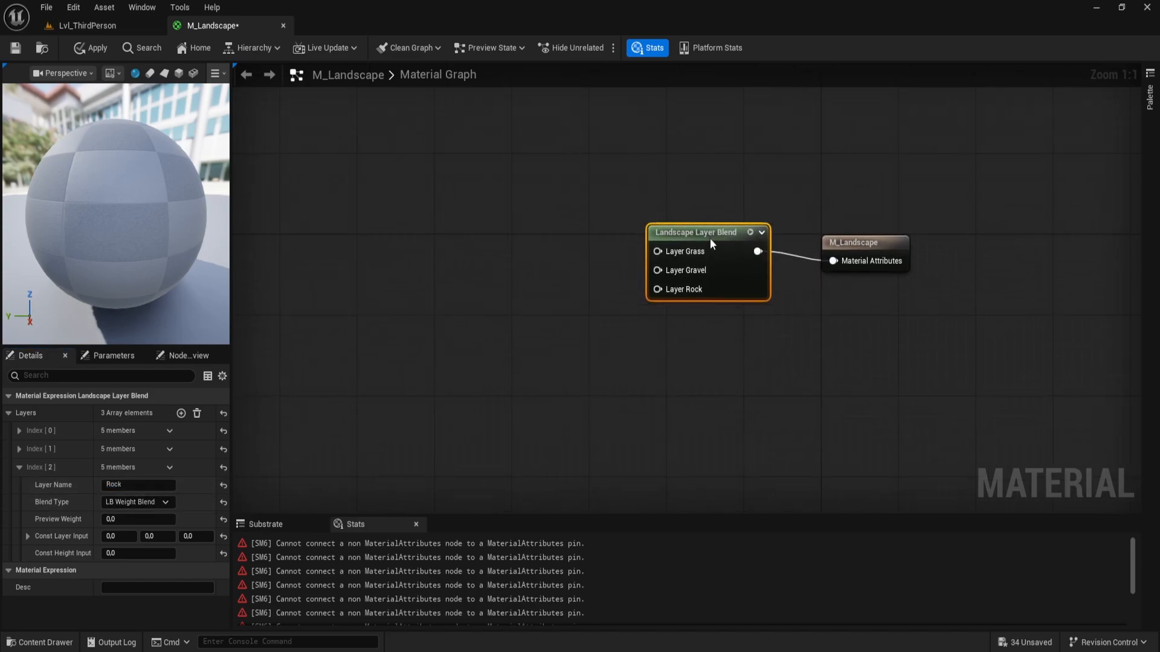
right_drag(478, 259, 545, 315)
scroll(635, 313, down, 1)
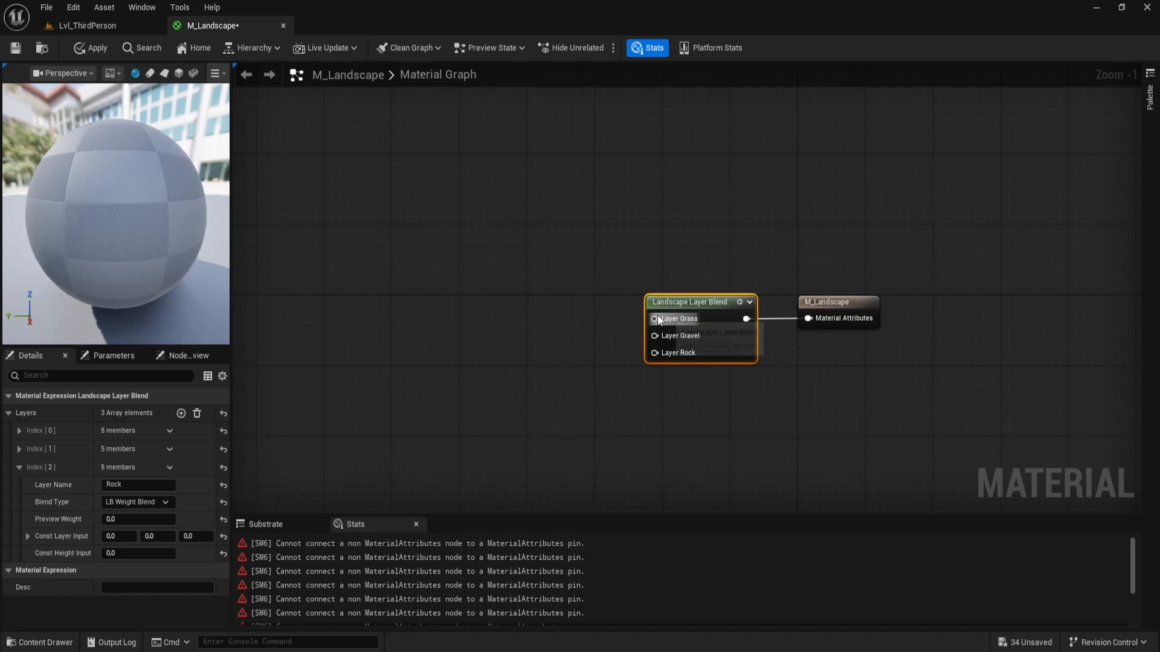
drag(654, 319, 484, 196)
text(make mate)
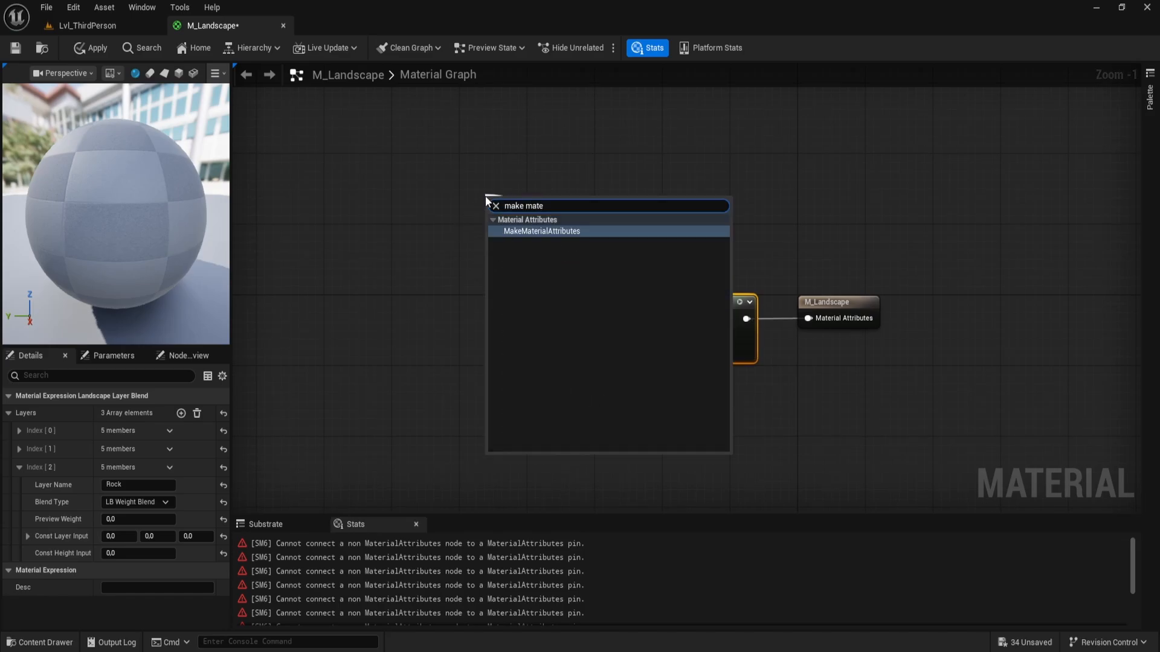
key(Return)
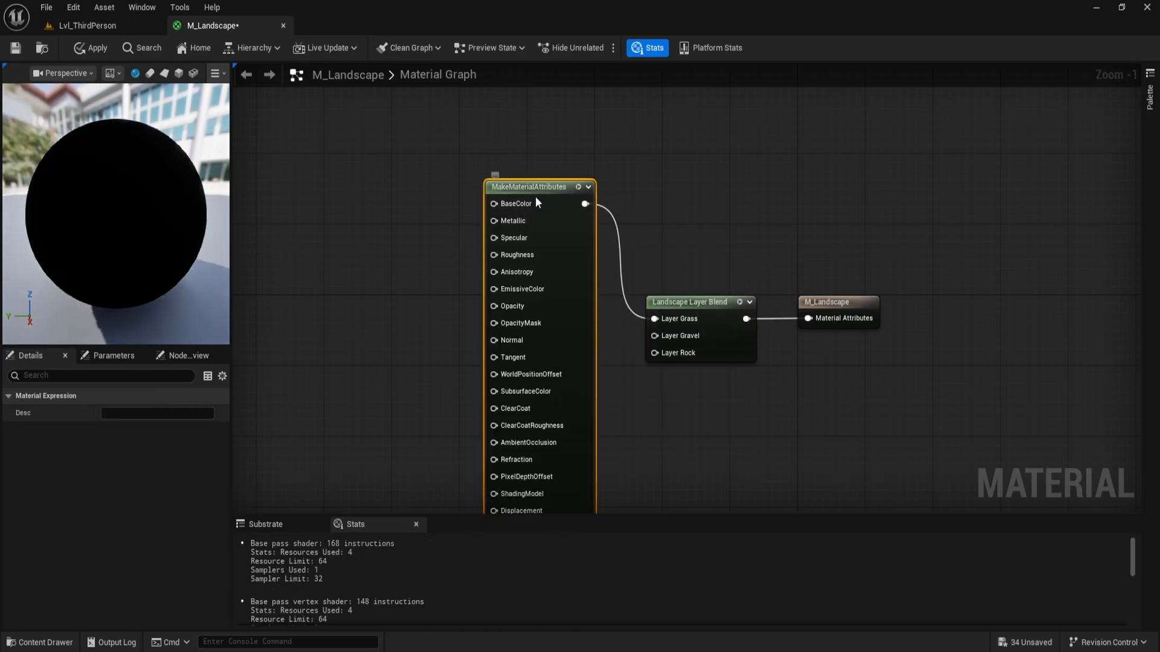
- Move the MakeMaterialAttributes node upward and stack two duplicates of it below, for the Gravel and Rock layers
scroll(684, 202, down, 3)
right_drag(684, 201, 683, 289)
drag(573, 230, 576, 126)
right_drag(547, 356, 549, 243)
key(ctrl+d)
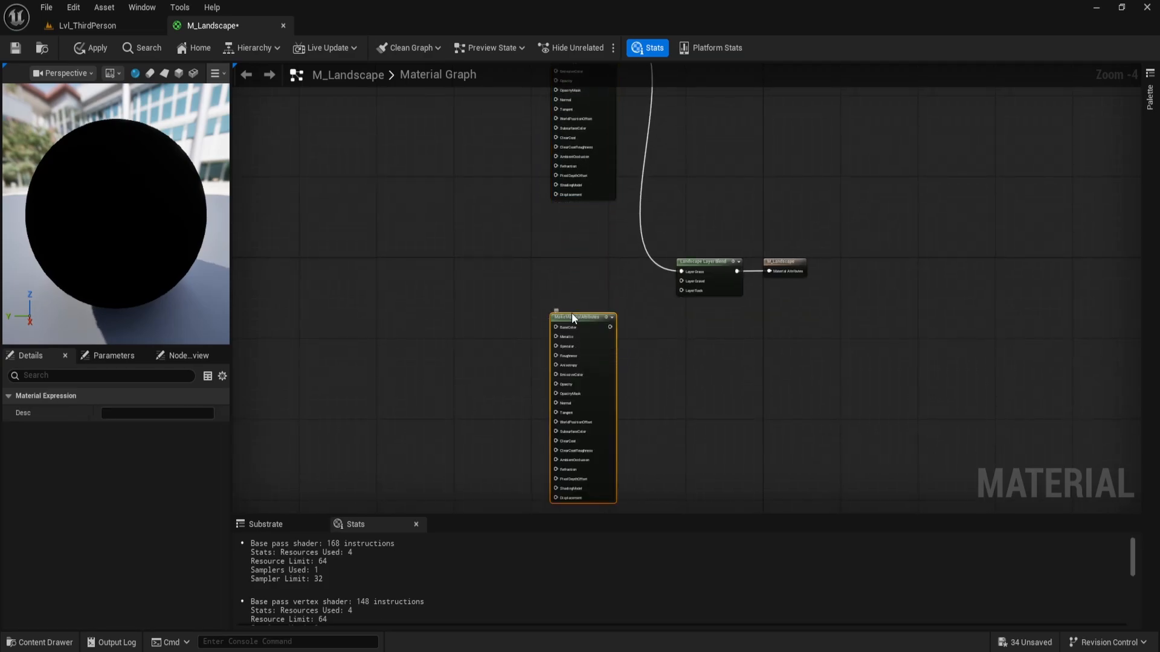
click(578, 289)
drag(579, 318, 574, 226)
right_drag(515, 327, 500, 142)
key(ctrl+d)
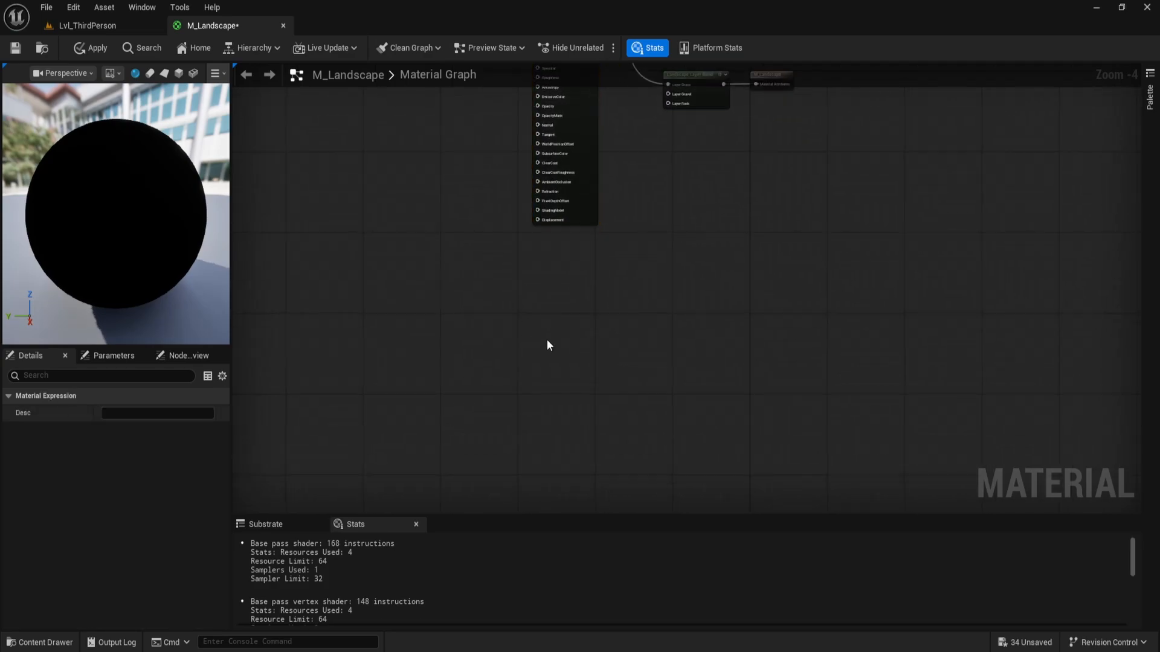
right_drag(644, 267, 571, 331)
drag(514, 405, 499, 315)
- Connect the second MakeMaterialAttributes node to Layer Gravel and the third to Layer Rock
right_drag(582, 291, 540, 397)
drag(479, 219, 554, 260)
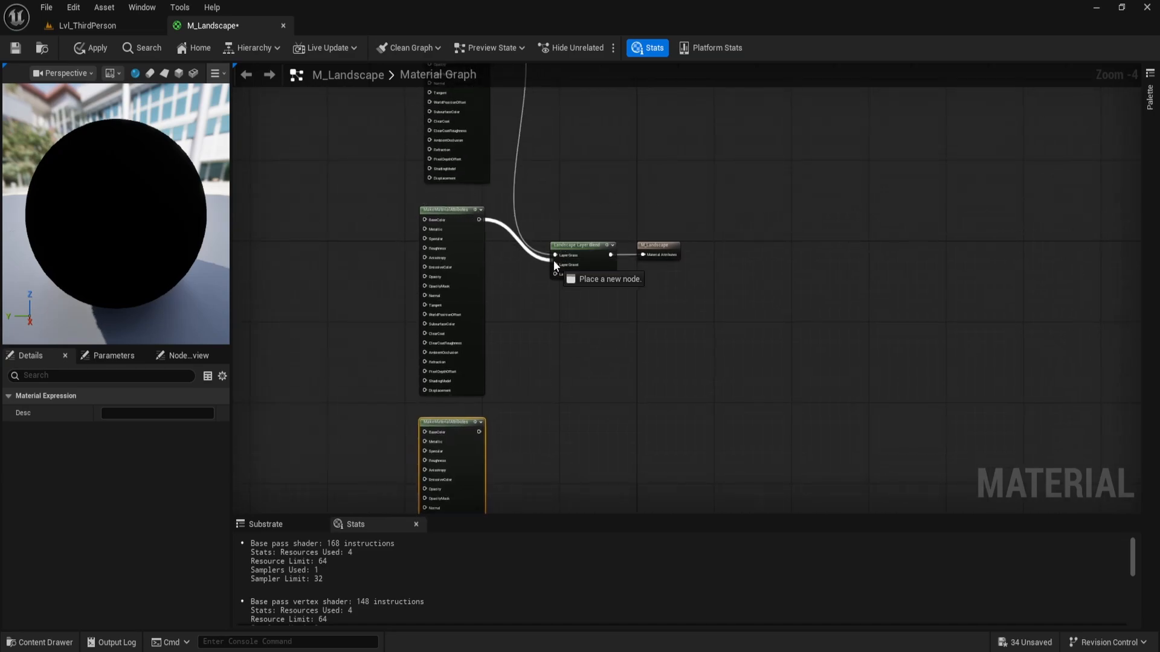
scroll(520, 296, up, 1)
drag(466, 480, 572, 266)
- Open the Textures folder of the Lawn_Grass_tkynejer surface beside the grass MakeMaterialAttributes node
right_drag(334, 168, 624, 416)
key(ctrl+space)
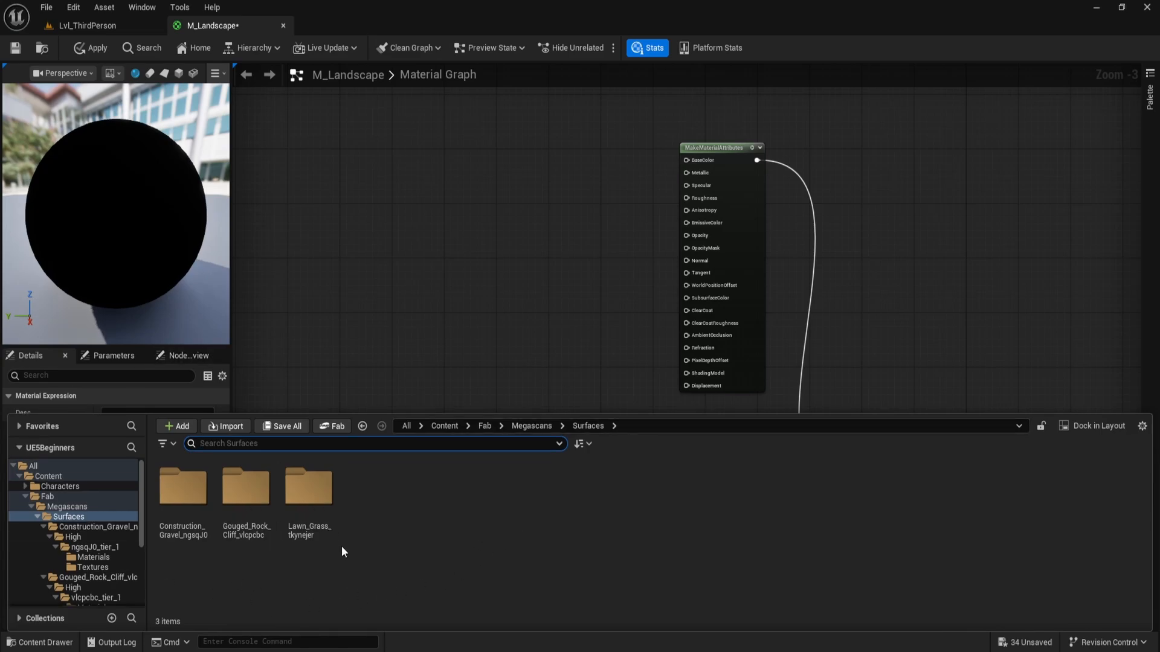
double_click(321, 515)
double_click(180, 487)
double_click(183, 486)
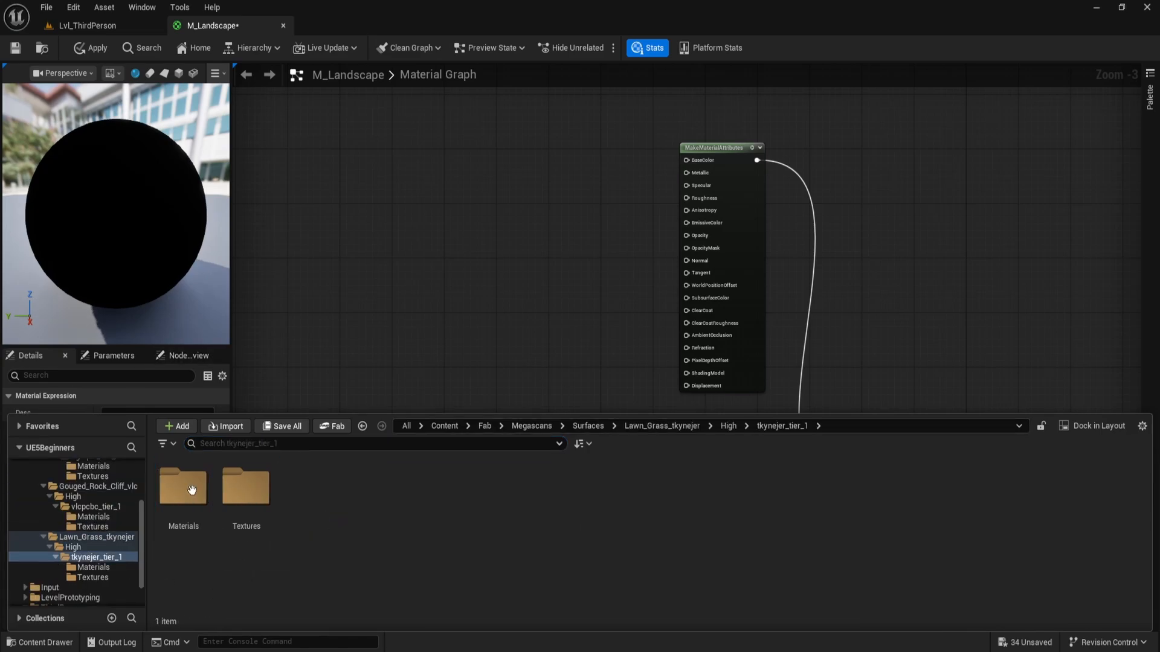
double_click(246, 486)
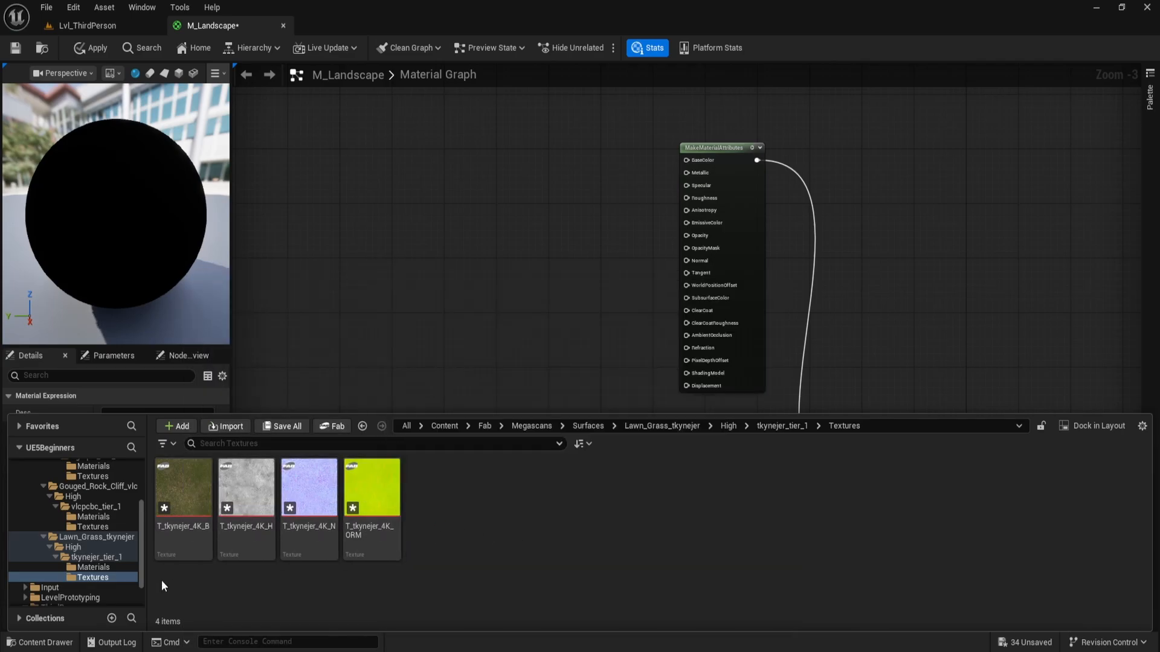
- Add T_tkynejer_4K_B and T_tkynejer_4K_N to the graph as Texture Samples, stacked beside the grass MakeMaterialAttributes node
click(185, 495)
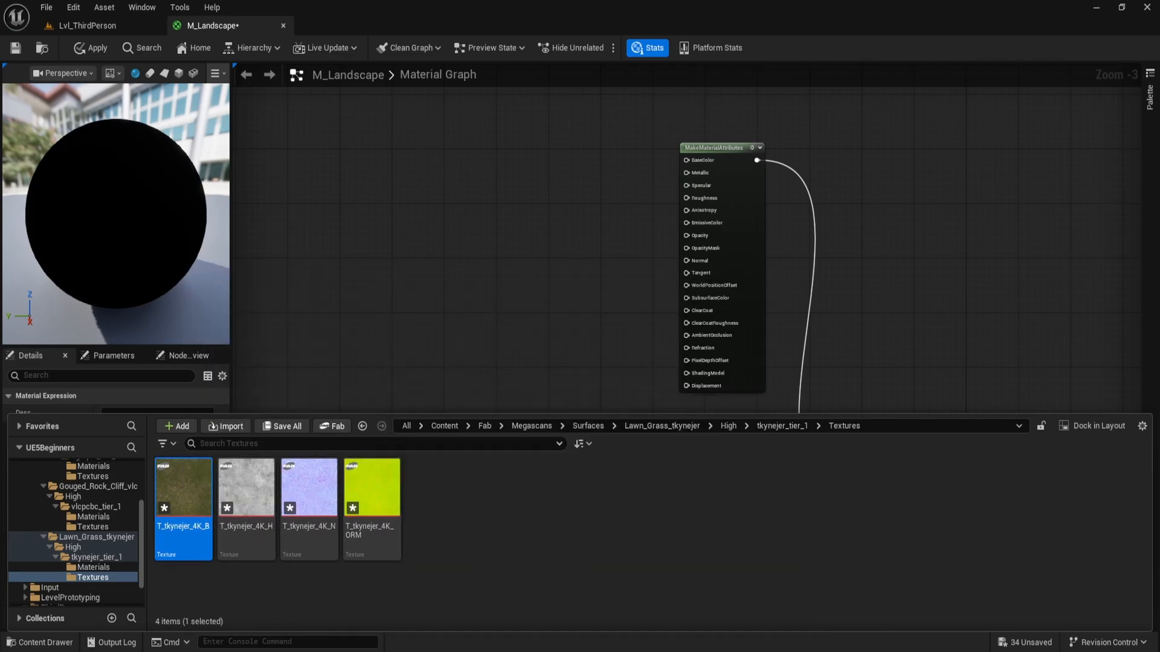
shift+click(312, 515)
click(296, 594)
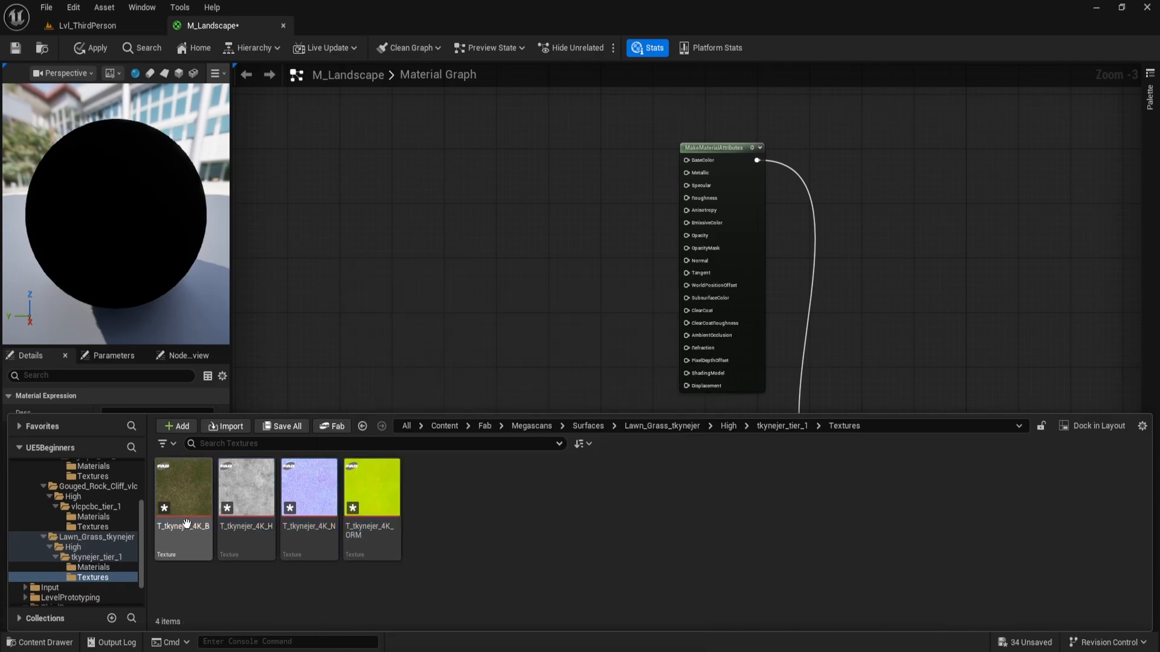
click(180, 499)
ctrl+click(309, 490)
drag(178, 487, 416, 162)
click(539, 164)
right_drag(513, 132, 523, 187)
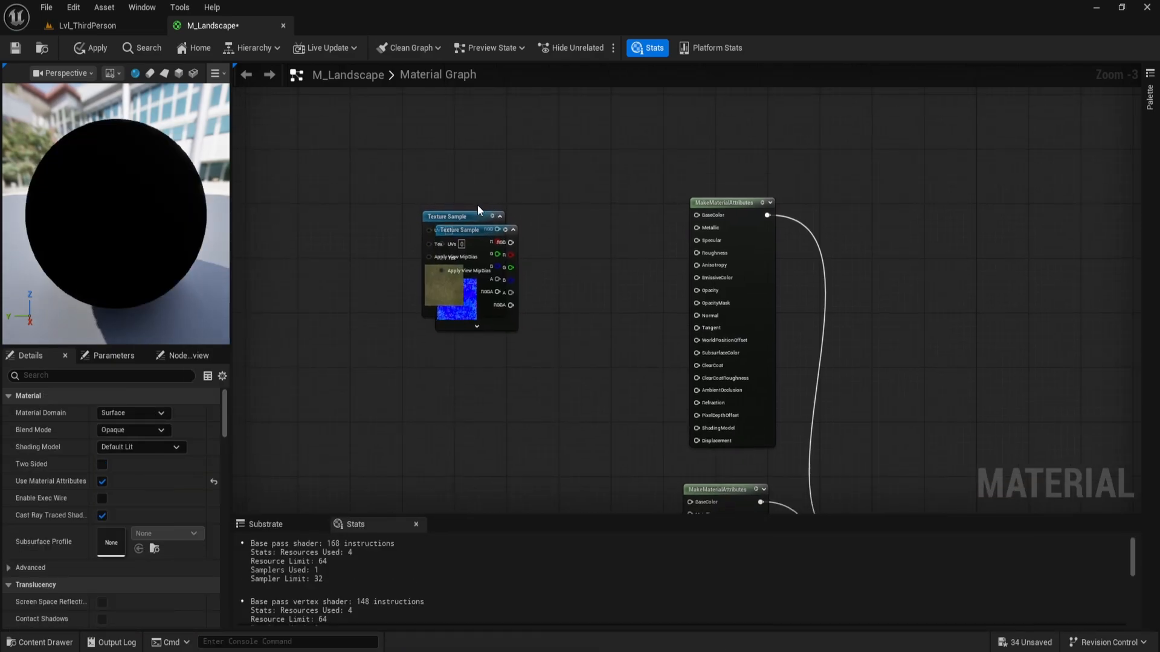
drag(456, 217, 464, 147)
drag(466, 246, 446, 294)
- Connect the grass colour texture's RGB to BaseColor and the grass normal texture's RGB to Normal on the top MakeMaterialAttributes node
drag(481, 150, 660, 211)
click(573, 196)
scroll(532, 190, up, 1)
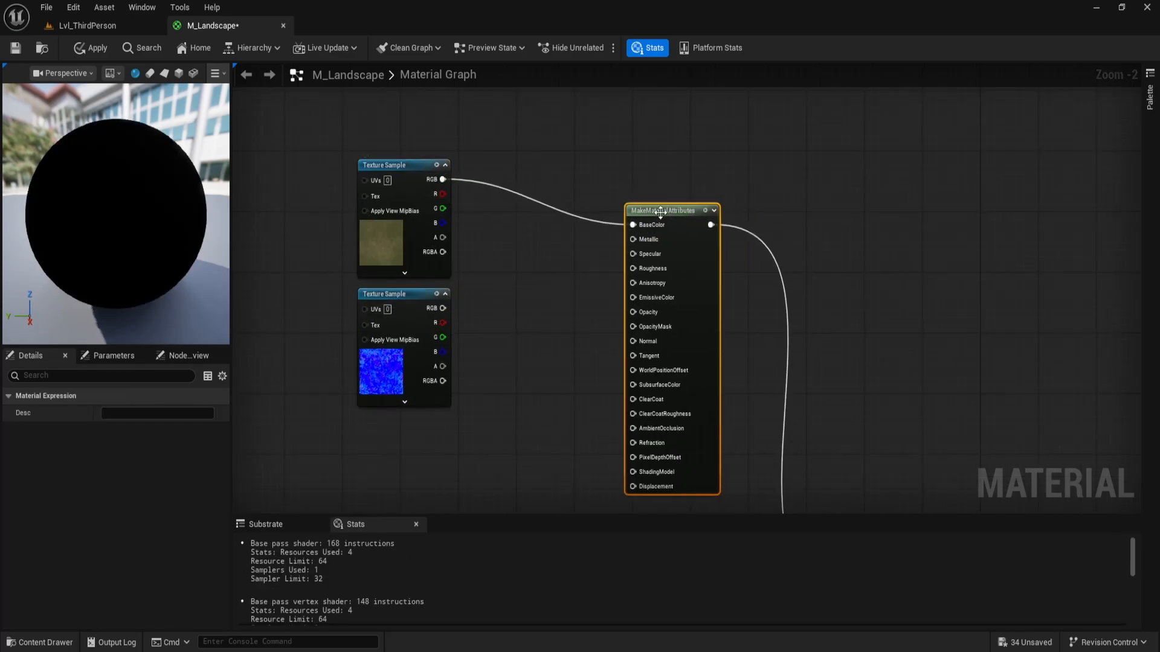
right_drag(536, 273, 529, 194)
drag(431, 234, 627, 258)
right_drag(531, 191, 538, 277)
click(391, 240)
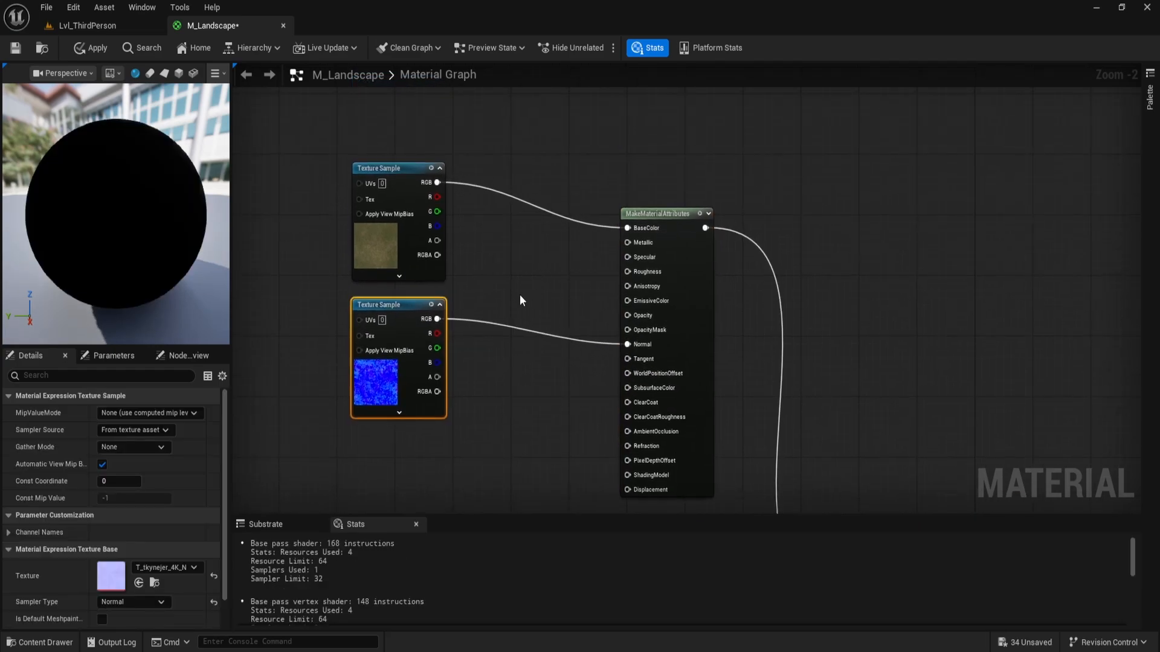
- Add a Constant node with value 1 between the grass textures and their MakeMaterialAttributes node
click(536, 271)
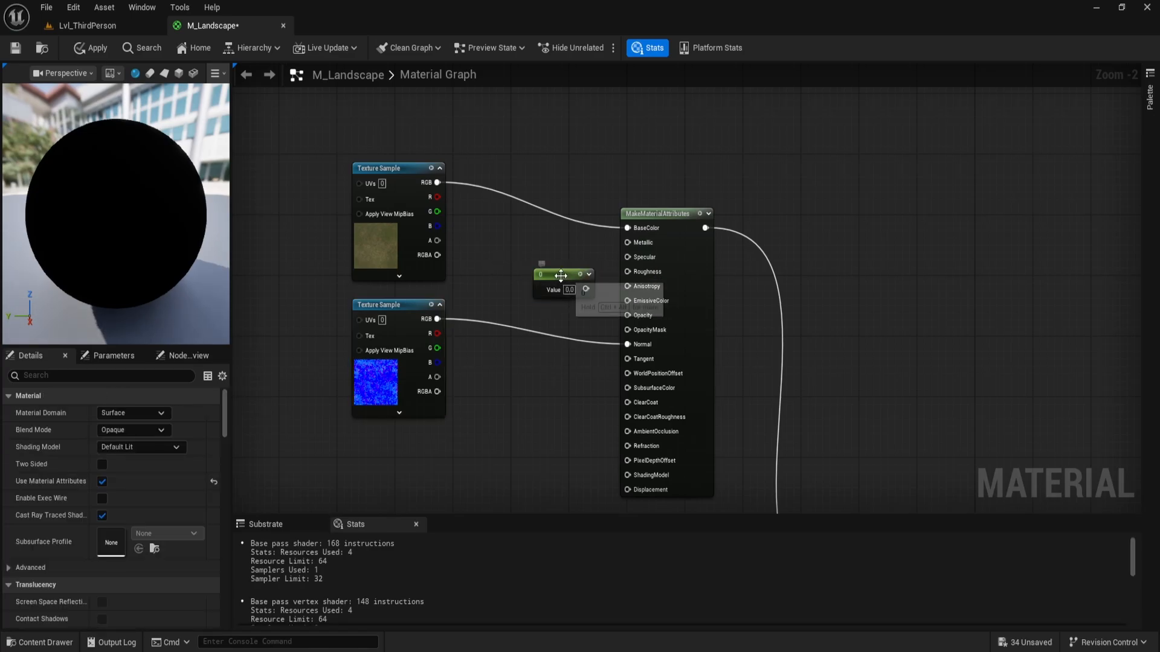
drag(561, 276, 547, 278)
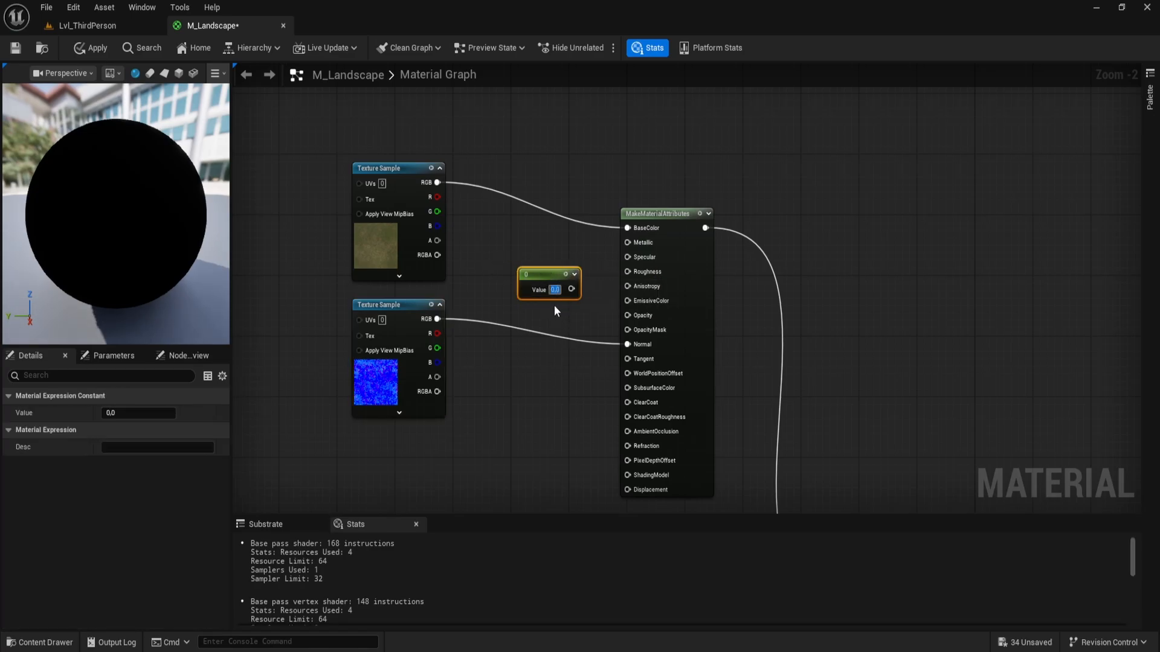
key(Return)
drag(545, 274, 530, 267)
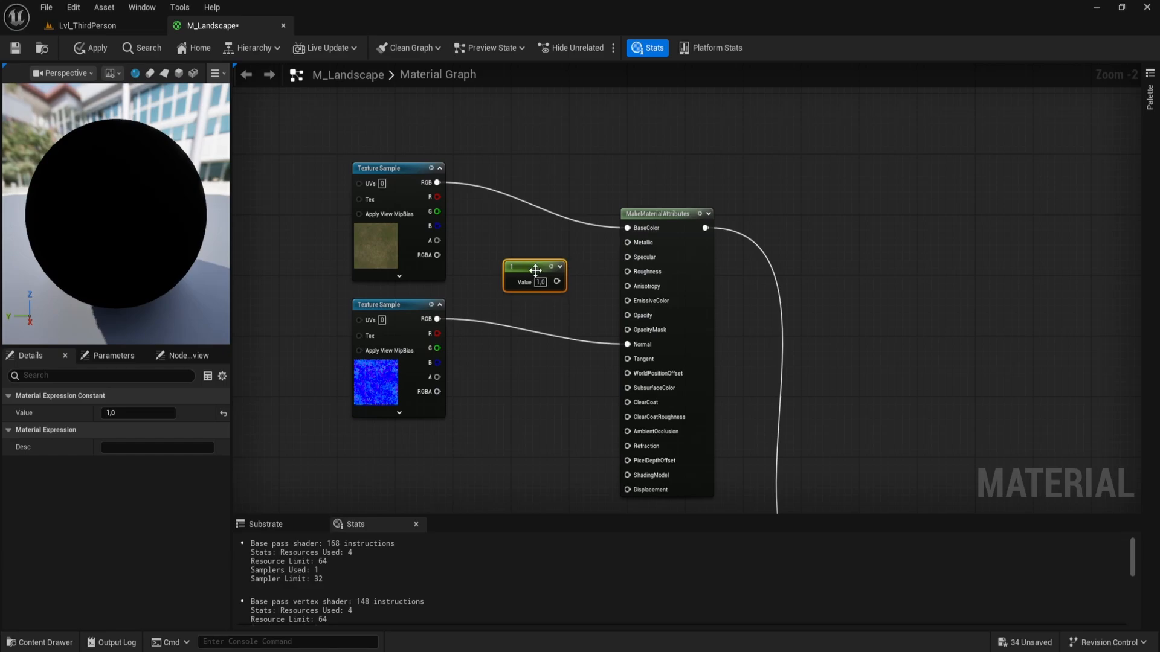
- Place copies of the value 1 Constant beside the gravel and rock MakeMaterialAttributes nodes
right_drag(524, 349, 572, 175)
right_drag(581, 271, 591, 248)
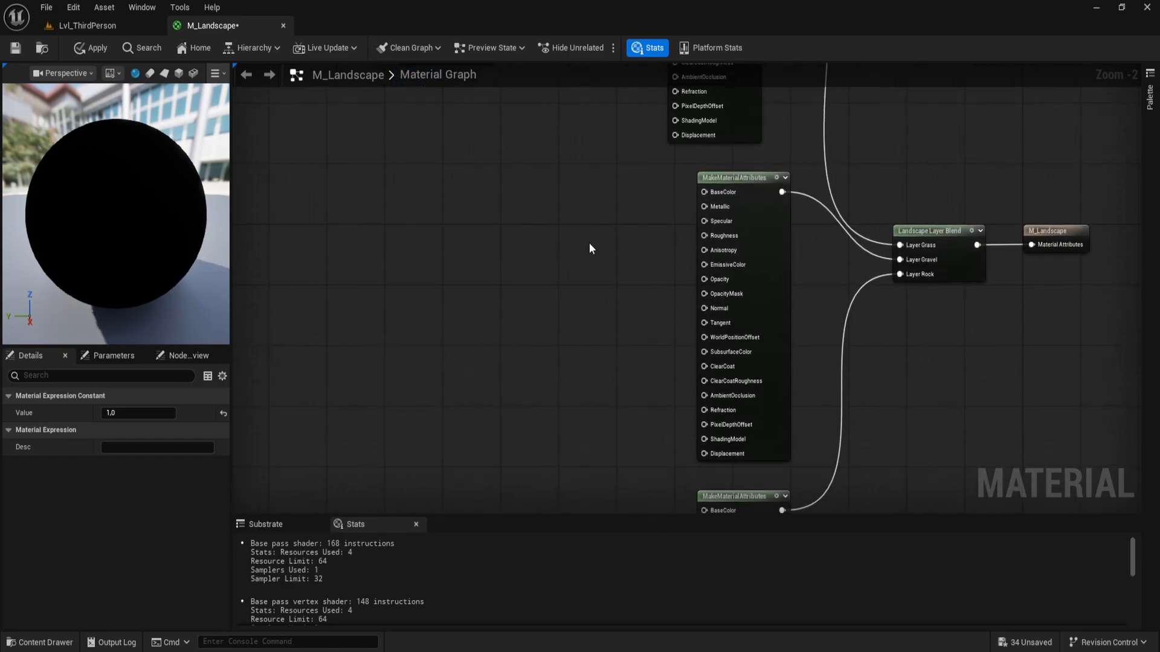
scroll(551, 319, down, 2)
right_drag(550, 319, 554, 284)
drag(554, 70, 566, 238)
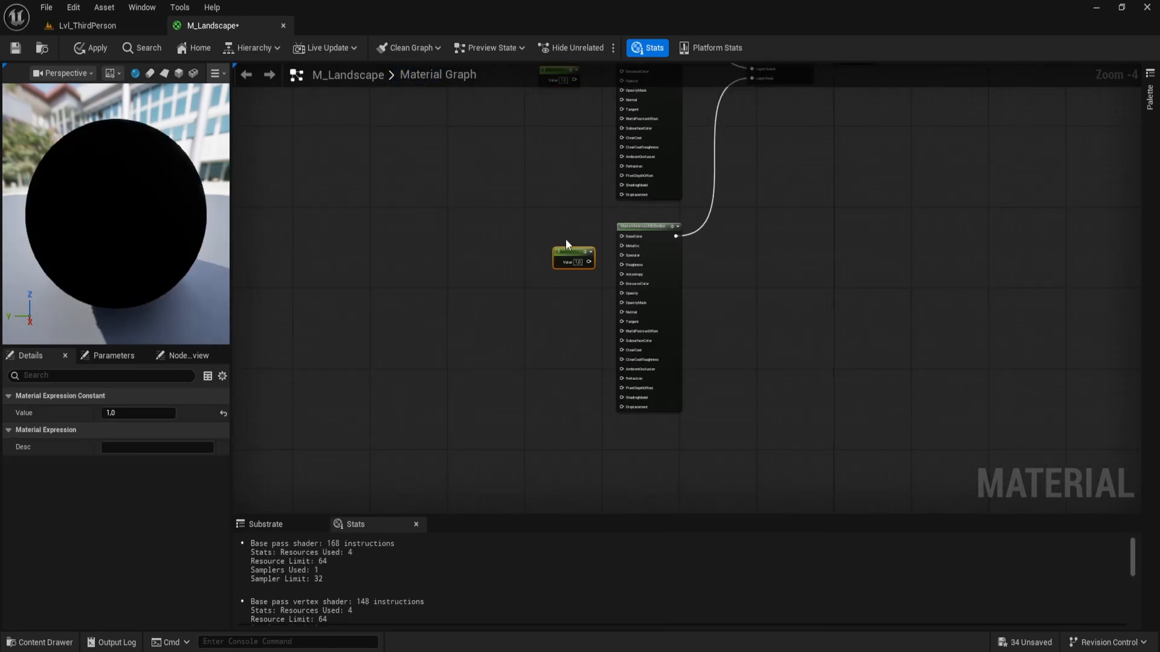
scroll(574, 256, up, 1)
- Open the Textures folder of the Construction_Gravel_ngsqJ0 surface
right_drag(514, 176, 574, 393)
right_drag(584, 300, 623, 461)
key(ctrl+space)
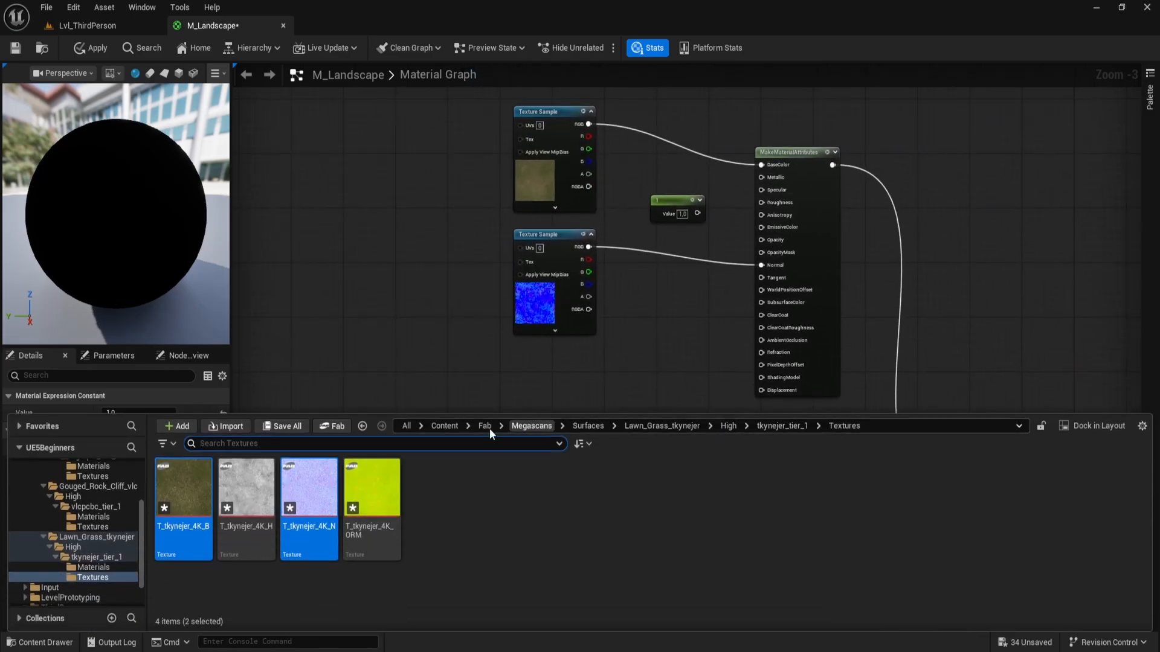
click(549, 532)
key(alt+Left)
key(alt+Left)
key(alt+Left)
key(alt+Left)
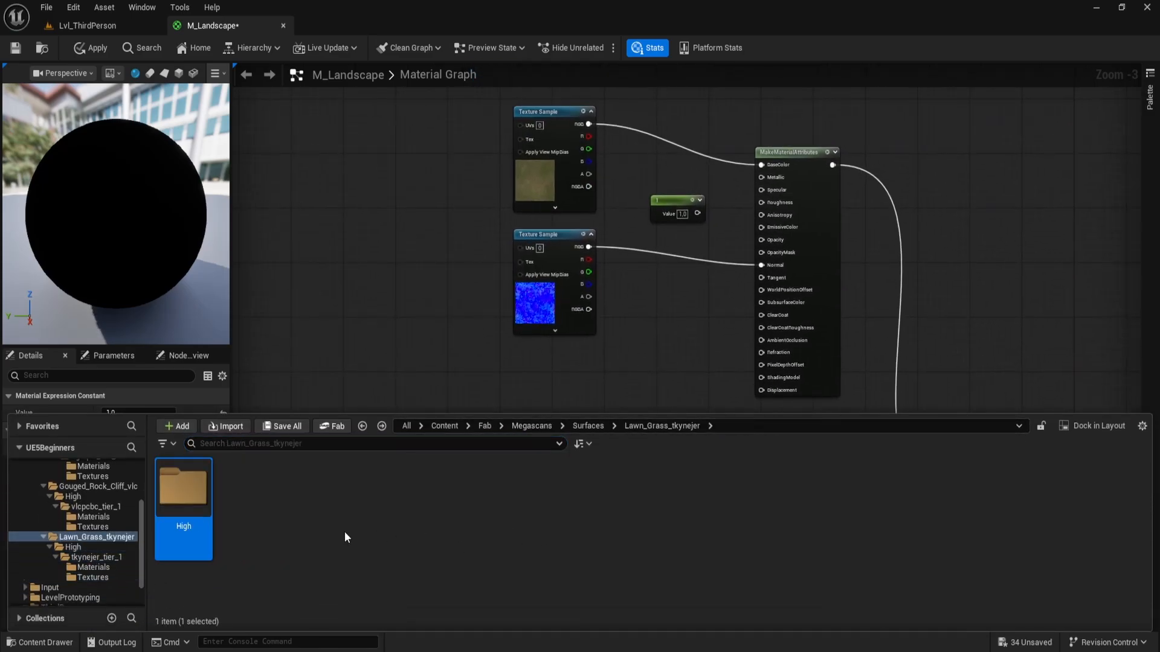
double_click(176, 505)
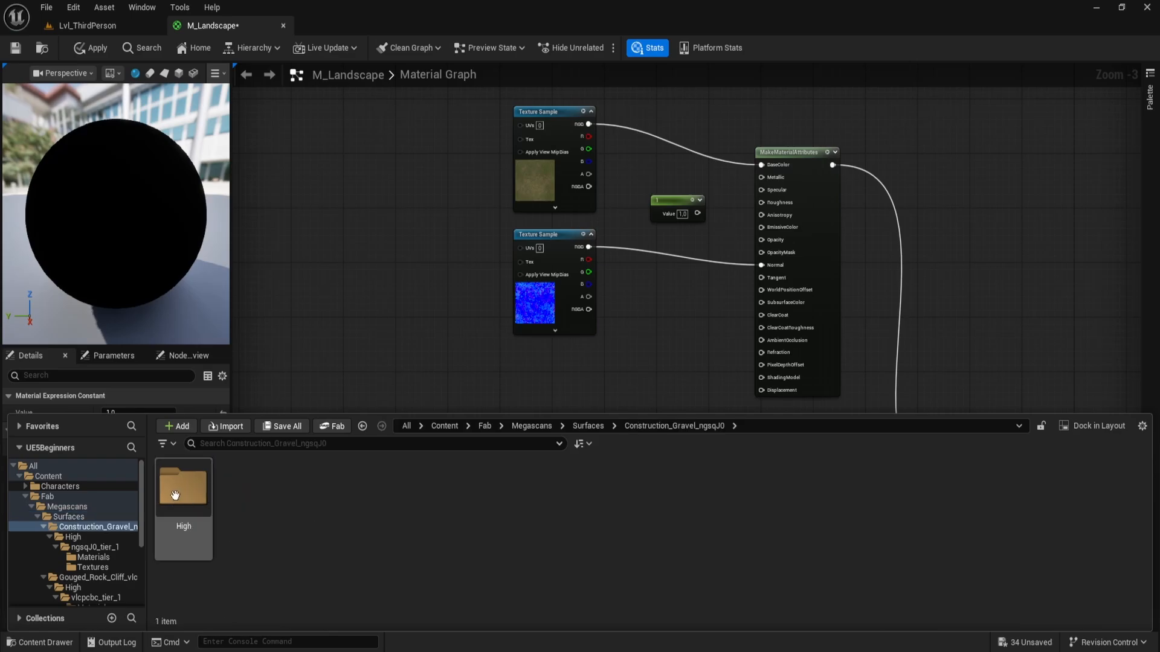
double_click(176, 495)
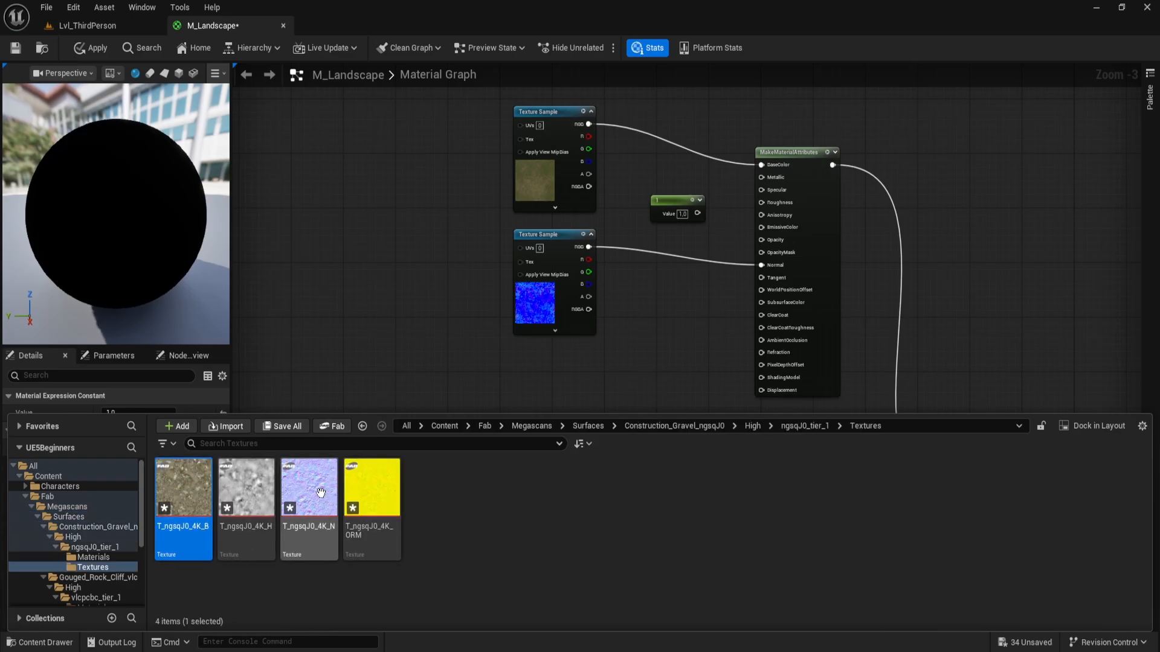
- Add T_ngsqJ0_4K_B and T_ngsqJ0_4K_N to the graph as Texture Samples near the gravel MakeMaterialAttributes node
drag(320, 492, 386, 425)
right_drag(639, 461, 625, 216)
click(583, 313)
right_drag(596, 378, 530, 386)
drag(760, 201, 752, 215)
- Connect the gravel colour and normal textures to BaseColor and Normal on the gravel MakeMaterialAttributes node, with the samples stacked
drag(339, 180, 701, 226)
drag(480, 192, 454, 192)
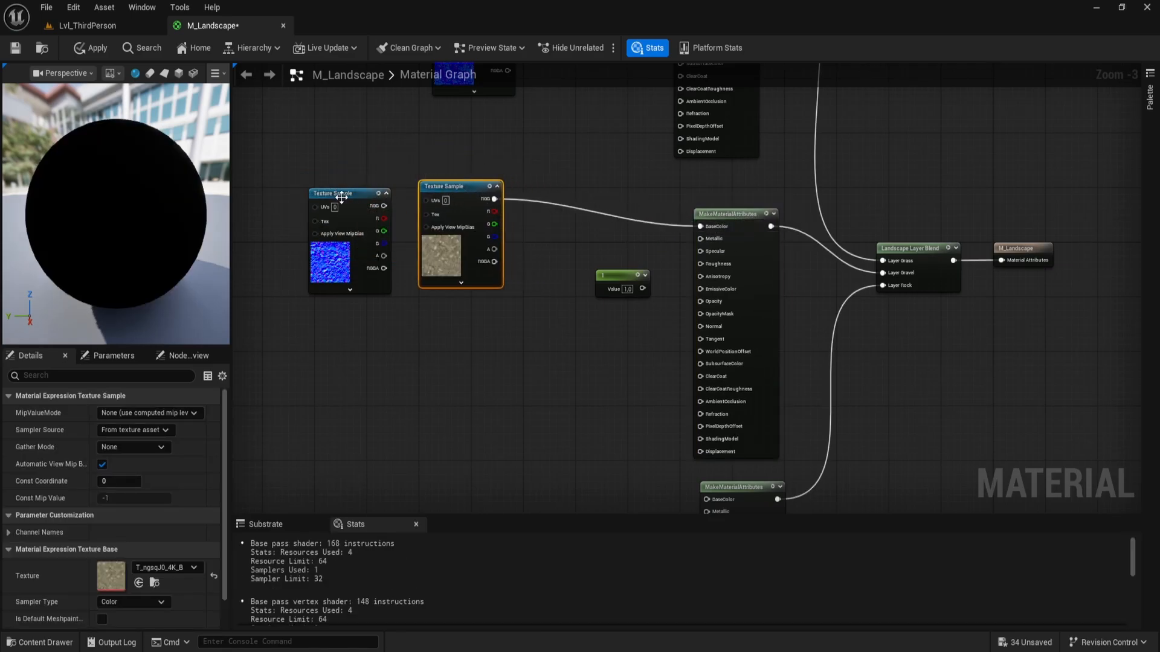
drag(341, 197, 448, 330)
drag(494, 342, 700, 326)
- Open the Textures folder of the Gouged_Rock_Cliff_vlcpcbc surface beside the rock MakeMaterialAttributes node
right_drag(568, 413, 608, 156)
key(ctrl+space)
click(526, 537)
key(alt+Left)
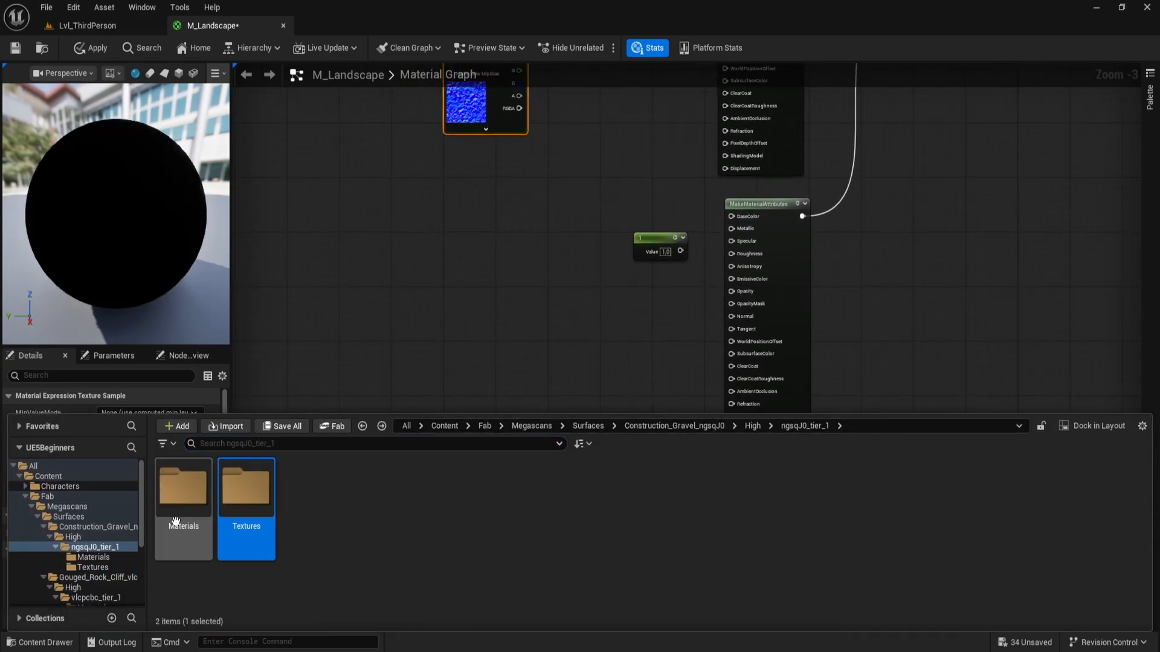
key(alt+Left)
key(alt+Left)
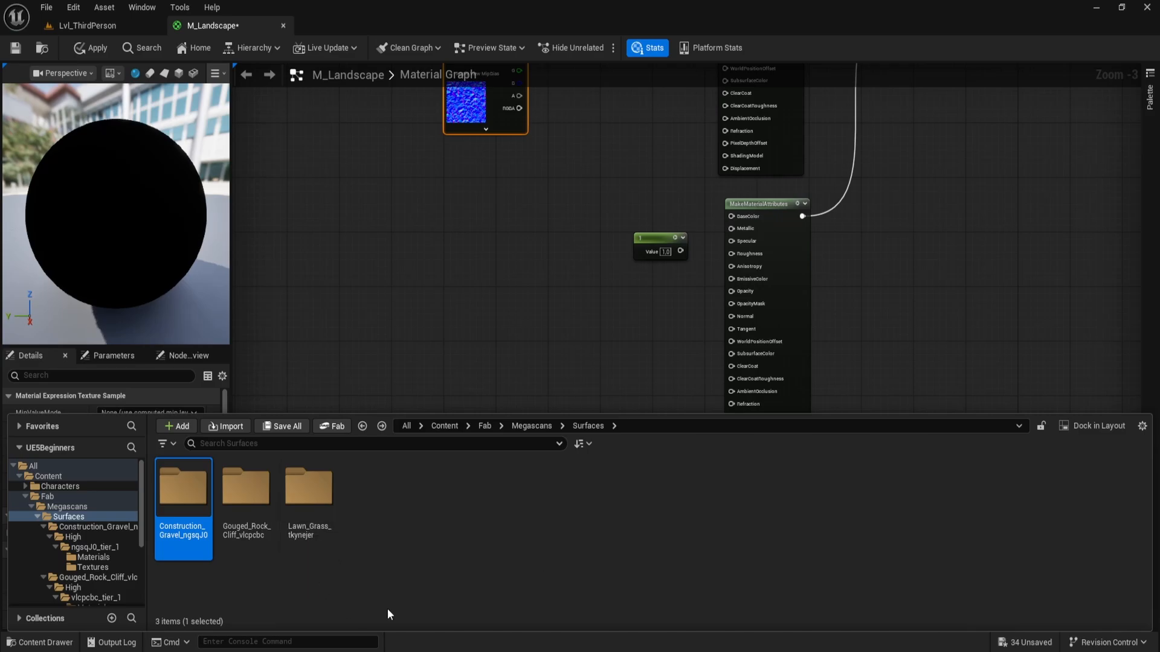
double_click(237, 502)
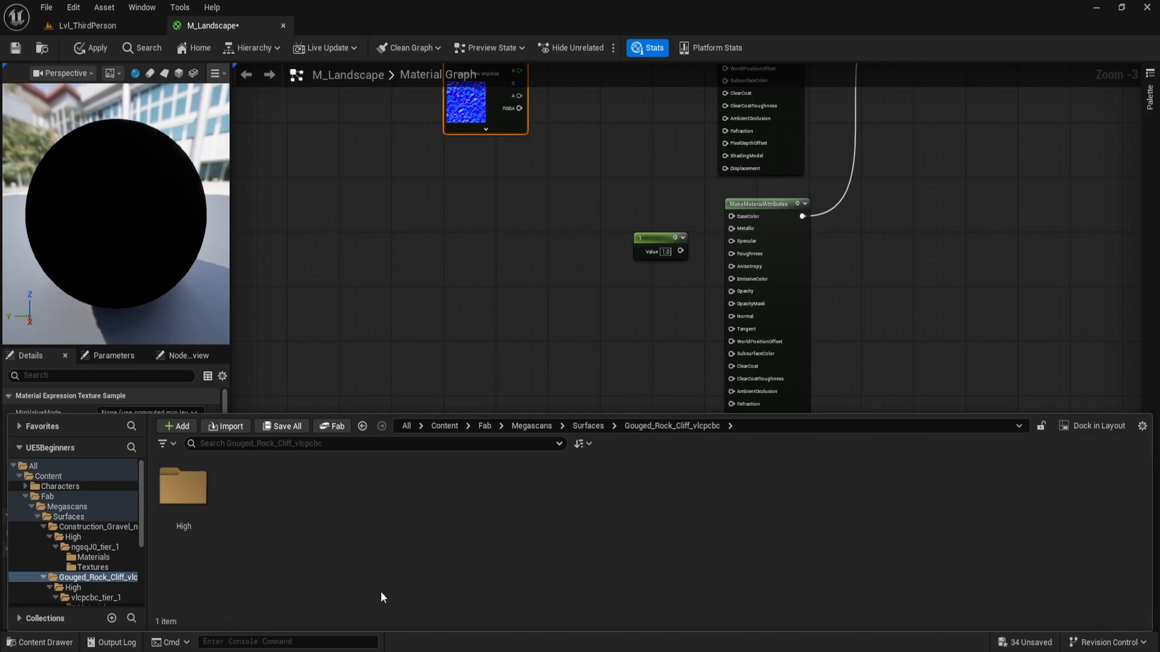
double_click(211, 494)
double_click(191, 492)
double_click(246, 488)
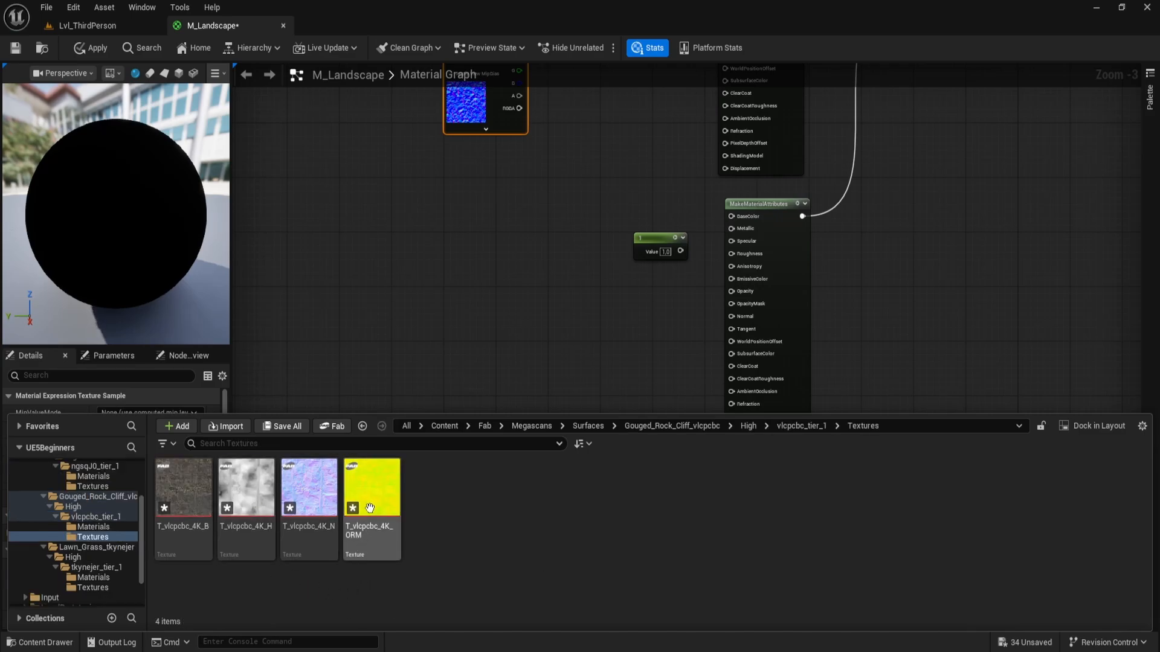
- Add T_vlcpcbc_4K_B and T_vlcpcbc_4K_N as Texture Samples beside the rock MakeMaterialAttributes node, with the normal sample below the colour sample
click(183, 501)
ctrl+click(309, 489)
drag(309, 490, 477, 236)
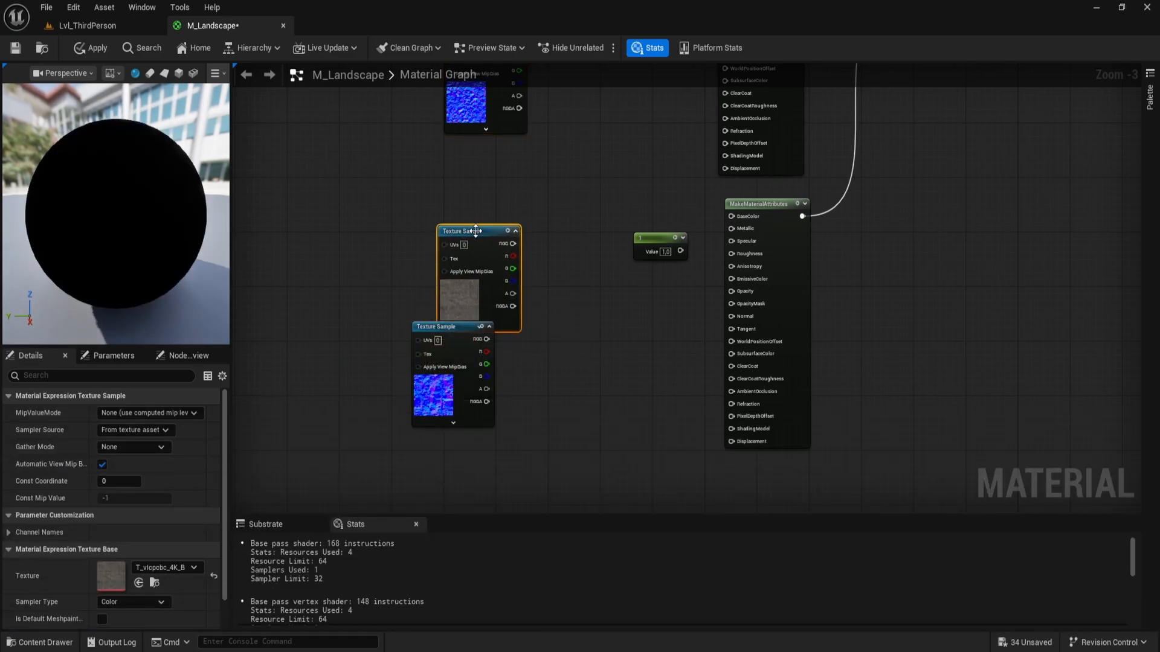
drag(423, 339, 444, 377)
- Connect the rock colour and normal textures to BaseColor and Normal on the rock MakeMaterialAttributes node, spacing the samples apart
drag(513, 244, 651, 228)
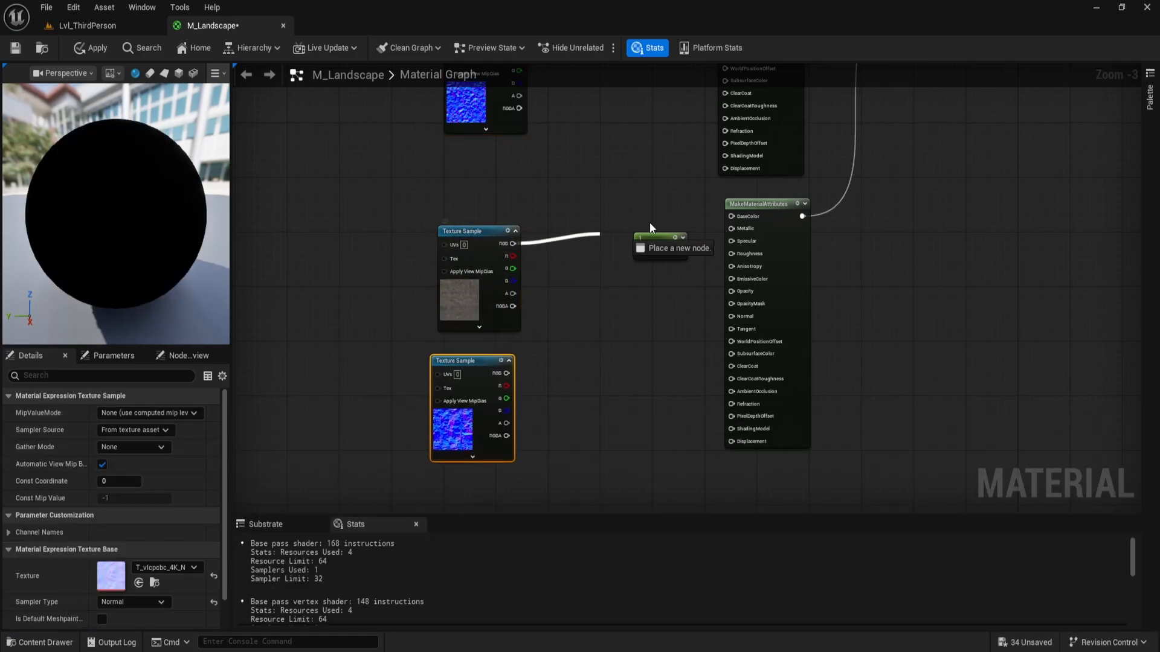
drag(460, 236, 459, 216)
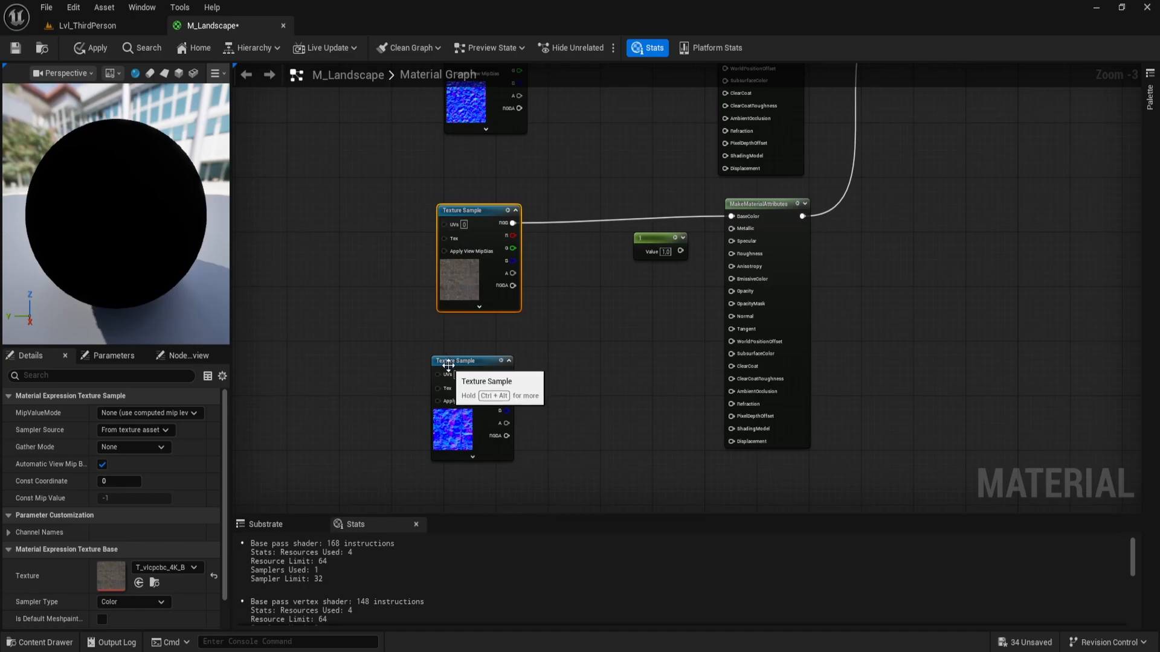
drag(440, 363, 735, 320)
scroll(588, 453, down, 2)
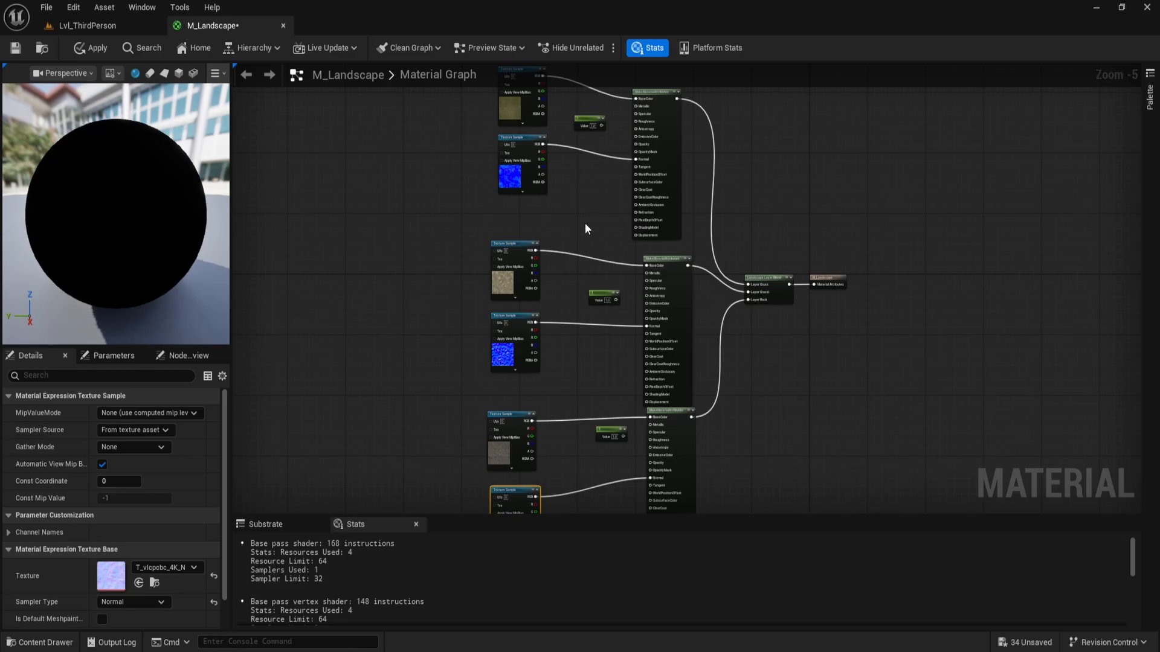
- Float the M_Landscape editor as a smaller window over Lvl_ThirdPerson and apply the material changes
mouse_move(218, 26)
mouse_down()
mouse_move(788, 71)
mouse_move(690, 83)
mouse_up()
drag(656, 349, 677, 589)
click(776, 105)
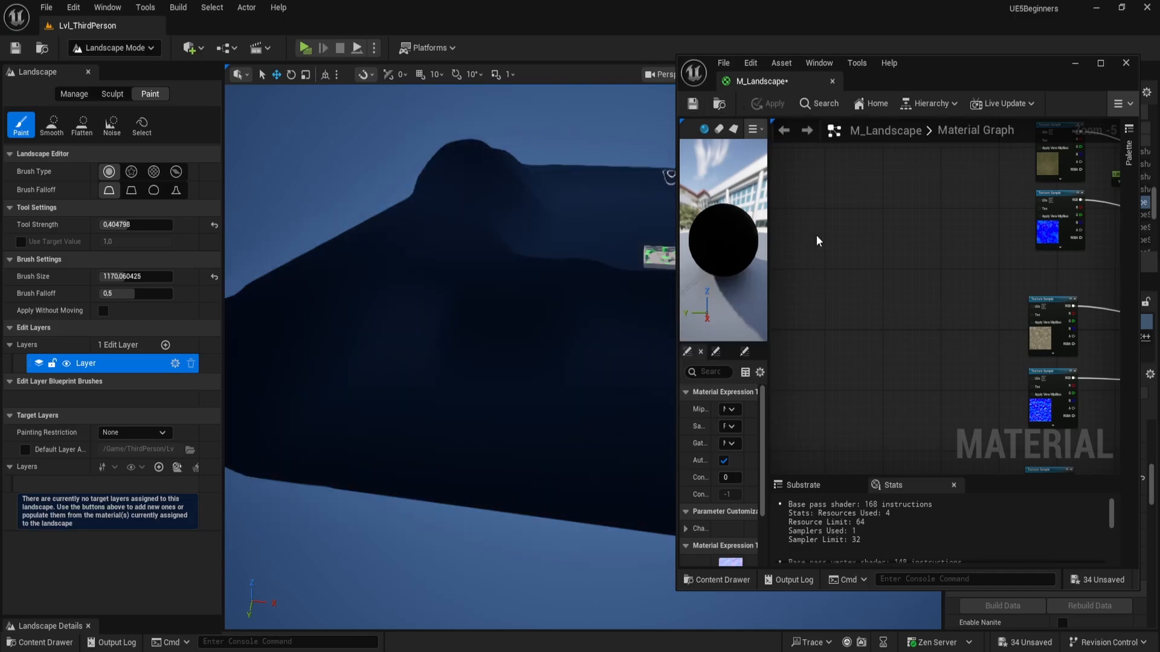
- Create the landscape's target paint layers from its assigned material, and minimise the M_Landscape editor window
right_drag(896, 249, 733, 243)
scroll(834, 237, down, 2)
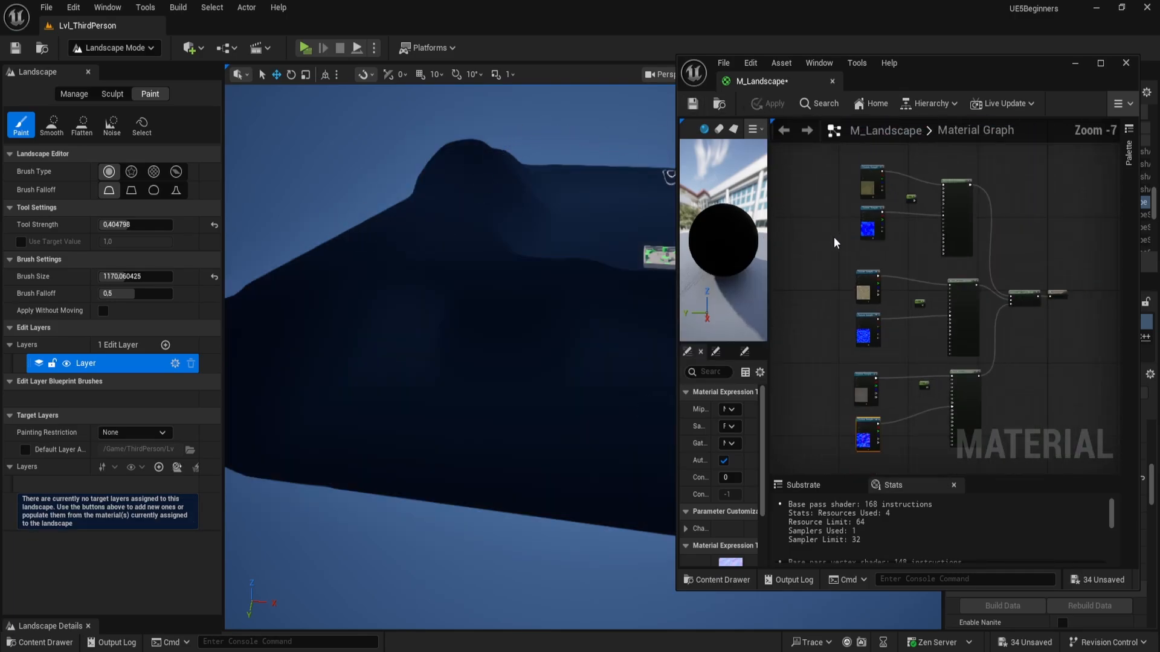
right_drag(834, 237, 889, 229)
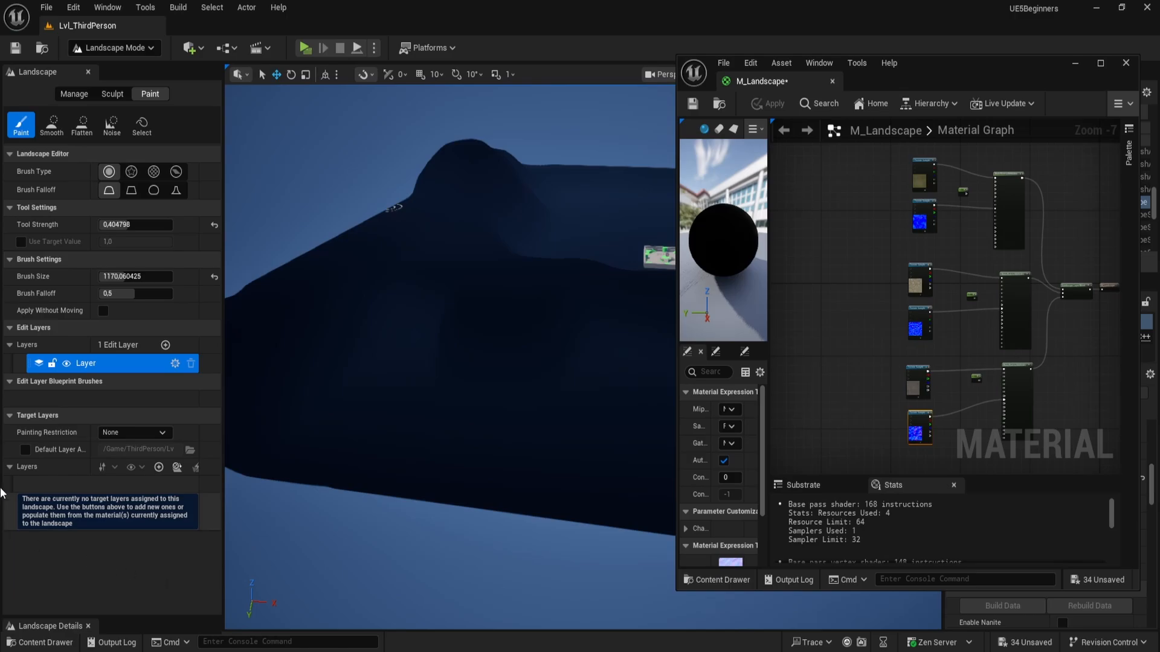
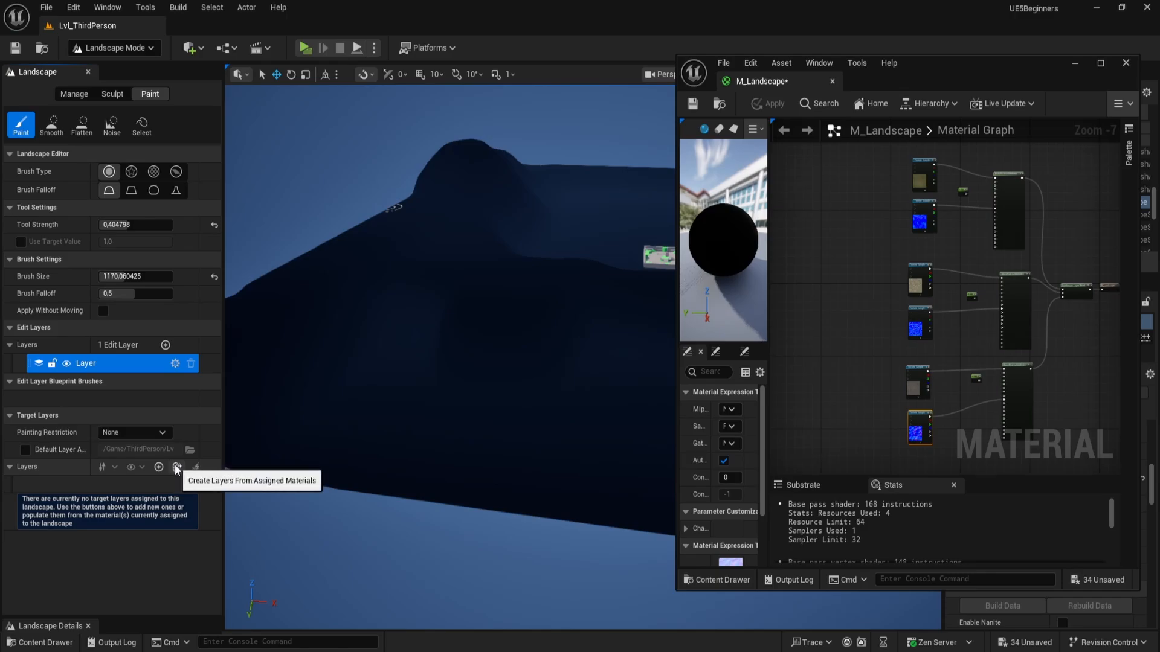
click(176, 468)
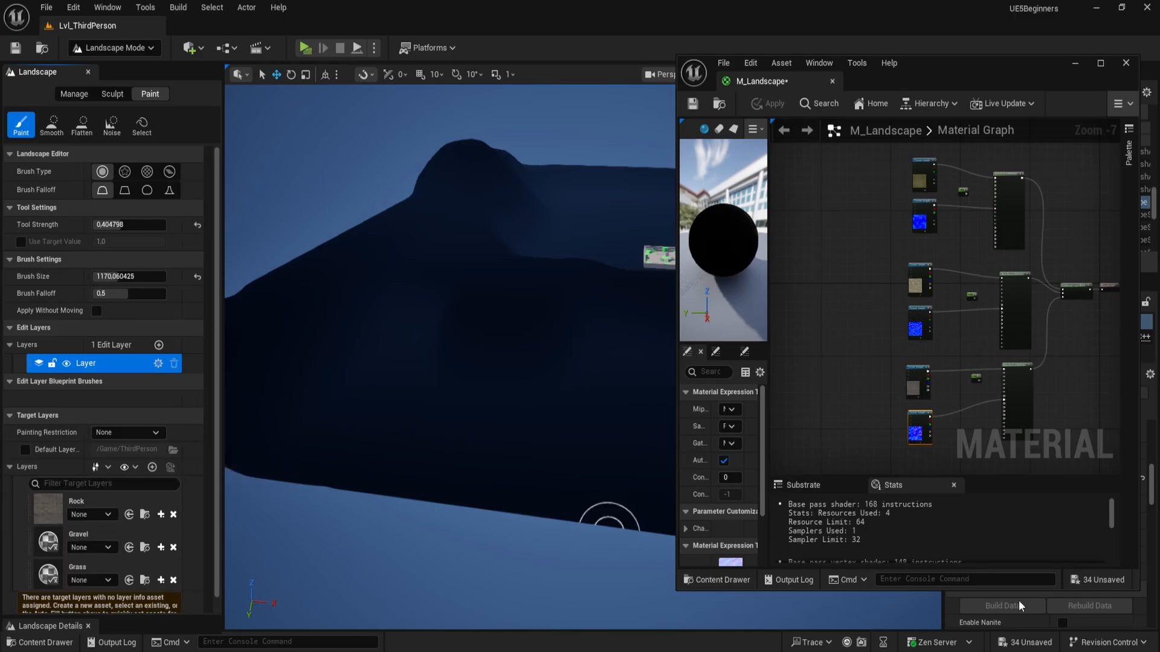
click(1075, 66)
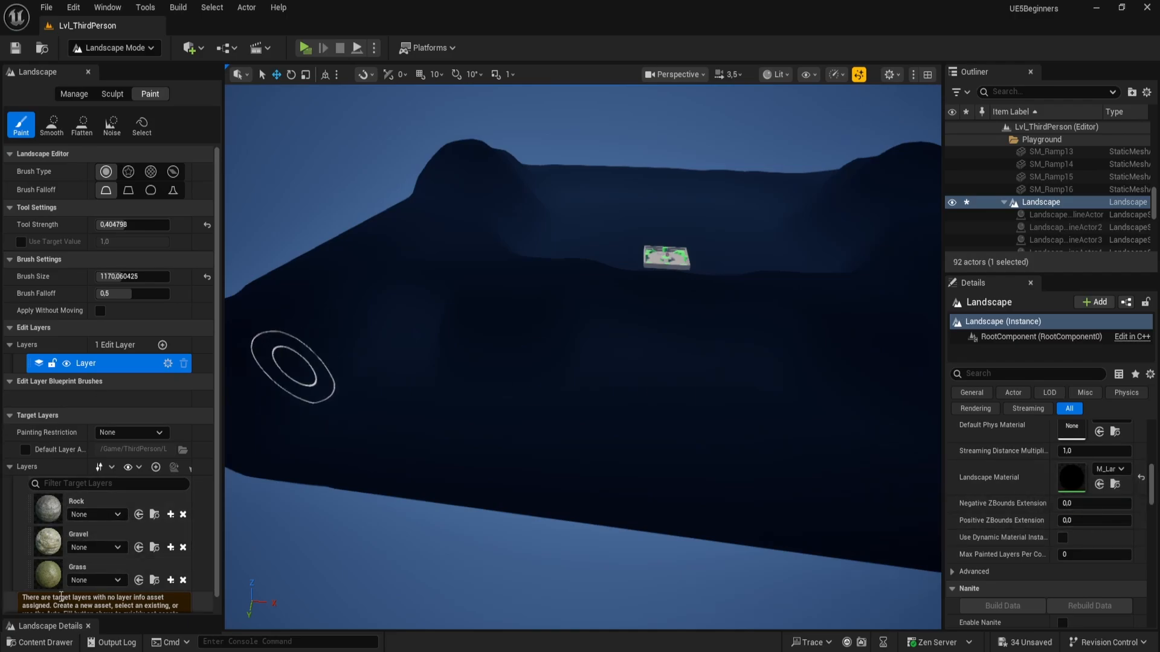
- Create a weight-blended layer info for the Rock target layer, saved as Rock_LayerInfo in Lvl_ThirdPerson_sharedassets
scroll(46, 580, down, 1)
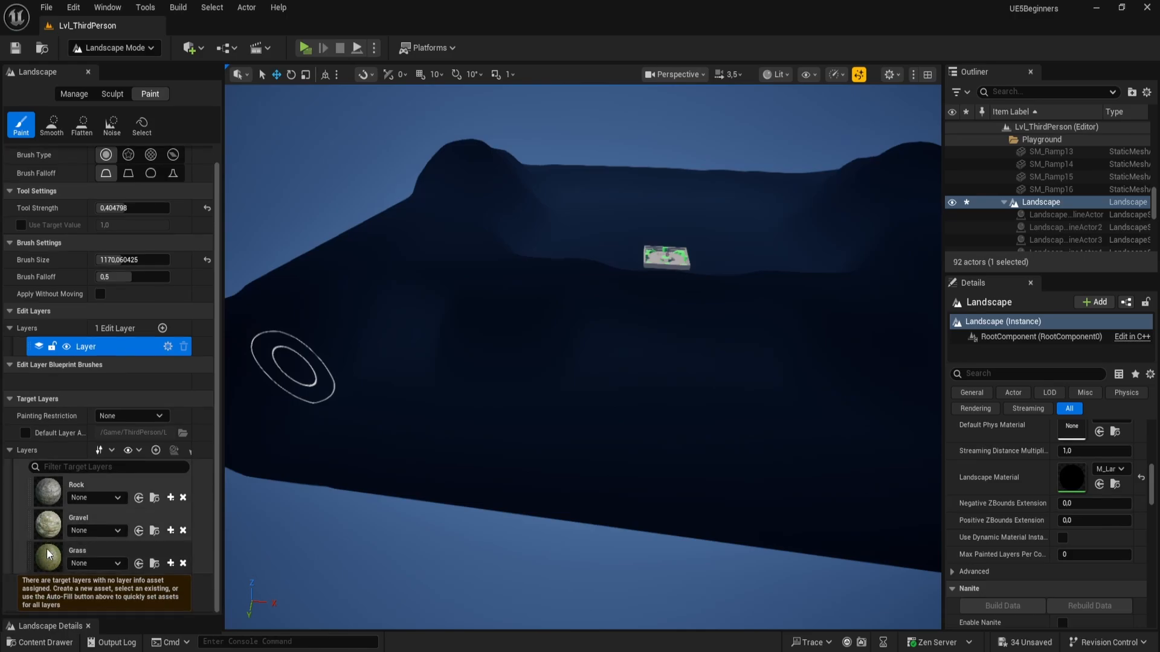
click(171, 498)
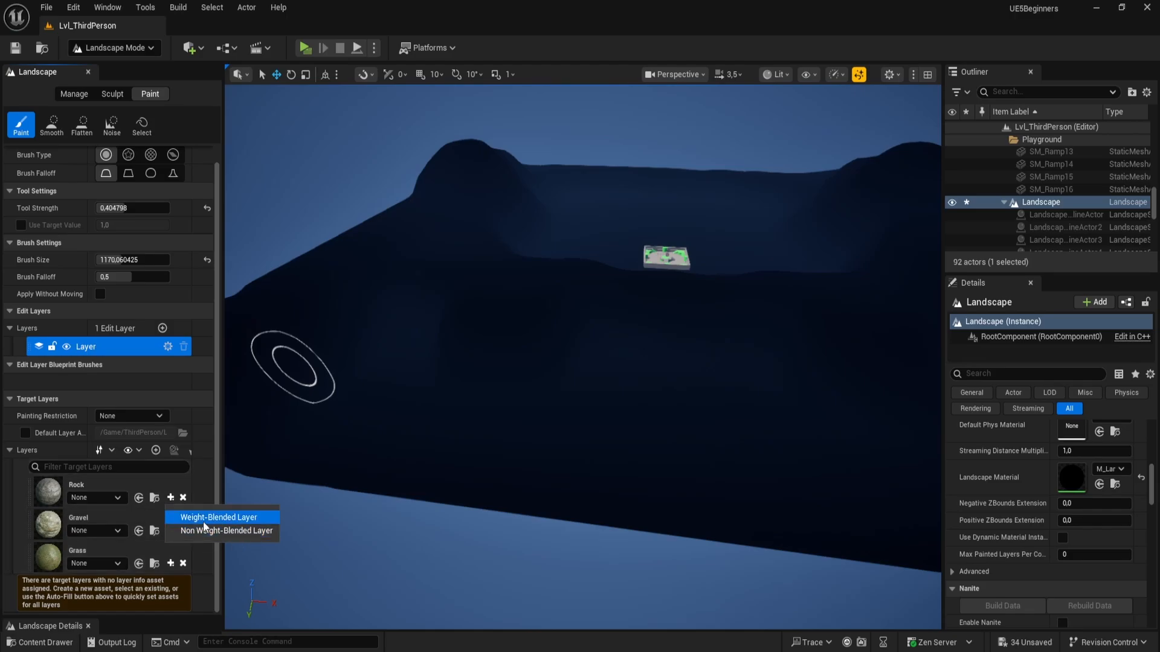
click(231, 520)
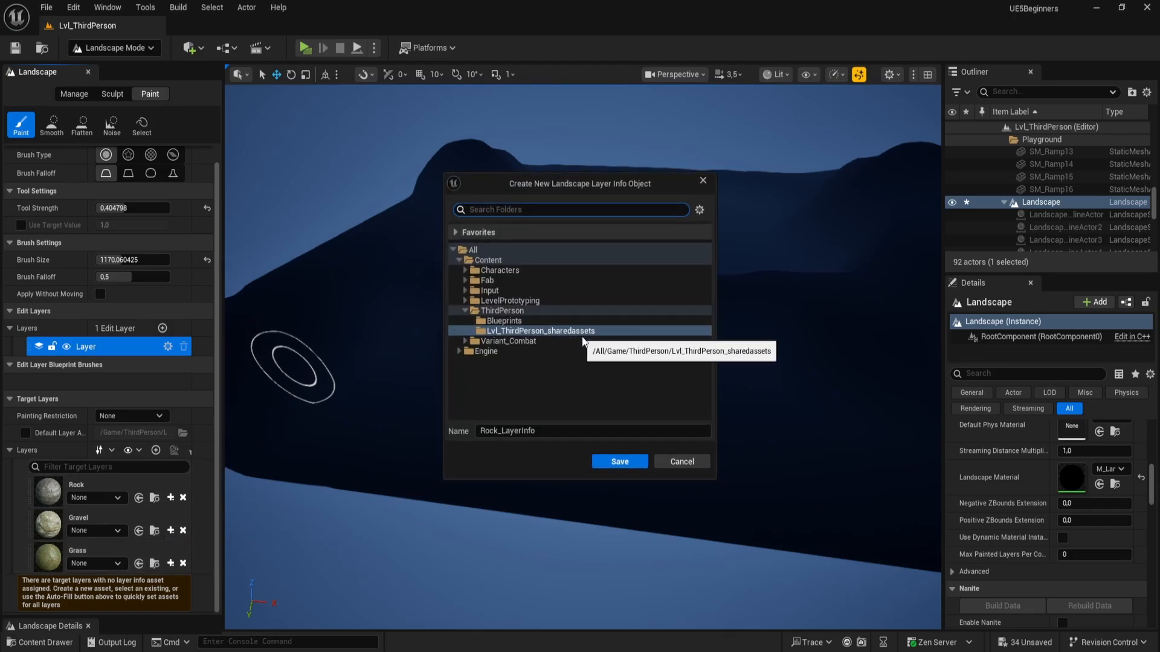
click(619, 462)
key(ctrl+space)
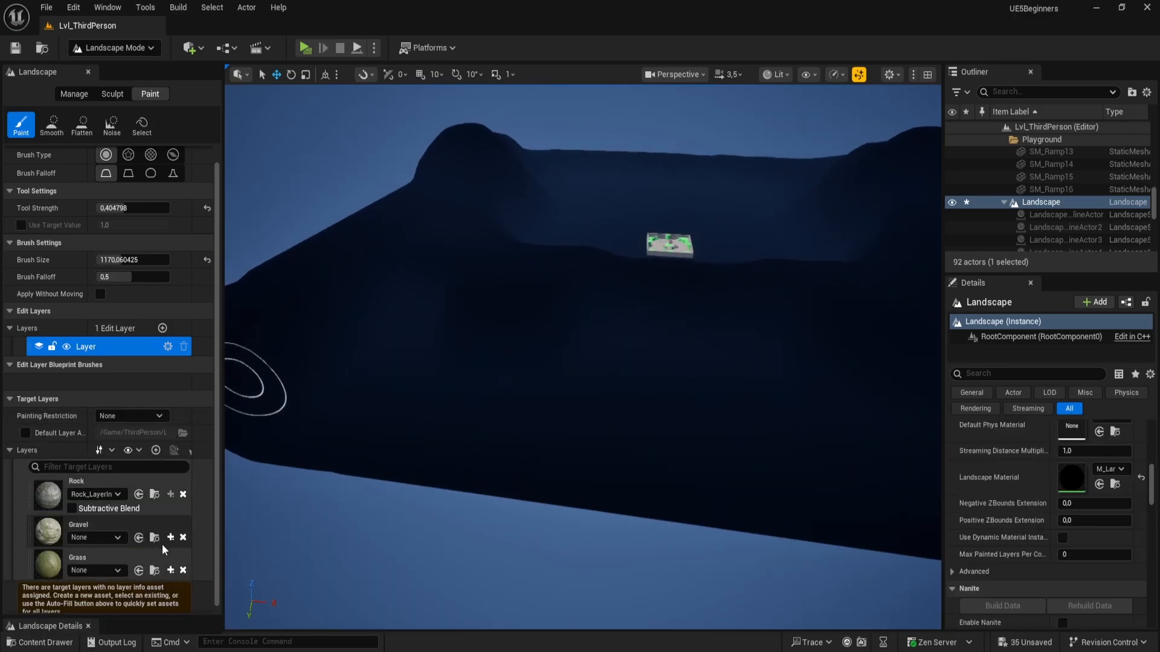
- Create weight-blended layer infos for the Gravel and Grass target layers, keeping the suggested names and the Lvl_ThirdPerson_sharedassets folder
click(171, 537)
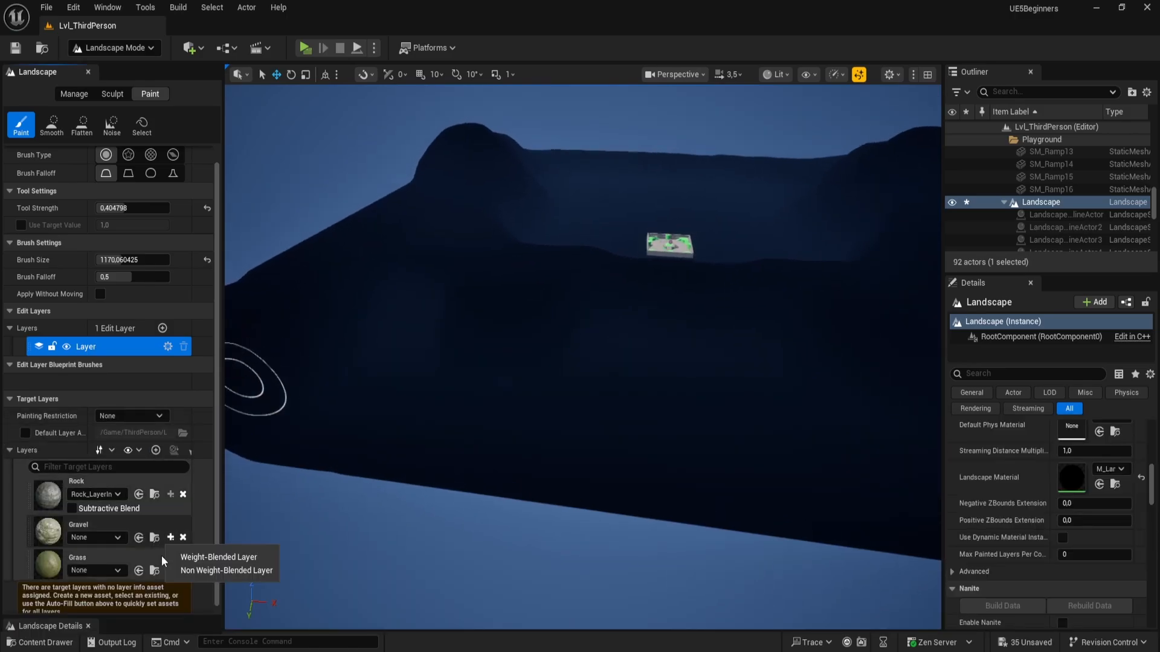
click(229, 559)
click(619, 461)
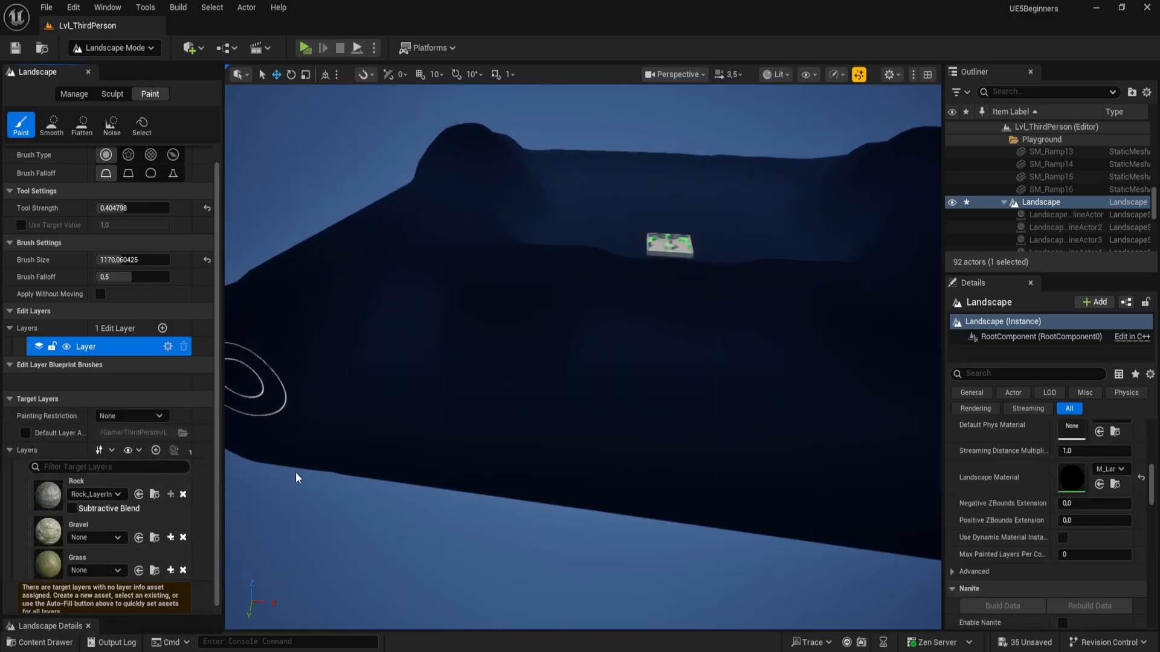
scroll(183, 534, down, 1)
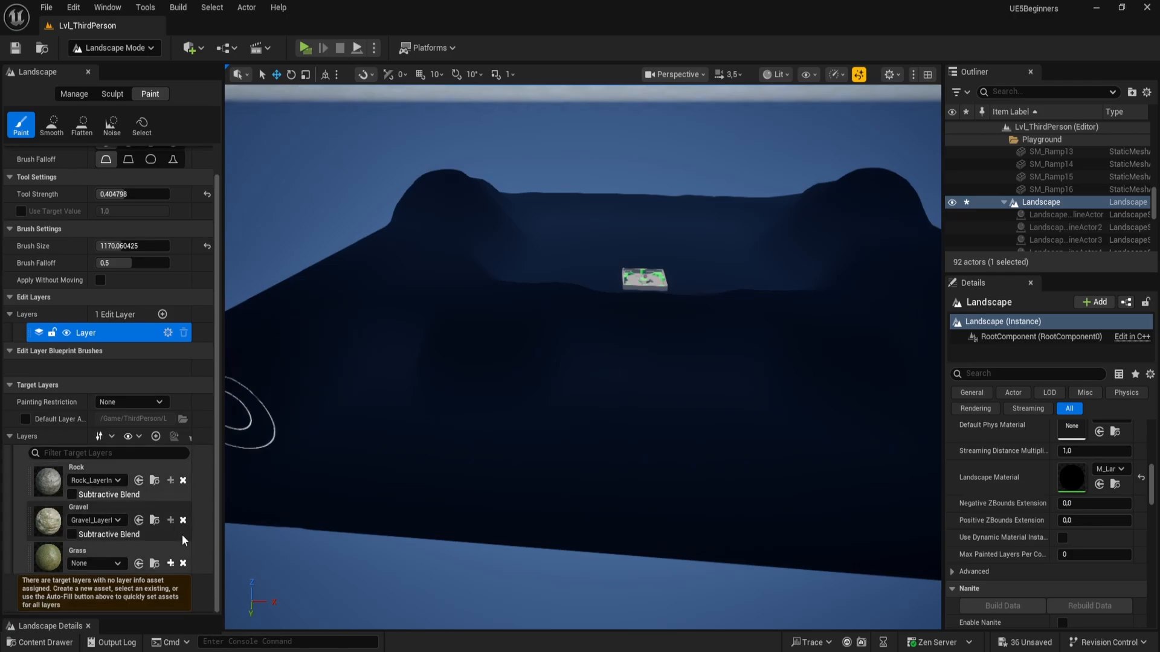
click(170, 563)
click(217, 584)
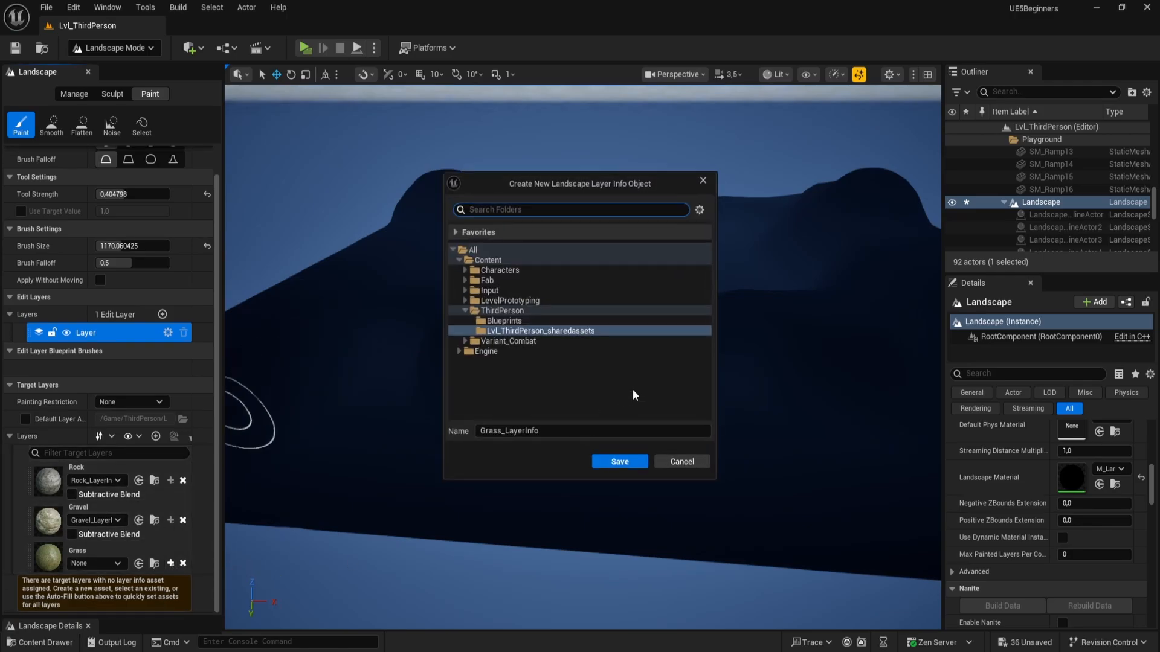
click(628, 462)
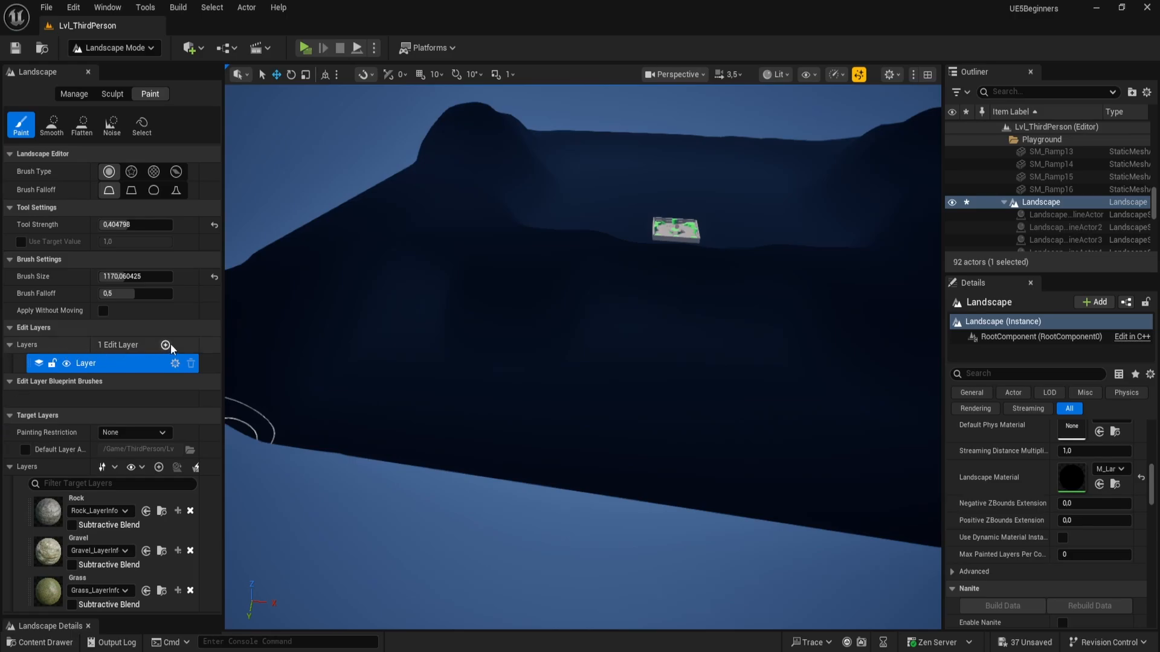
- Hide the existing edit layer to check what it contributes to the terrain, and show it again
click(66, 364)
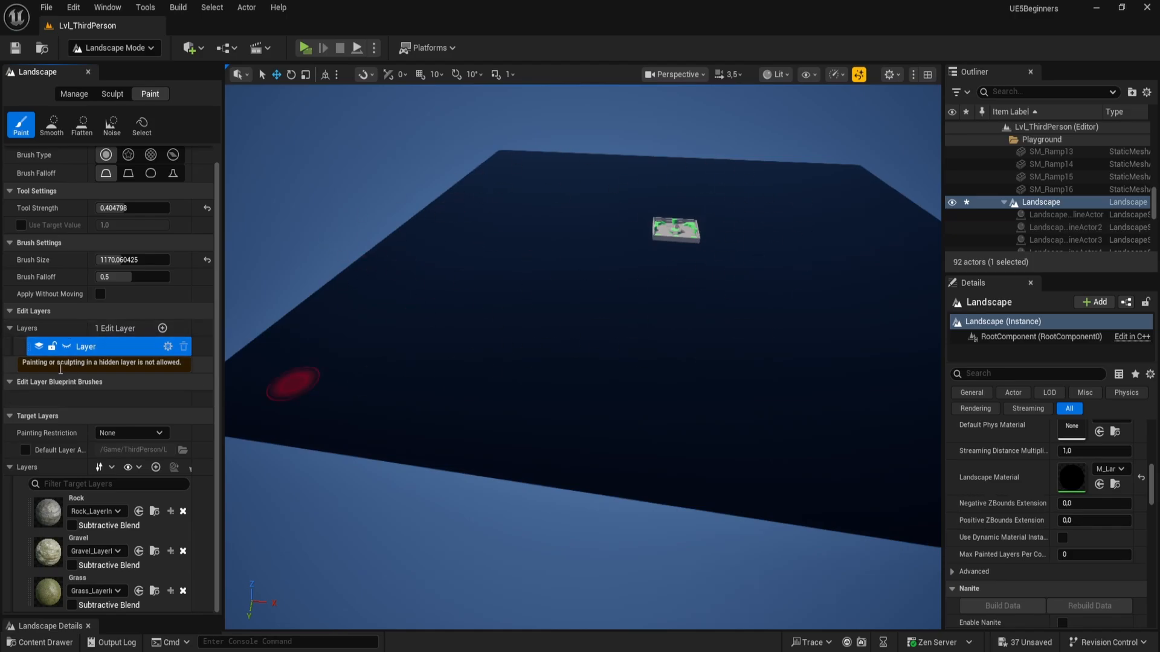
click(66, 346)
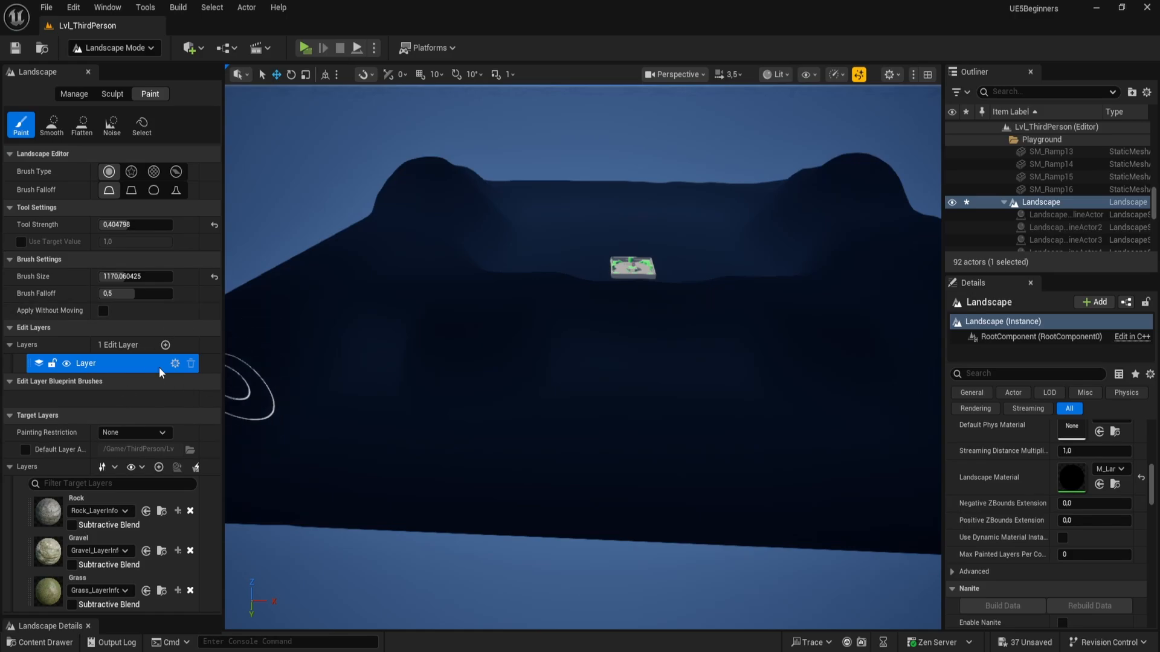
- Add a Landscape Edit Layer named Paint, rename the original edit layer to Sculpt, and leave both visible
click(165, 345)
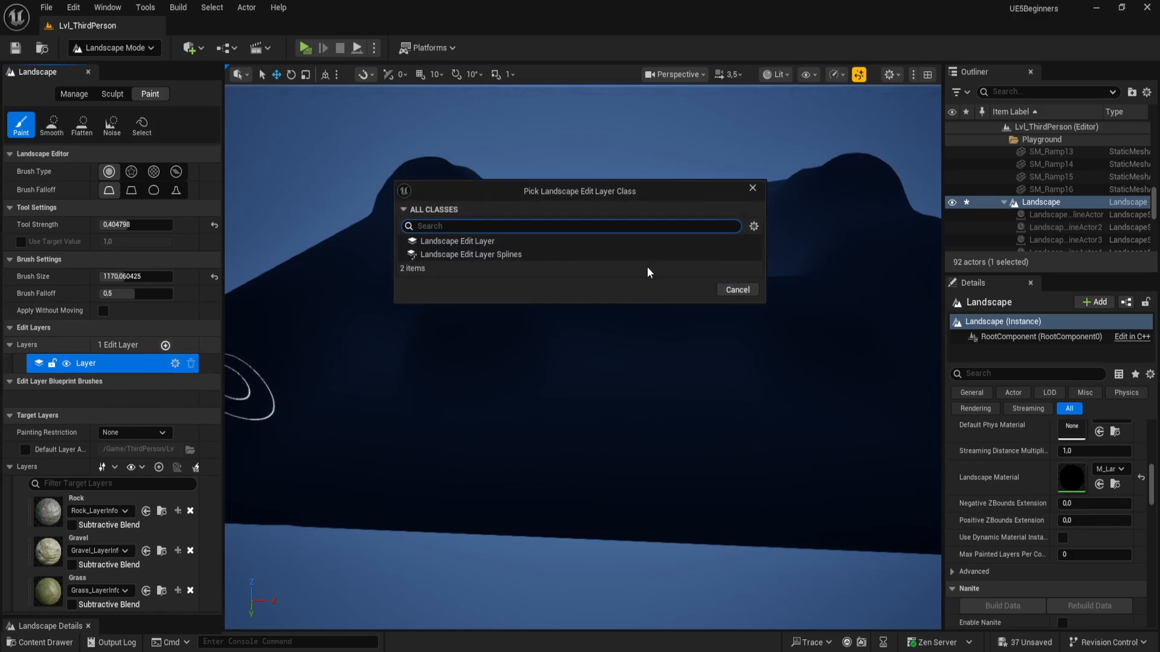
click(479, 244)
click(689, 290)
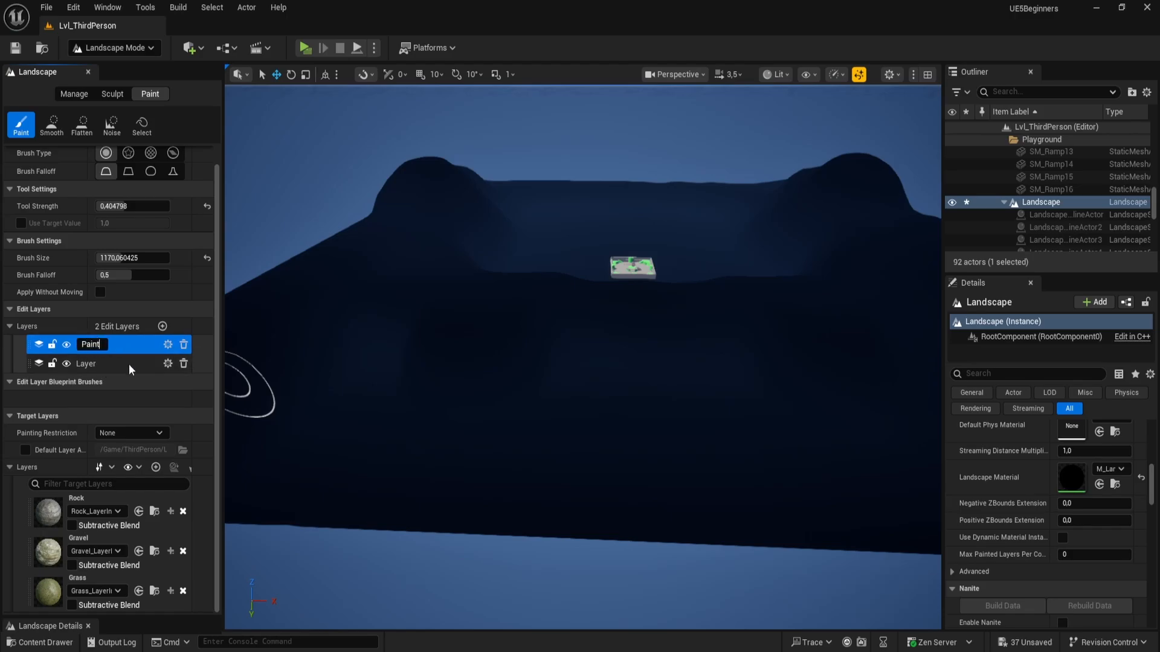
click(100, 366)
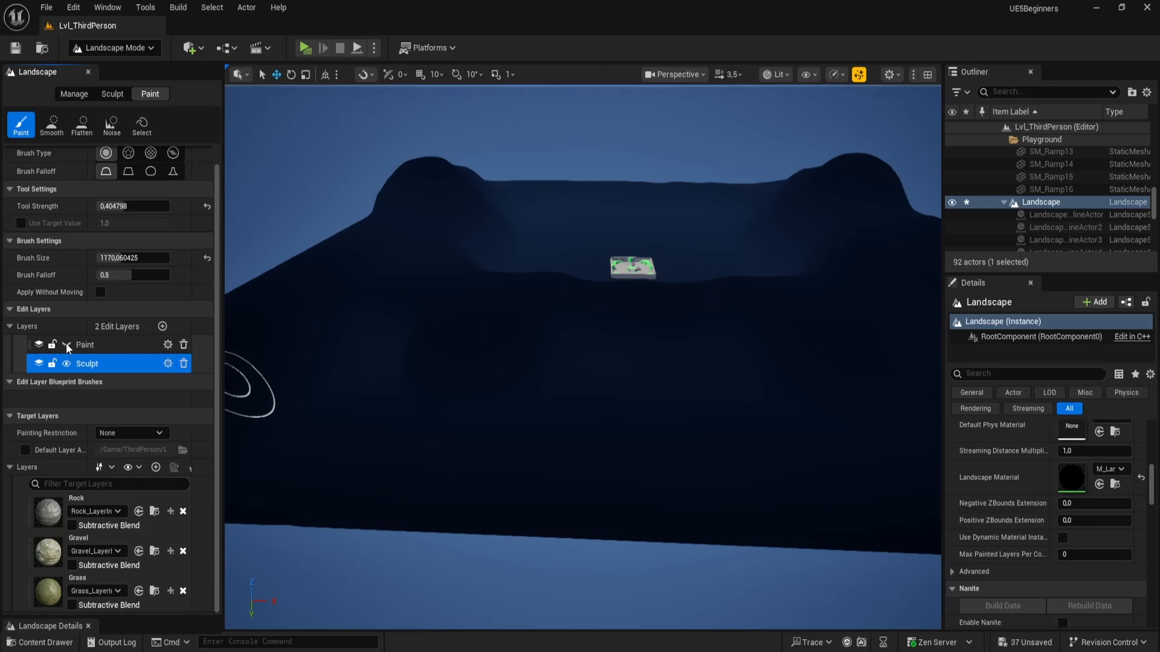
click(68, 346)
- Paint the Grass target layer on the Paint edit layer over the ground around the playground
mouse_move(429, 476)
right_down()
mouse_move(430, 544)
mouse_move(408, 526)
mouse_move(408, 507)
right_up()
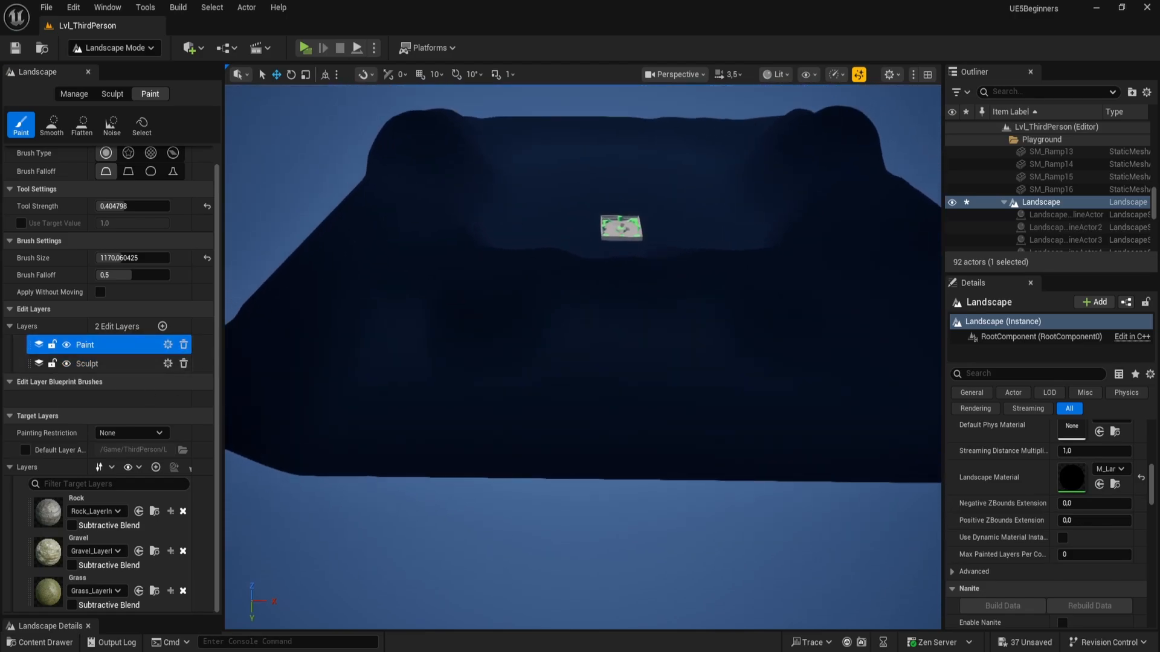
click(90, 583)
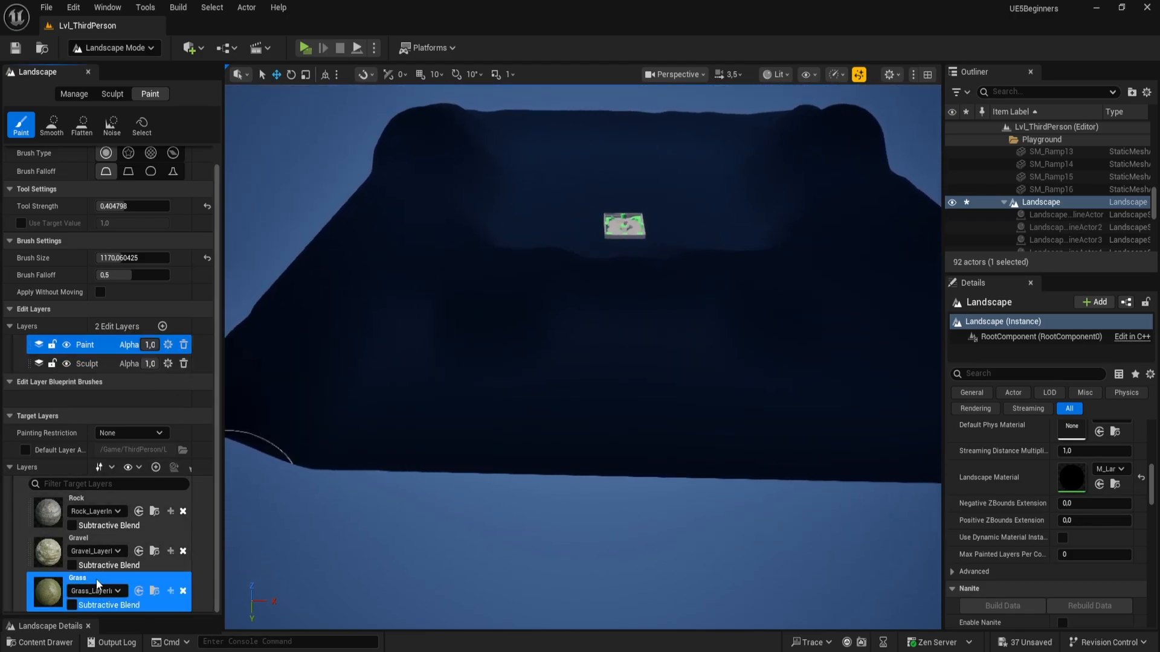
mouse_move(496, 539)
right_down()
mouse_move(477, 531)
mouse_move(525, 507)
mouse_move(634, 568)
mouse_move(682, 553)
mouse_move(556, 492)
right_up()
mouse_move(580, 363)
mouse_down()
mouse_move(614, 332)
mouse_move(595, 345)
mouse_move(601, 284)
mouse_move(474, 314)
mouse_up()
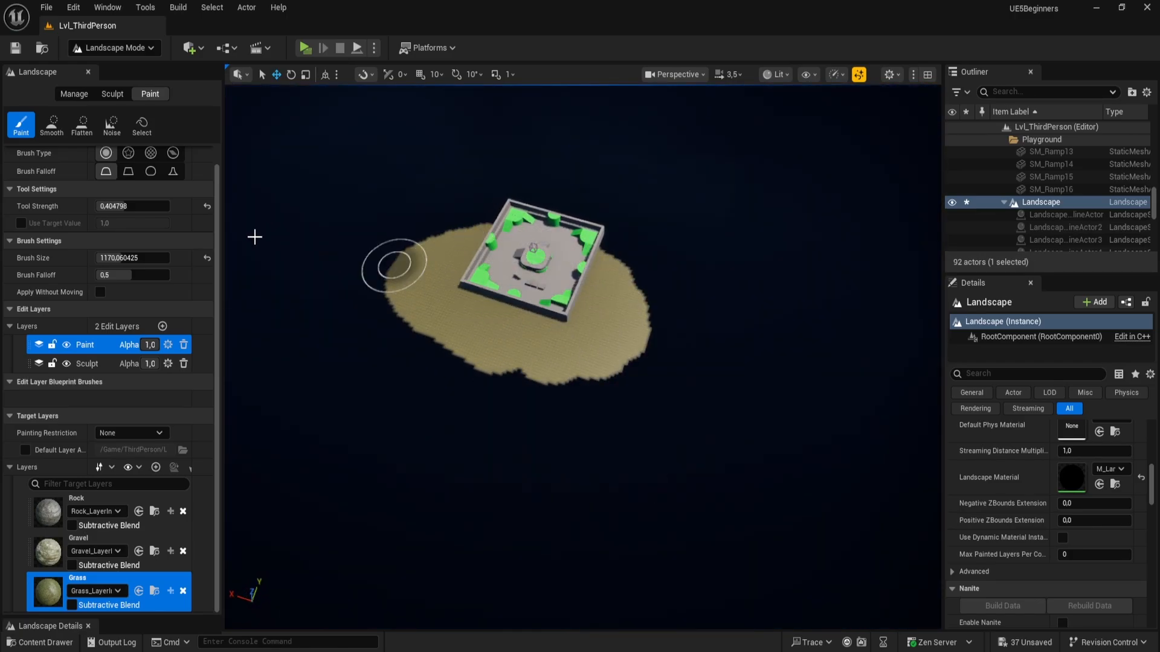
- Increase the brush size to about 3764 and paint Grass over the wider ground and the surrounding slopes
drag(156, 257, 157, 258)
mouse_move(477, 392)
mouse_down()
mouse_move(482, 372)
mouse_move(443, 259)
mouse_move(370, 308)
mouse_move(582, 297)
mouse_up()
key(s)
right_drag(582, 297, 626, 313)
mouse_move(626, 313)
mouse_down()
mouse_move(417, 409)
mouse_move(409, 461)
mouse_move(750, 409)
mouse_move(698, 340)
mouse_move(647, 202)
mouse_move(660, 396)
mouse_move(635, 259)
mouse_move(445, 254)
mouse_move(274, 445)
mouse_move(689, 526)
mouse_move(741, 303)
mouse_move(504, 423)
mouse_up()
key(w)
mouse_move(503, 423)
right_down()
mouse_move(471, 320)
mouse_move(544, 368)
mouse_move(725, 314)
mouse_move(453, 321)
mouse_move(495, 308)
right_up()
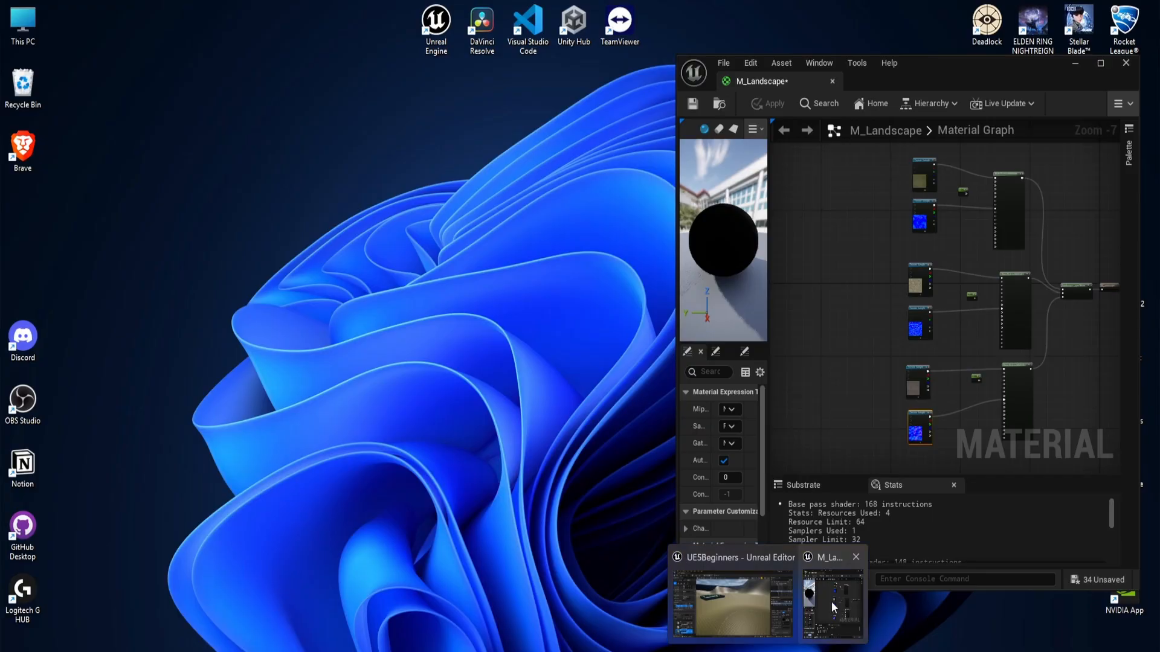
- Connect the 1.0 constants to Roughness on the grass and gravel MakeMaterialAttributes nodes in M_Landscape
click(832, 602)
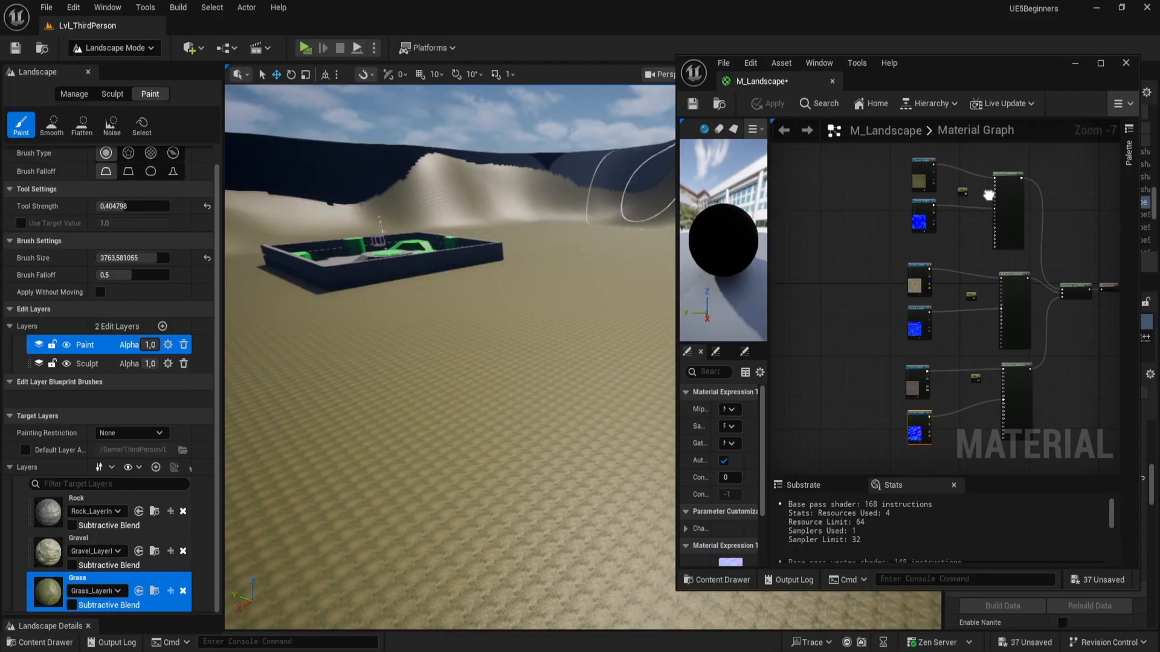
scroll(989, 195, up, 6)
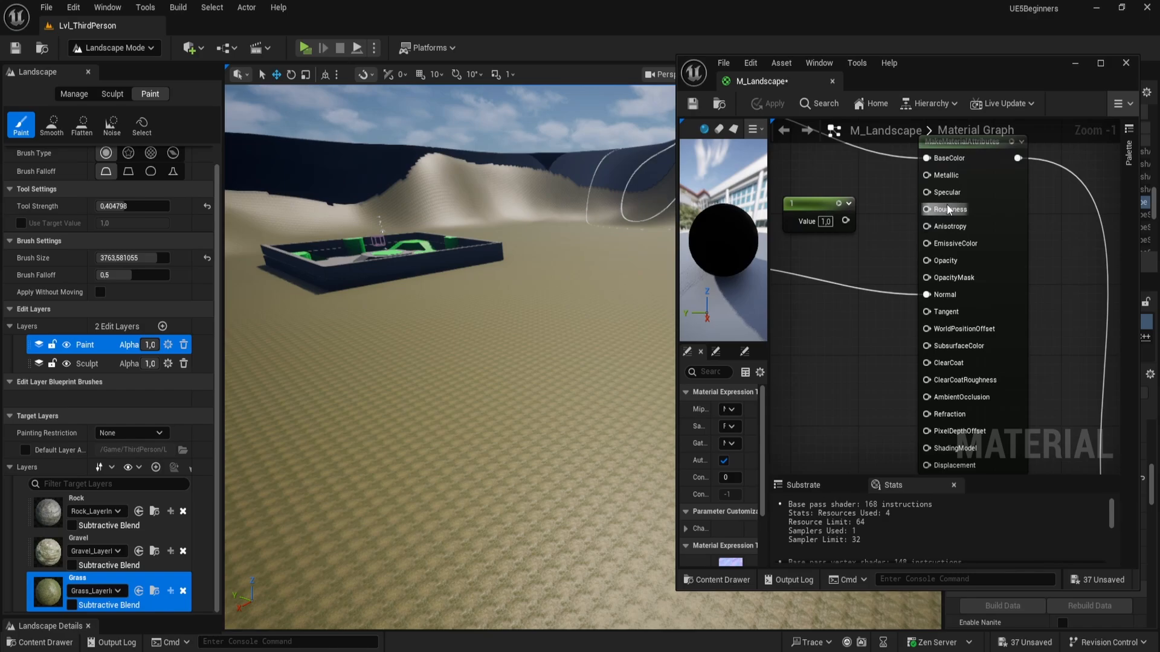
drag(927, 209, 928, 209)
right_drag(877, 369, 905, 194)
scroll(905, 194, down, 2)
right_drag(898, 312, 862, 136)
drag(867, 217, 927, 191)
drag(835, 205, 810, 181)
- Connect the 1.0 constant to Roughness on the rock MakeMaterialAttributes node, apply the material, and inspect the painted terrain
right_drag(865, 343, 864, 120)
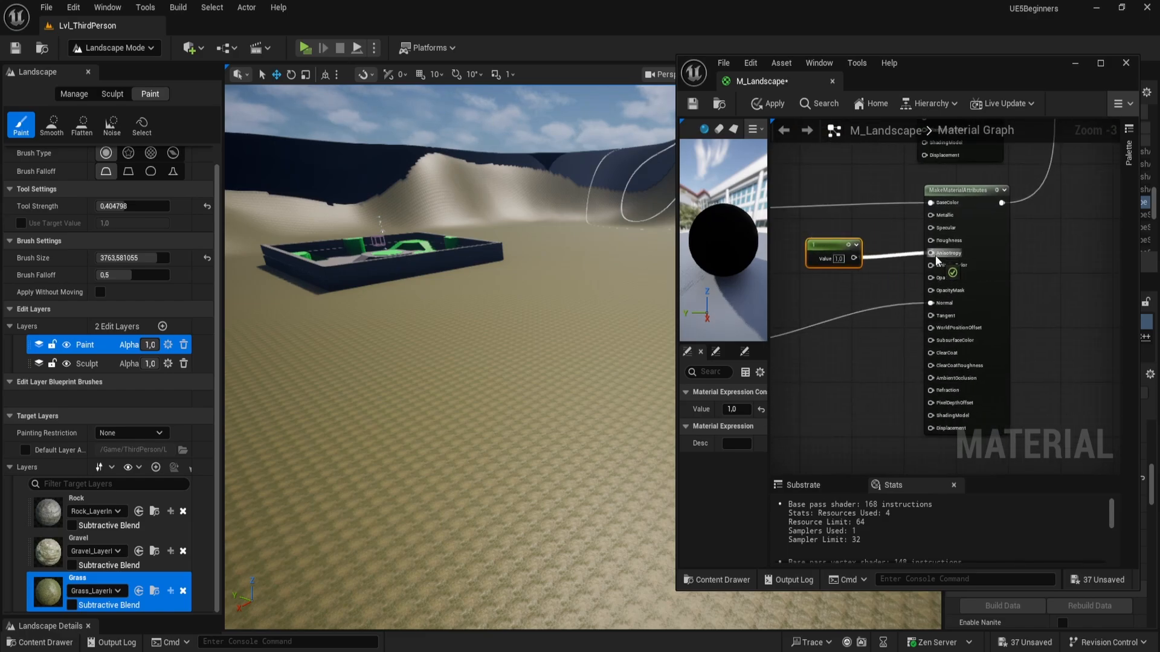
drag(937, 244, 937, 241)
click(766, 104)
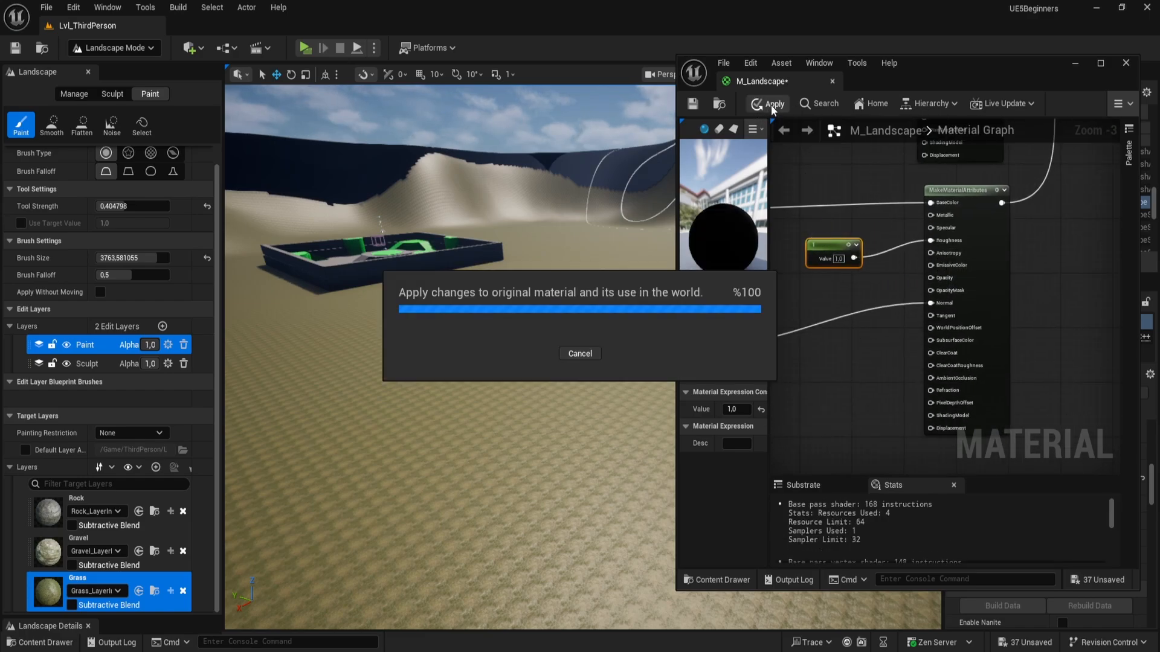
right_drag(581, 162, 489, 254)
key(s)
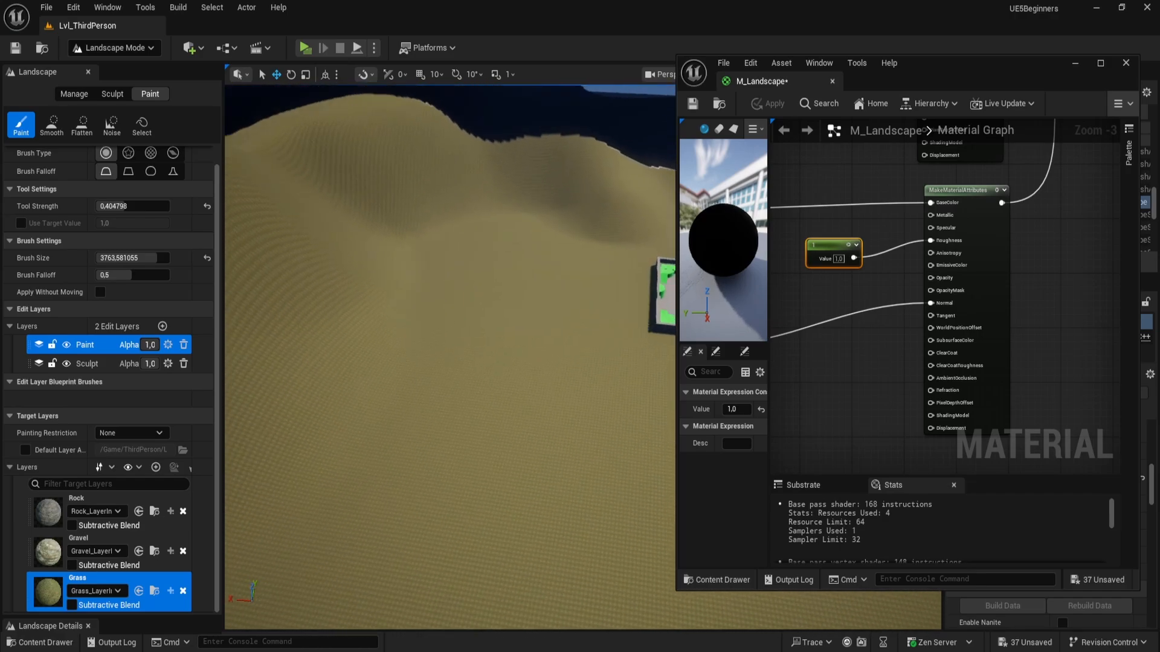
- Dock the M_Landscape editor back into the main window and return to Lvl_ThirdPerson, viewing the playground from above
drag(761, 81, 329, 25)
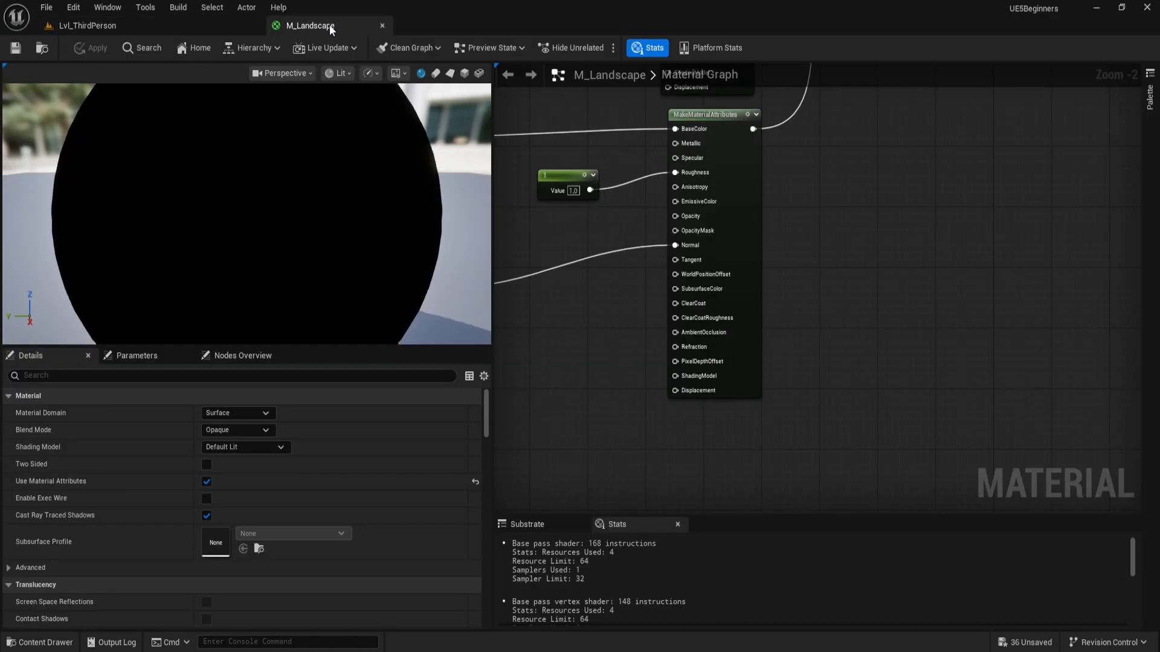
click(103, 26)
key(s)
right_drag(386, 303, 459, 272)
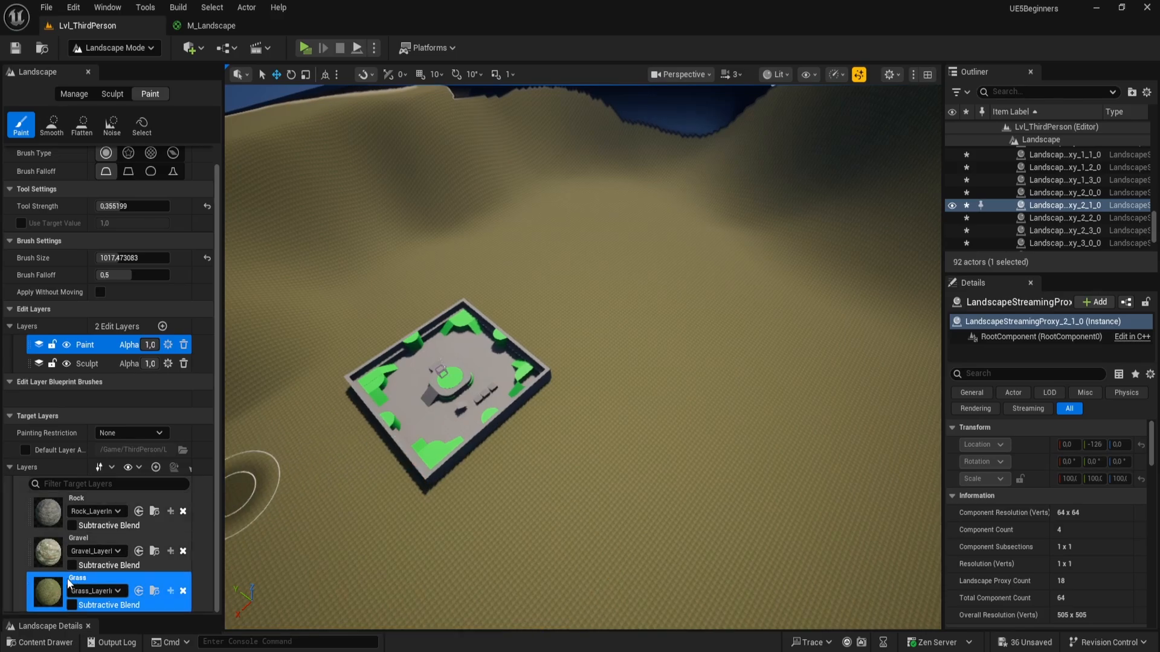
- Increase the brush size to 8192 and paint Grass over the unpainted outer hills around the playground
scroll(134, 234, up, 1)
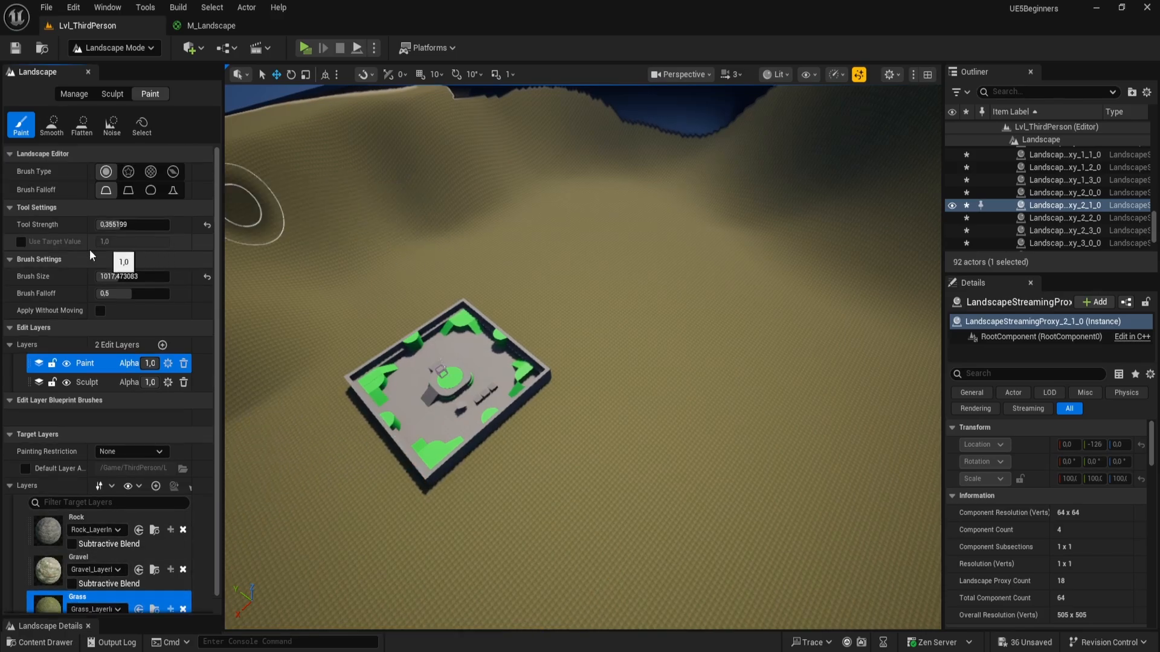
drag(114, 276, 170, 277)
key(s)
mouse_move(423, 302)
right_down()
mouse_move(423, 374)
mouse_move(387, 302)
mouse_move(435, 272)
right_up()
key(d)
right_drag(583, 356, 474, 315)
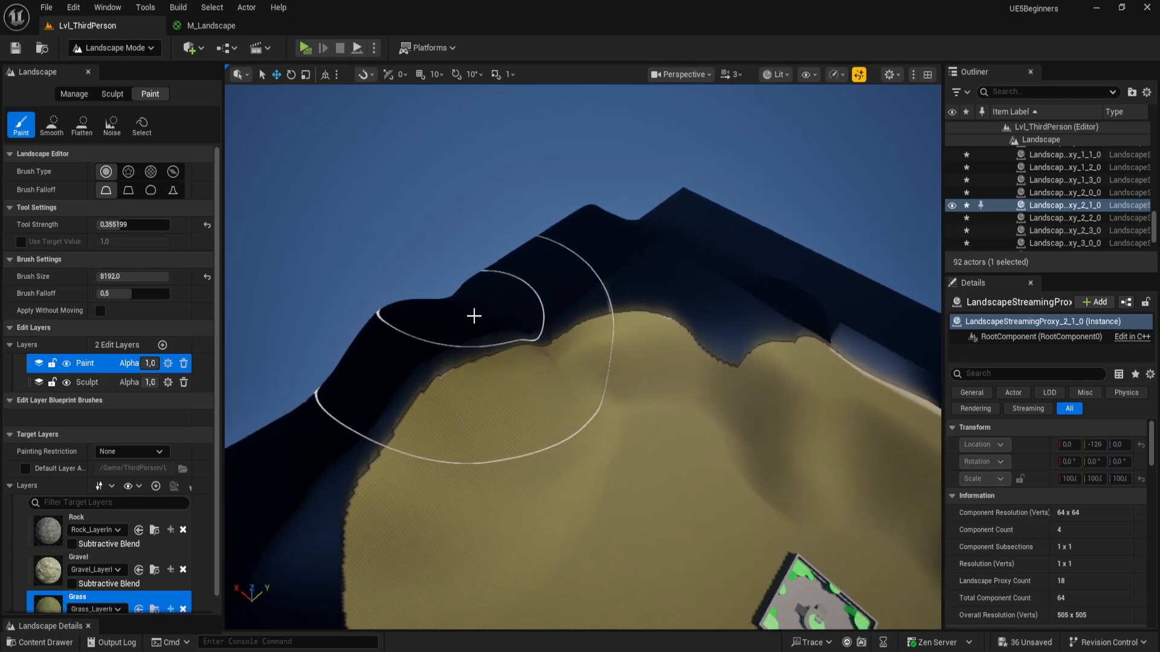
mouse_move(474, 316)
mouse_down()
mouse_move(448, 332)
mouse_move(526, 259)
mouse_move(802, 259)
mouse_move(634, 302)
mouse_move(731, 345)
mouse_up()
right_drag(731, 345, 544, 326)
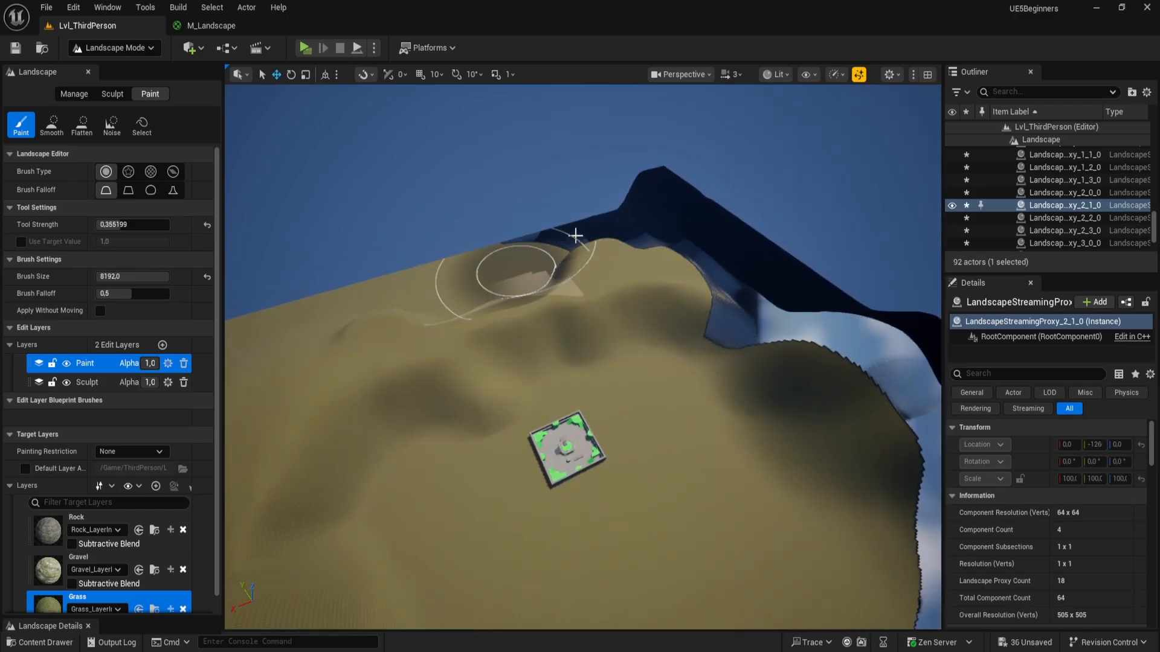
- Paint Grass over the remaining dark far edge of the landscape and save all modified assets
mouse_move(628, 244)
mouse_down()
mouse_move(471, 303)
mouse_move(733, 260)
mouse_up()
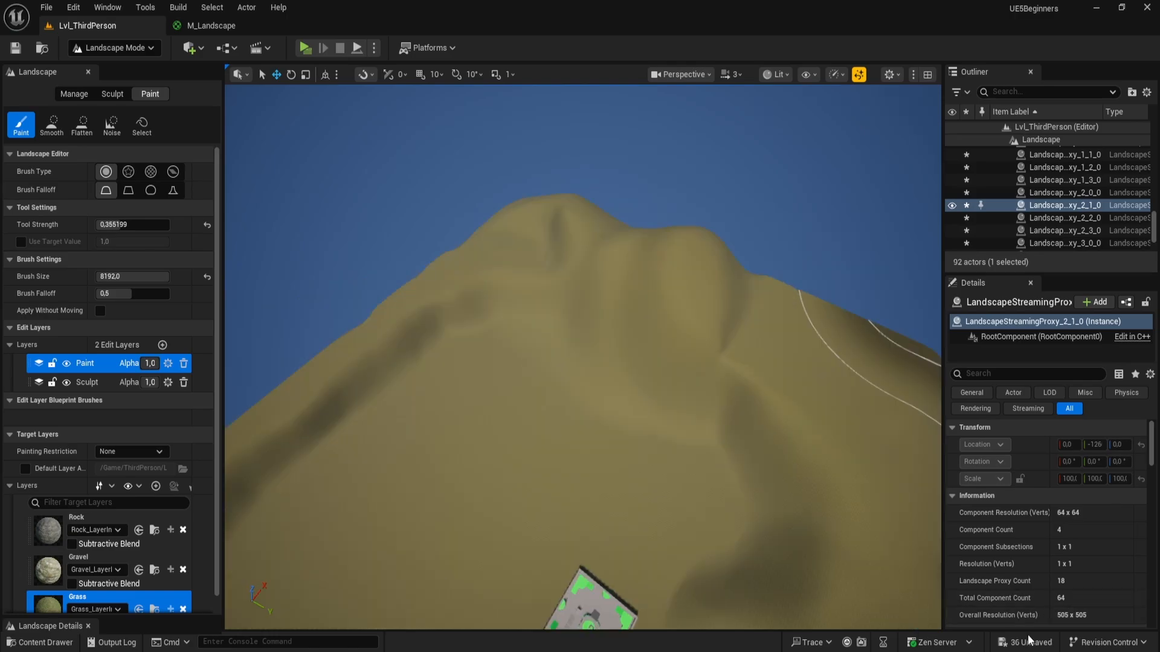
click(1034, 644)
click(676, 476)
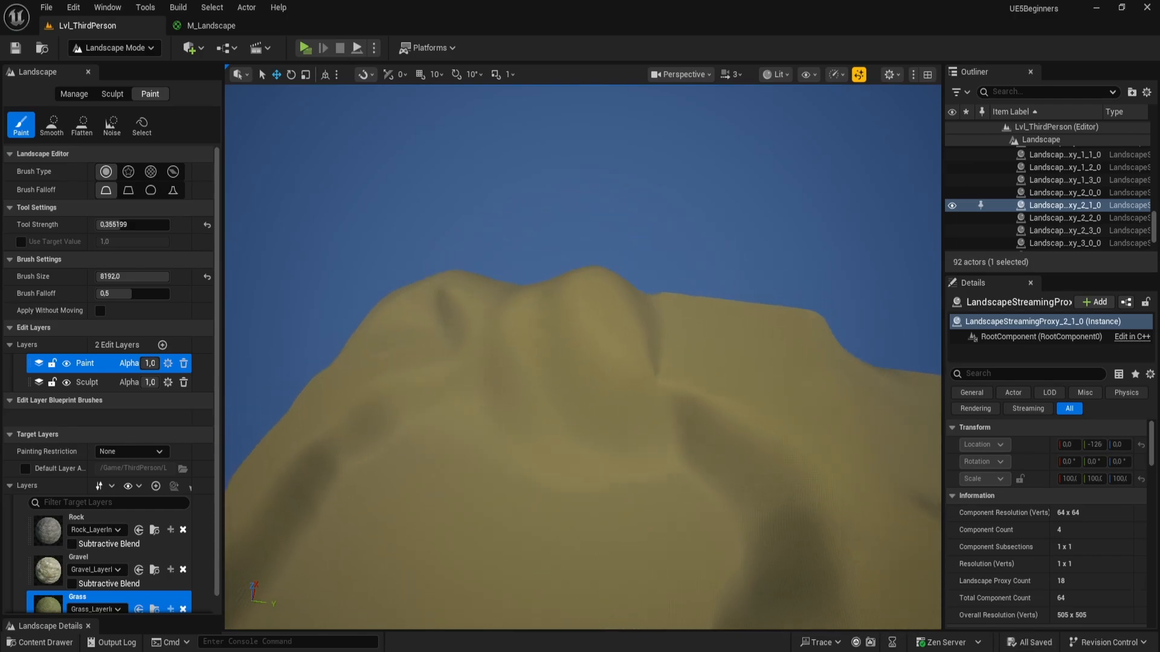
- Choose the Rock layer, reduce the brush size to about 3339, and paint Rock over the high hills at the landscape's edge
click(147, 523)
mouse_move(589, 381)
right_down()
mouse_move(658, 332)
mouse_move(610, 381)
mouse_move(590, 380)
right_up()
key(w)
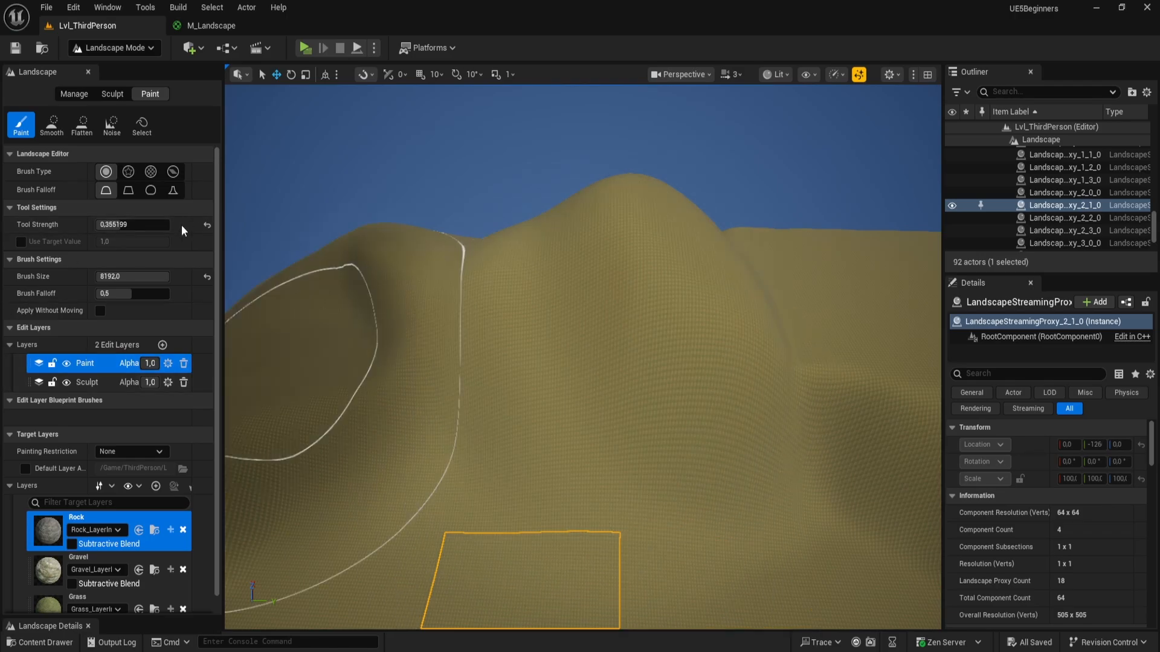
mouse_move(146, 273)
mouse_down()
mouse_move(125, 274)
mouse_move(151, 276)
mouse_up()
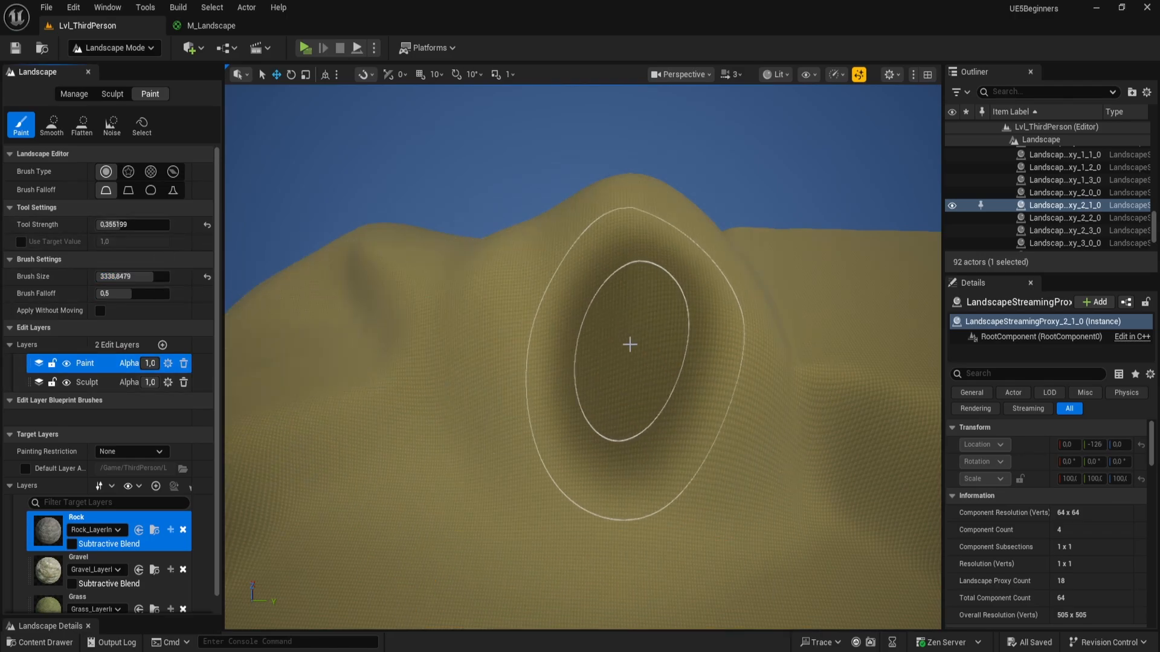
mouse_move(629, 344)
mouse_down()
mouse_move(564, 339)
mouse_move(482, 290)
mouse_move(668, 350)
mouse_move(707, 391)
mouse_move(490, 360)
mouse_up()
mouse_move(465, 344)
right_down()
mouse_move(290, 417)
mouse_move(229, 435)
mouse_move(217, 423)
right_up()
scroll(465, 345, down, 3)
mouse_move(453, 338)
mouse_down()
mouse_move(389, 306)
mouse_move(487, 367)
mouse_move(632, 344)
mouse_move(459, 345)
mouse_move(287, 272)
mouse_move(484, 459)
mouse_move(824, 329)
mouse_move(834, 229)
mouse_move(908, 208)
mouse_up()
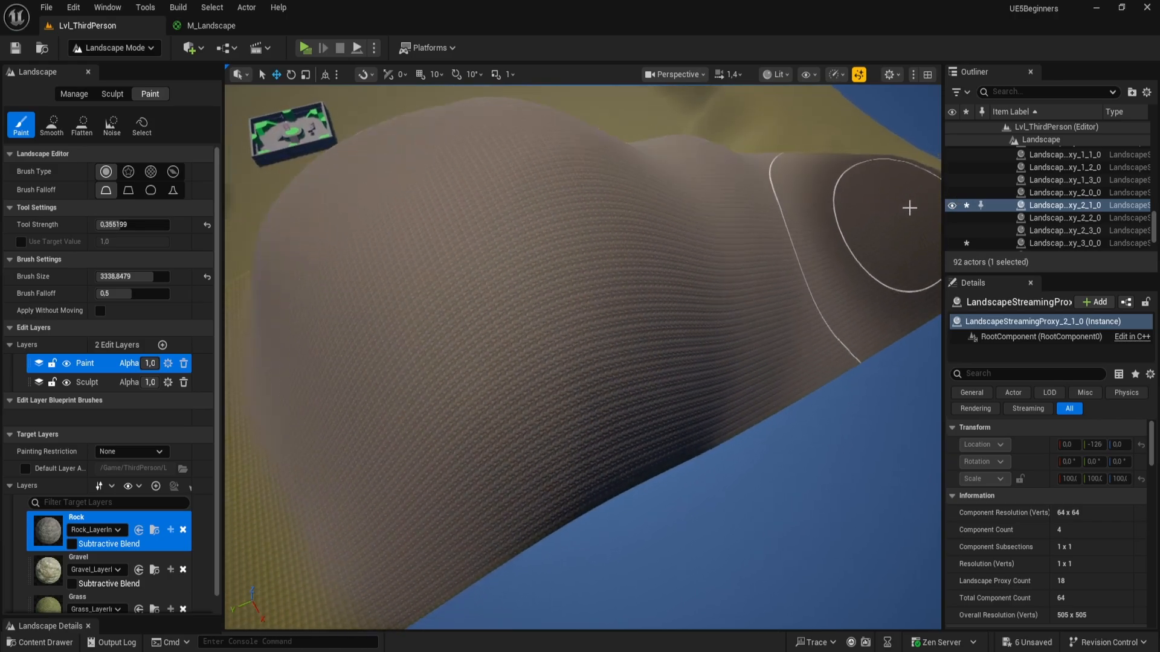
- Paint Gravel along the landscape's edge and over the low ground, raising the tool strength to about 0.54
mouse_move(908, 209)
right_down()
mouse_move(936, 181)
mouse_move(725, 200)
right_up()
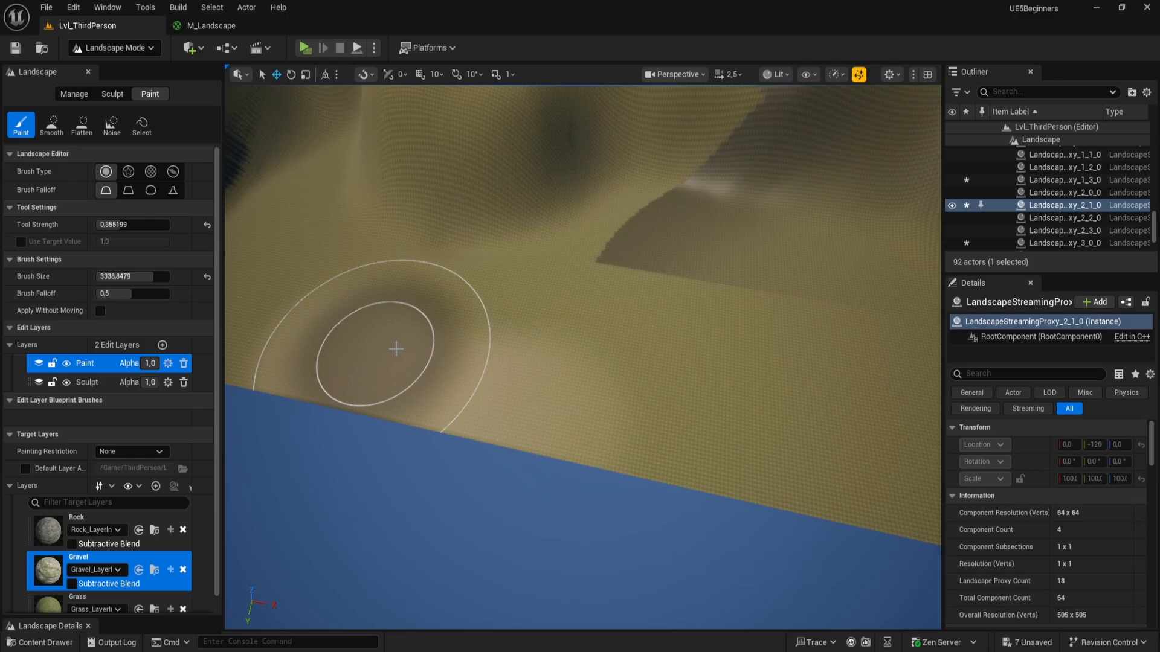
mouse_move(395, 348)
mouse_down()
mouse_move(153, 329)
mouse_move(682, 422)
mouse_up()
right_drag(683, 423, 786, 423)
right_drag(574, 389, 507, 427)
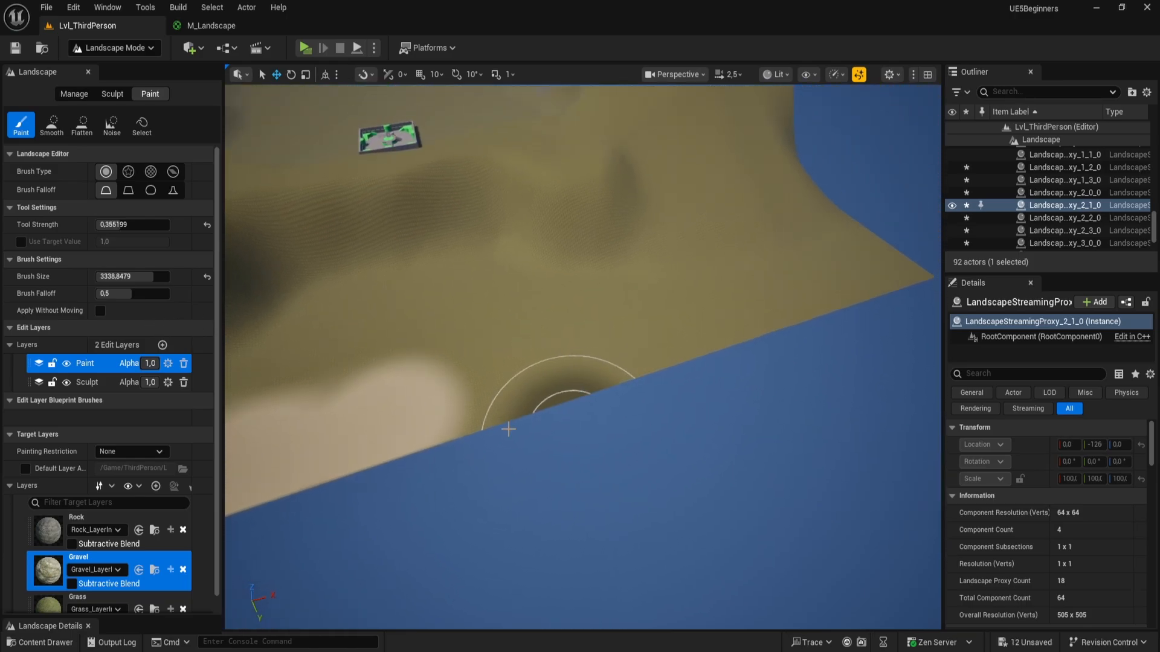
mouse_move(507, 427)
mouse_down()
mouse_move(792, 326)
mouse_move(530, 380)
mouse_move(868, 267)
mouse_up()
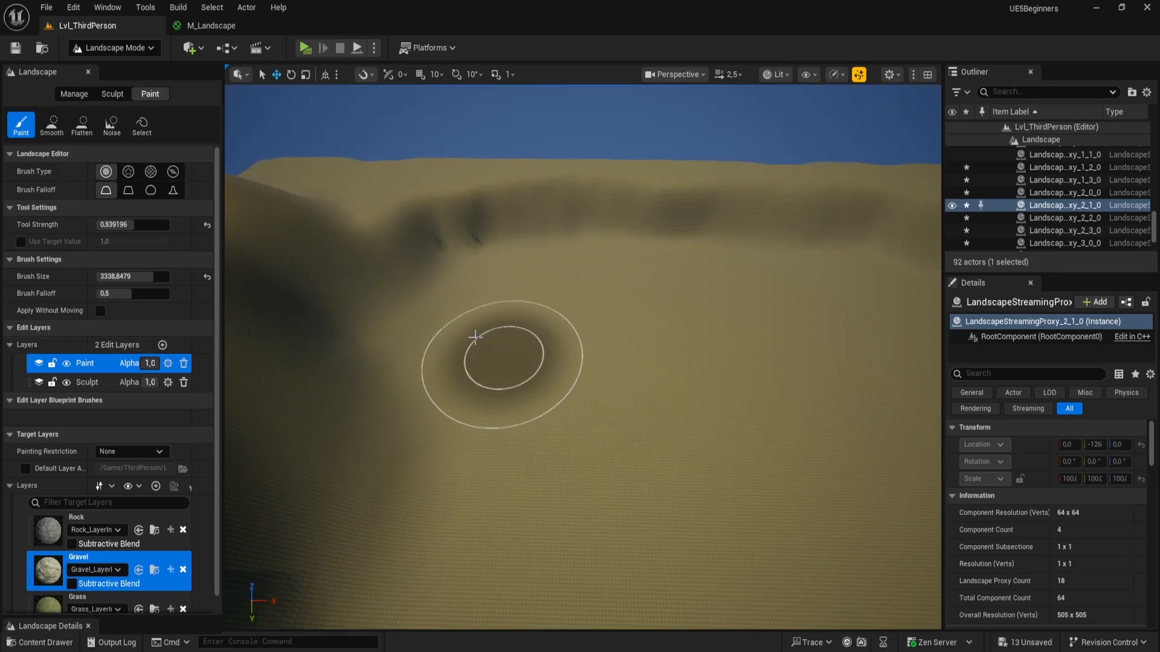
mouse_move(474, 336)
mouse_down()
mouse_move(574, 312)
mouse_move(872, 306)
mouse_move(787, 302)
mouse_move(490, 344)
mouse_up()
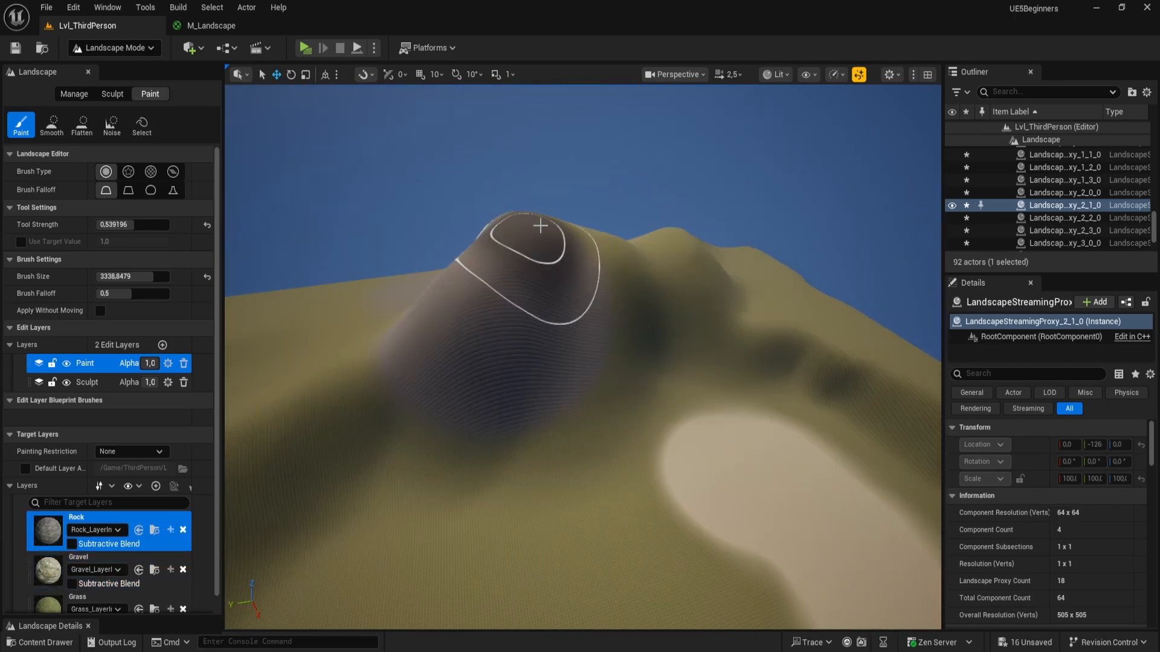
- Paint Rock over the mountain beside the gravel area and switch back to the Grass layer
mouse_move(541, 227)
mouse_down()
mouse_move(619, 256)
mouse_move(657, 295)
mouse_move(459, 347)
mouse_move(603, 342)
mouse_move(709, 280)
mouse_move(556, 258)
mouse_move(603, 254)
mouse_up()
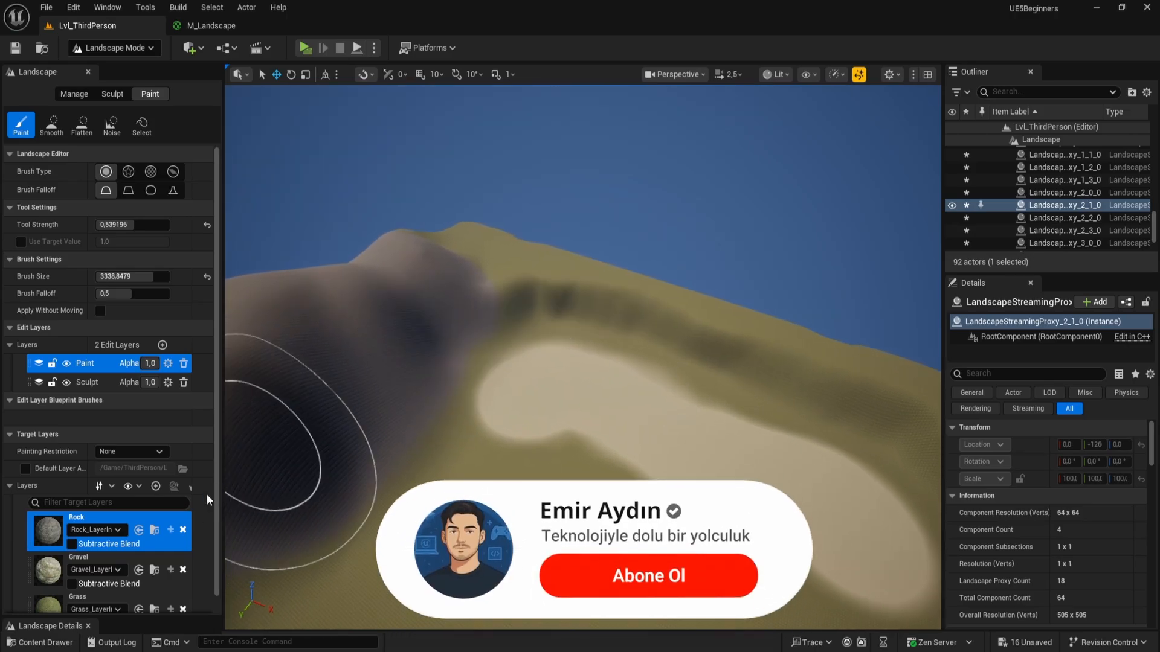
scroll(78, 586, down, 1)
click(77, 586)
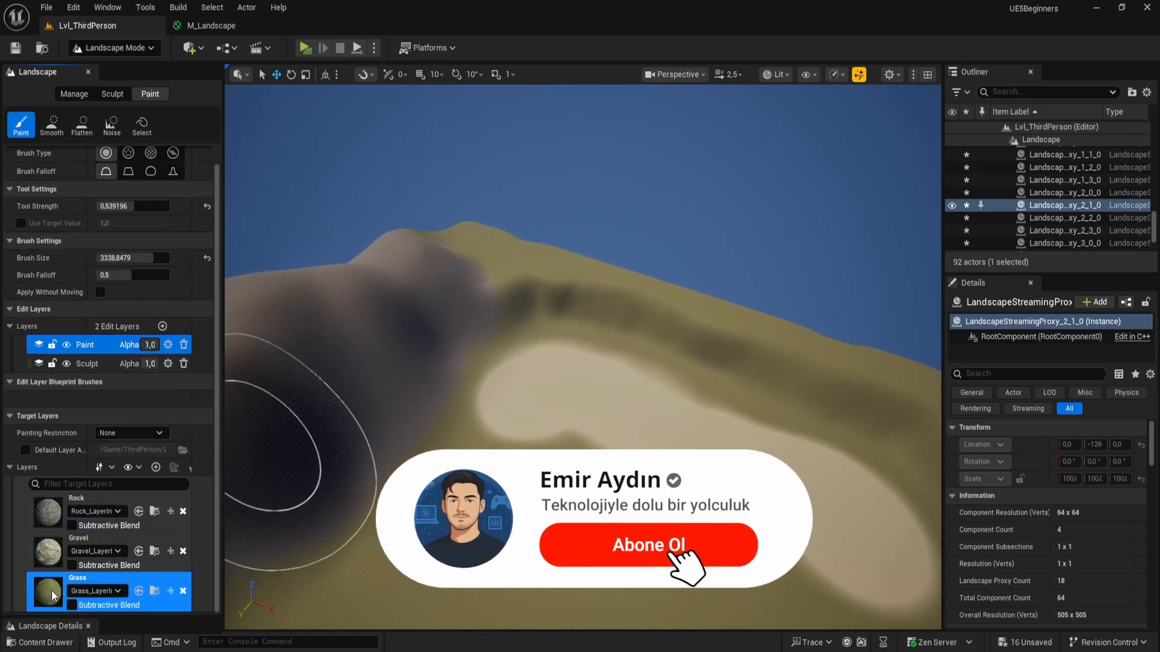
- Play from the grass beside the playground, running and jumping across the ground to inspect the painted layers up close
mouse_move(423, 423)
right_down()
mouse_move(508, 495)
mouse_move(423, 483)
right_up()
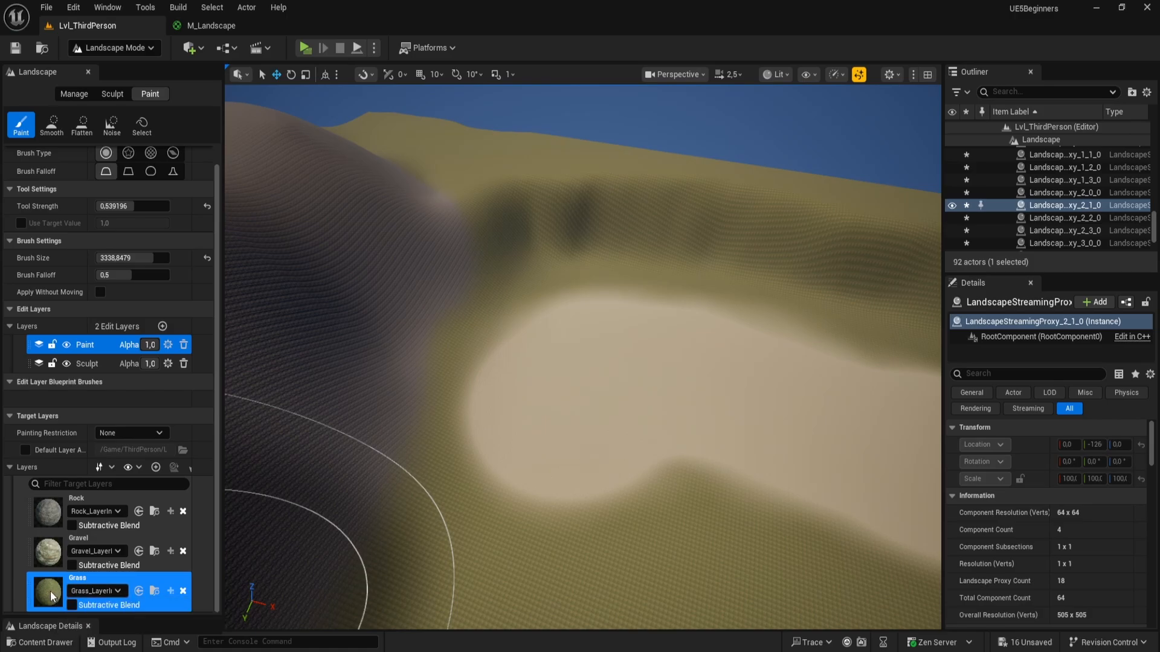
mouse_move(479, 407)
right_down()
mouse_move(579, 387)
mouse_move(532, 375)
mouse_move(532, 362)
mouse_move(725, 459)
mouse_move(706, 399)
mouse_move(604, 423)
mouse_move(481, 407)
right_up()
key(w)
scroll(481, 407, up, 2)
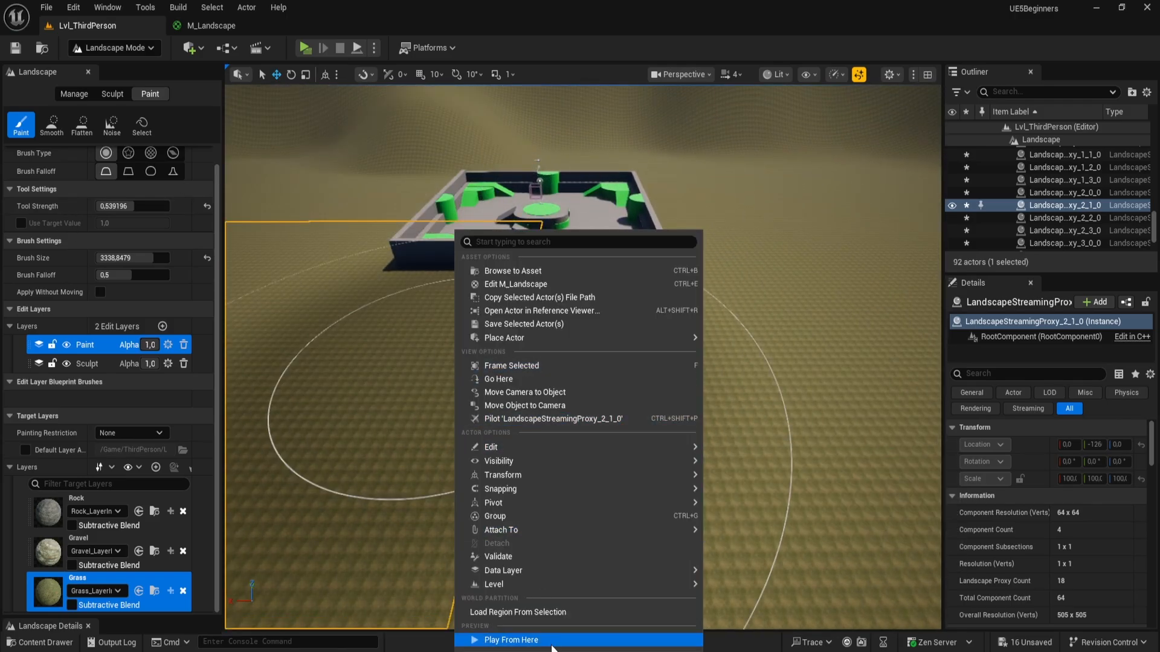
key(alt+p)
key(w)
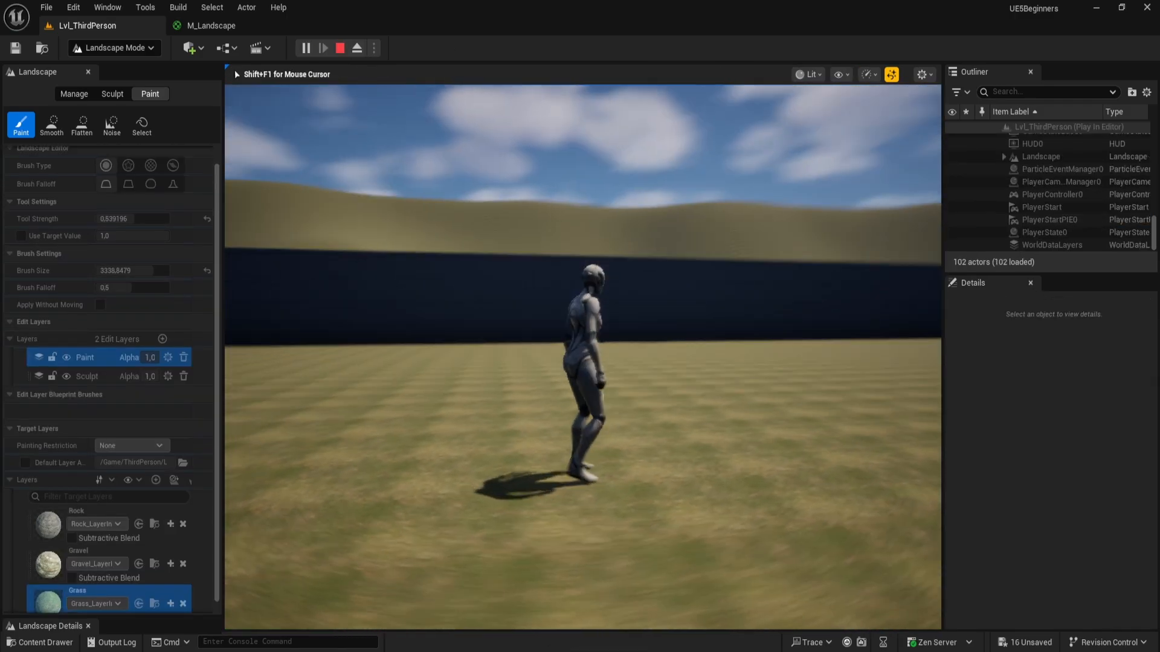
key(w)
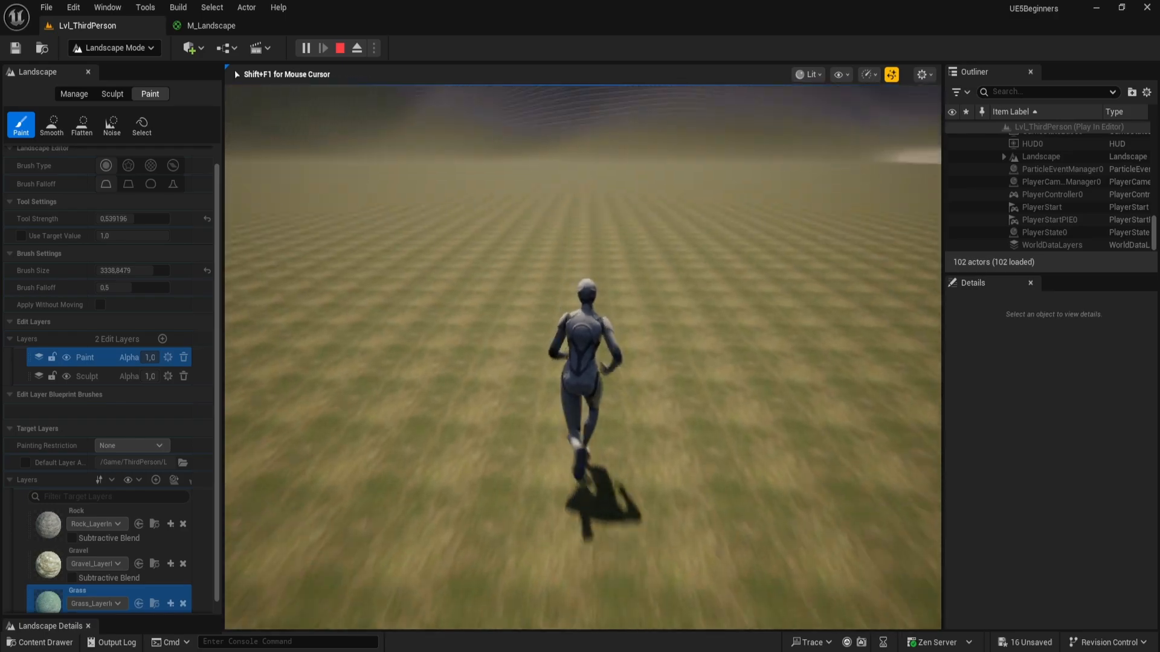
key(w)
key(space)
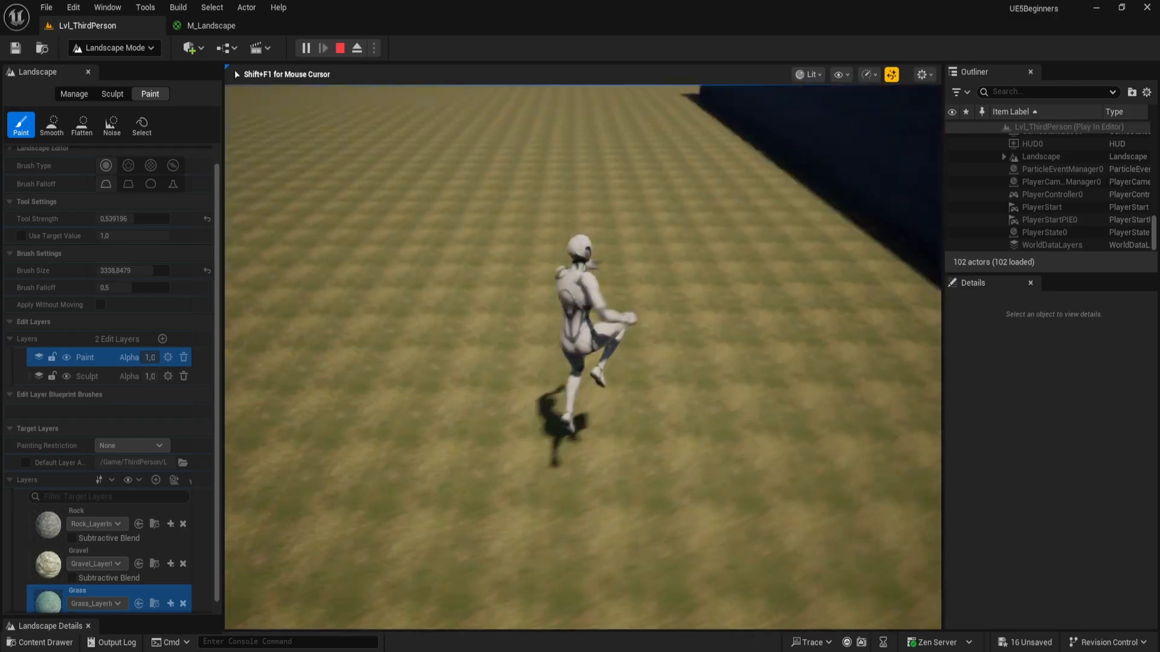
key(w)
key(space)
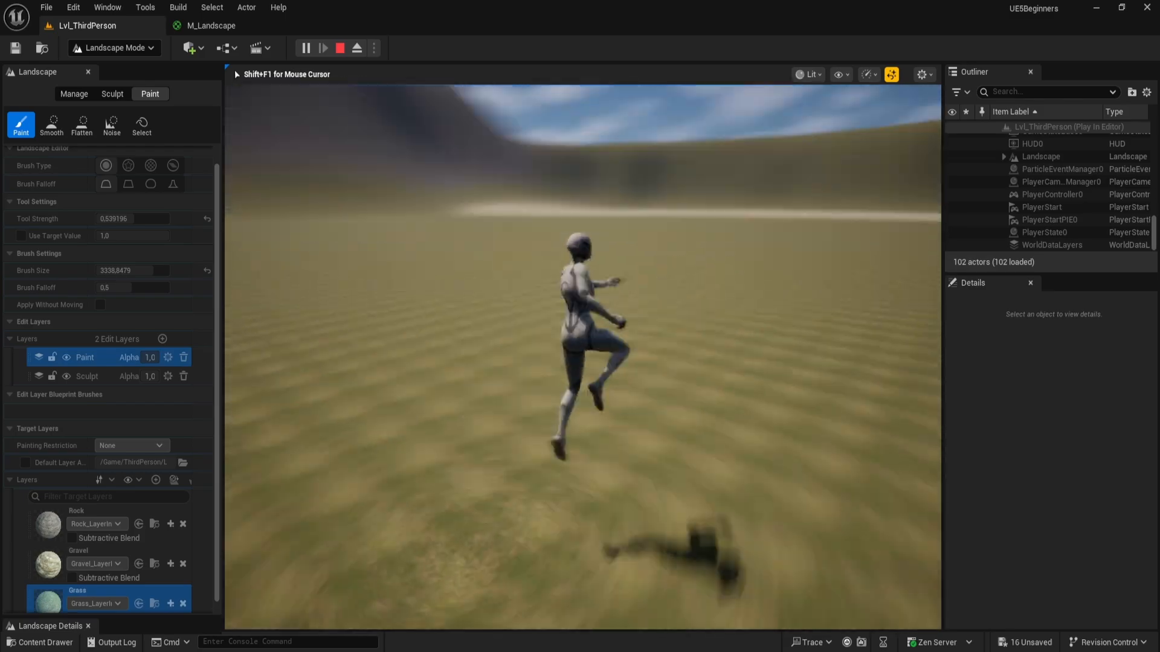
key(w)
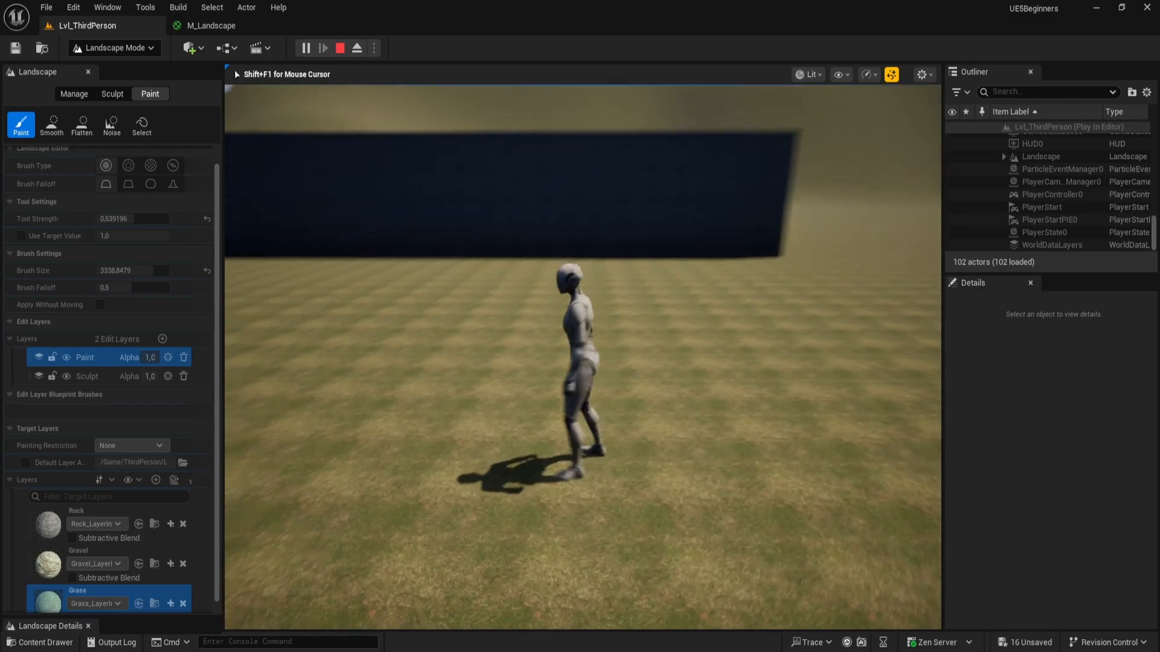
key(space)
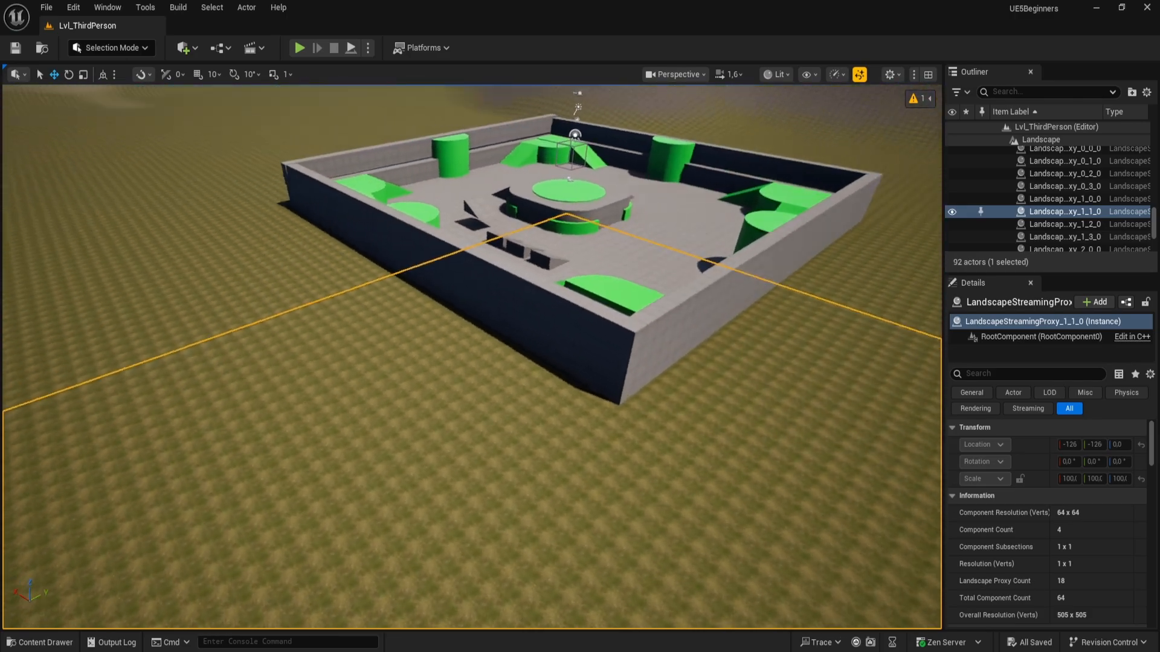
- Select the Landscape actor and open its assigned M_Landscape material
right_drag(442, 382, 314, 382)
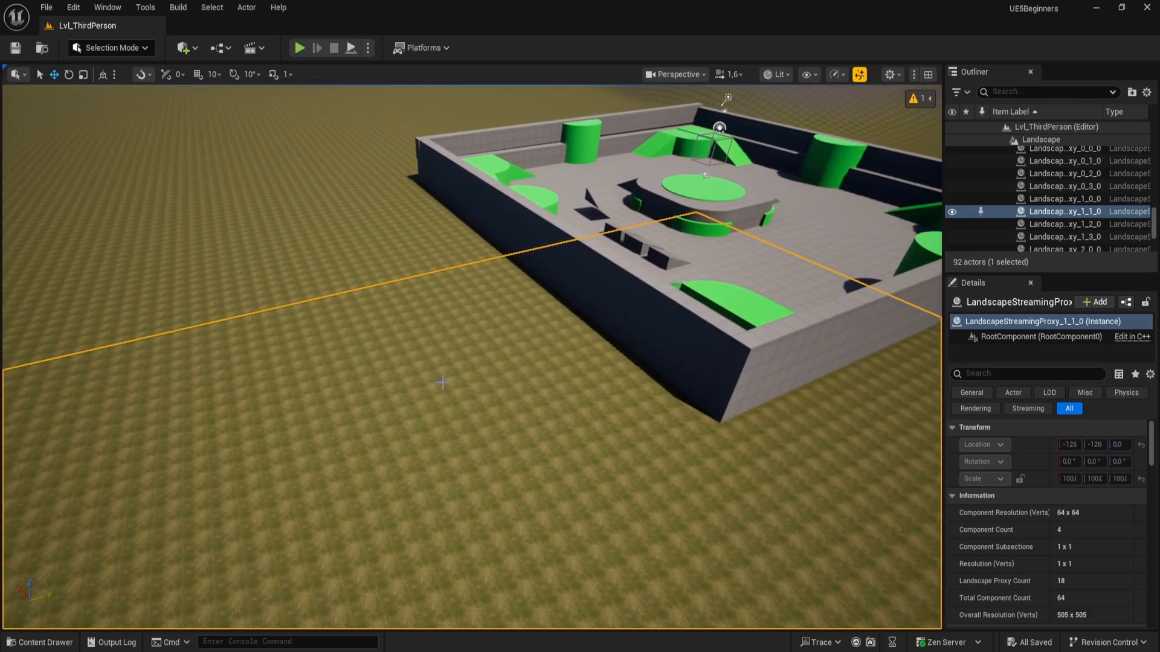
scroll(1053, 225, up, 5)
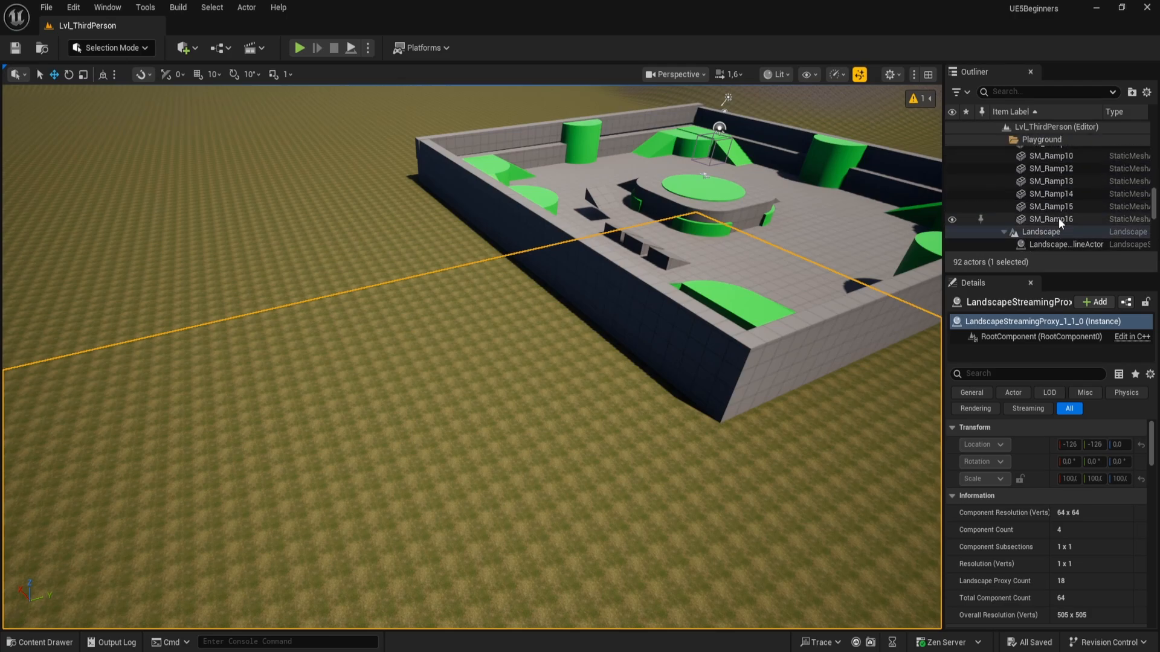
scroll(1059, 219, down, 4)
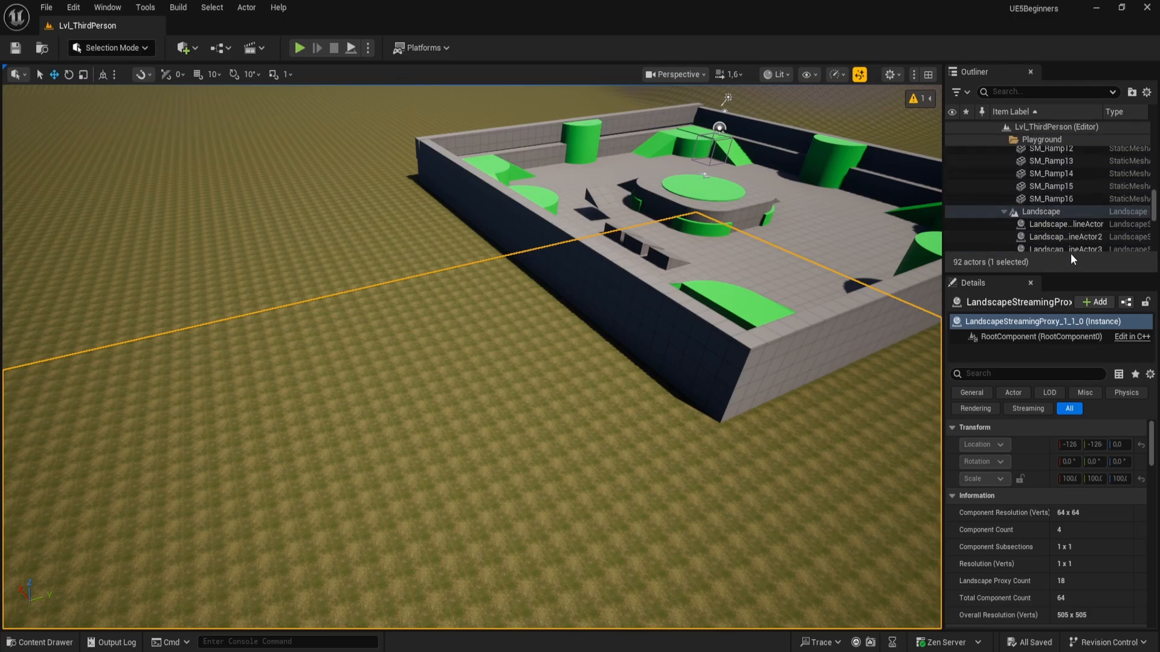
drag(1071, 273, 1074, 351)
click(1063, 212)
scroll(1065, 520, down, 3)
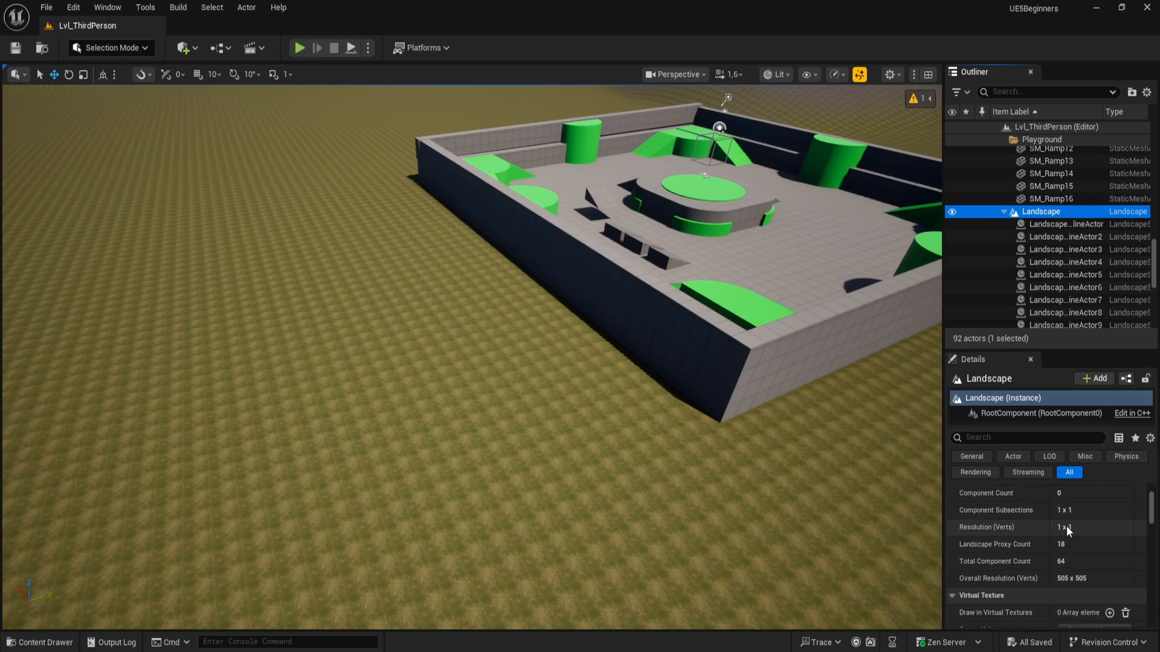
scroll(1072, 534, down, 10)
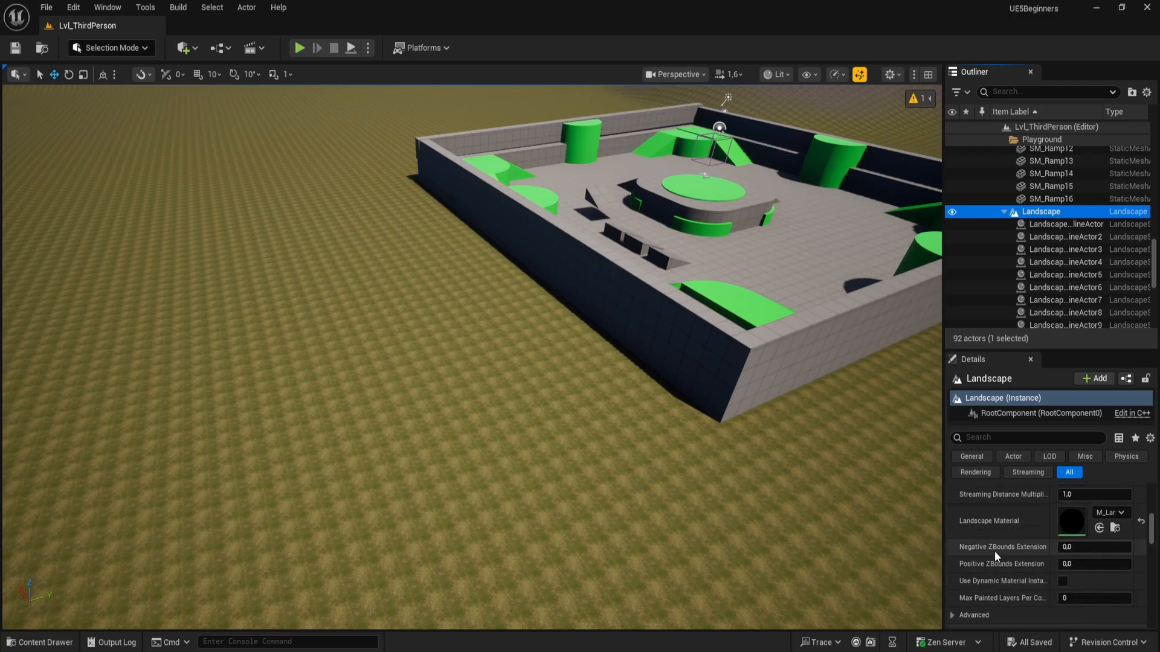
scroll(1027, 544, up, 1)
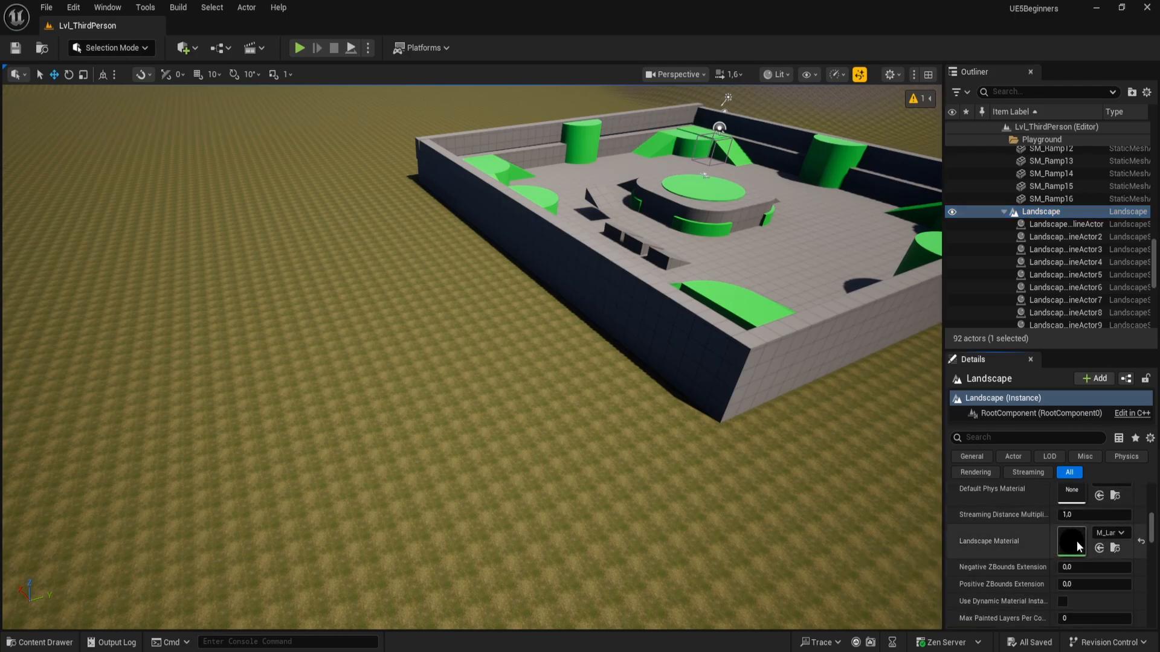
double_click(1078, 548)
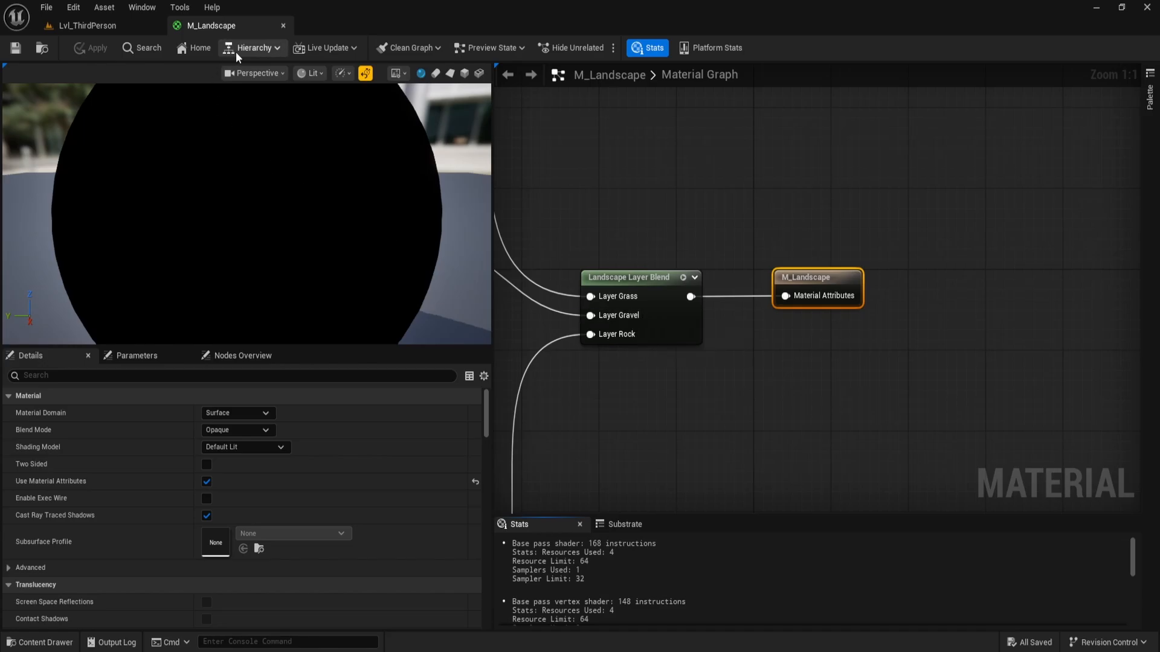
- Undock the M_Landscape editor into a floating window sized to sit beside the level view
mouse_move(238, 25)
mouse_down()
mouse_move(216, 99)
mouse_move(784, 57)
mouse_move(704, 42)
mouse_move(719, 40)
mouse_up()
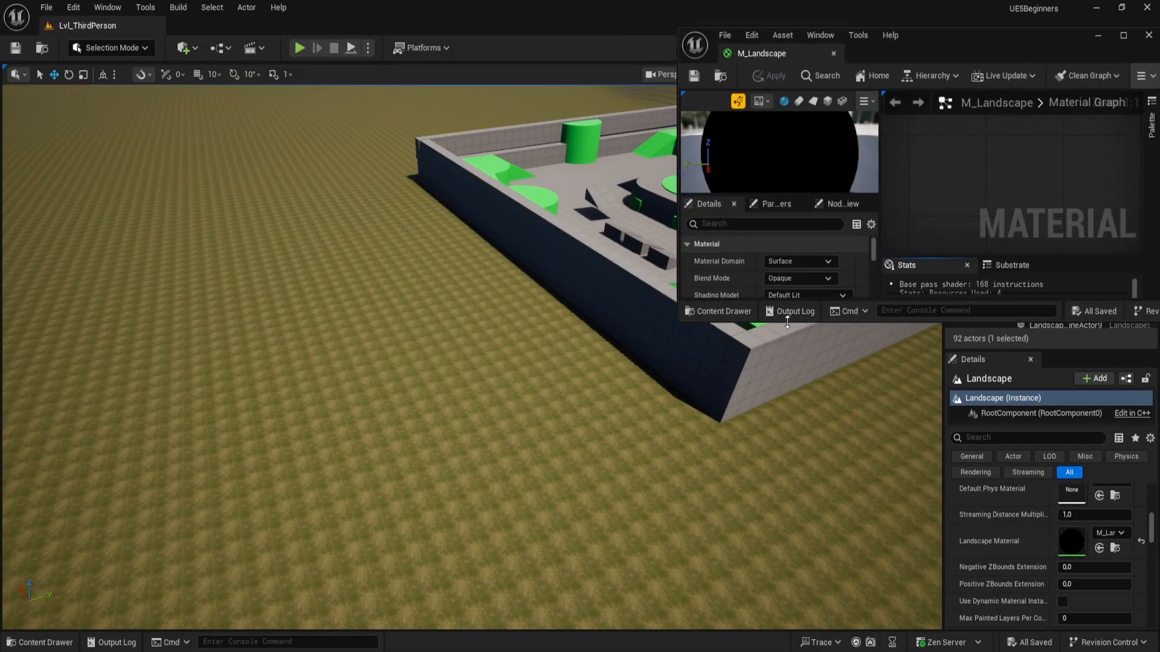
drag(787, 322, 795, 646)
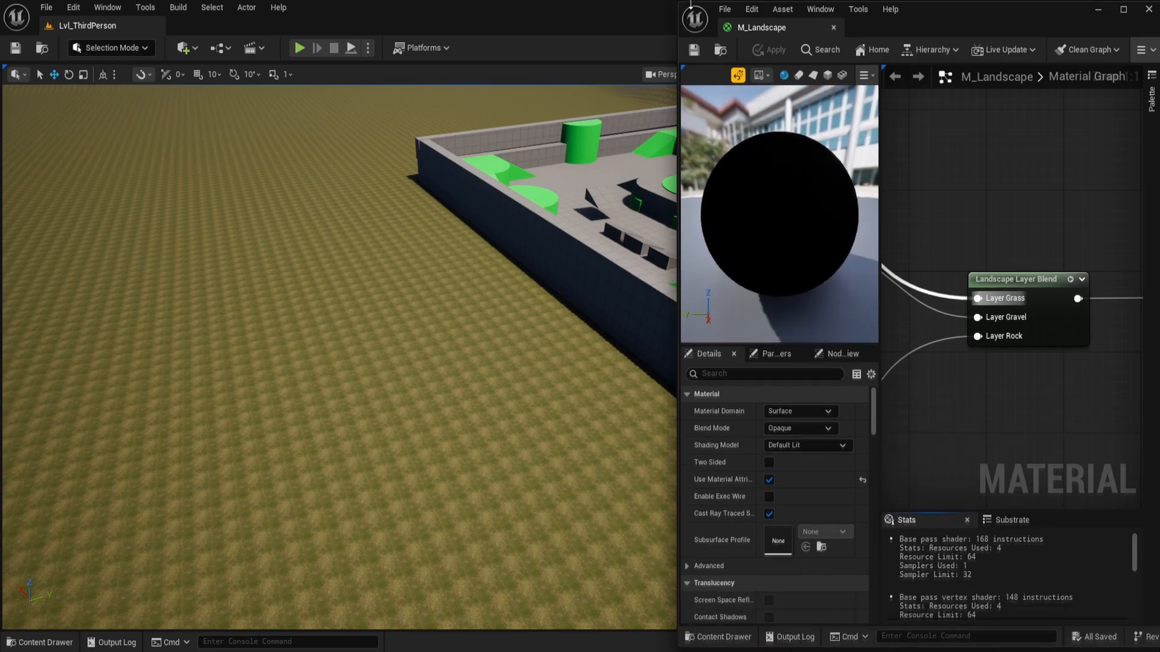
drag(677, 220, 596, 220)
- Feed the grass colour Texture Sample's UVs from a new LandscapeLayerCoords node and place it up and away from the sample
scroll(947, 236, down, 4)
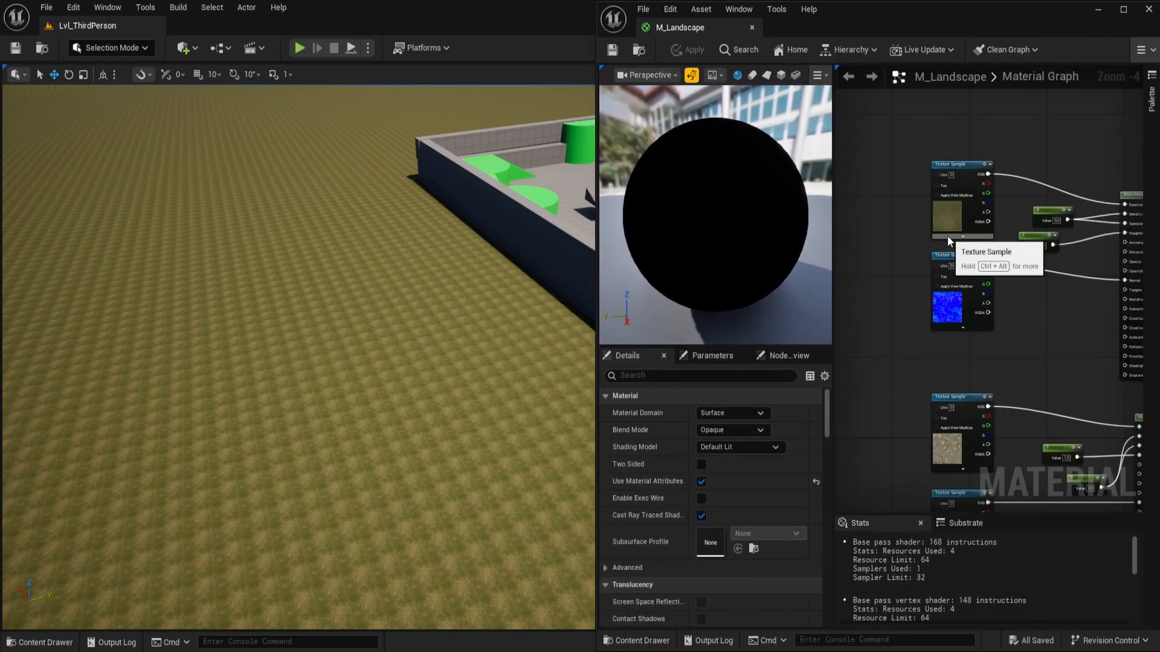
right_drag(906, 204, 1008, 275)
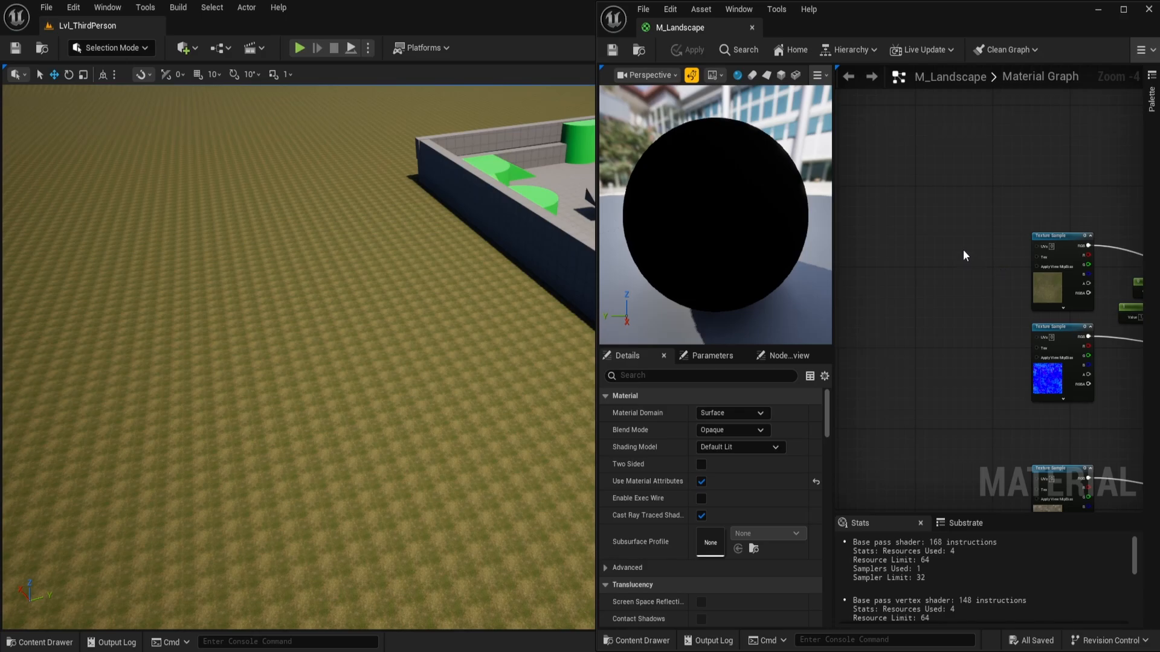
scroll(994, 283, up, 2)
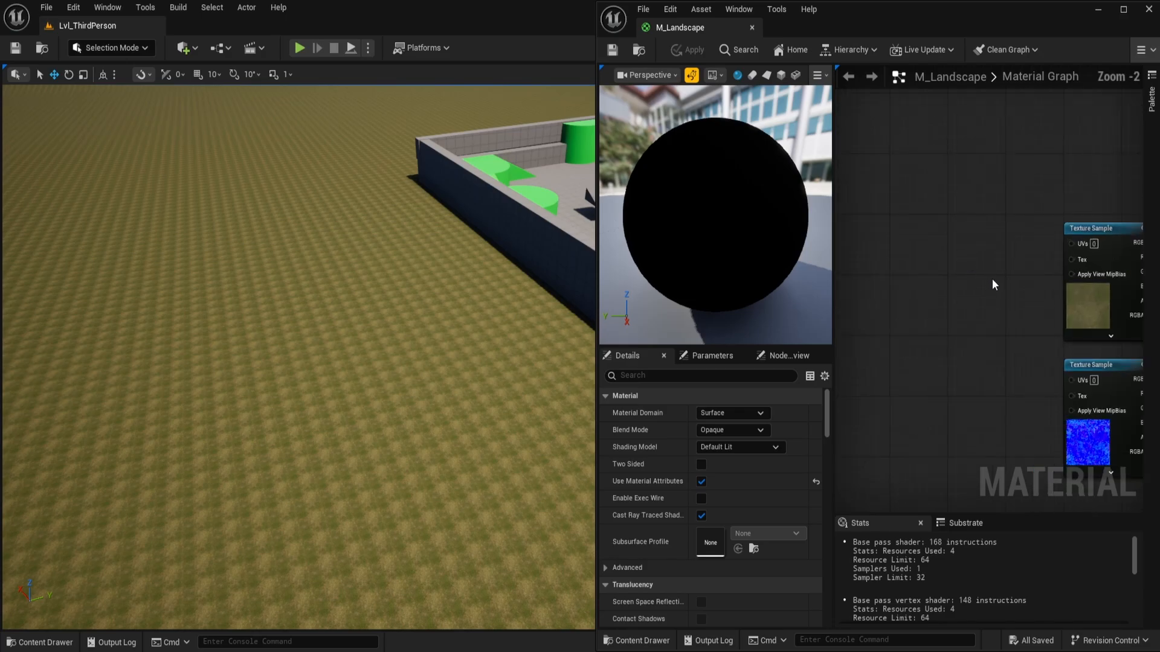
click(1087, 227)
scroll(1008, 293, up, 1)
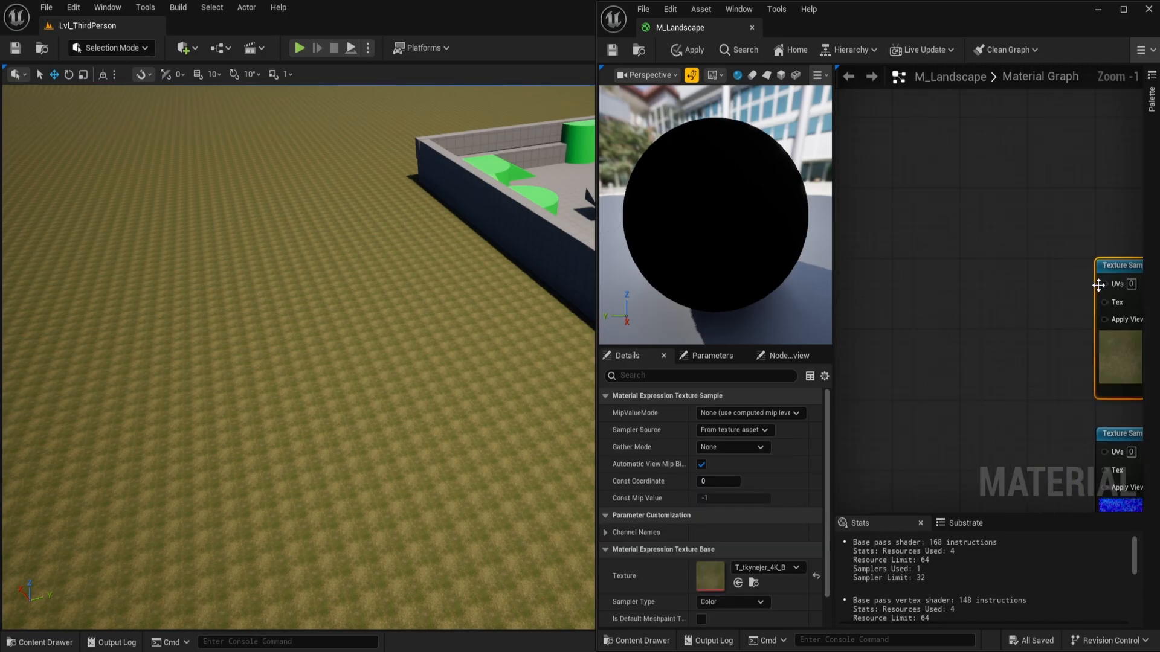
drag(1045, 279, 969, 275)
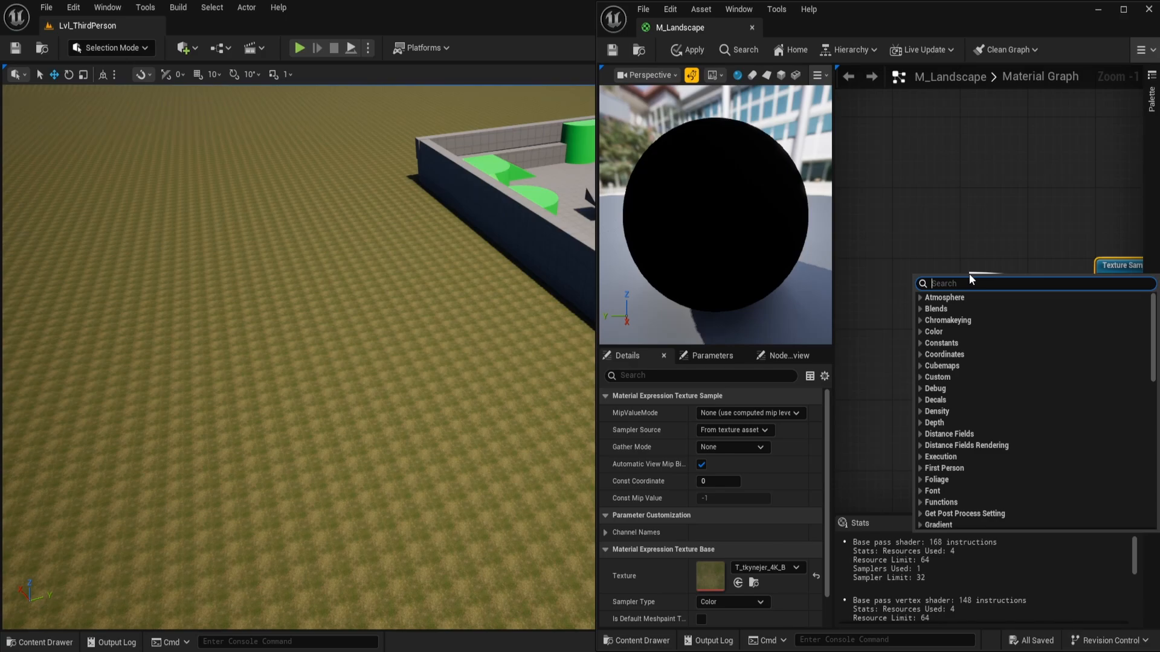
text(lands)
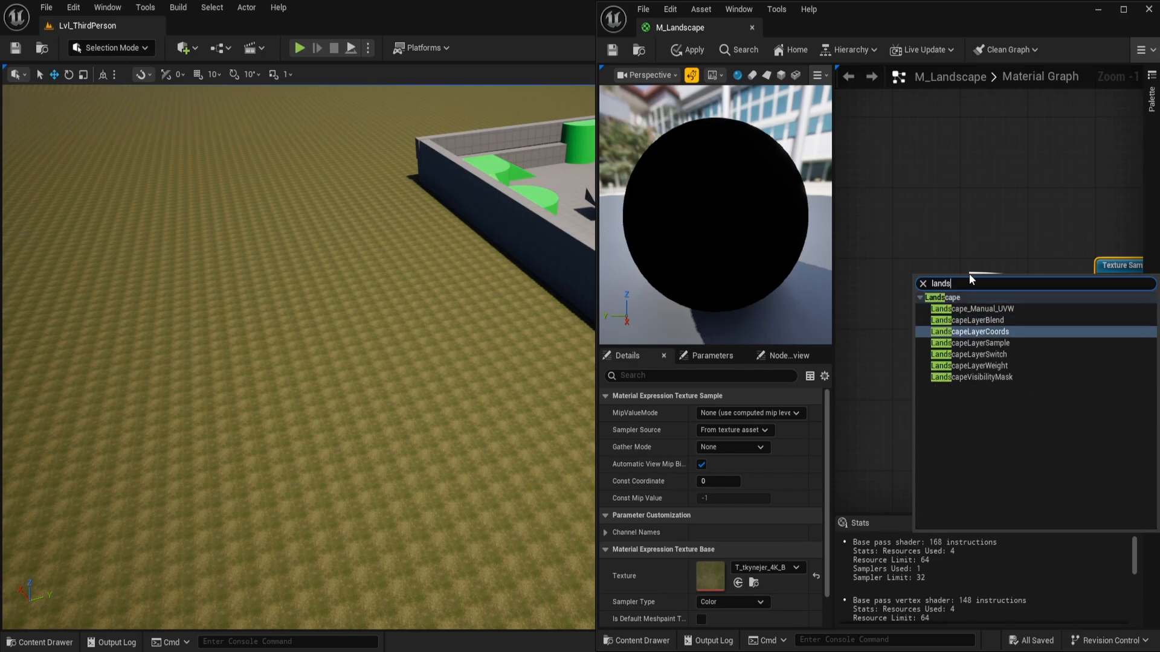
key(Return)
drag(1004, 273, 911, 159)
- Place copies of the Landscape Coords node beside the gravel and rock Texture Samples
right_drag(937, 504, 950, 260)
key(ctrl+v)
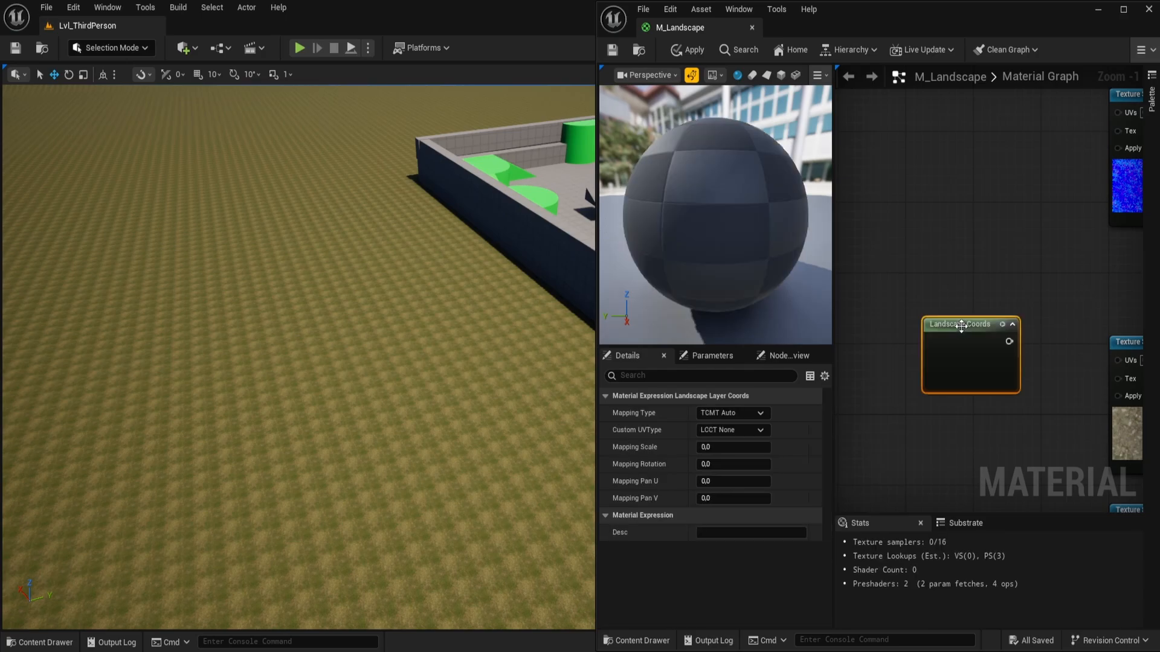
drag(961, 326, 930, 370)
right_drag(1061, 448, 987, 222)
scroll(987, 223, down, 1)
scroll(987, 222, down, 2)
right_drag(952, 337, 937, 227)
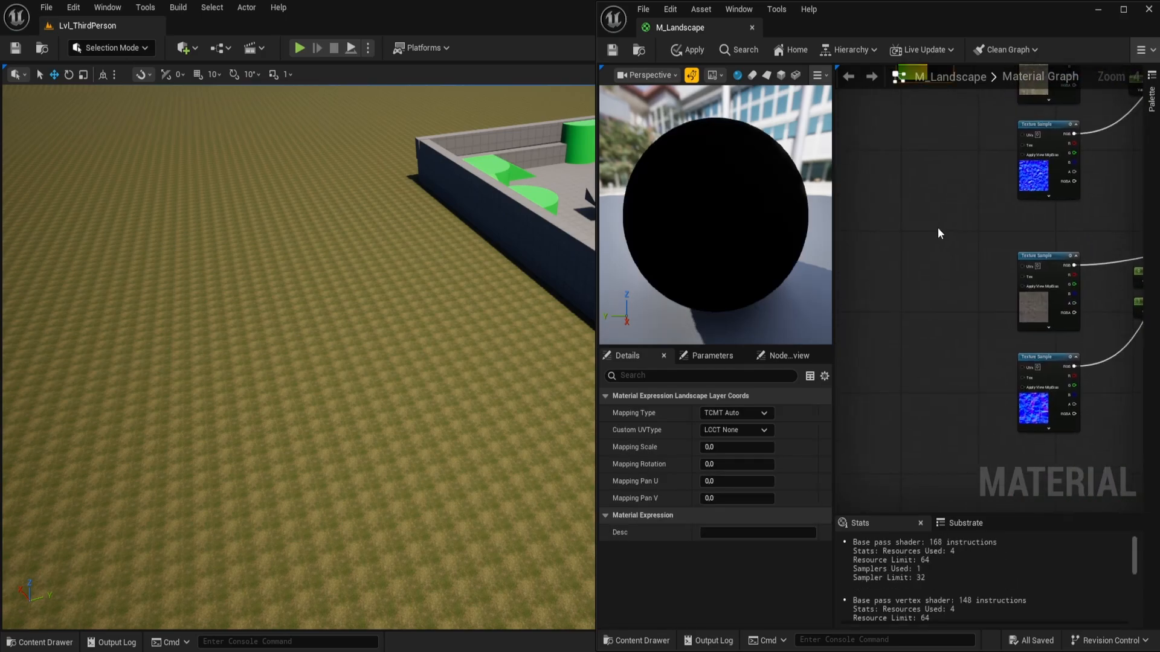
click(882, 263)
click(908, 272)
- Set the grass Landscape Coords node's Mapping Scale to 7, apply the material and view the grass toward the mountain
right_drag(938, 158, 922, 411)
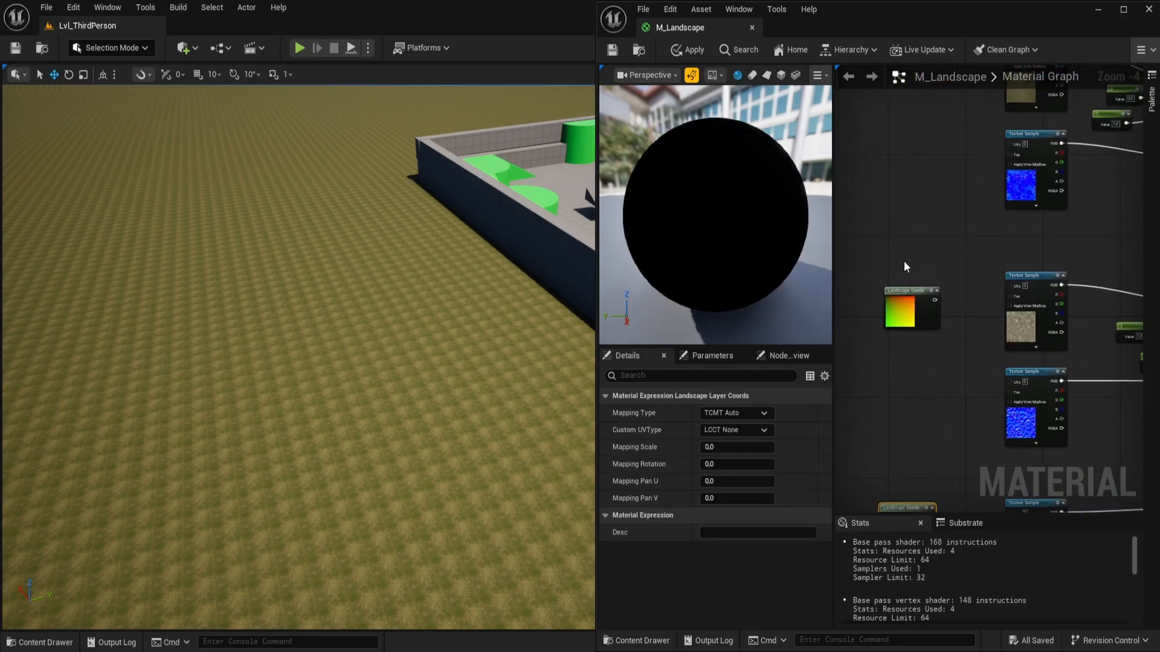
right_drag(904, 261, 966, 494)
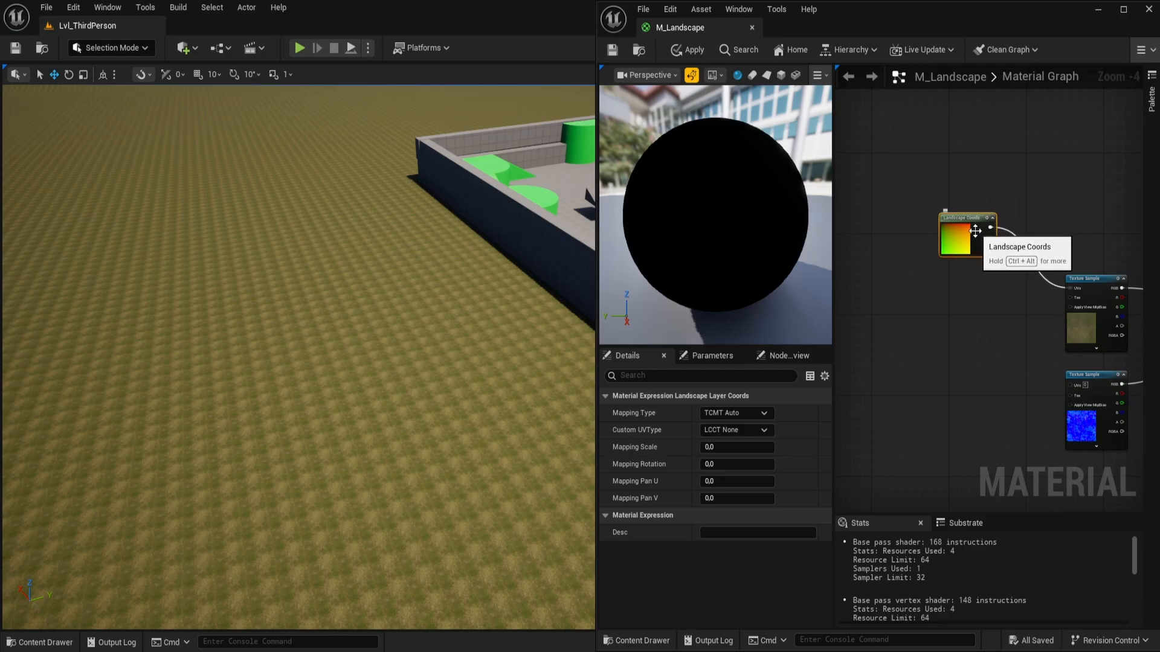
scroll(998, 277, up, 1)
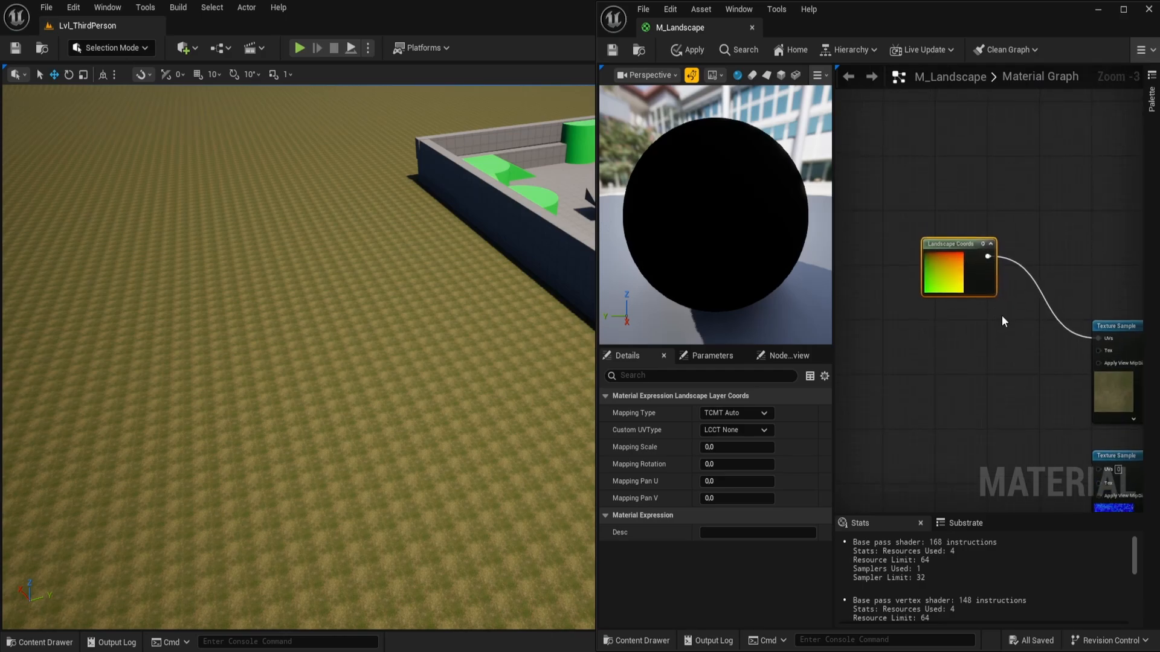
scroll(1017, 325, up, 1)
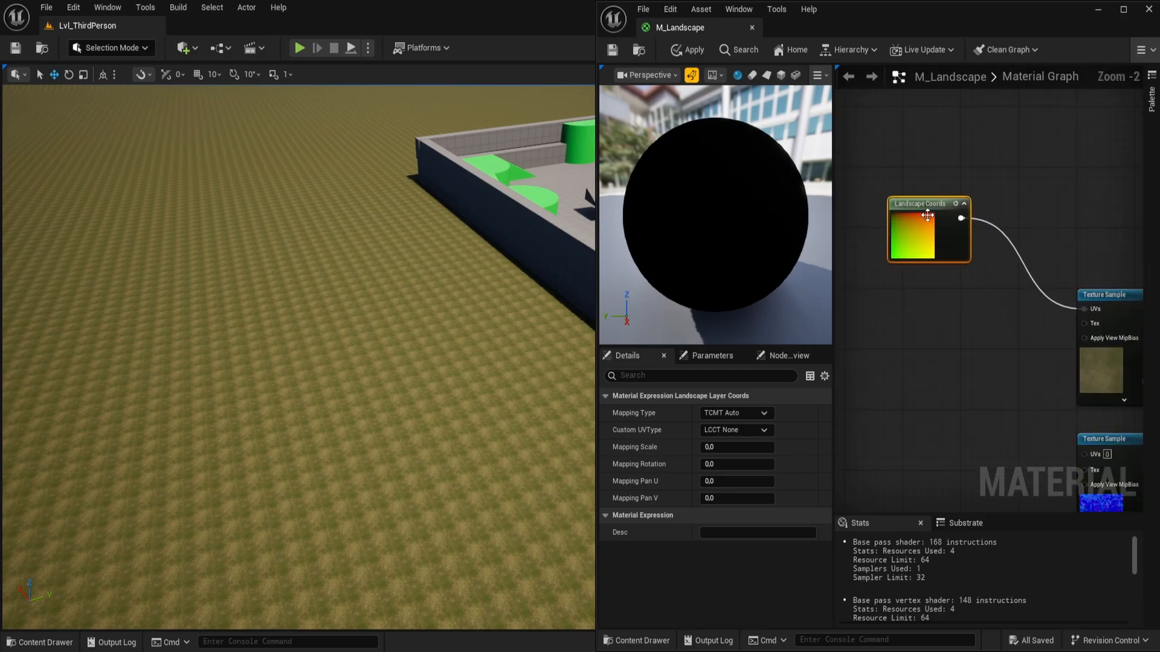
click(934, 331)
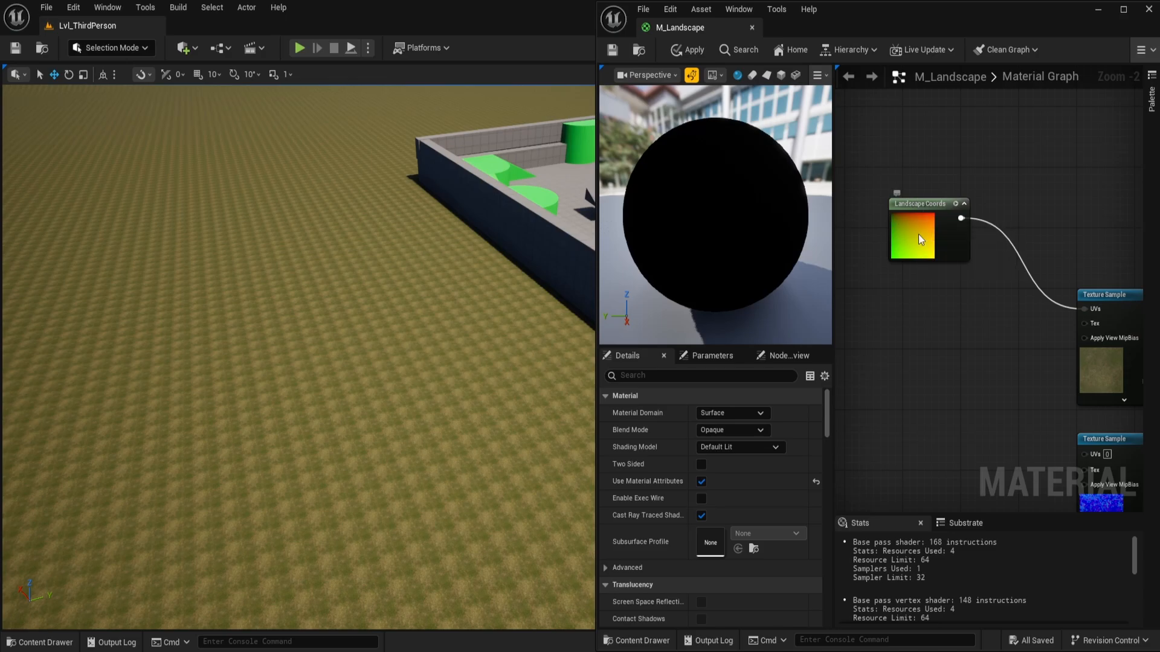
click(919, 237)
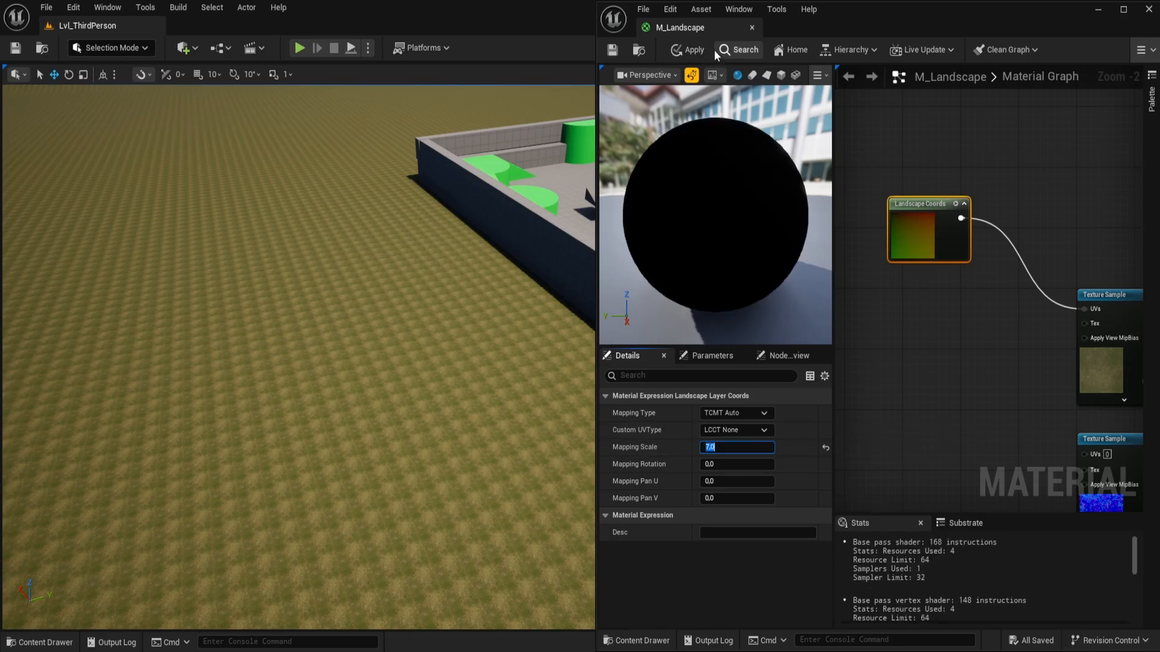
click(694, 51)
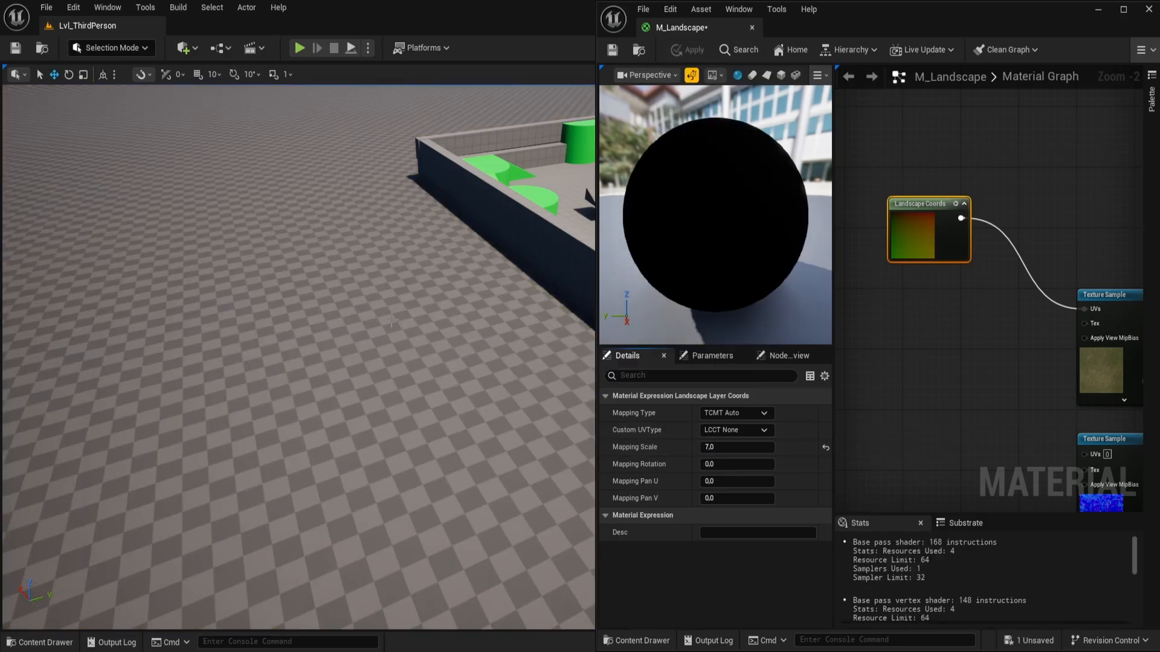
right_drag(391, 321, 364, 254)
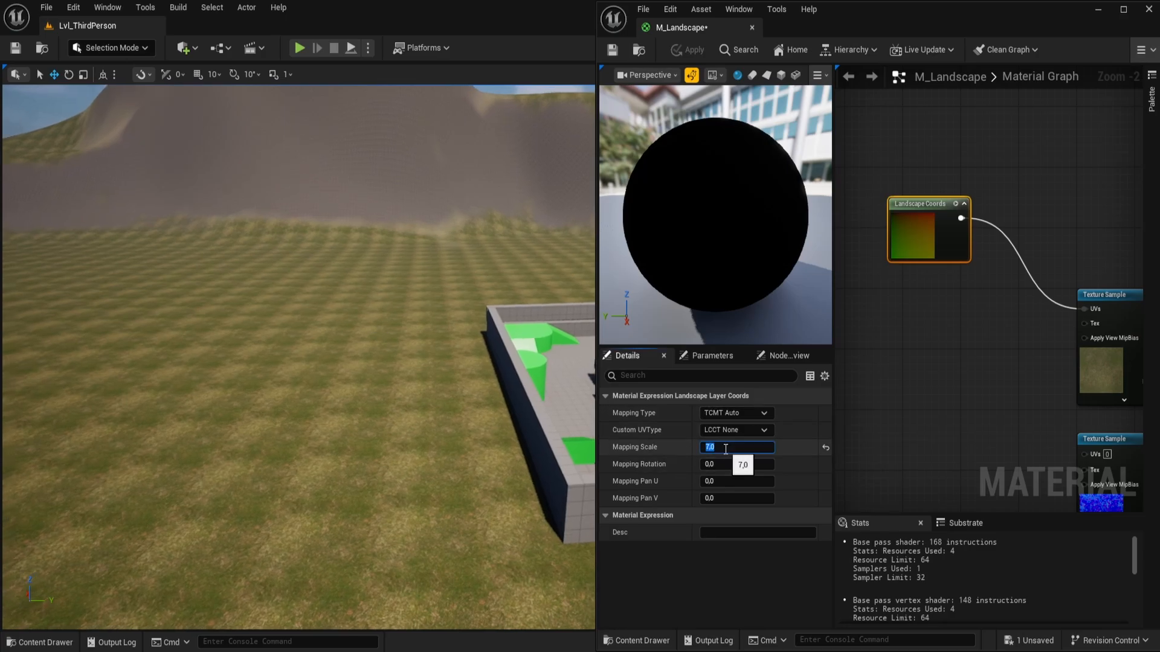
- Preview the grass with Mapping Scale 15 applied and reset the scale to 0
key(Return)
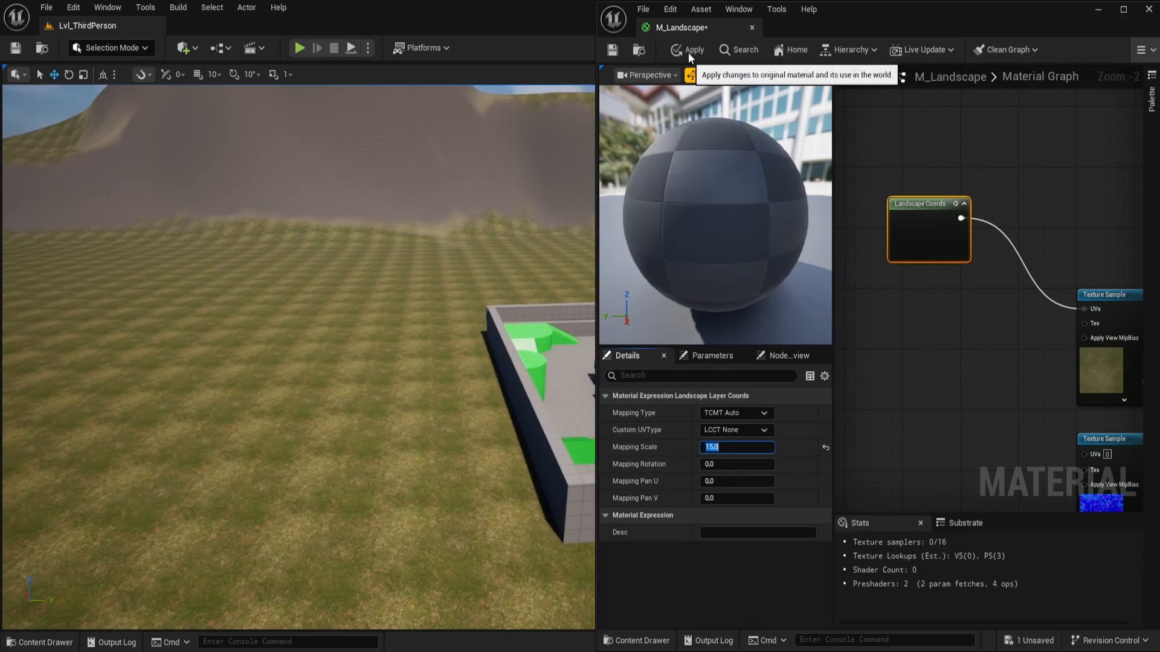
click(689, 50)
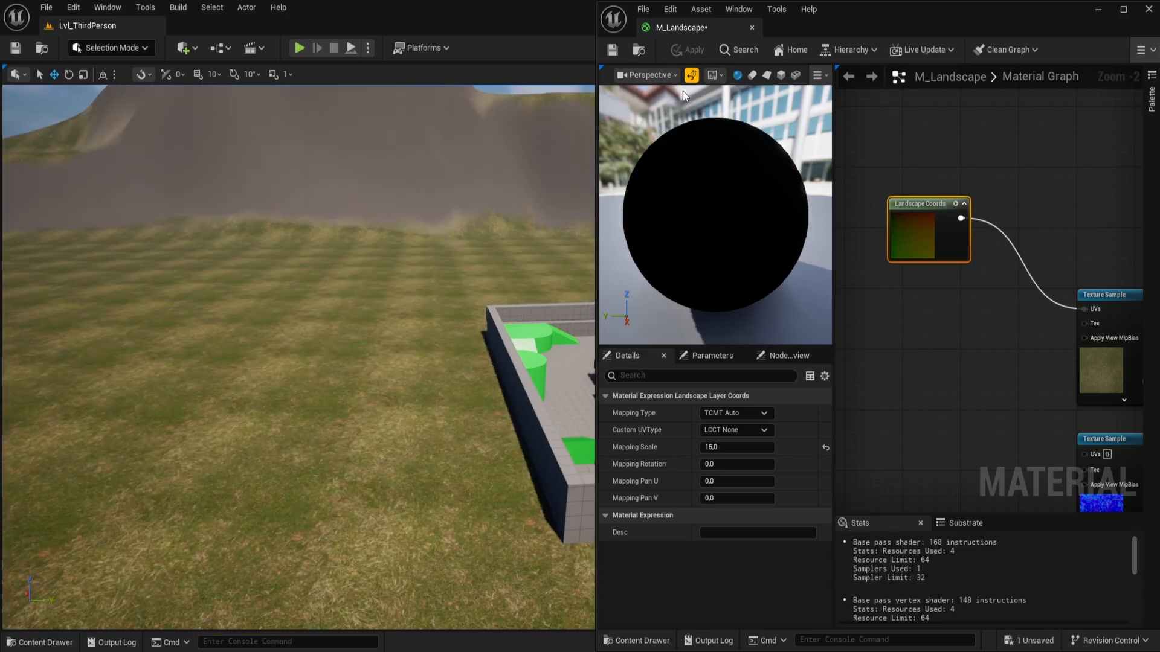
right_drag(423, 190, 335, 237)
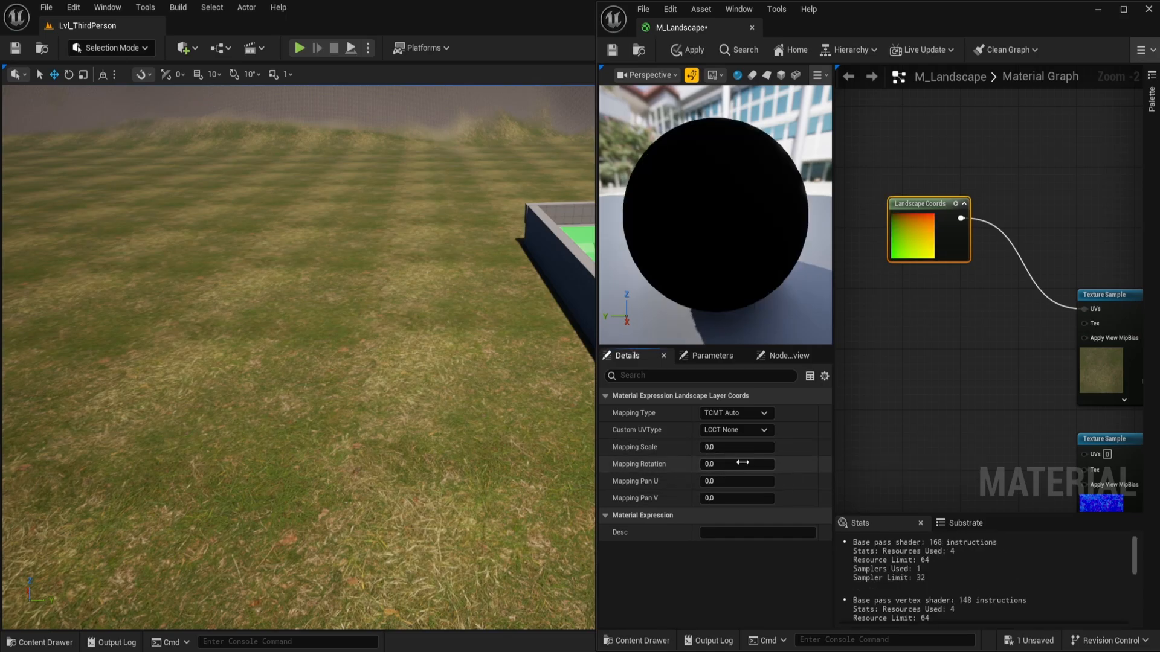
- Set the grass Landscape Coords node's Mapping Rotation to 7 and apply the material to check the terrain
text(7)
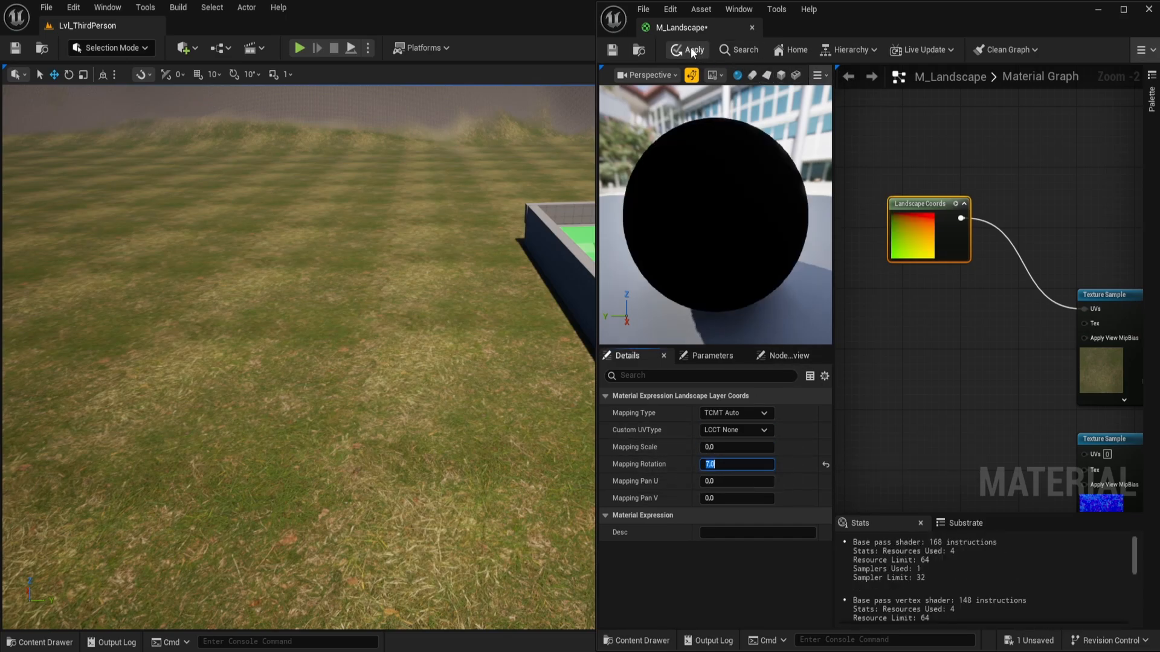
click(690, 49)
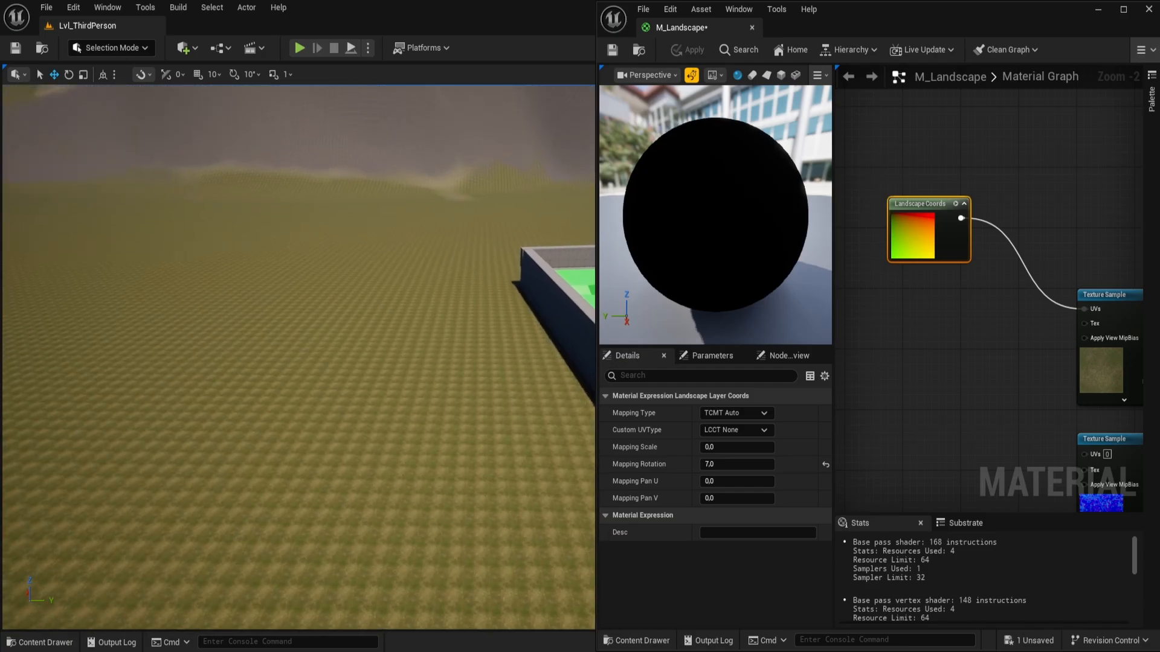
right_drag(297, 356, 303, 334)
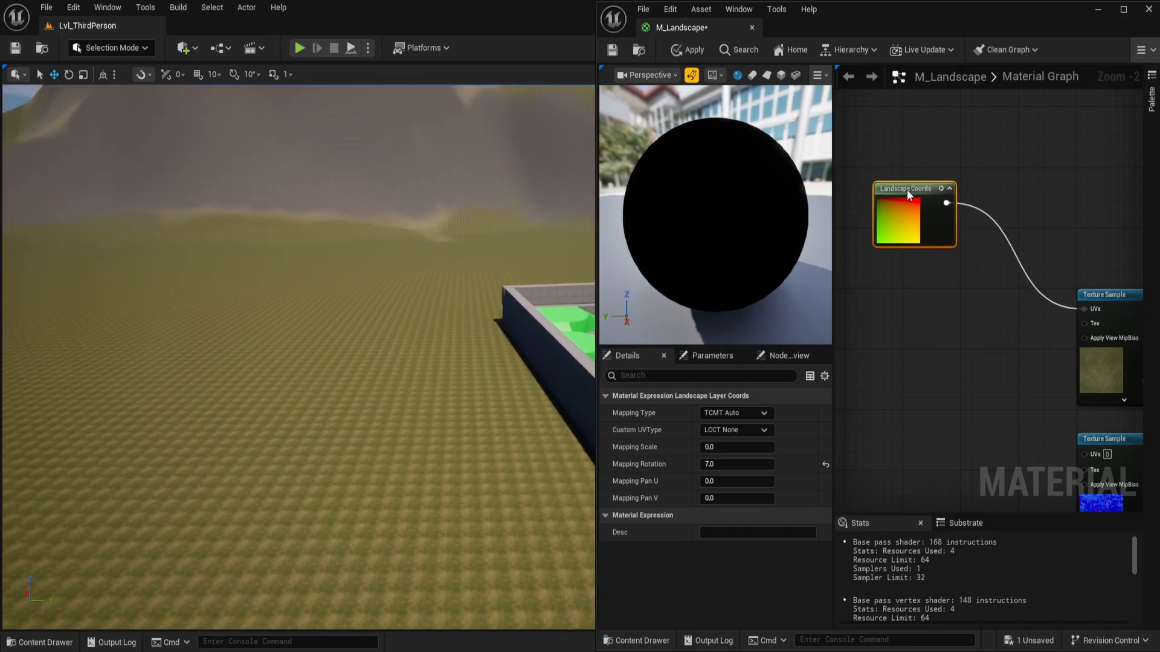
- Insert an Add node between the Landscape Coords output and the grass colour Texture Sample's UVs, with the coordinates in input A
text(add)
drag(973, 299, 1035, 305)
click(957, 367)
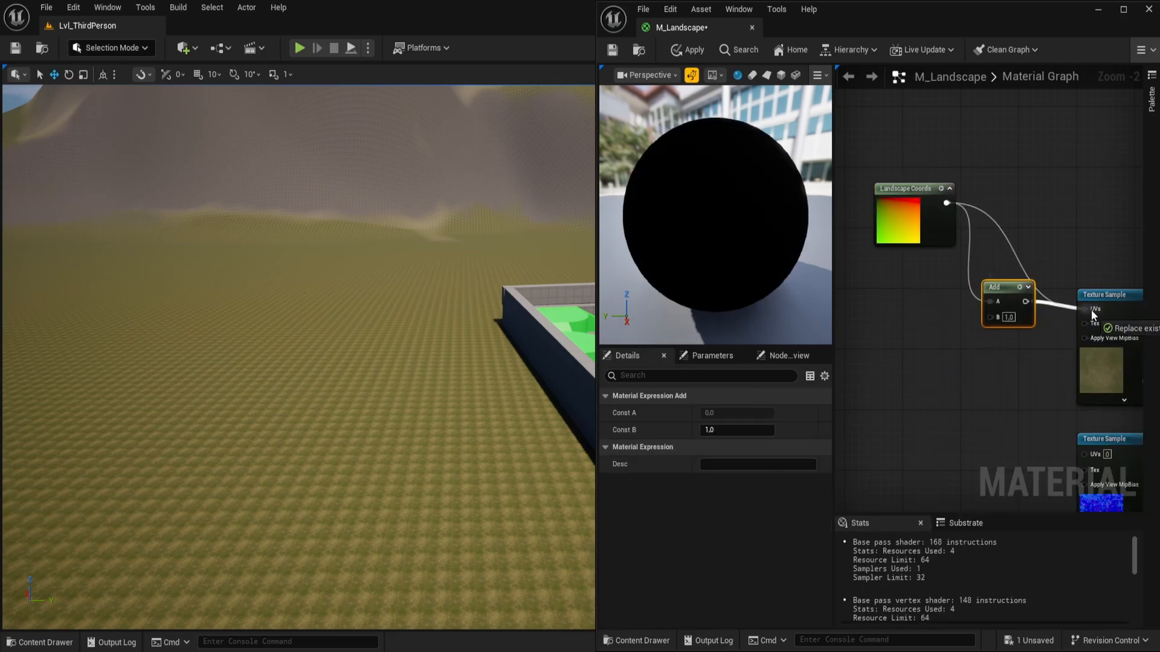
- Connect a new TextureVariation node's Shifted UVs to the Add node's B input and place it below the Landscape Coords node
right_drag(968, 303, 1073, 302)
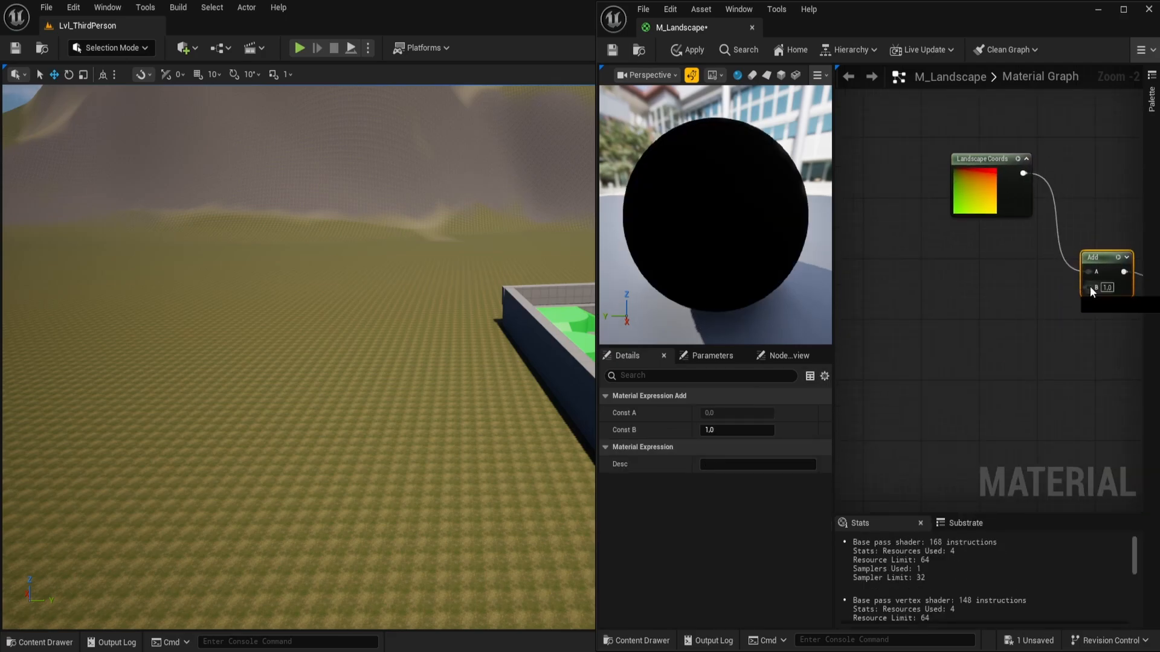
drag(1090, 287, 970, 317)
text(texture)
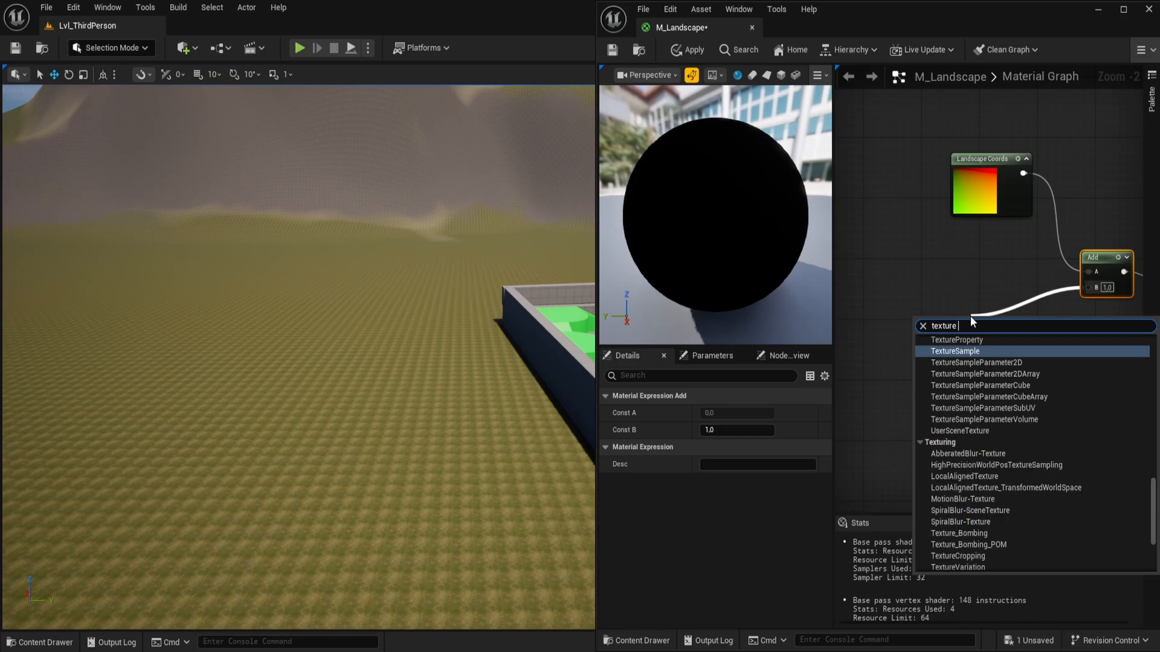
text(variation)
key(Return)
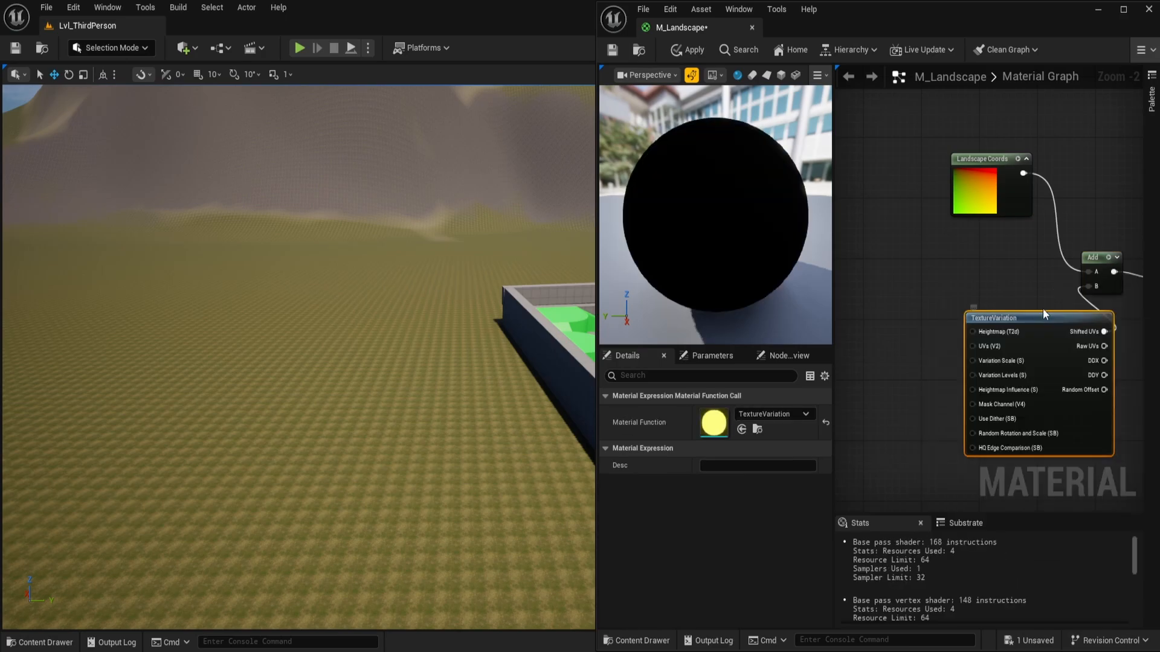
click(984, 296)
drag(1035, 320, 969, 274)
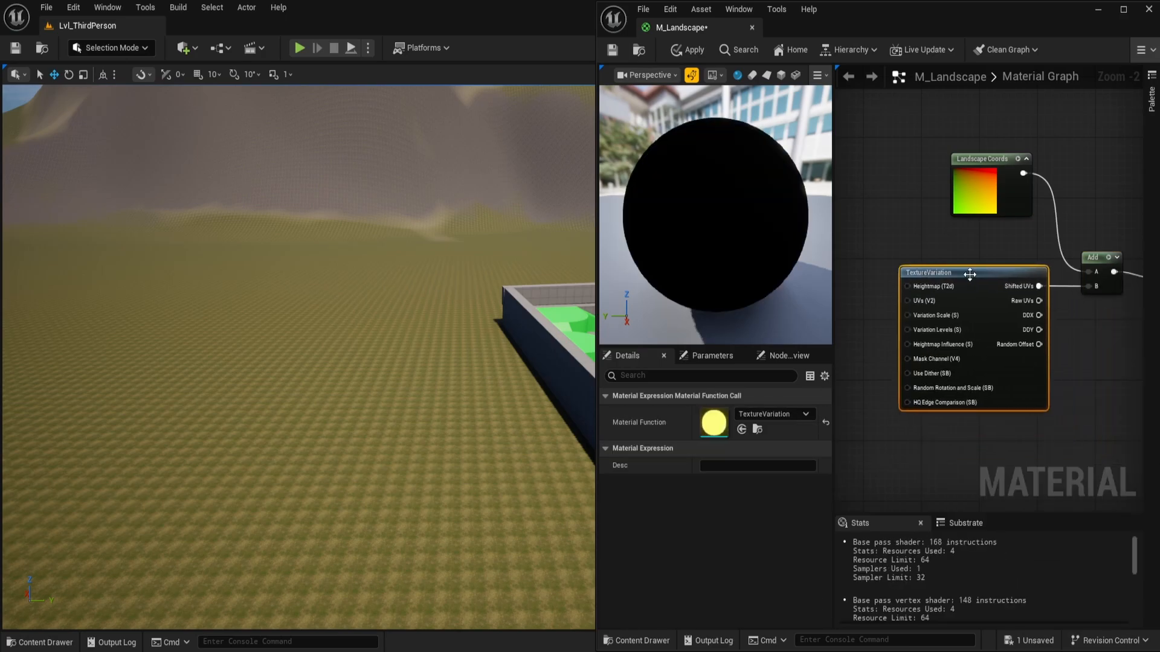
- Apply the material and fly around the grass beside the playground to inspect the texture tiling
click(694, 54)
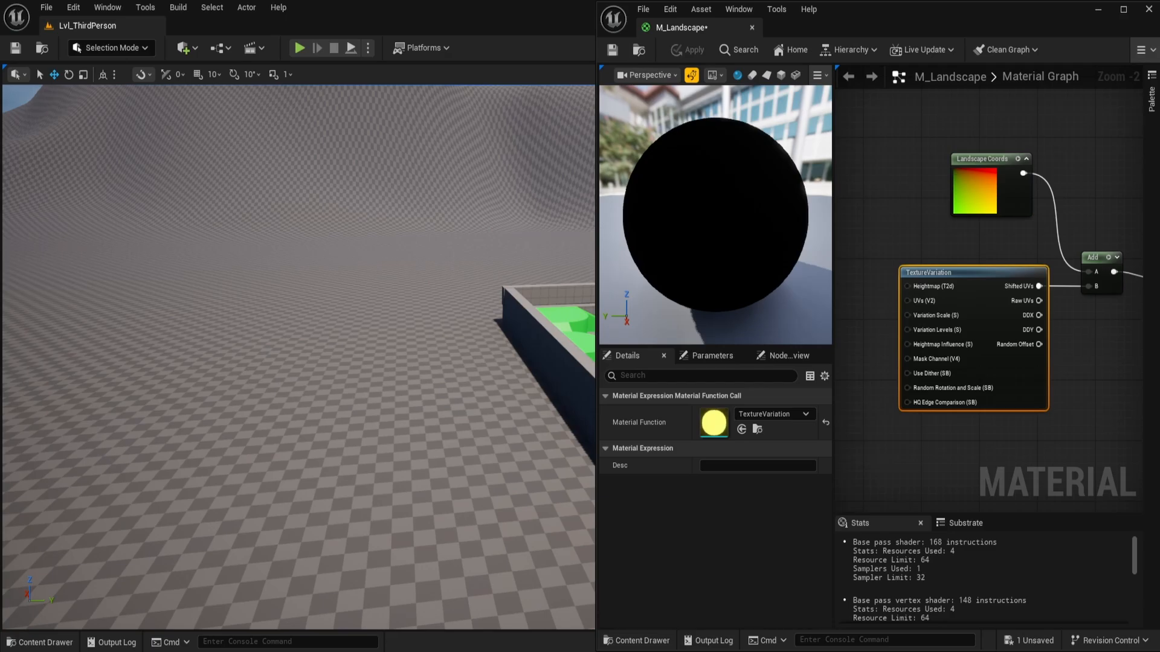
right_drag(469, 291, 308, 235)
key(s)
key(w)
key(d)
key(a)
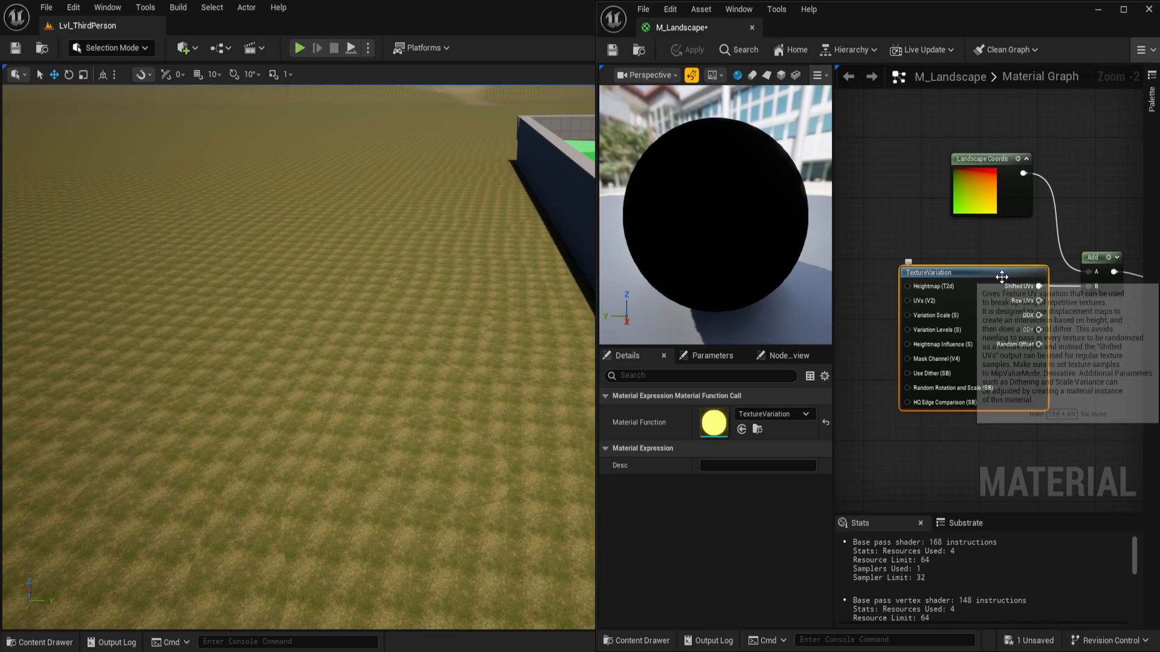
- Replace the Add node's B input with TextureVariation's Random Offset output and apply the material
drag(1002, 276, 1002, 260)
right_drag(1062, 304, 958, 318)
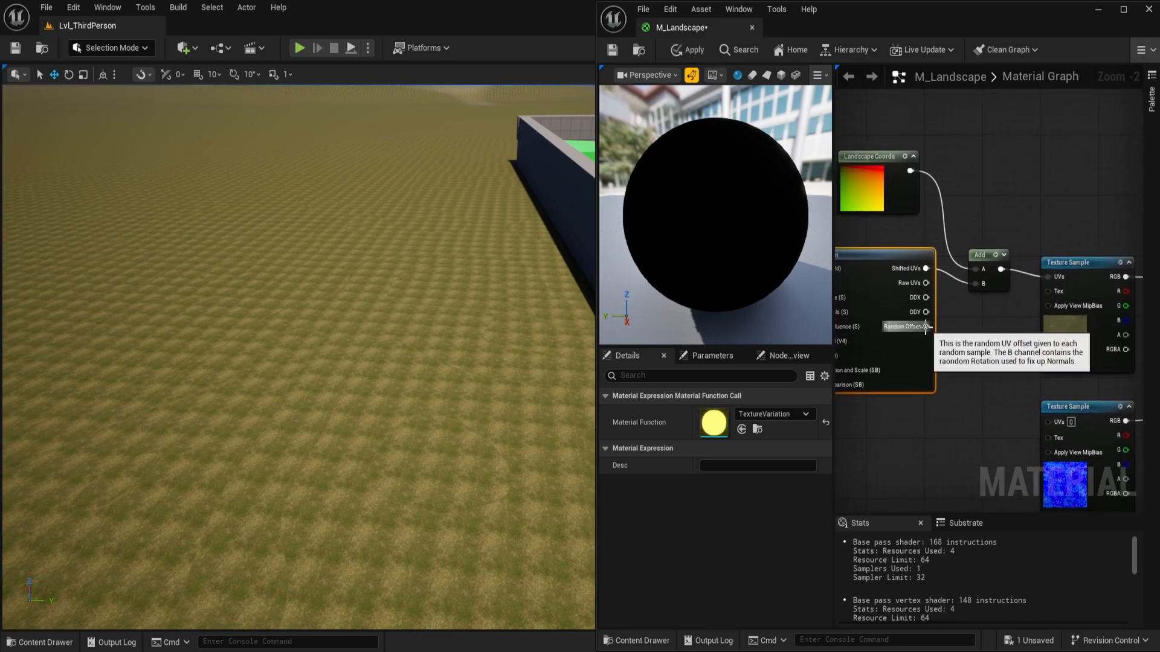
drag(926, 326, 974, 285)
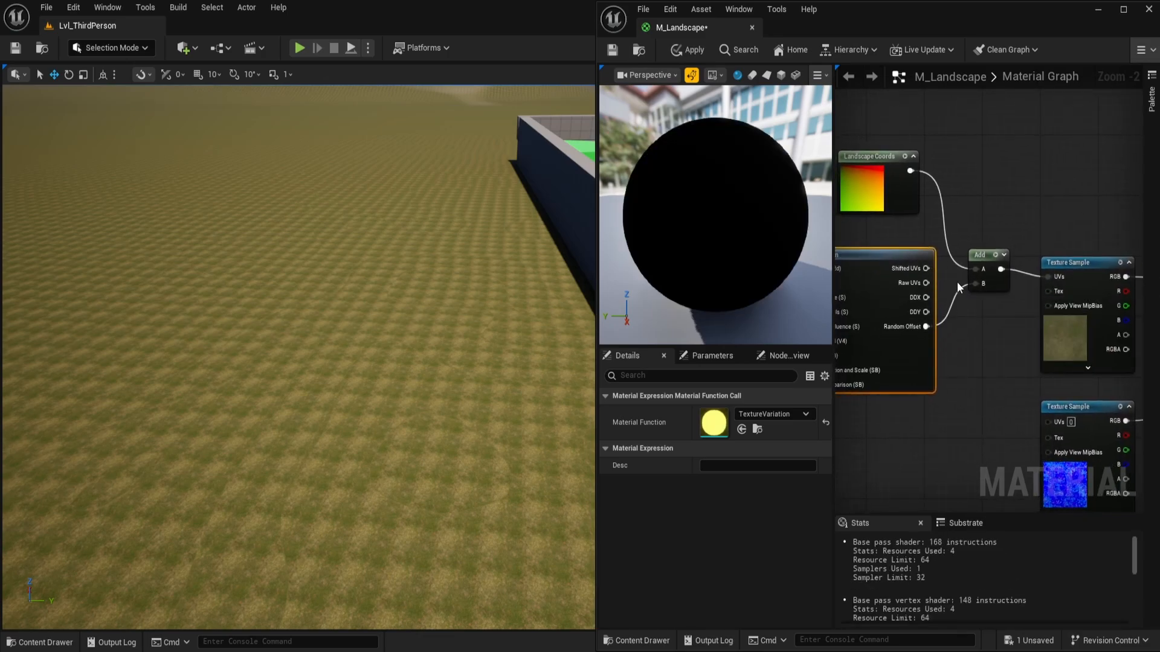
click(688, 50)
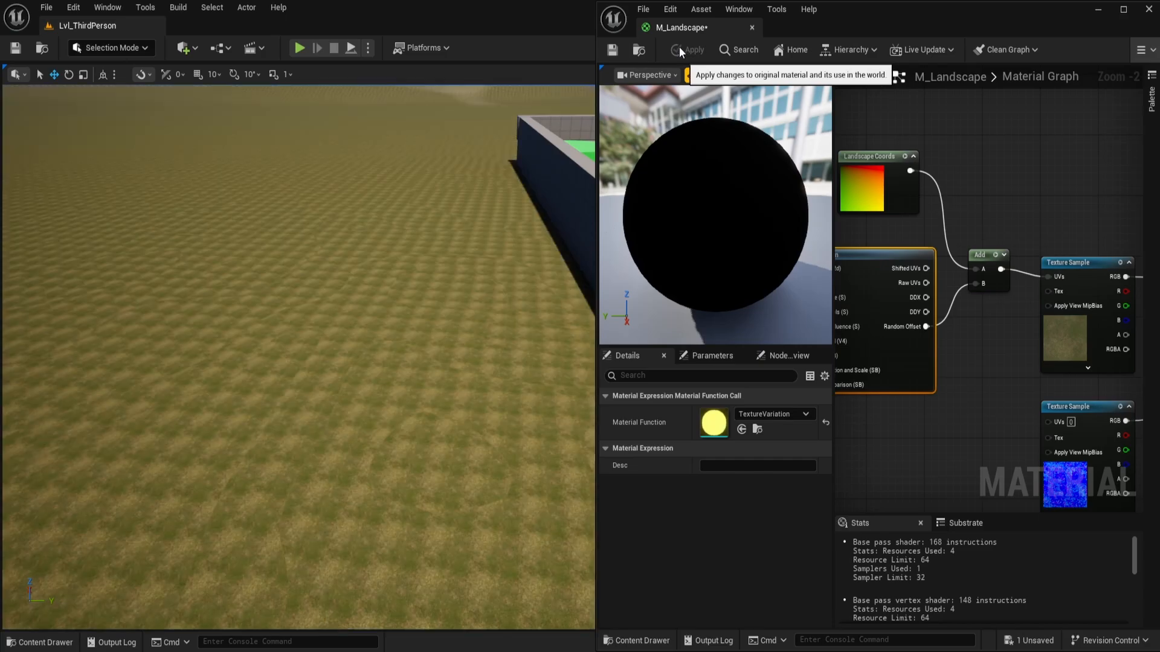
- Add a Static Bool node beside the TextureVariation node's Random Rotation and Scale input
right_drag(923, 270, 1074, 232)
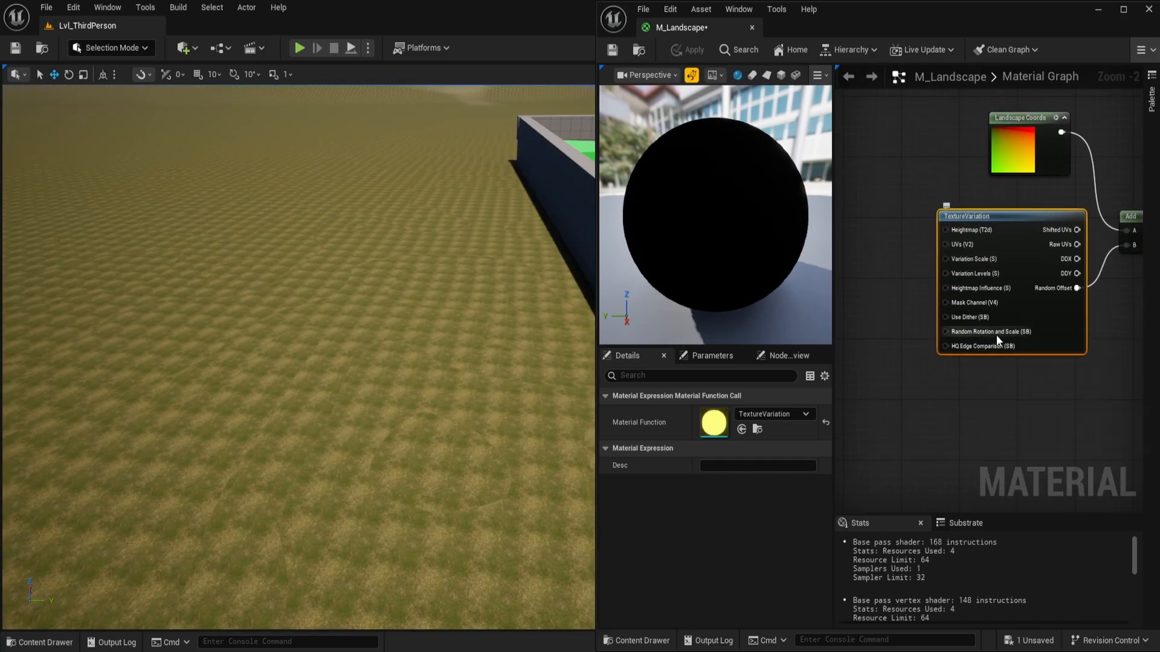
right_click(862, 334)
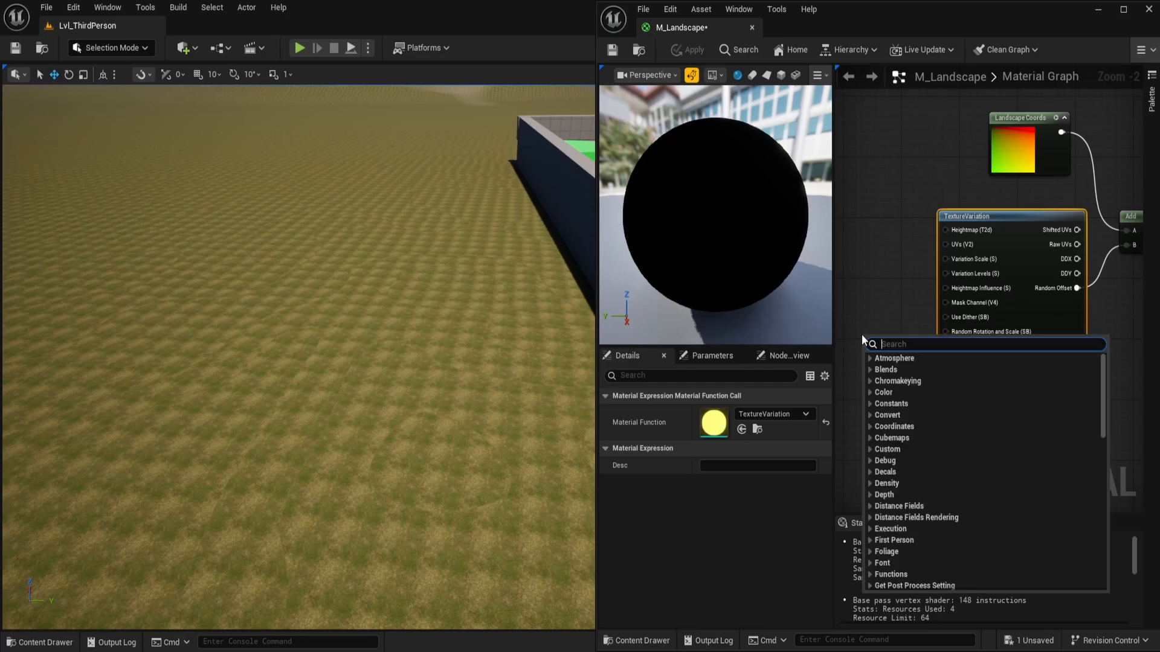
text(static)
key(Return)
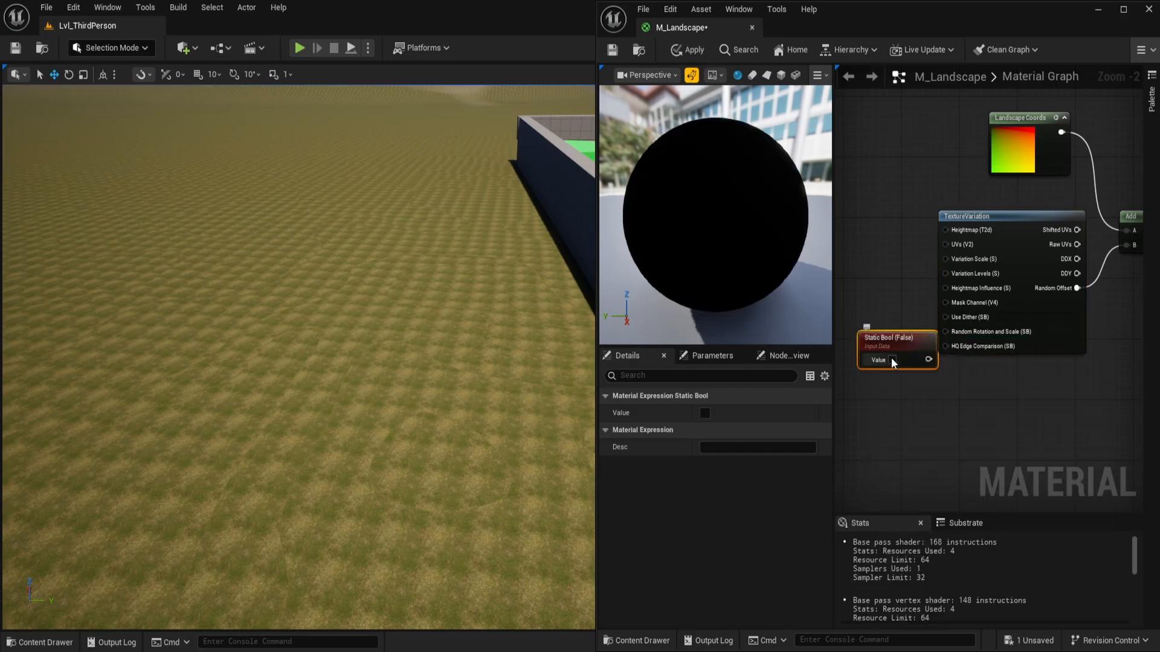
- Set the Static Bool to true, connect it to TextureVariation's Random Rotation and Scale input, and apply the material
drag(893, 343, 946, 331)
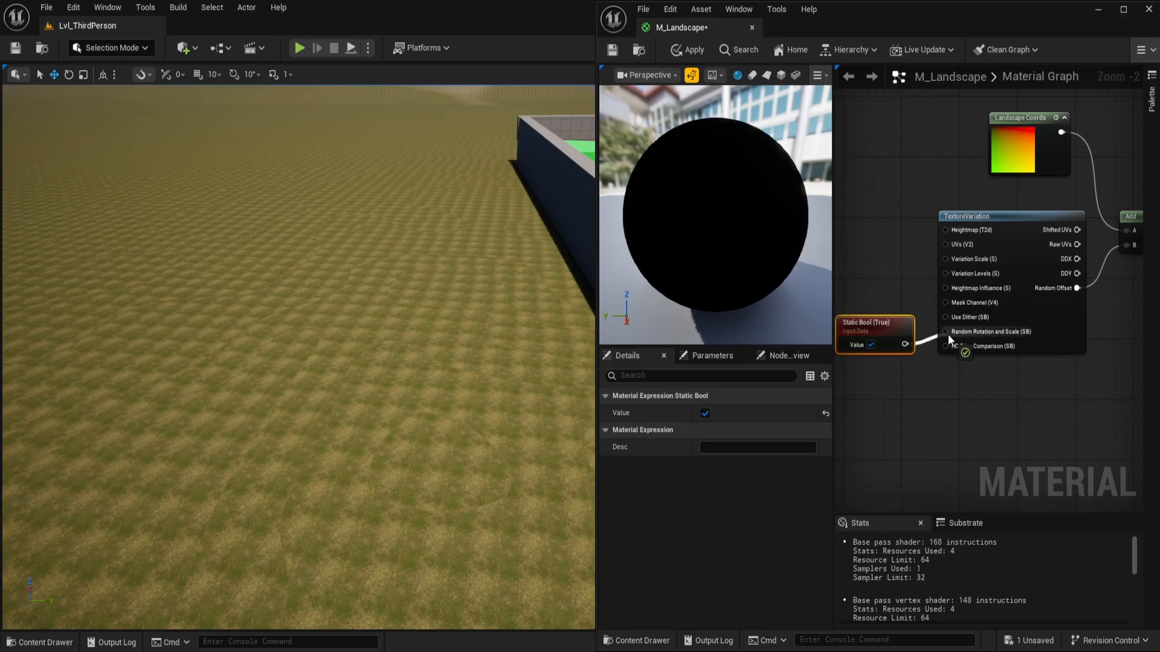
click(695, 50)
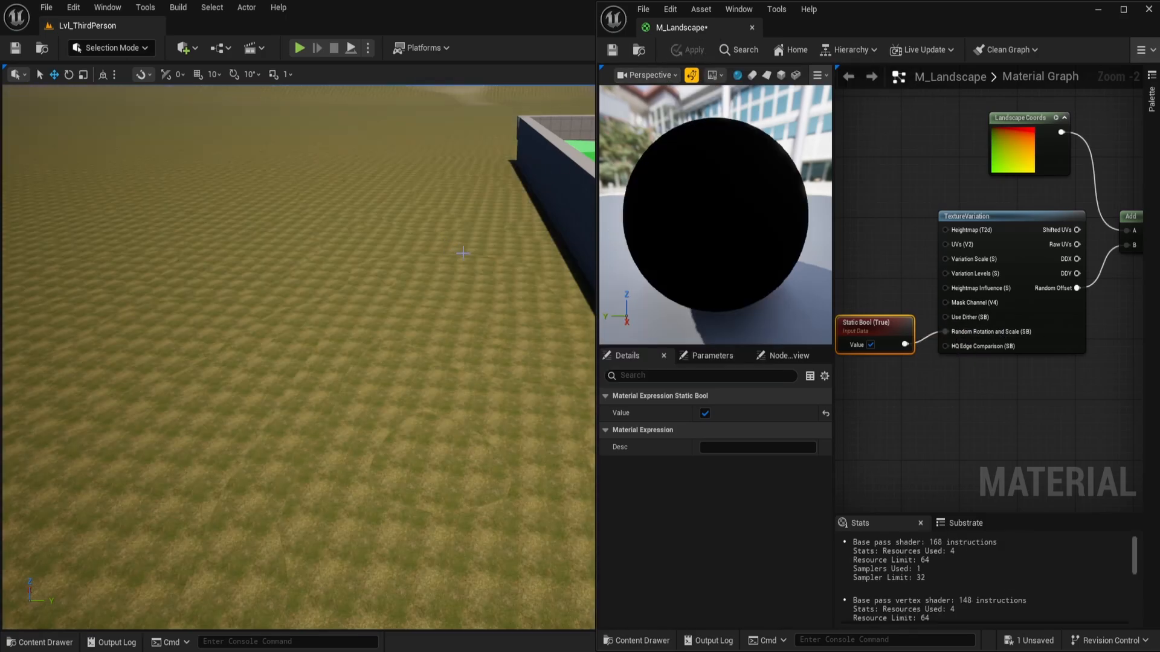
mouse_move(462, 253)
right_down()
mouse_move(477, 302)
mouse_move(525, 302)
mouse_move(574, 254)
mouse_move(592, 257)
mouse_move(483, 260)
right_up()
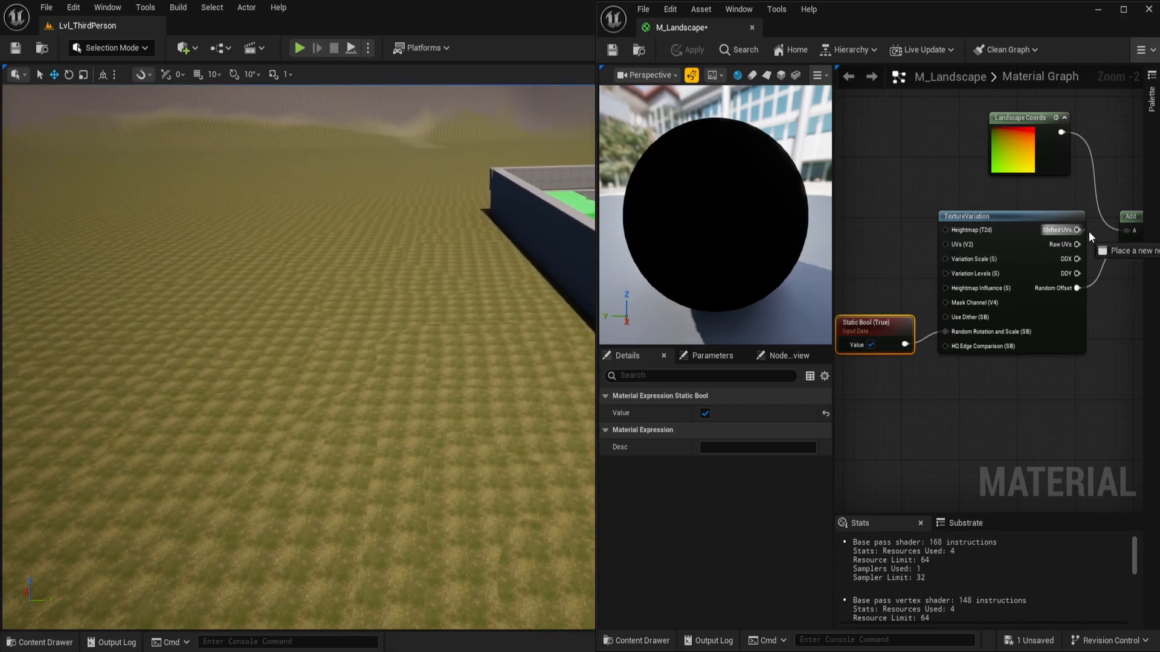
- Replace the Add node's B input with TextureVariation's Shifted UVs output, apply the material and inspect the grass beside the playground
drag(1124, 244, 1090, 245)
click(1044, 192)
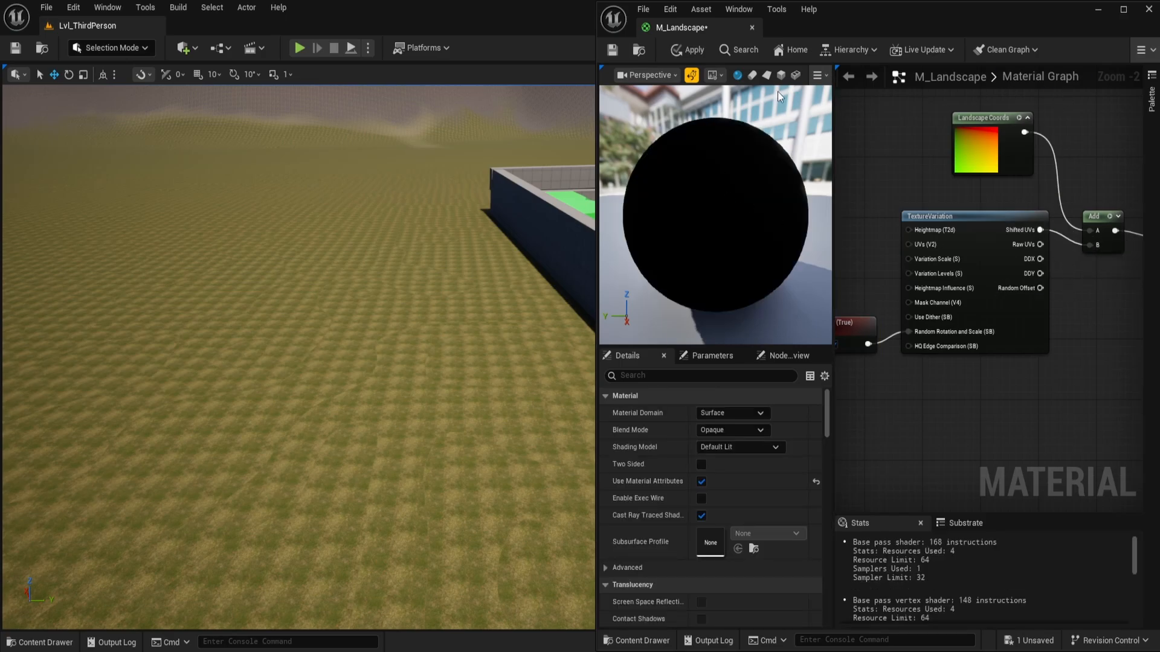
click(689, 50)
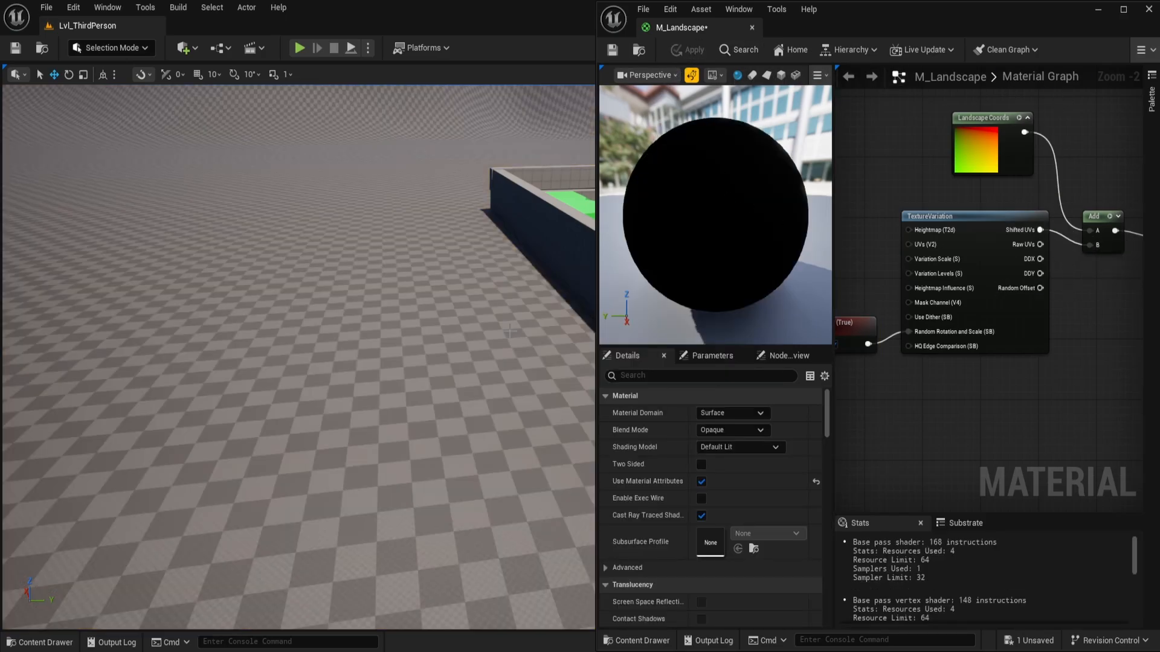
right_drag(516, 328, 483, 357)
right_drag(868, 292, 914, 277)
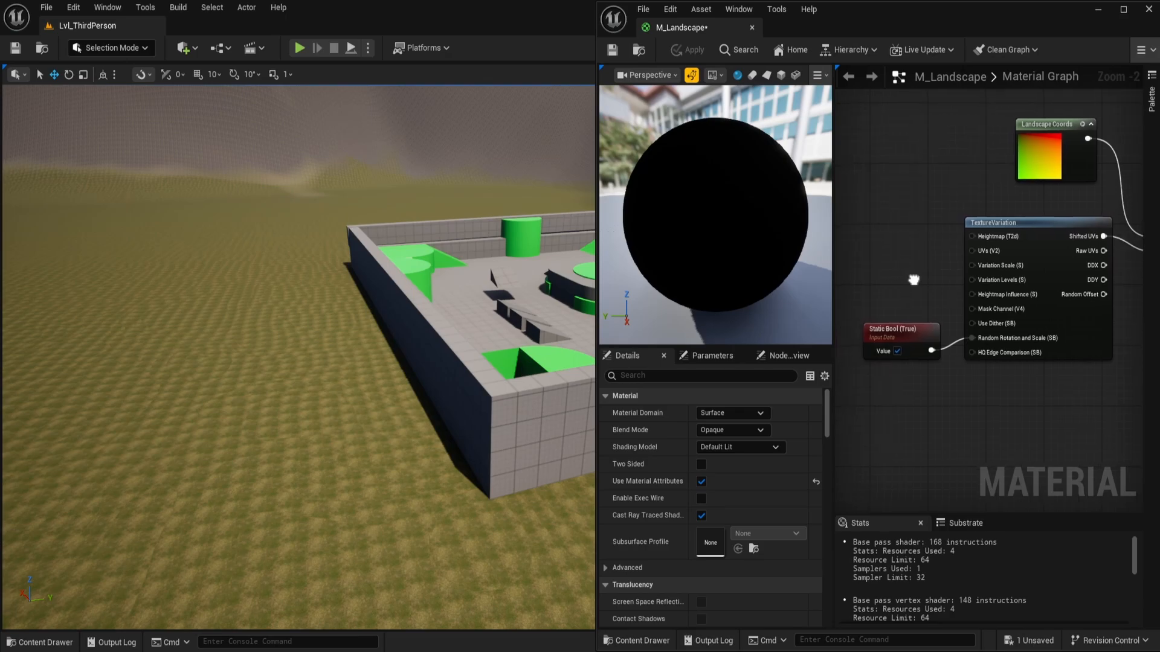
- Add a Constant of 0.5 to TextureVariation's Variation Scale input, apply the material and inspect the grass
mouse_move(995, 272)
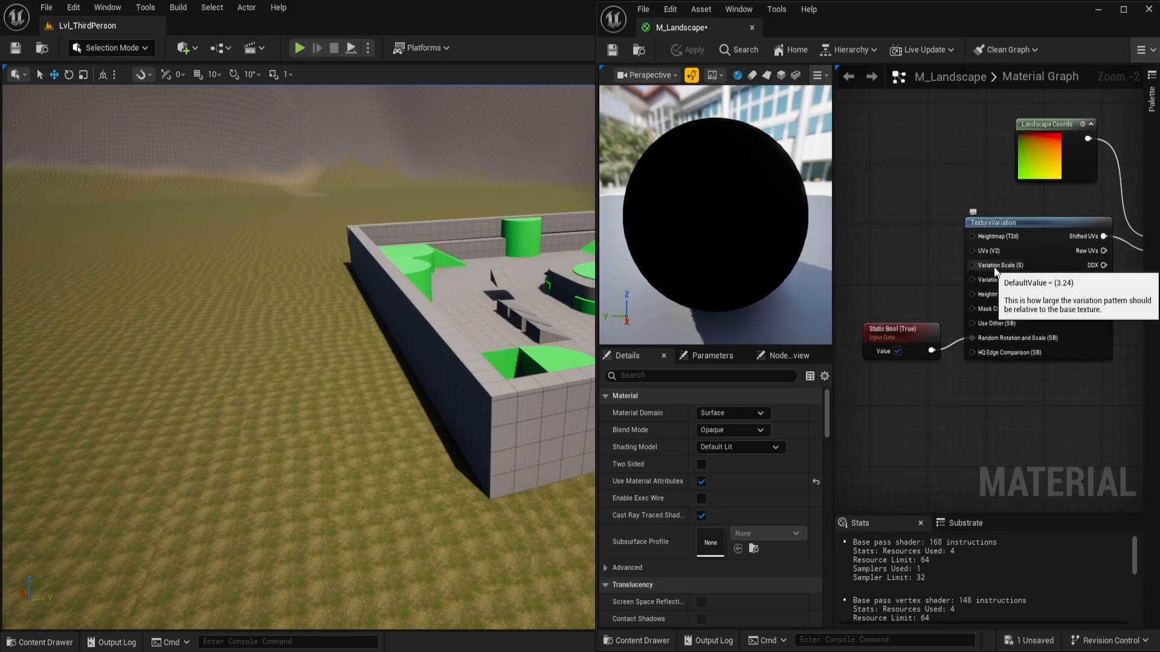
click(876, 267)
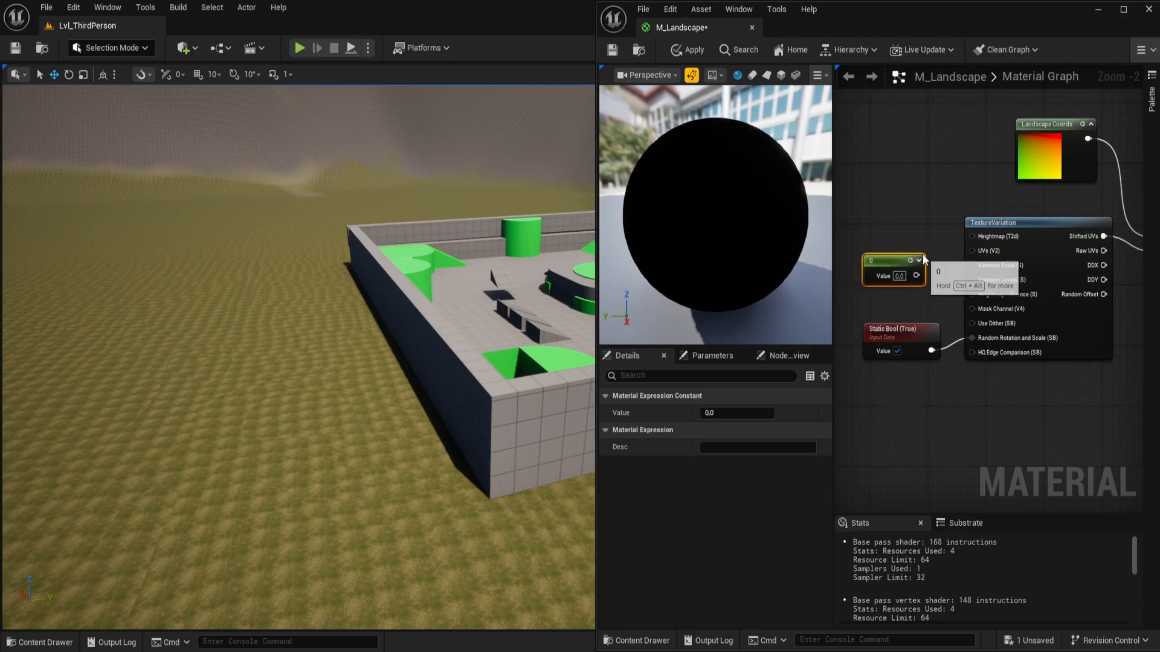
drag(917, 275, 977, 265)
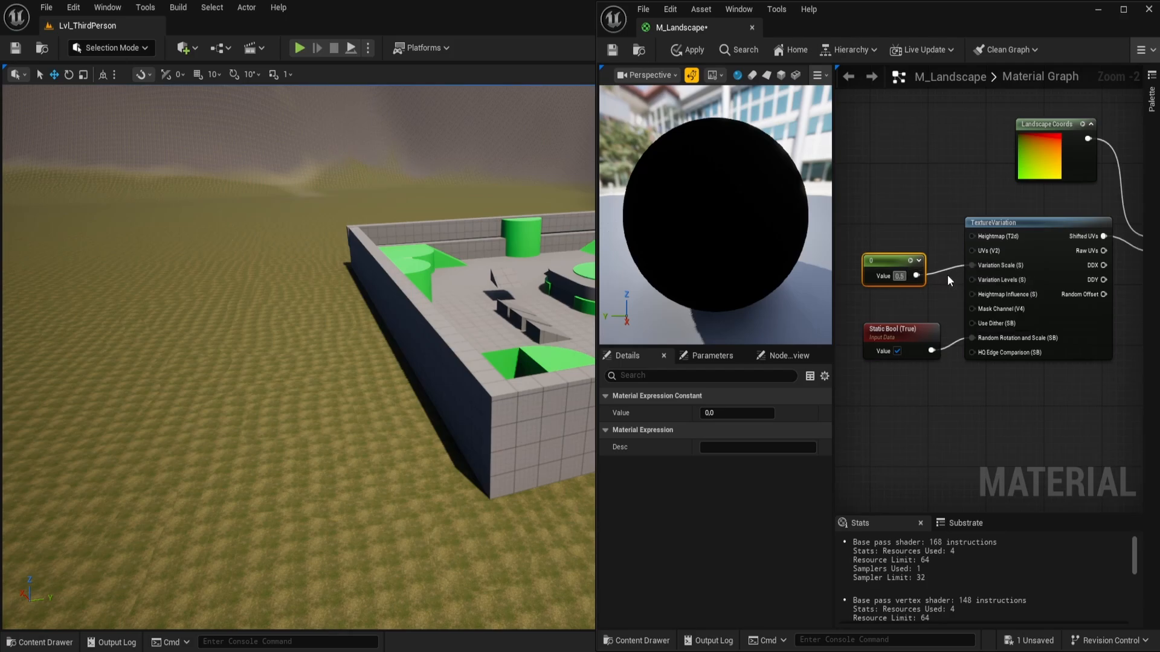
text(0.5)
key(Return)
click(686, 51)
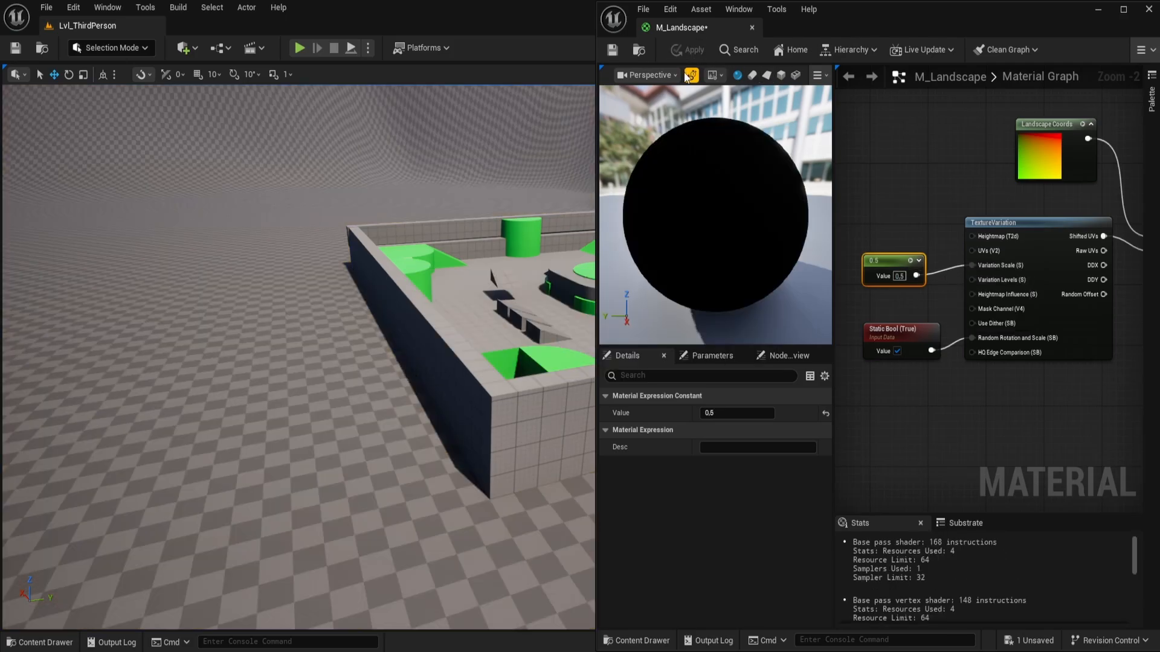
mouse_move(298, 357)
right_down()
mouse_move(254, 393)
mouse_move(281, 387)
mouse_move(199, 393)
mouse_move(182, 314)
mouse_move(242, 369)
mouse_move(302, 368)
right_up()
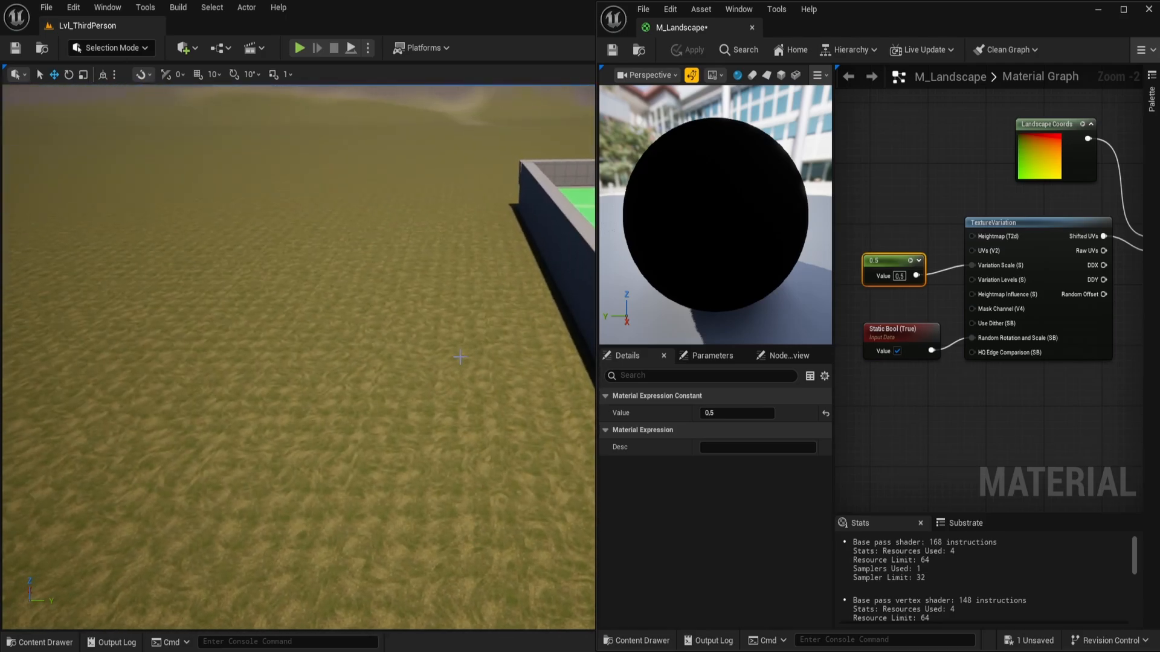
- Start playing from a spot on the grass and run the character around to examine the ground texture up close
right_click(392, 441)
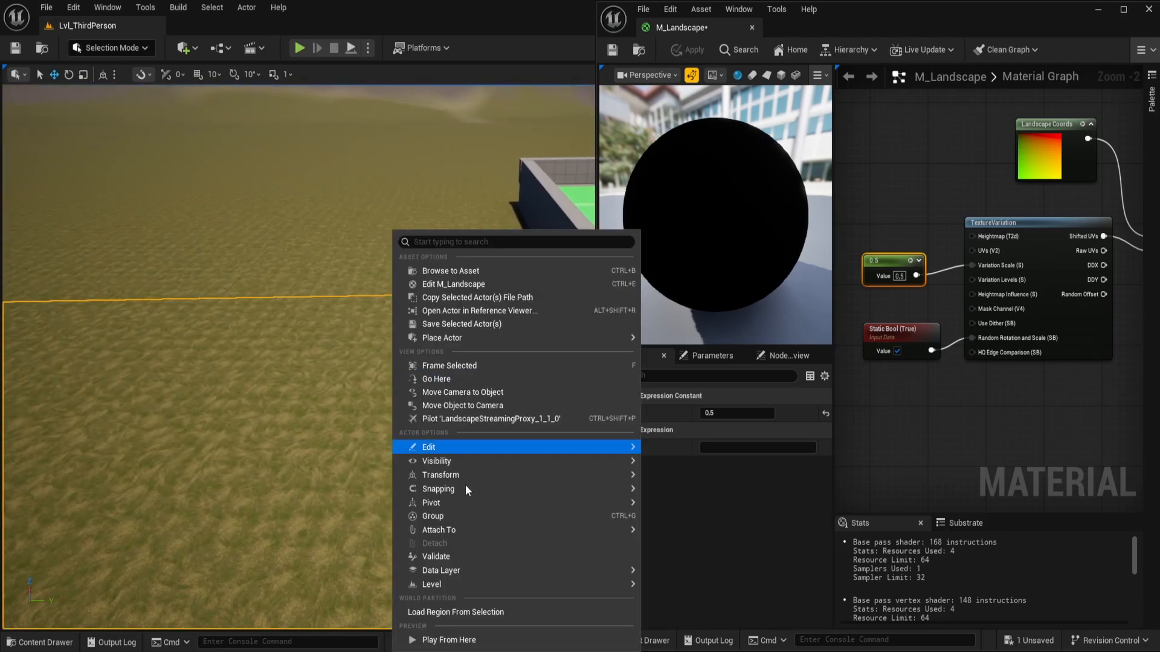
click(523, 641)
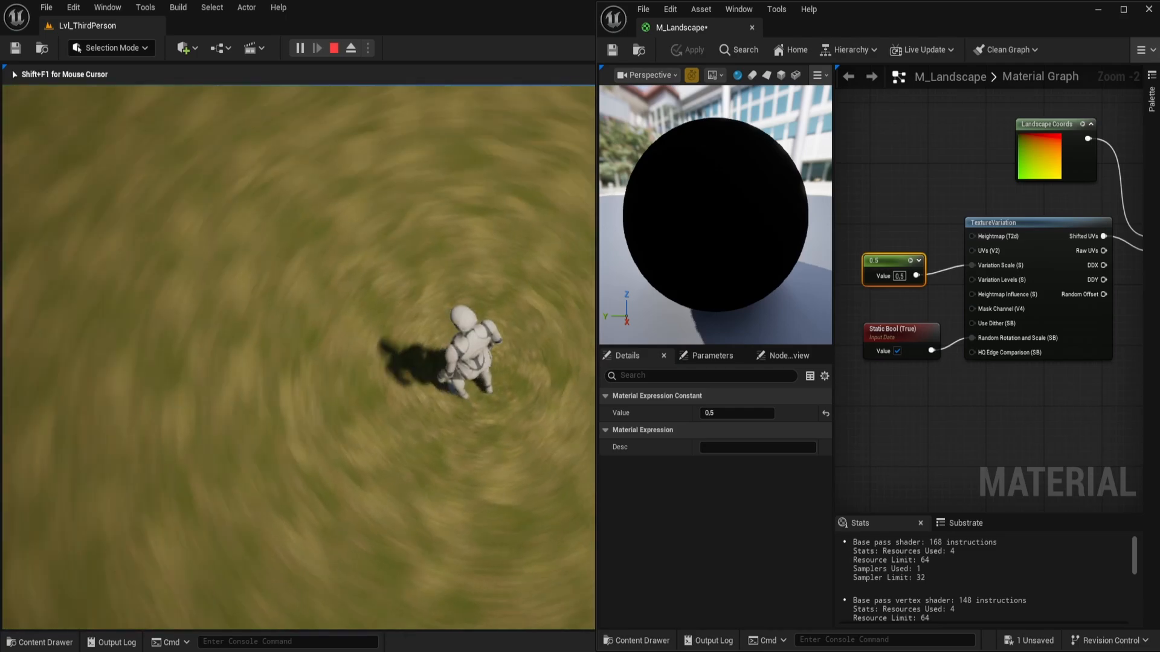
key(w)
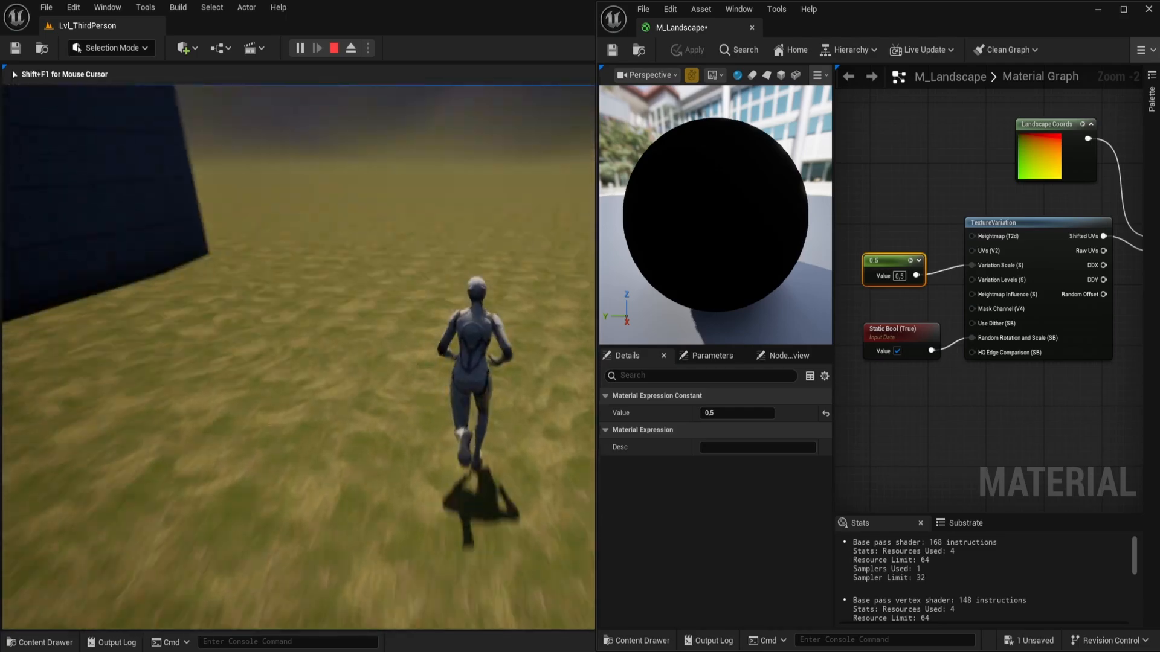
key(space)
key(d)
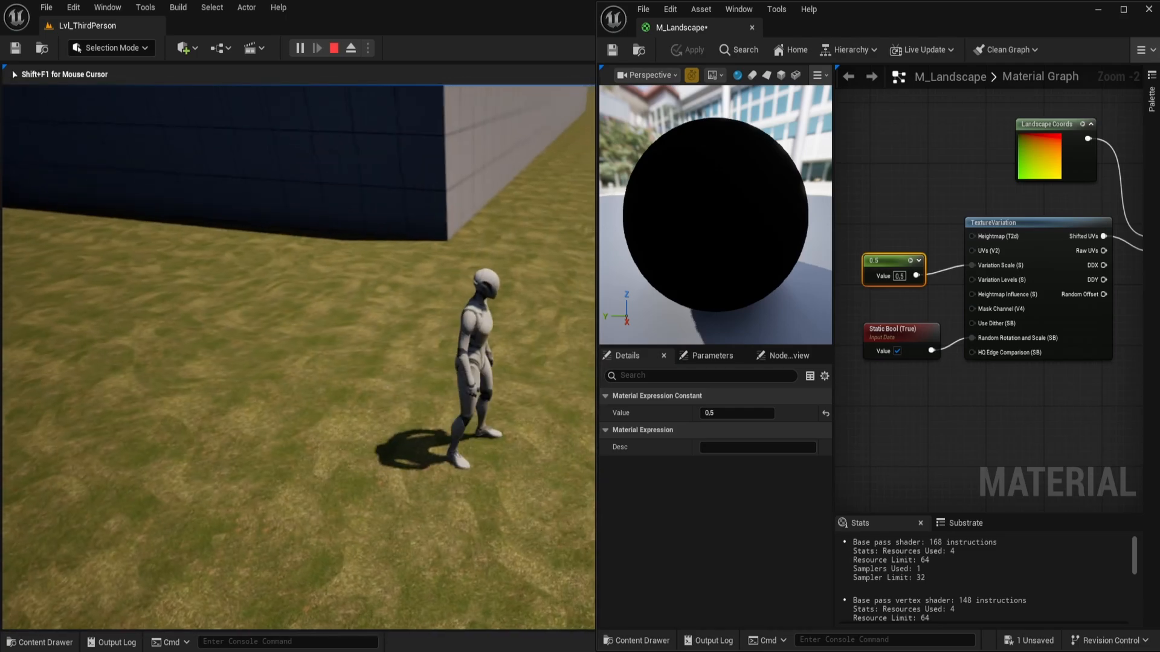
key(w)
key(space)
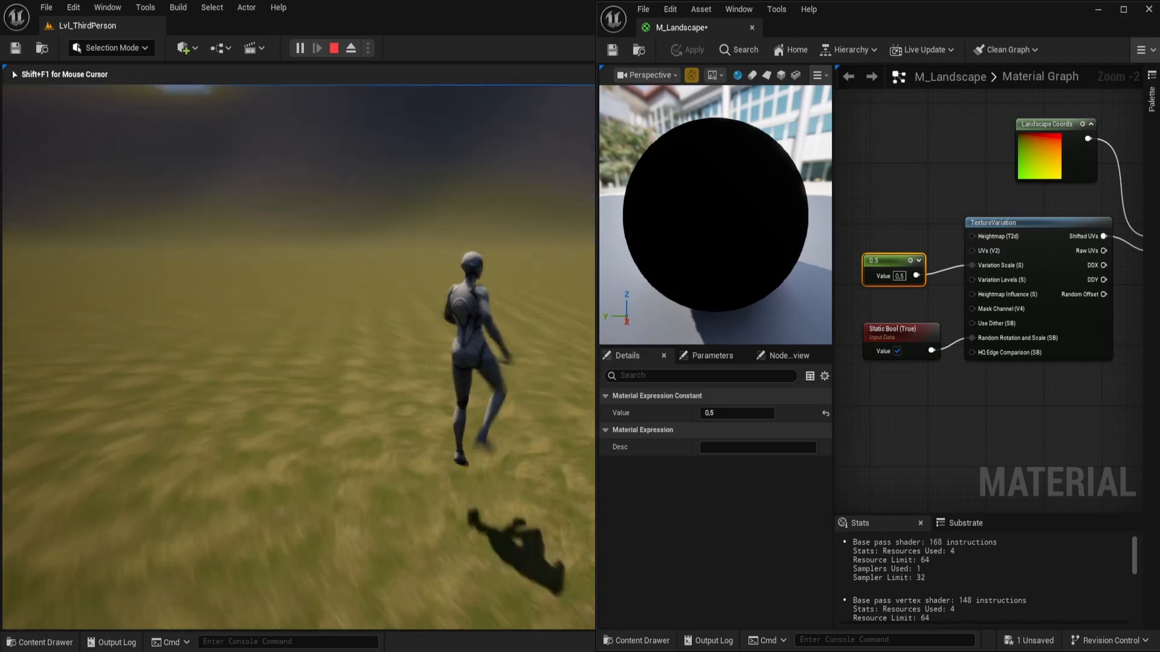
key(w)
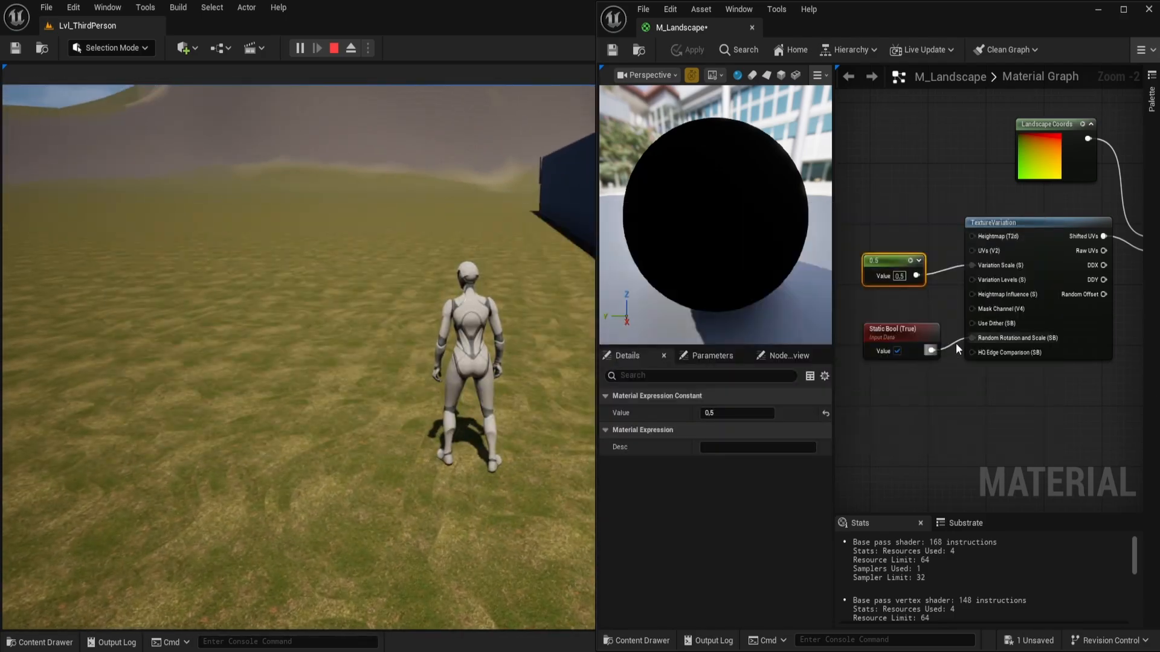
- Disconnect the Static Bool from TextureVariation's Random Rotation and Scale input and apply the material
alt+click(954, 343)
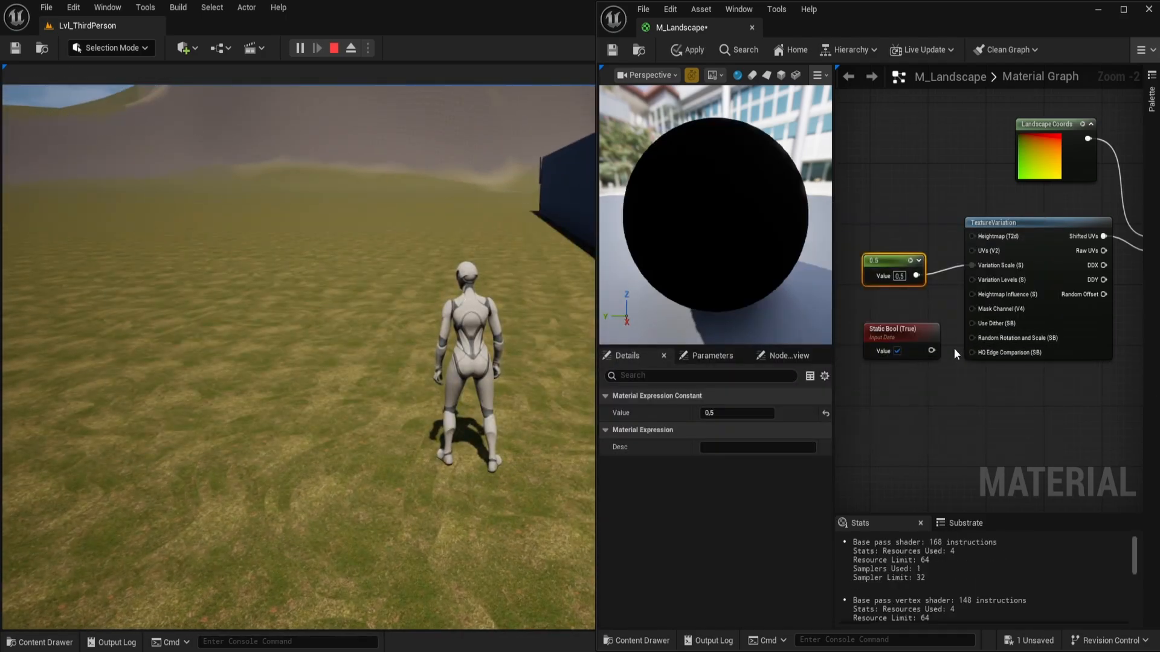
click(686, 50)
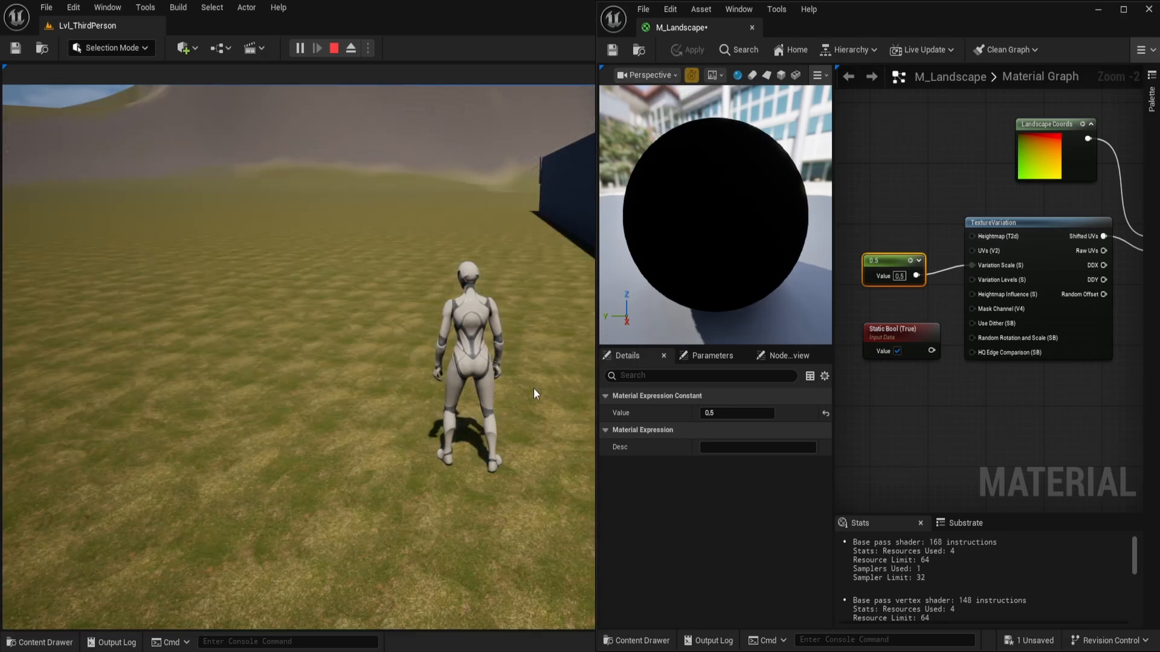
- Run and jump the character across the landscape to examine the grass tiling without random rotation
click(534, 388)
key(w)
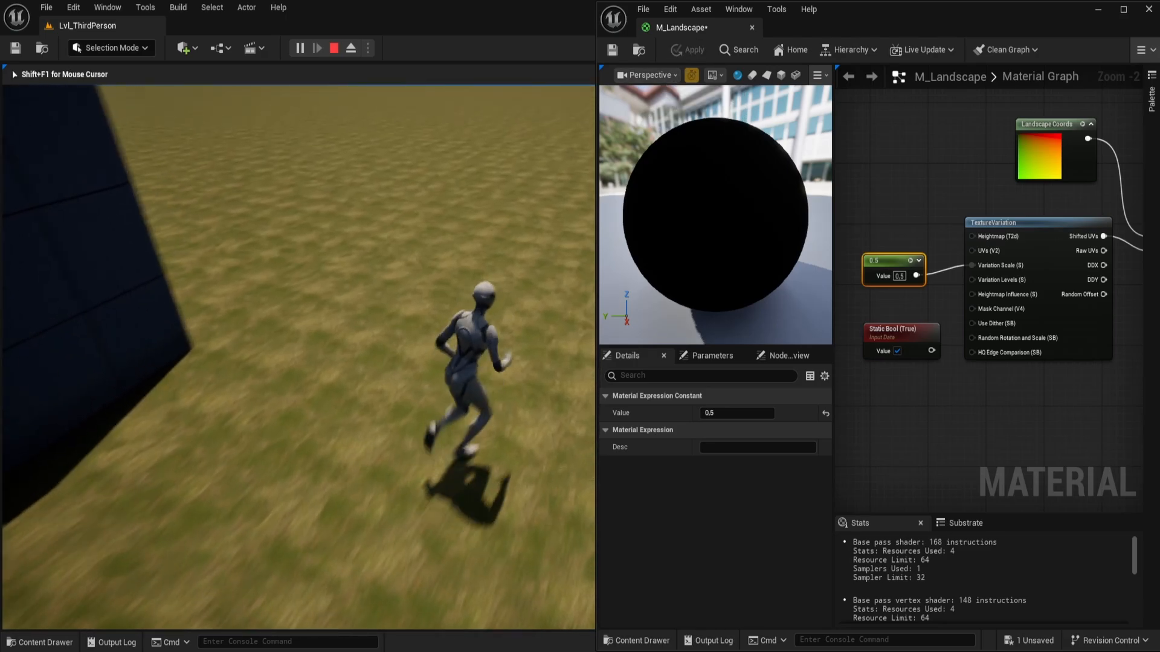
key(space)
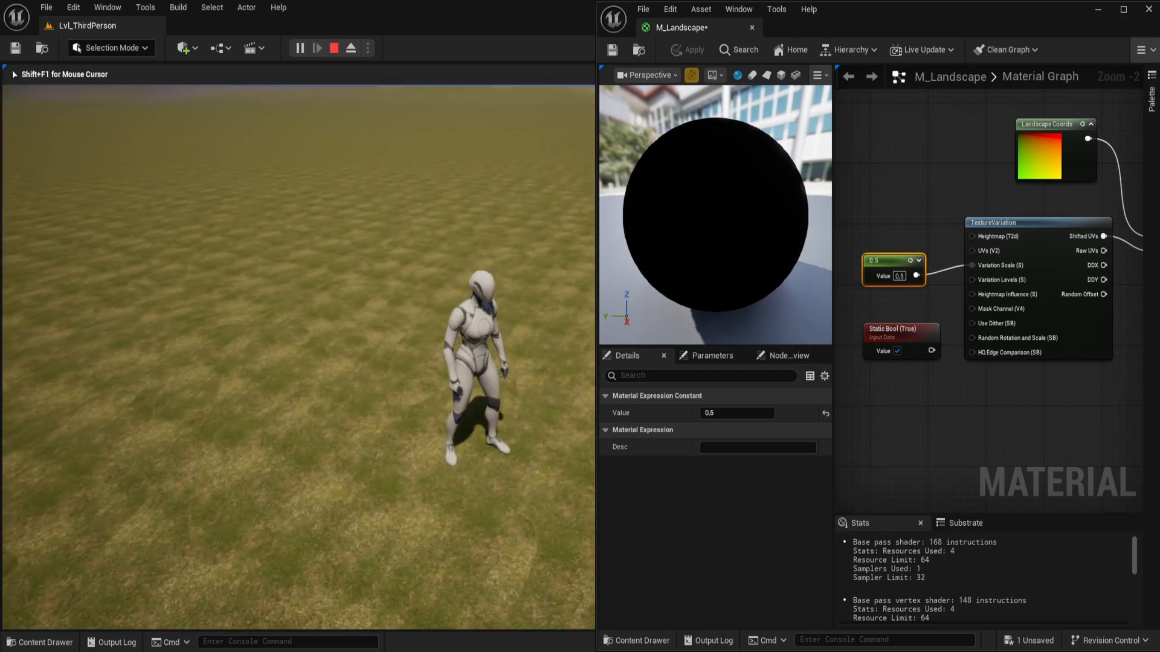
key(w)
key(space)
key(w)
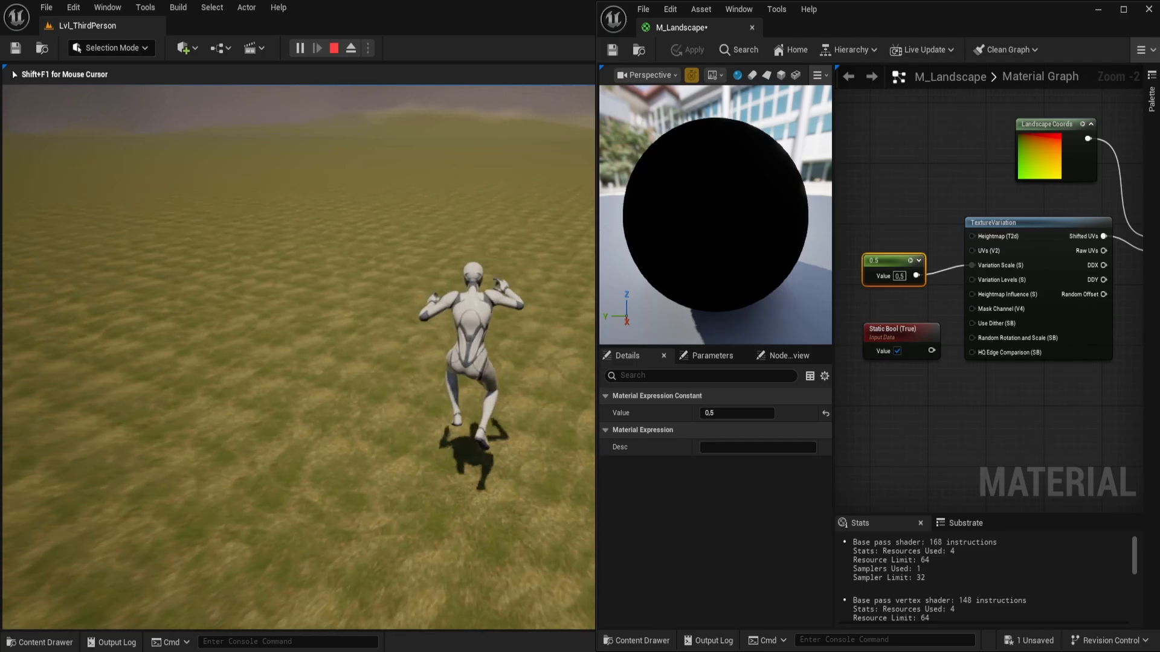
key(space)
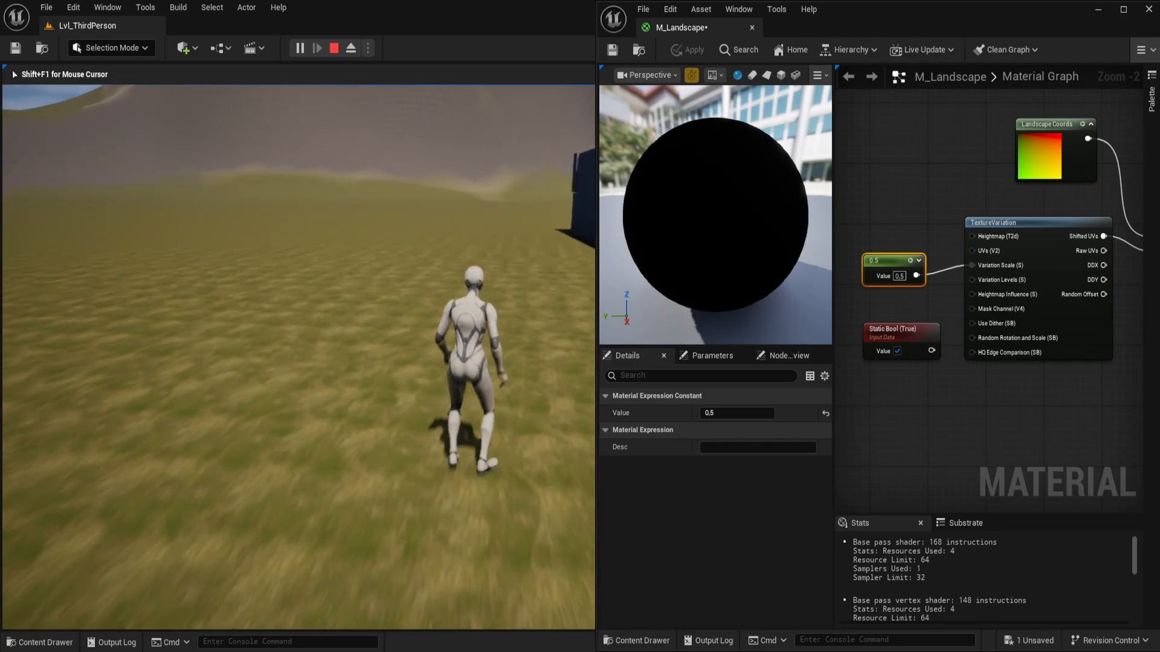
key(d)
key(space)
key(w)
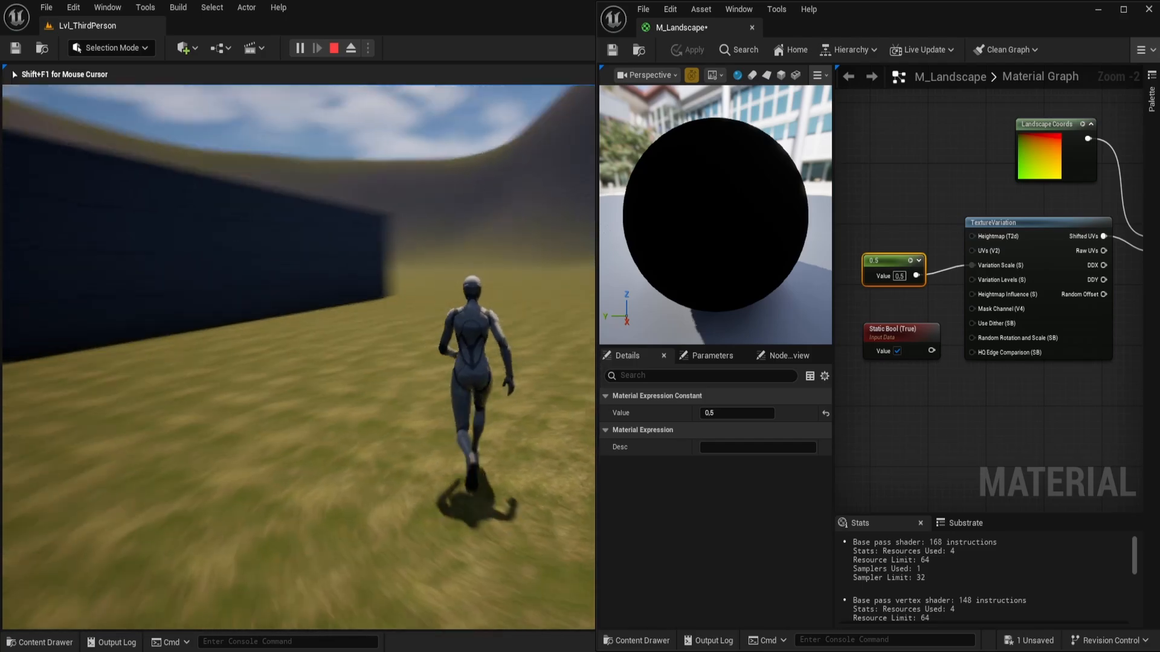
key(space)
key(w)
key(space)
key(space)
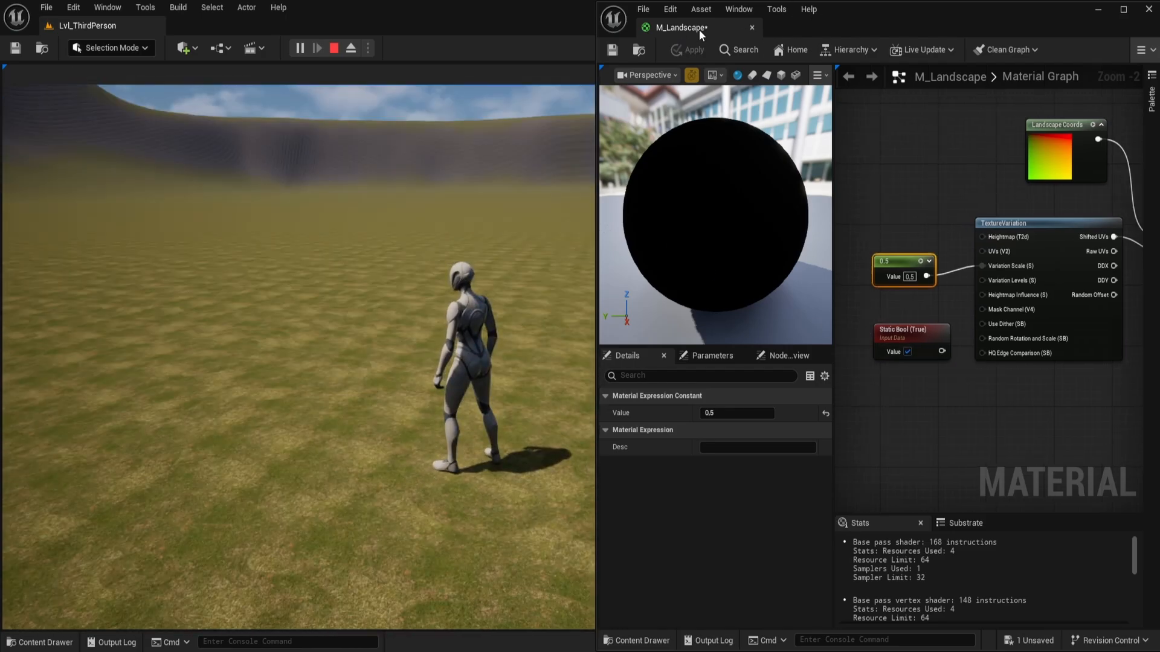
- Dock the M_Landscape editor beside the level, stop the play session and inspect the grass near the playground wall
drag(699, 30, 403, 29)
click(97, 29)
click(555, 287)
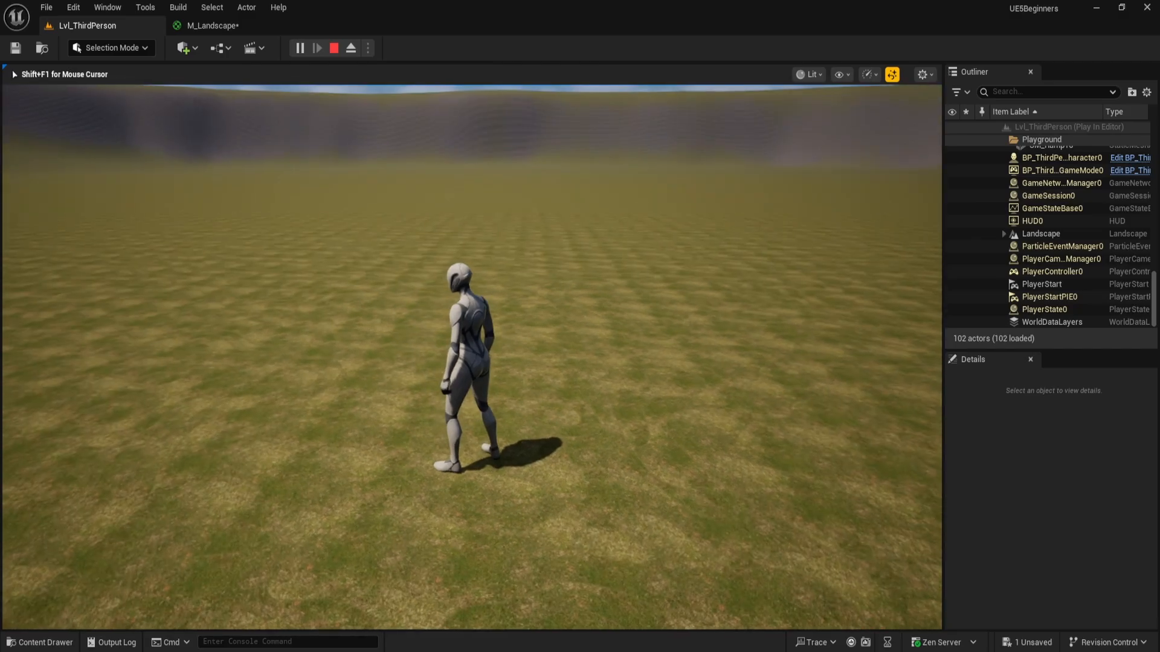
key(Escape)
right_drag(556, 286, 634, 278)
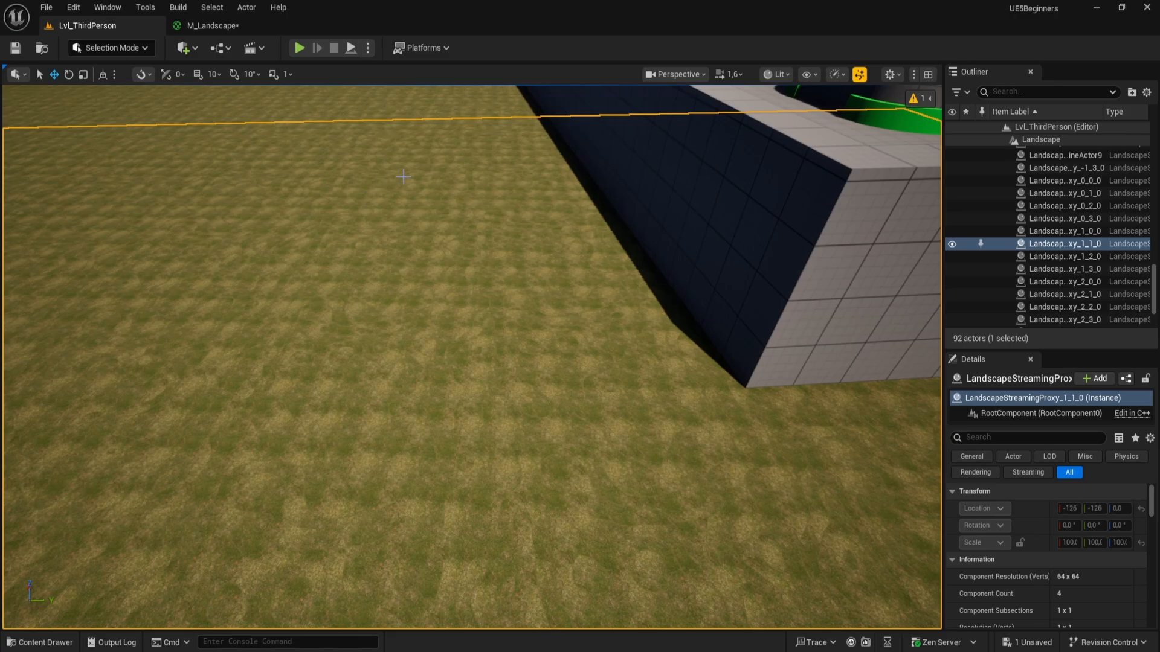
- Float the M_Landscape editor as a tall window over the level and select the Landscape Coords node
drag(212, 26, 707, 77)
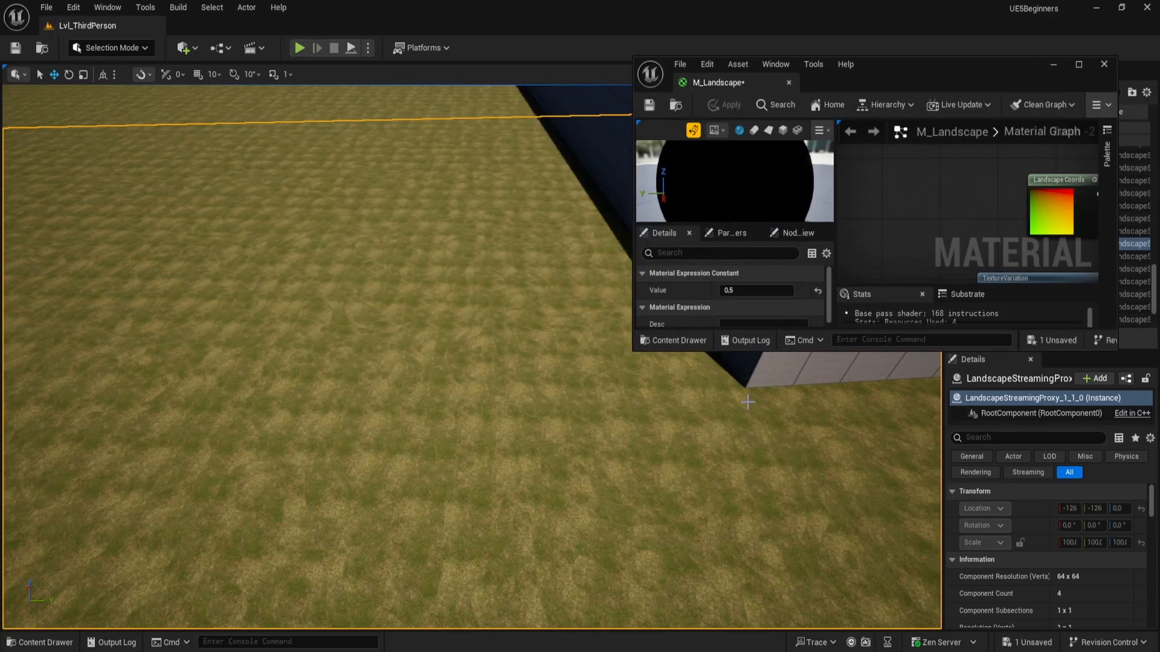
drag(778, 350, 779, 628)
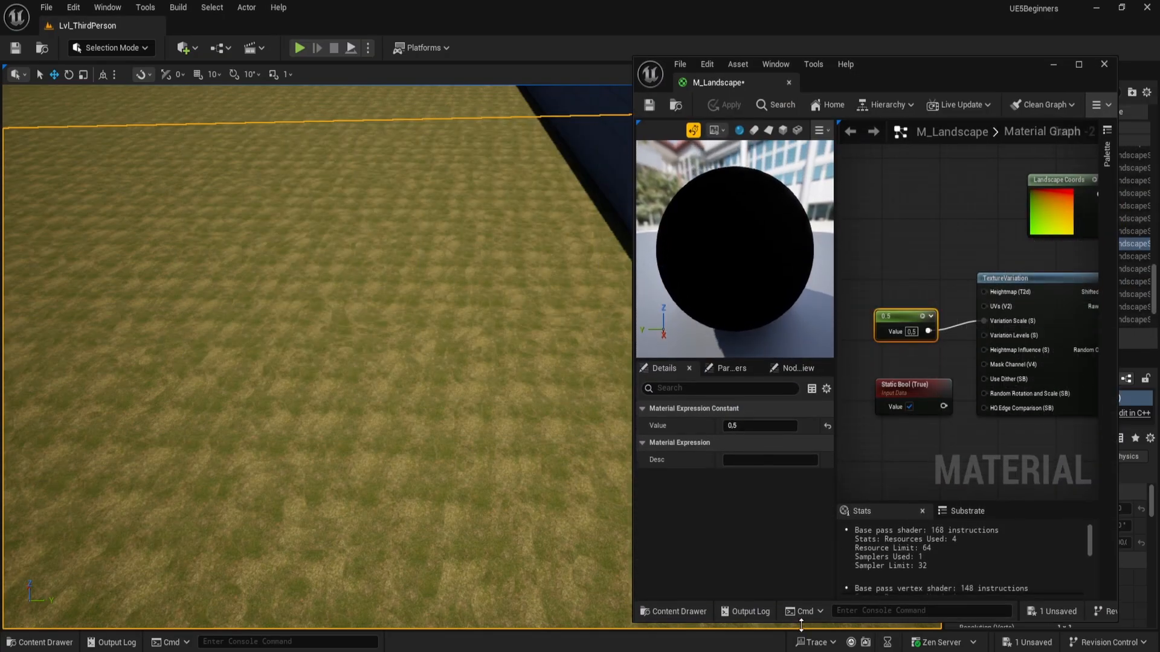
right_drag(926, 237, 970, 259)
click(884, 220)
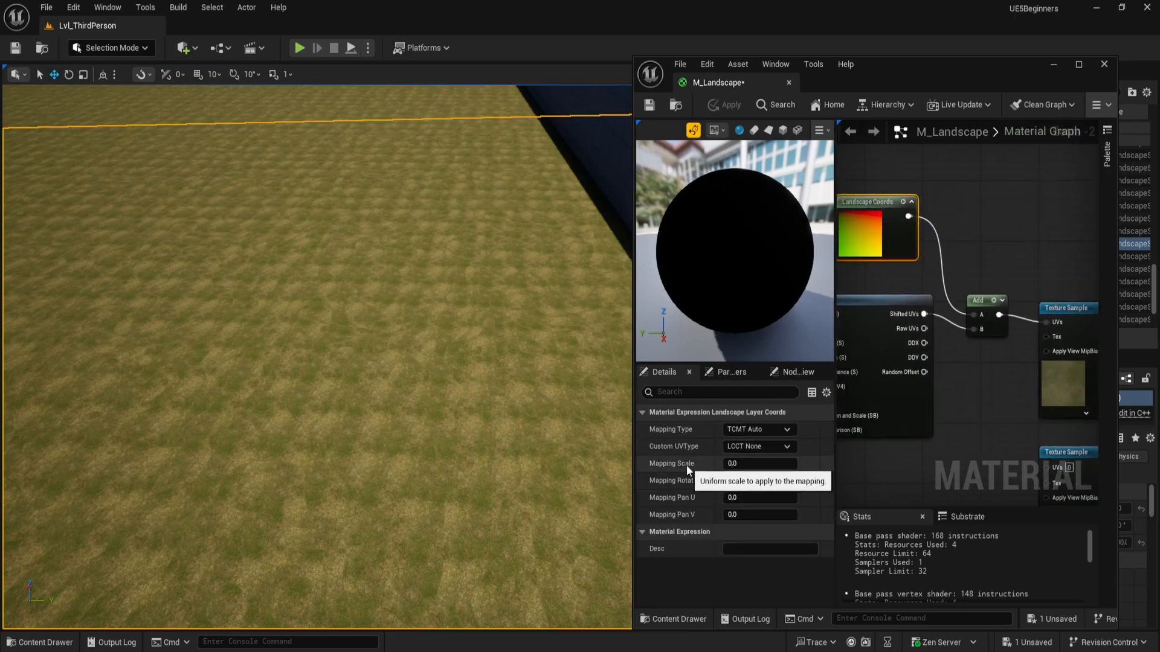
- Disconnect the Landscape Coords and Add nodes from the graph and move both up out of the way
alt+click(941, 262)
drag(864, 204, 872, 166)
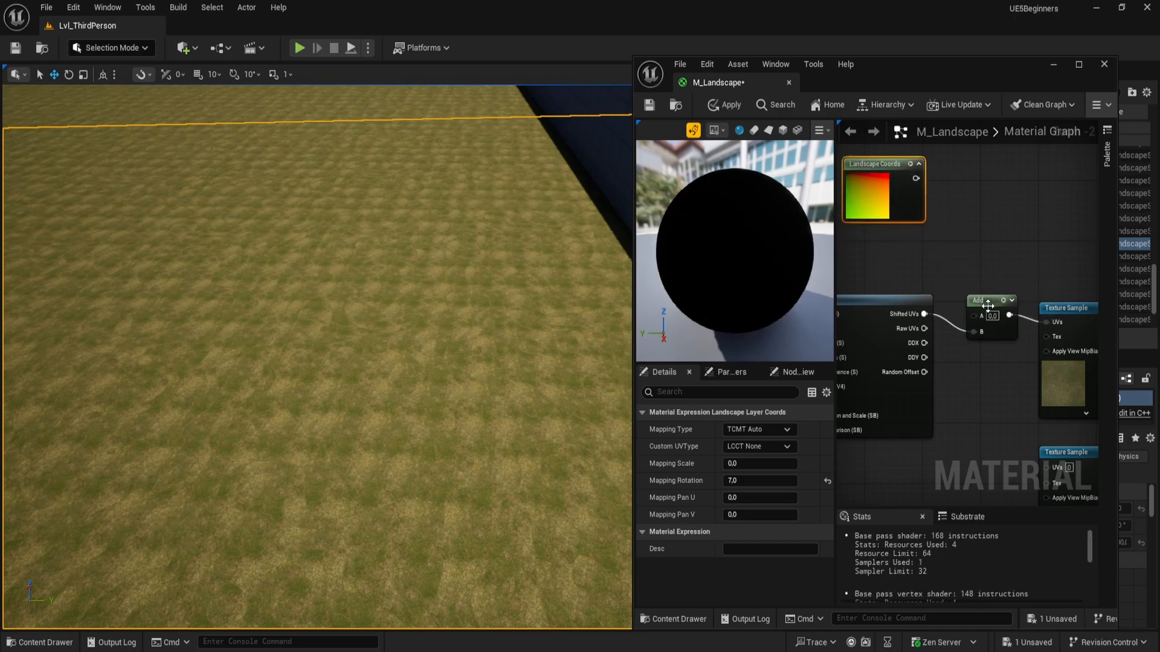
drag(987, 305, 978, 202)
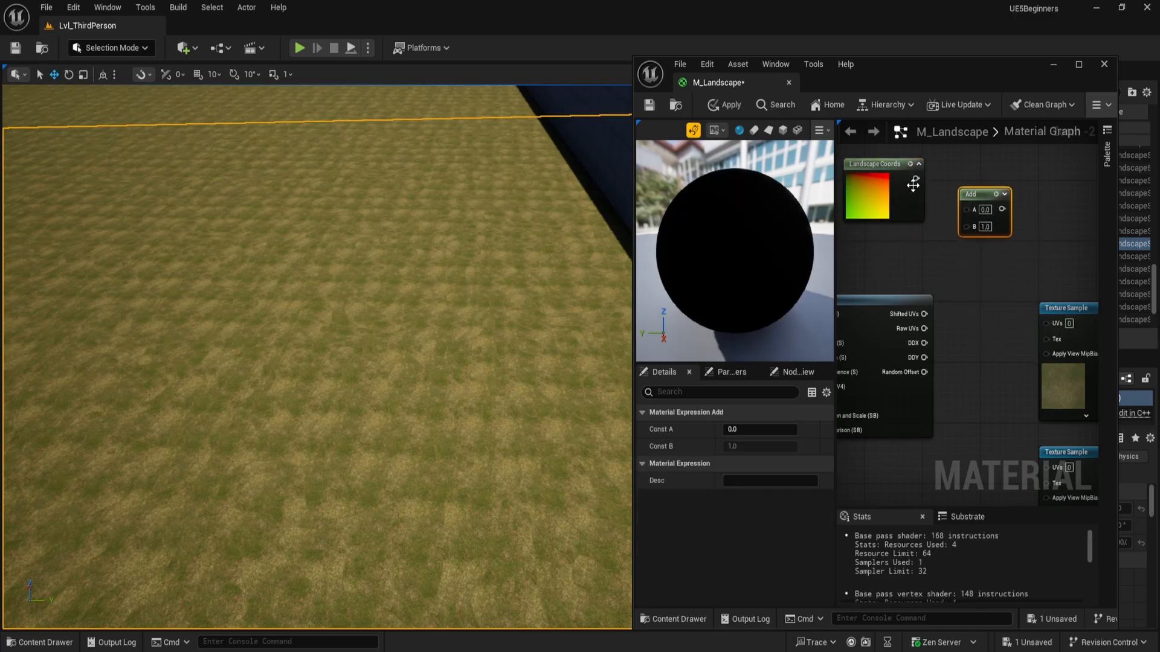
- Connect TextureVariation's Shifted UVs directly to the UVs of the grass color and normal Texture Samples, and reposition the TextureVariation node
click(943, 325)
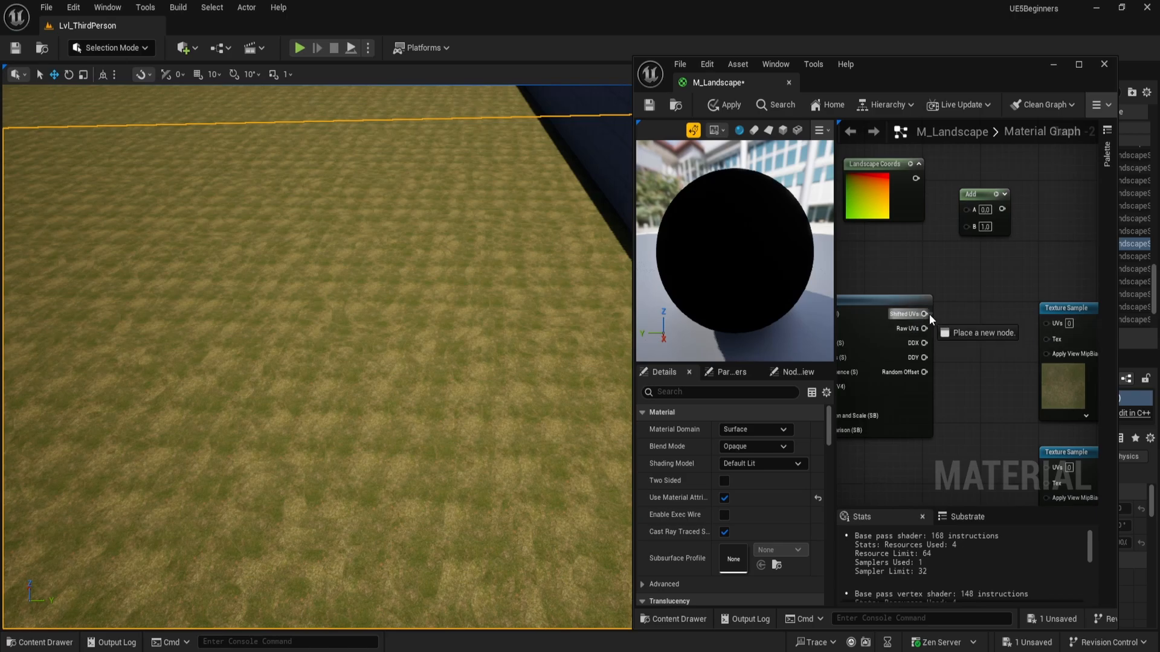
drag(1039, 316, 1045, 327)
right_drag(974, 274, 1002, 212)
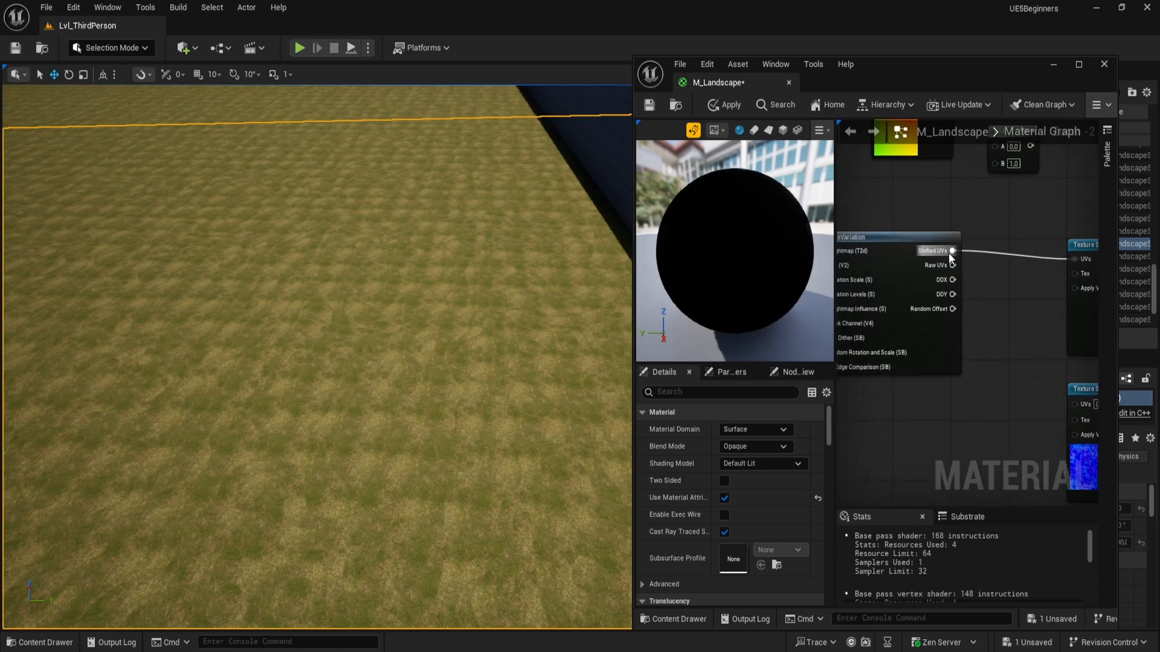
drag(1038, 342, 1072, 408)
right_drag(1012, 289, 1069, 264)
drag(950, 212, 995, 227)
right_drag(961, 212, 1067, 208)
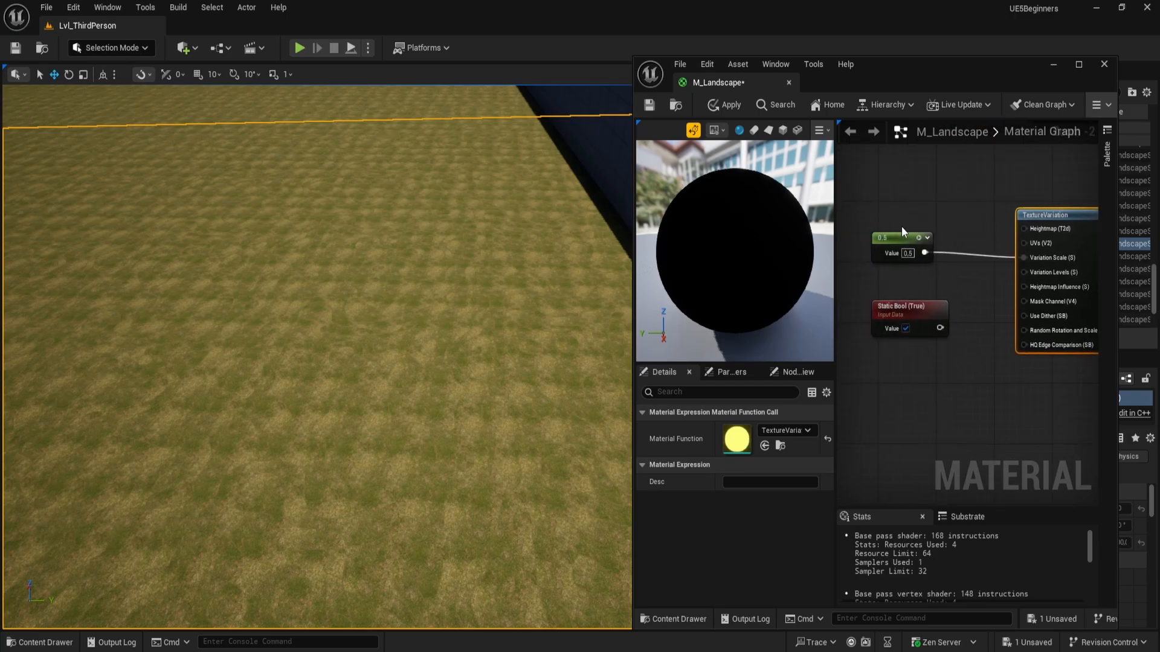
- Move the constant and Static Bool nodes closer to TextureVariation, connect Static Bool to Random Rotation and Scale, and apply the material
drag(901, 226, 962, 283)
click(962, 282)
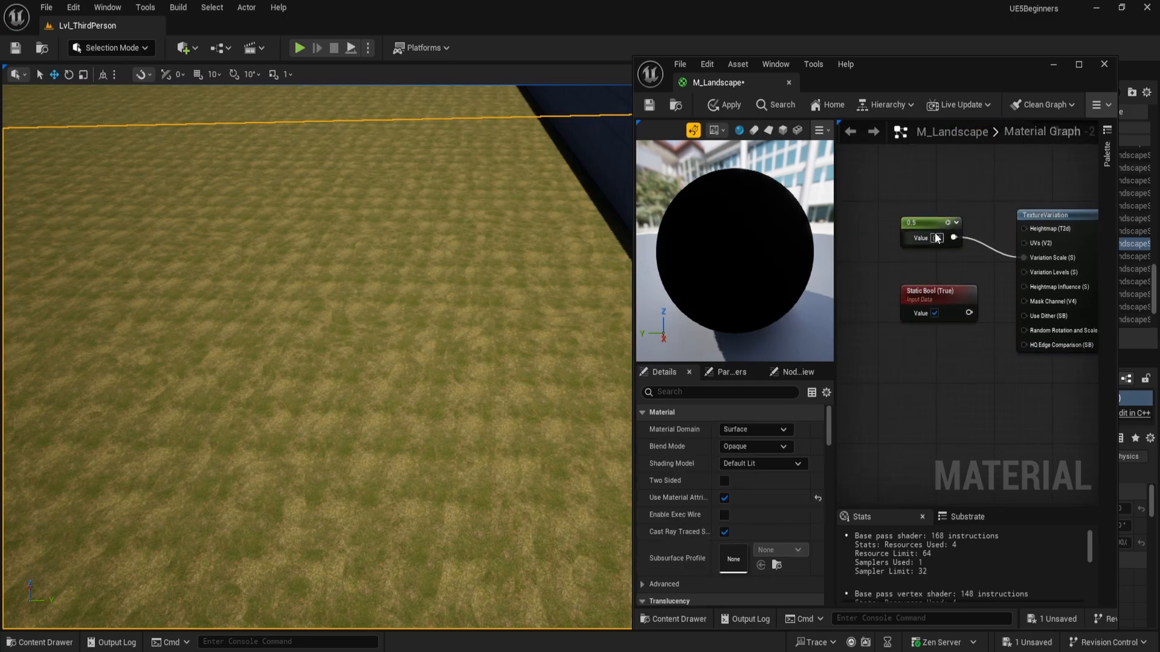
right_drag(984, 310, 981, 270)
drag(994, 281, 1025, 292)
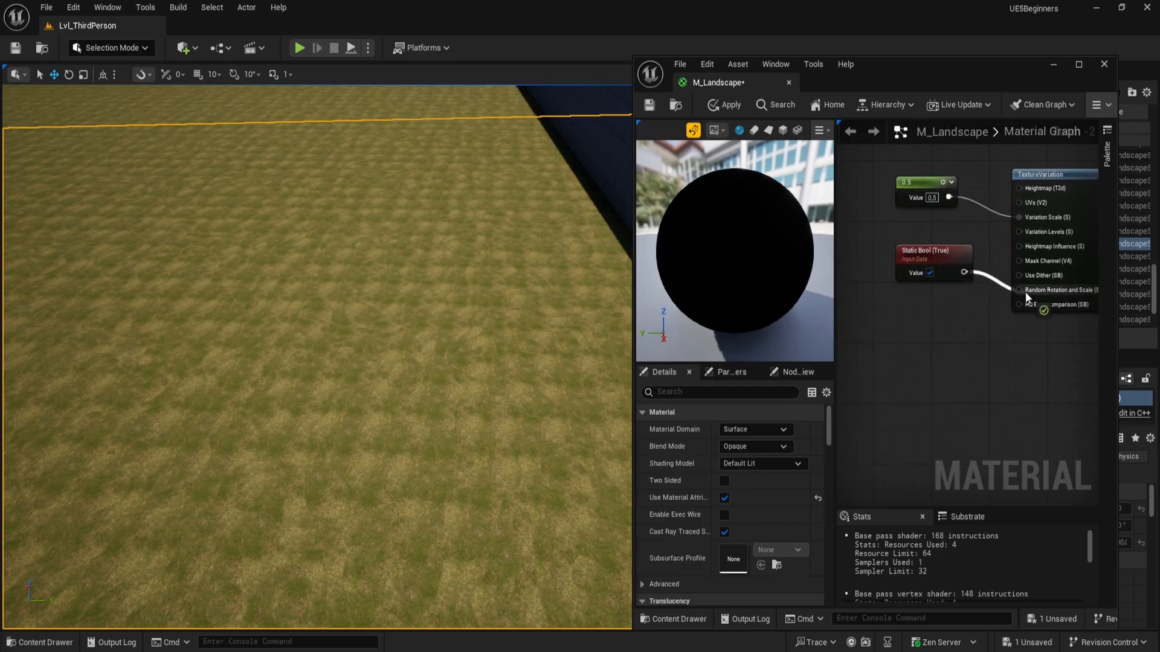
drag(937, 253, 952, 298)
click(735, 98)
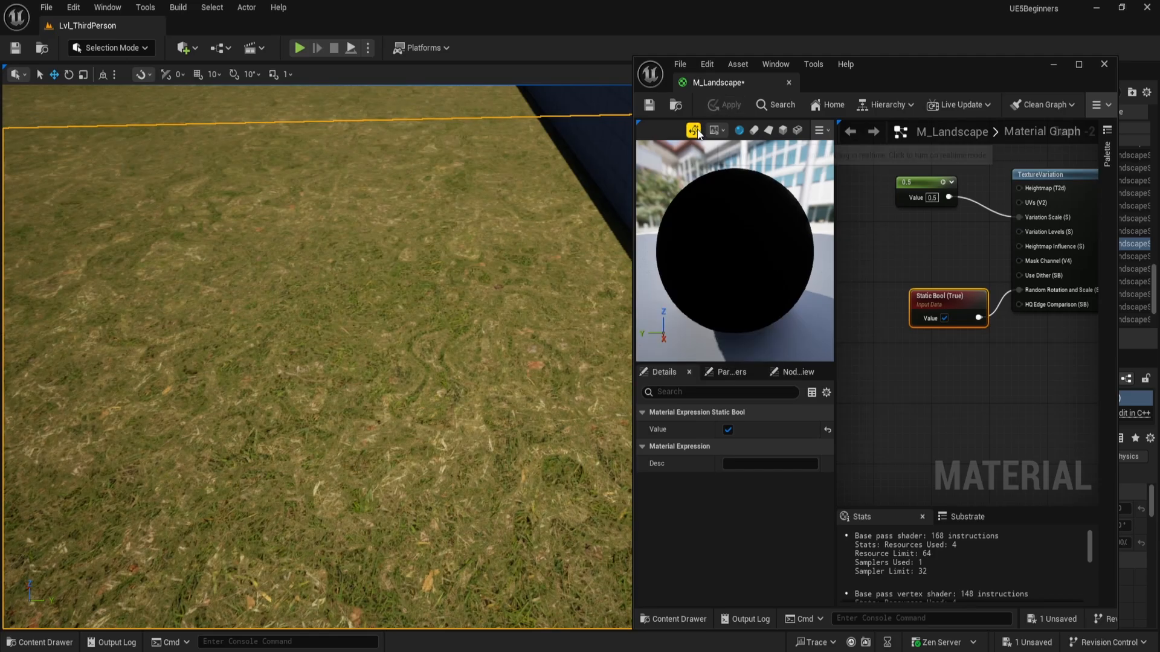
- Inspect the grass in the level, then play from a spot on it, running and jumping across the landscape before stopping
right_drag(572, 187, 604, 157)
right_drag(471, 264, 447, 249)
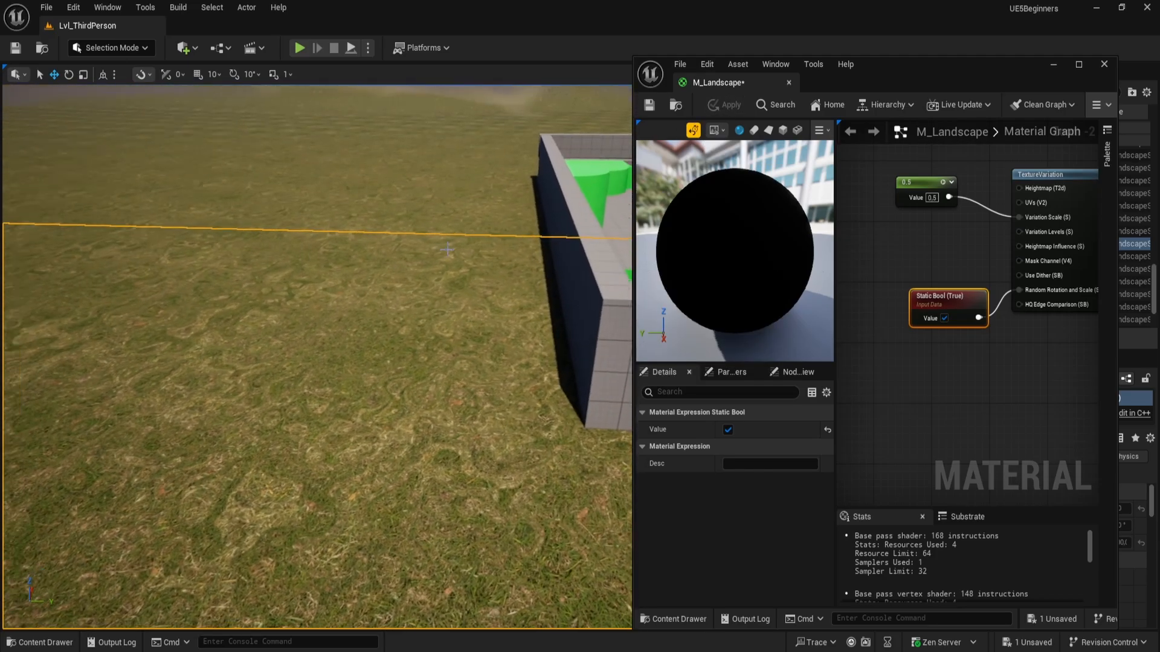
right_click(346, 316)
click(401, 636)
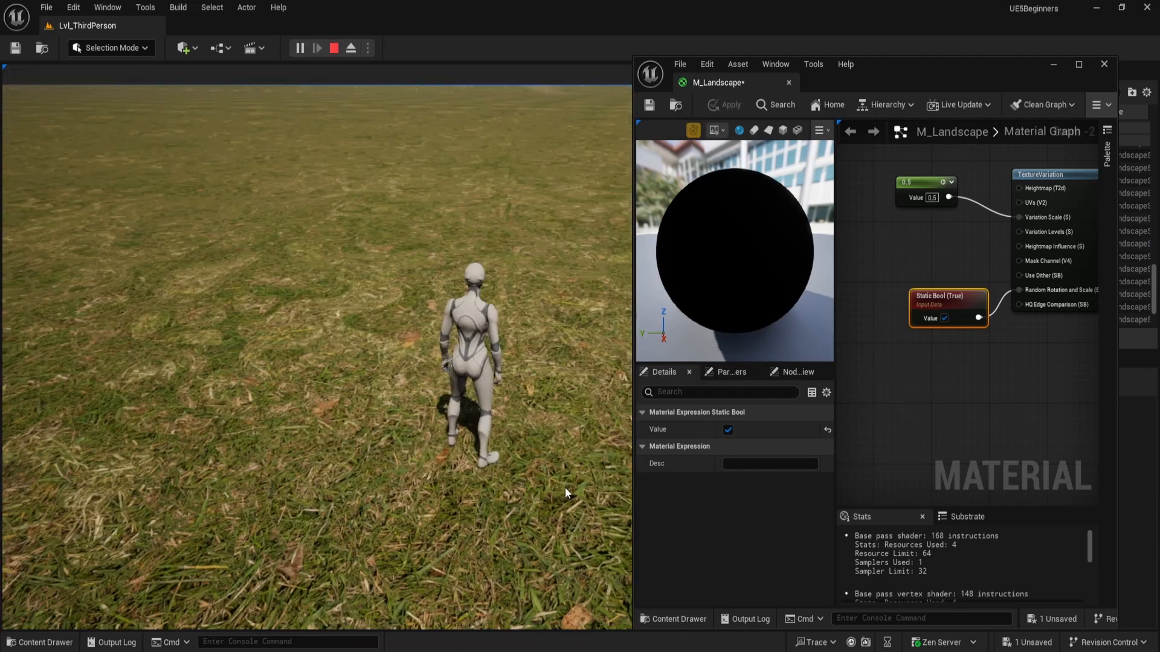
key(w)
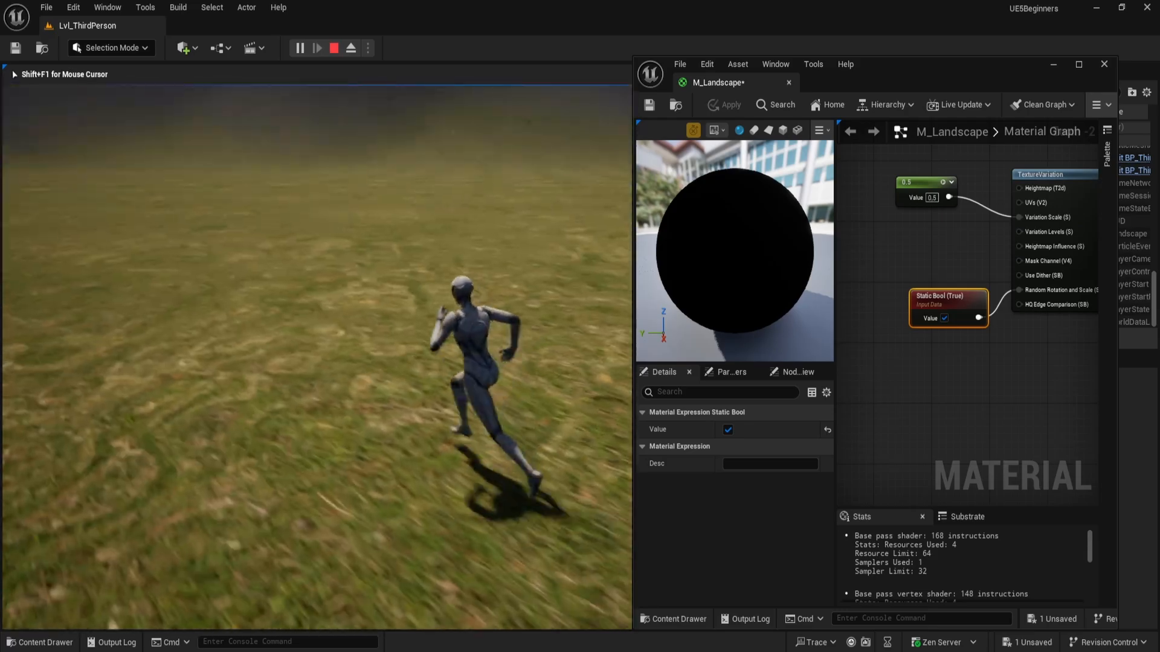
key(space)
key(space)
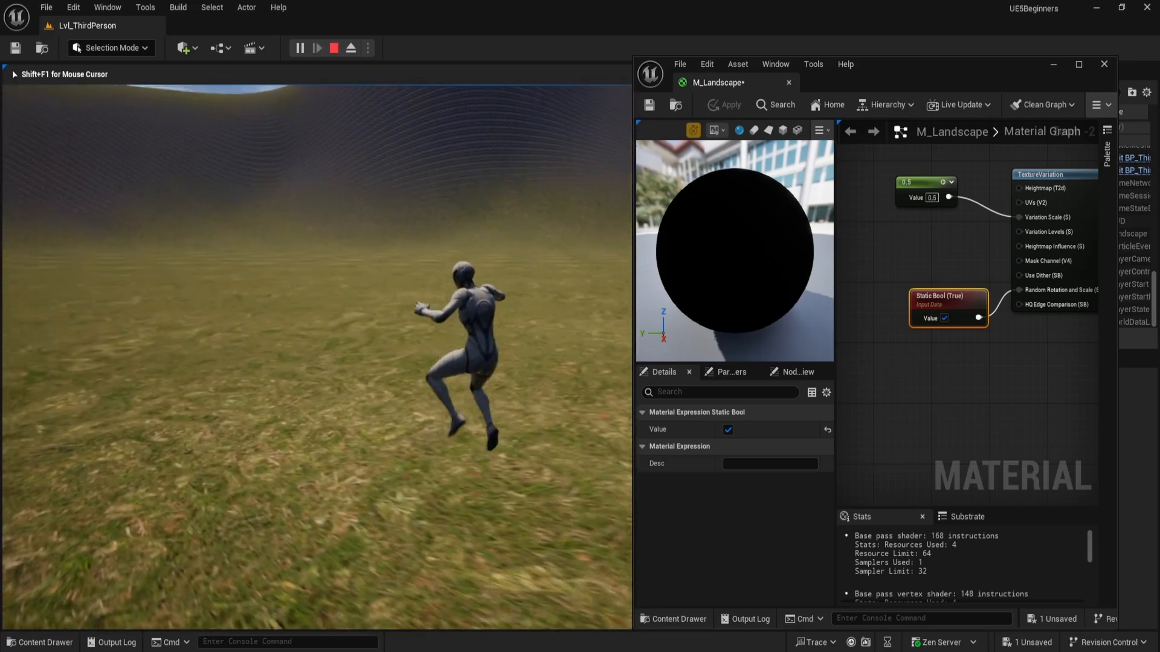
key(w)
key(space)
key(Escape)
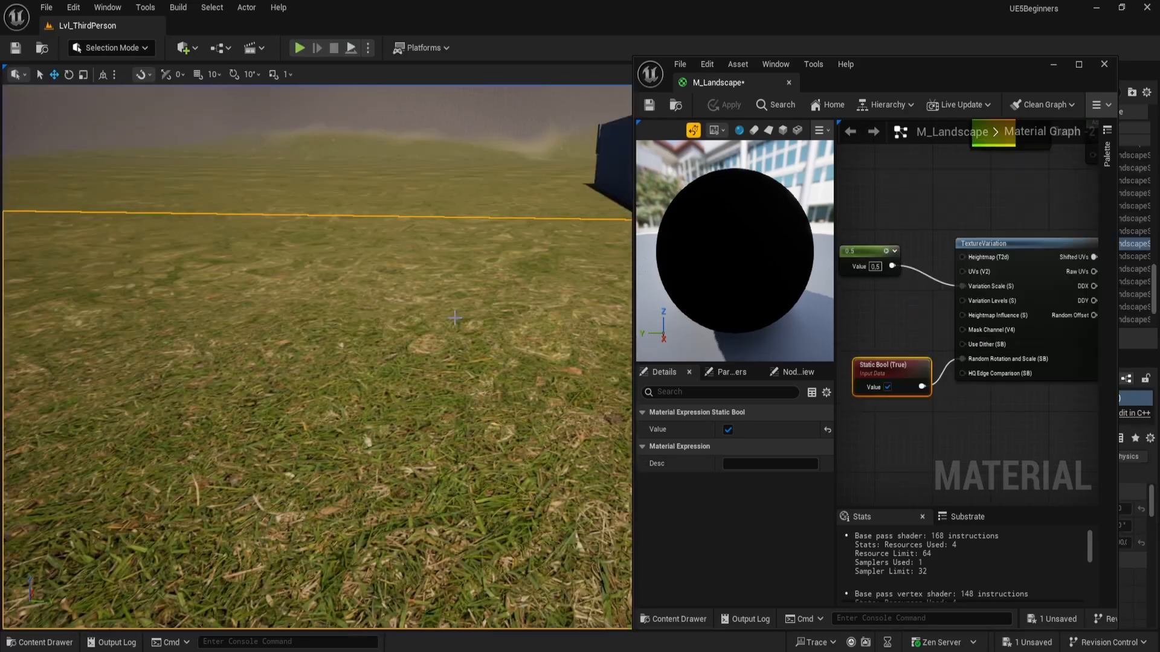
- Try a Variation Scale constant of 0.9 in the applied material and disconnect Static Bool from Random Rotation and Scale
key(s)
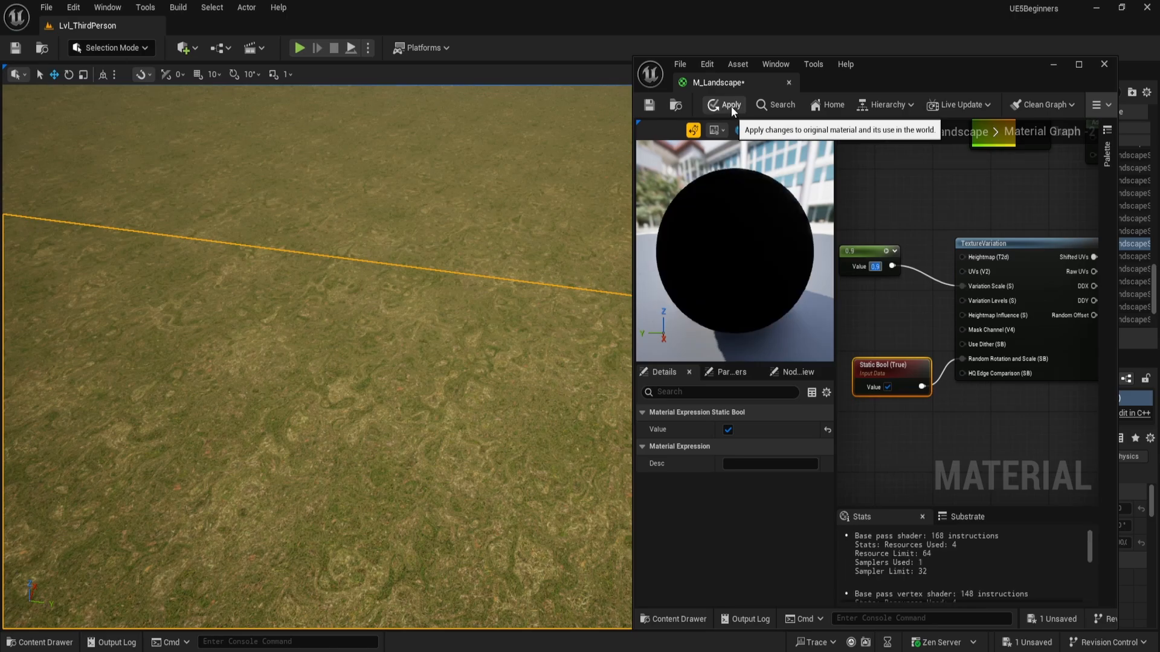
click(731, 106)
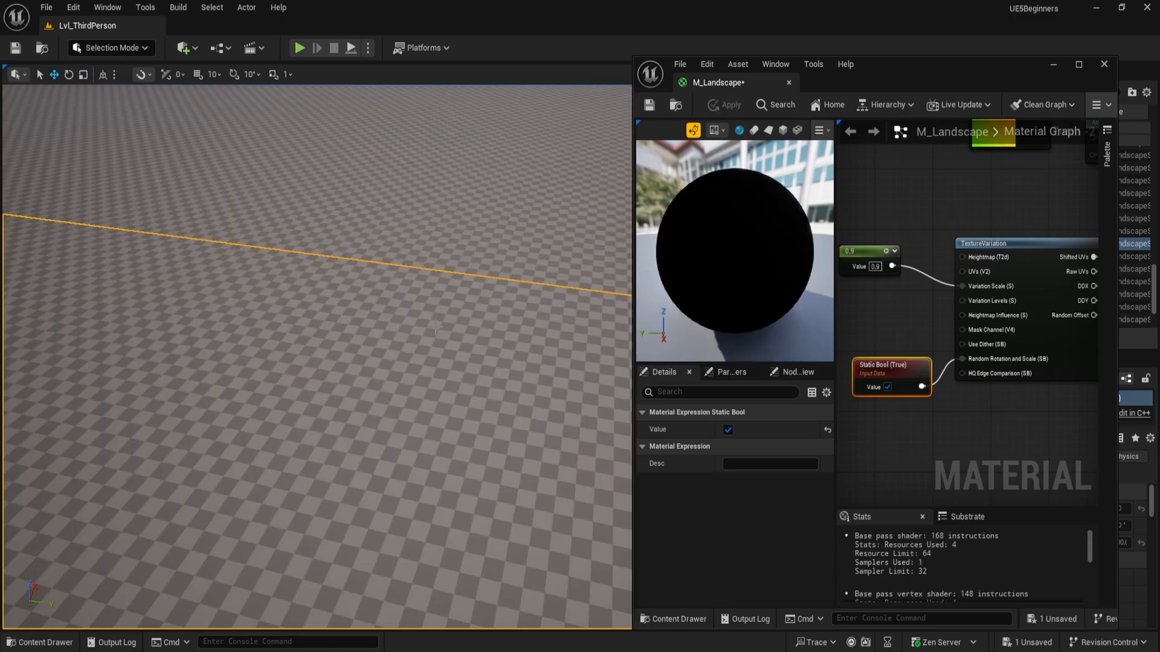
right_drag(435, 327, 458, 538)
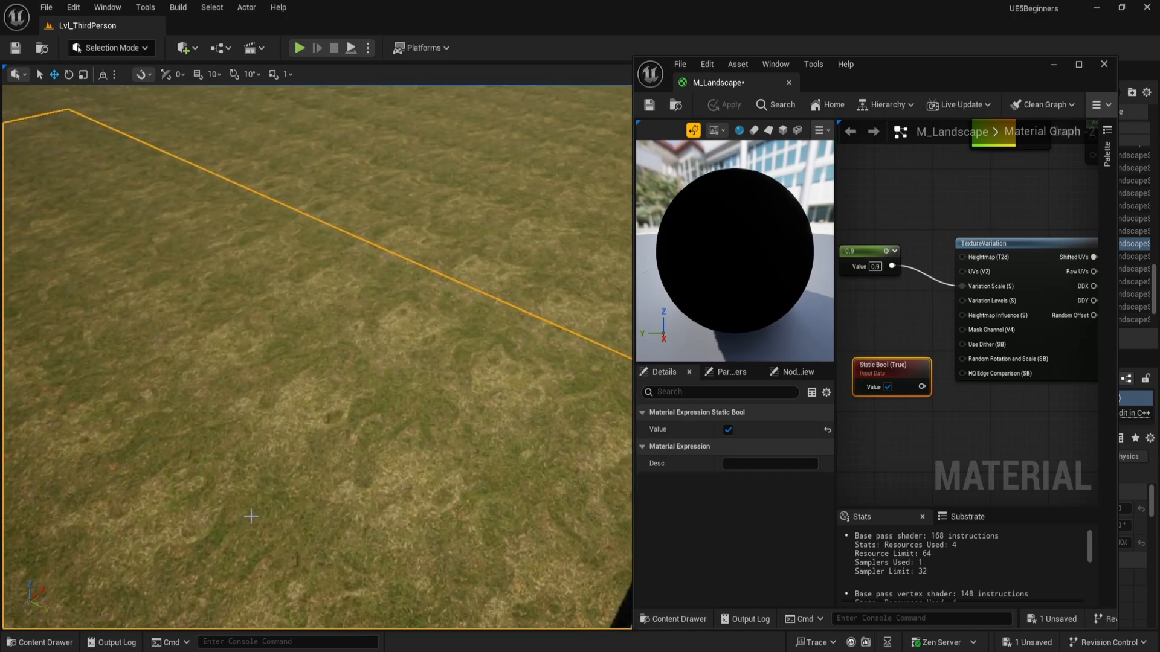
- Play from a spot on the grass, run the character past the dark wall to check the texture, and stop playing
right_click(458, 538)
click(510, 425)
key(w)
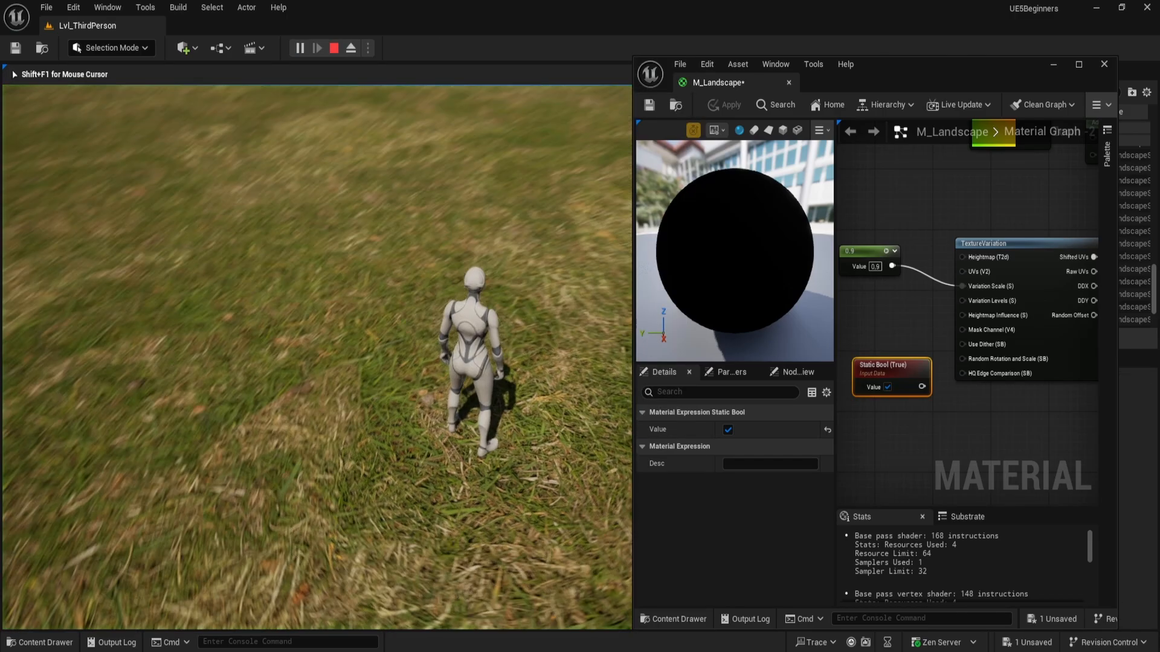
key(space)
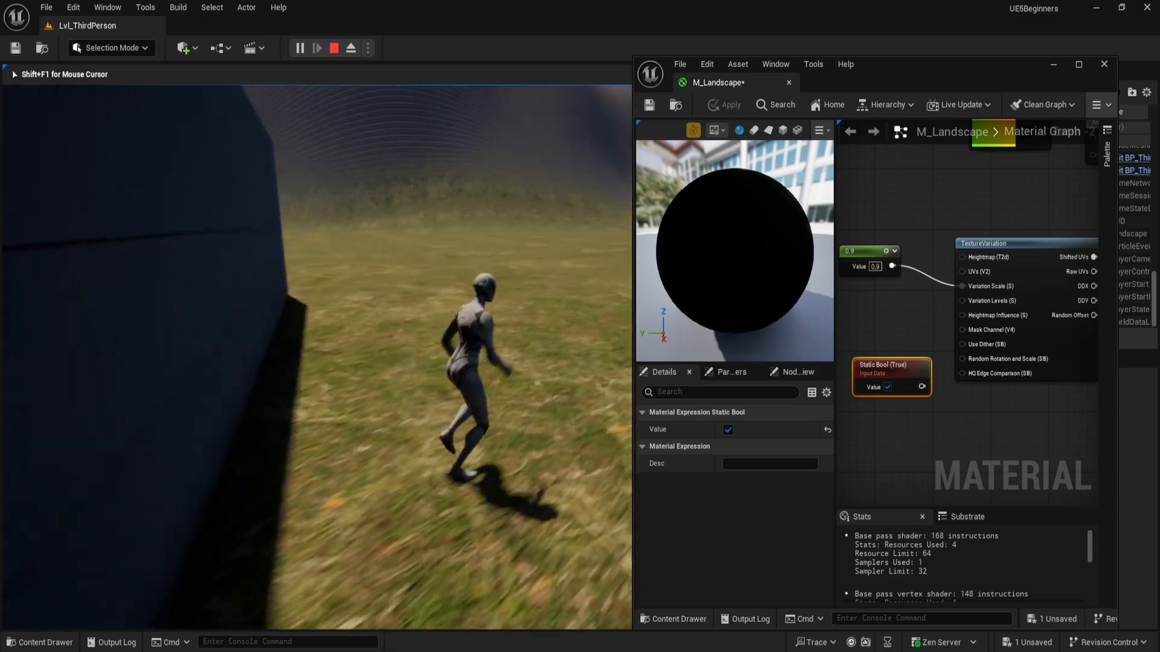
key(Escape)
- Connect the Landscape Coords output to input A of the Add node and align the two nodes
right_drag(1004, 242, 931, 283)
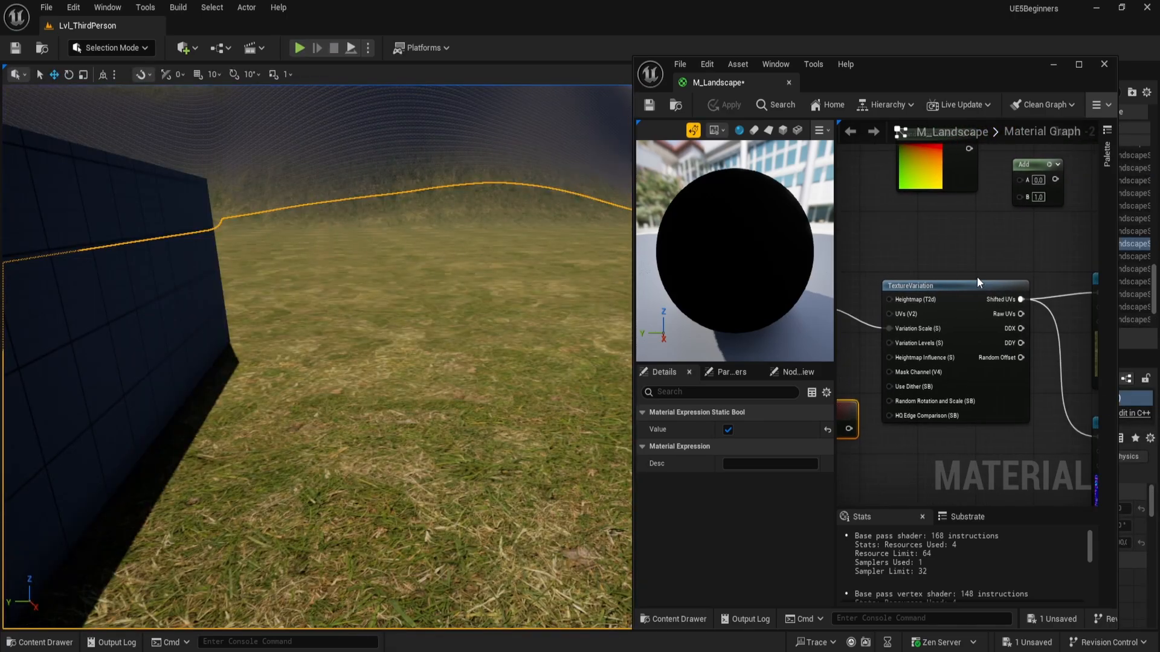
right_drag(986, 247, 947, 279)
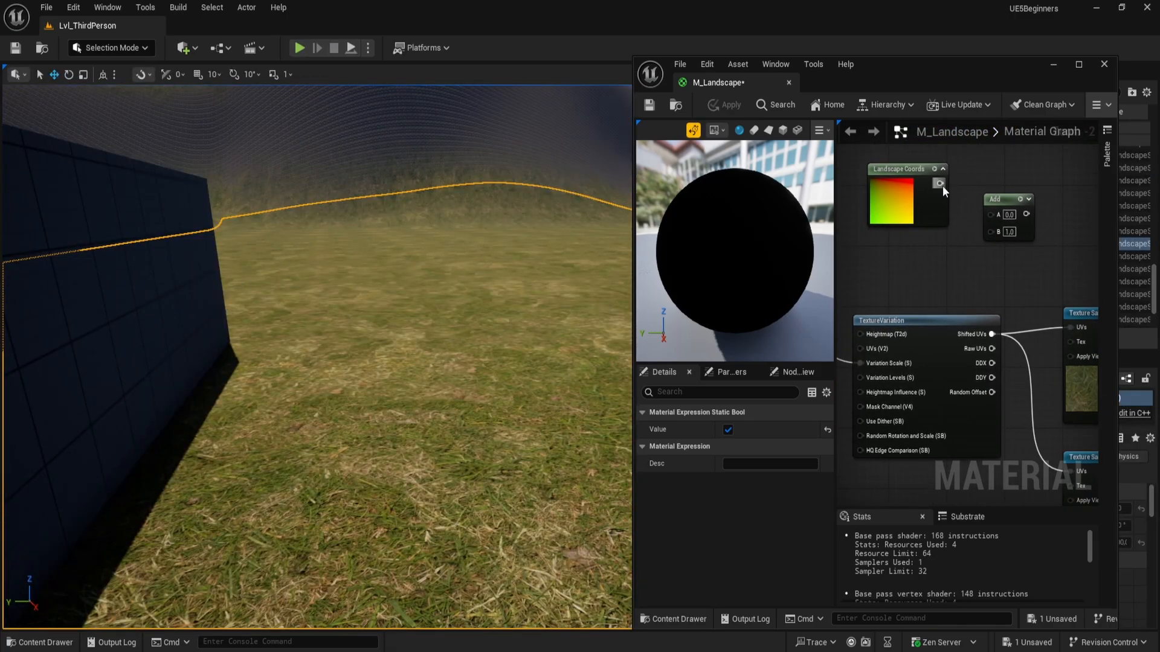
drag(939, 184, 991, 215)
click(998, 209)
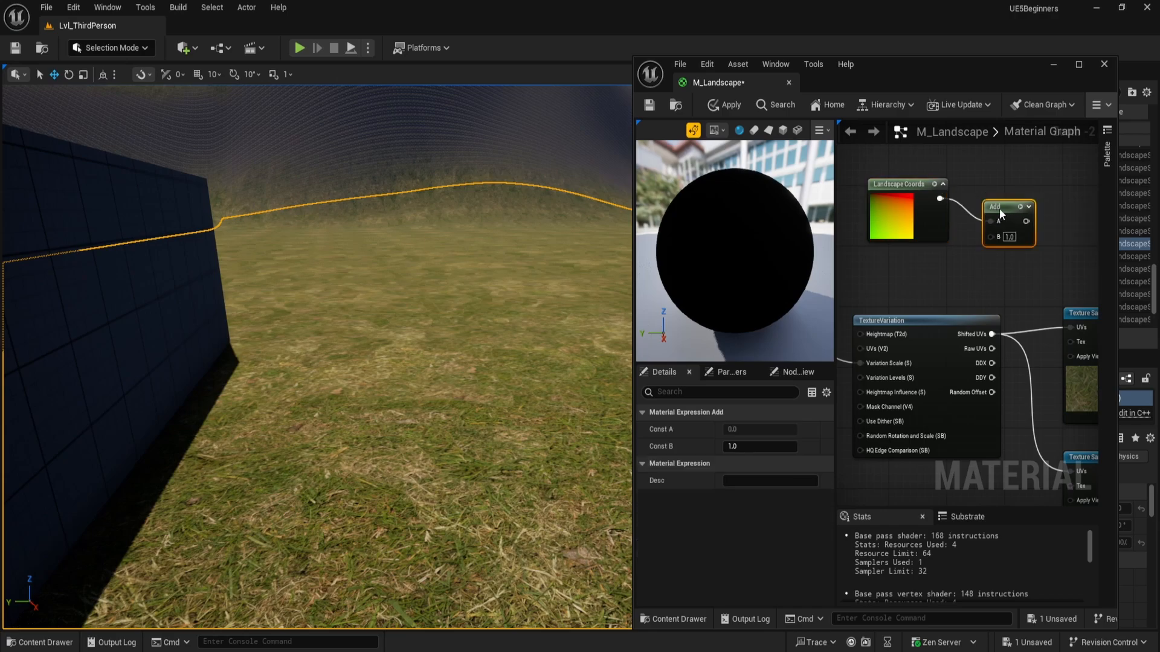
- Set the Variation Scale constant to 0.6 and reposition the constant and TextureVariation nodes
right_drag(942, 271, 1038, 248)
click(906, 436)
right_drag(942, 359, 933, 350)
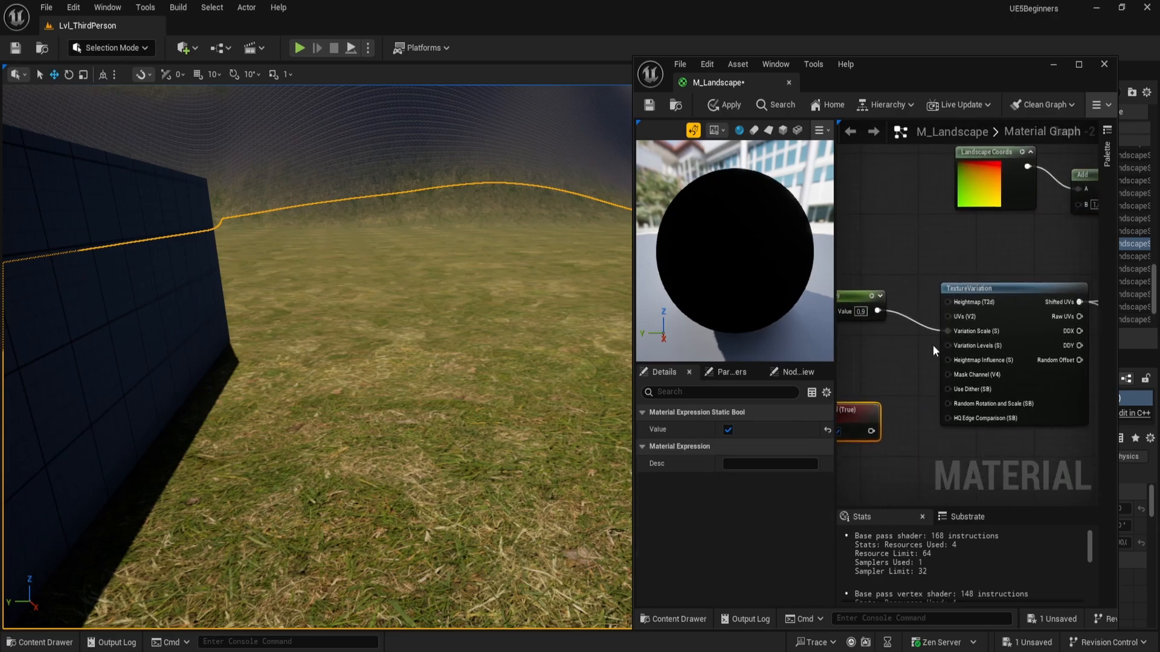
drag(1000, 289, 979, 289)
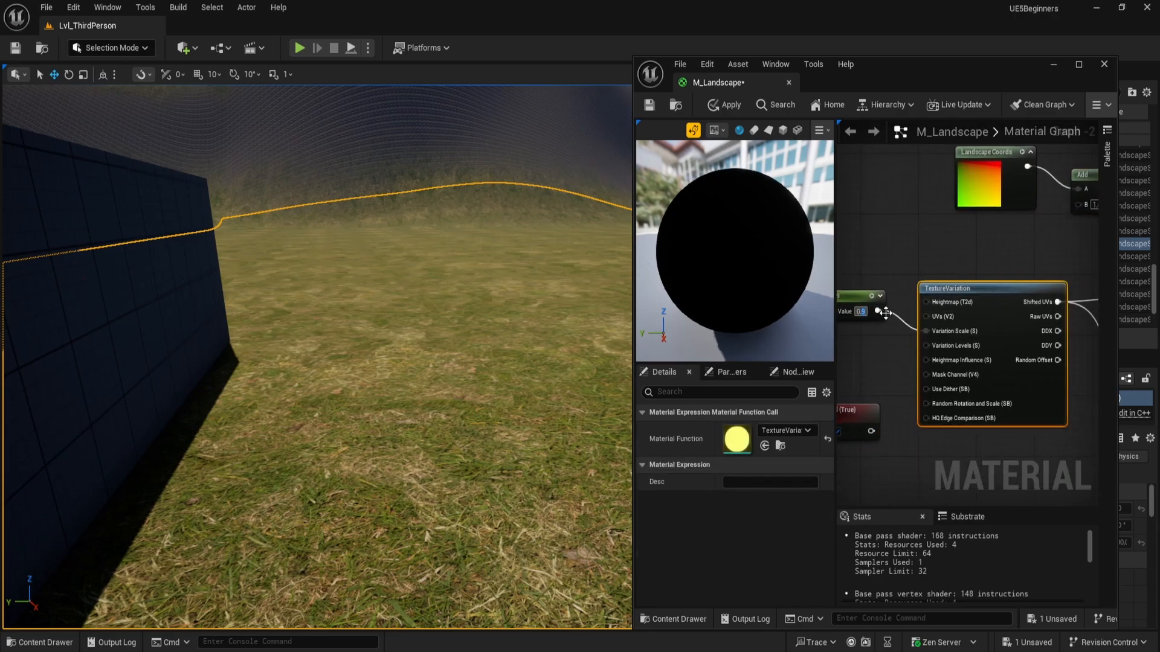
drag(898, 318, 926, 331)
drag(841, 299, 896, 321)
- Connect TextureVariation's Shifted UVs to Add's B input and Add's output to the UVs of the grass color and normal Texture Samples
right_drag(1070, 272, 981, 265)
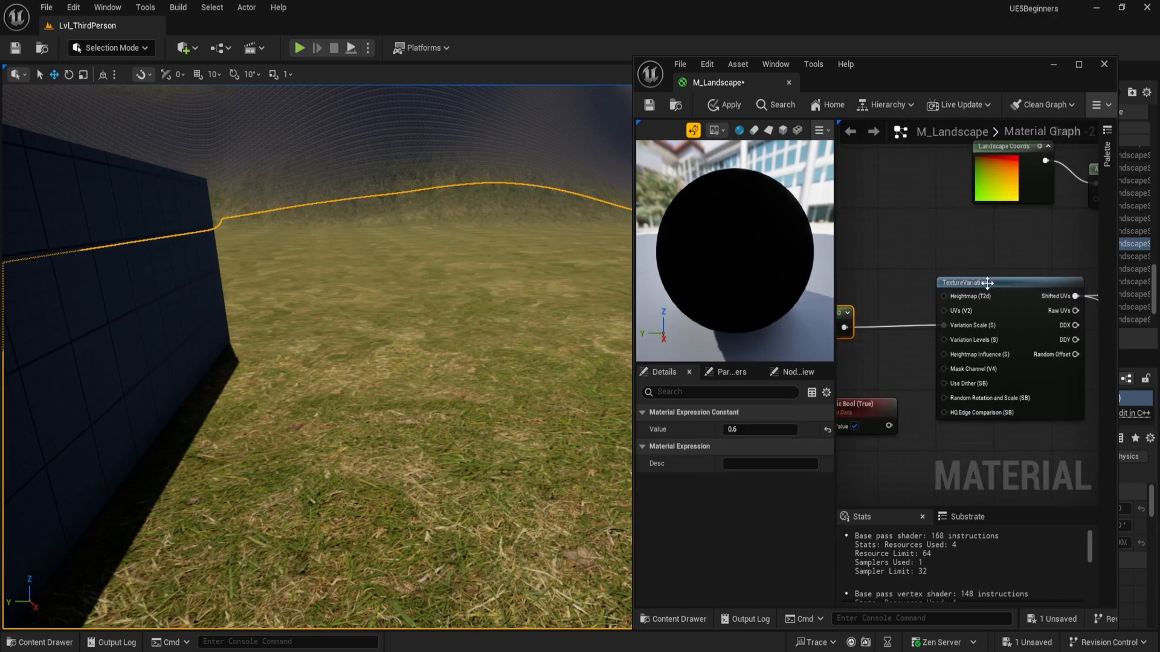
drag(987, 282, 958, 280)
right_drag(1057, 242, 966, 249)
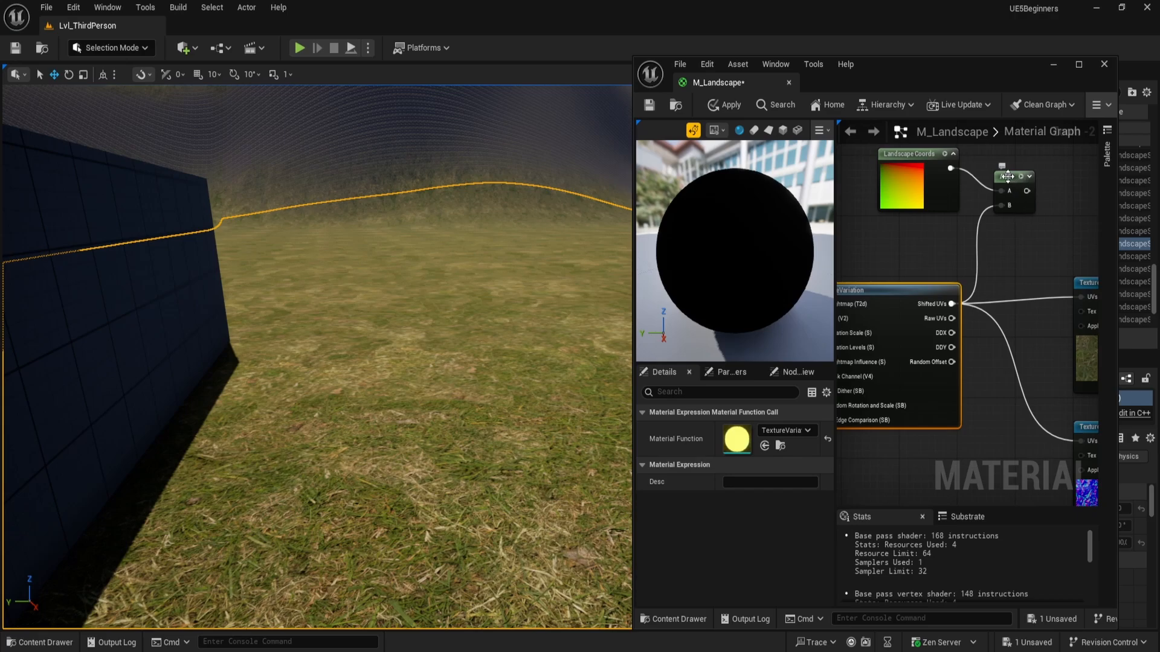
drag(1008, 176, 1004, 264)
drag(1077, 296, 966, 340)
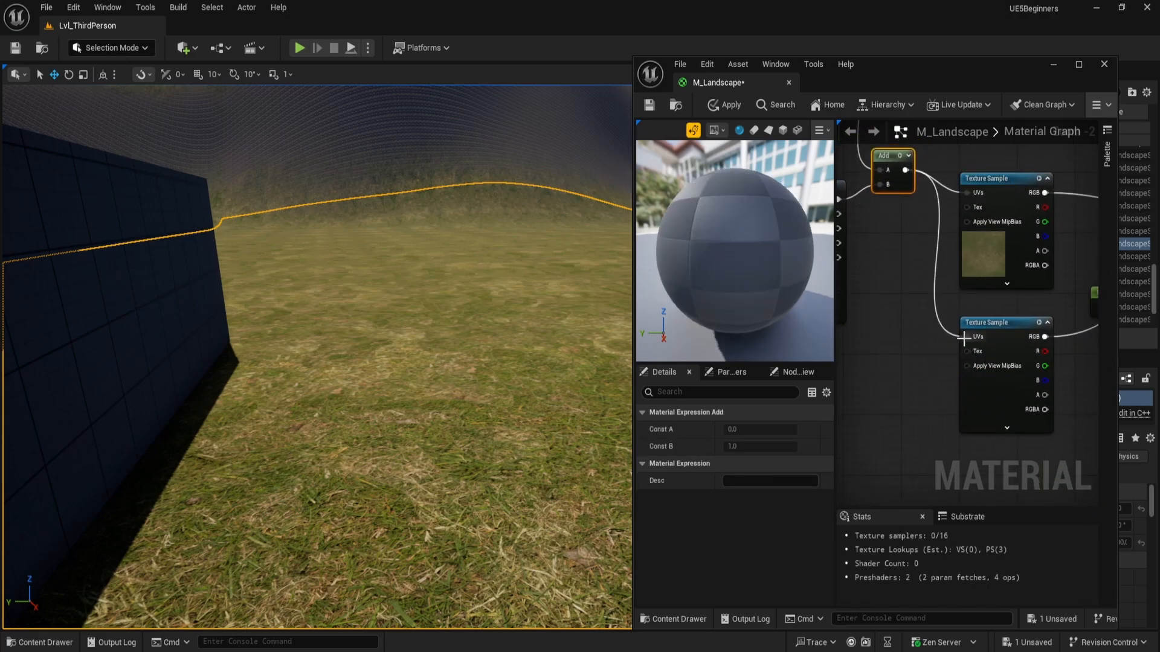
- Move Landscape Coords and Add down close to TextureVariation, apply the material and inspect the grass in the level
right_drag(910, 219, 951, 345)
drag(931, 285, 940, 315)
drag(853, 181, 886, 241)
right_drag(876, 195, 971, 205)
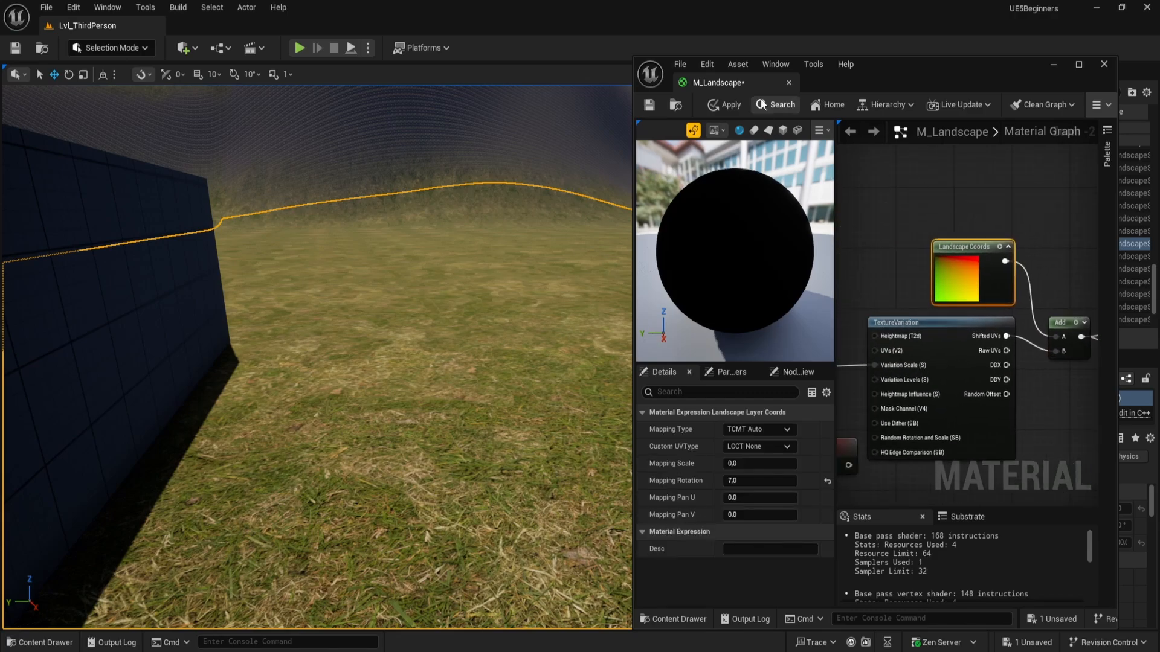
click(725, 104)
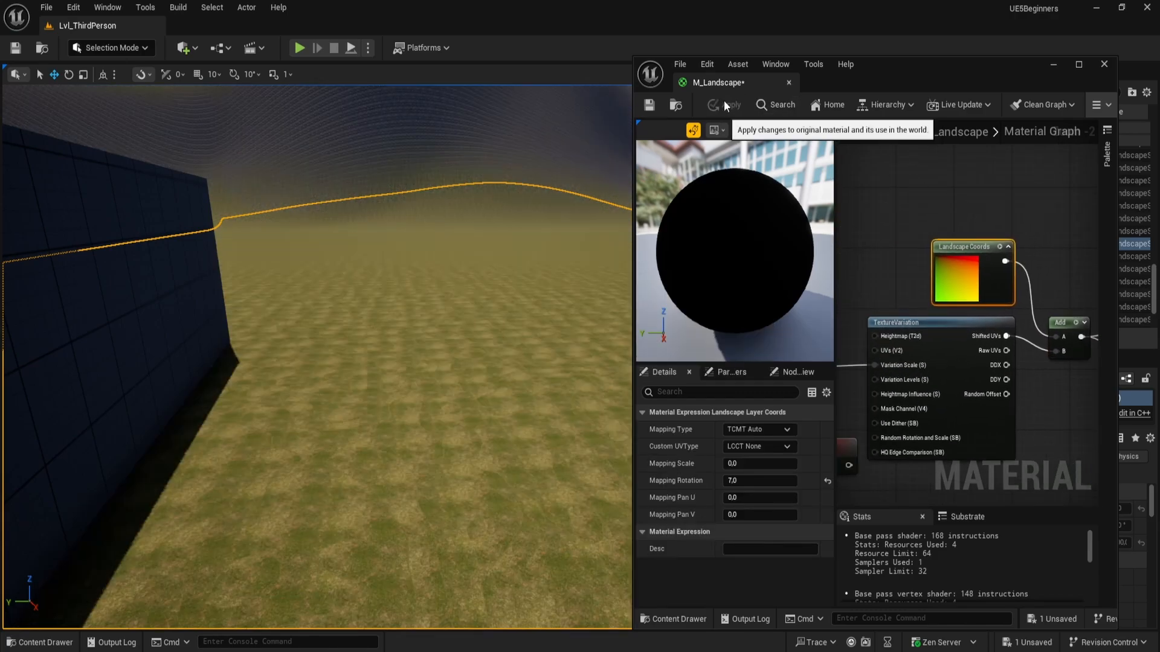
right_drag(423, 272, 580, 344)
- Reconnect Static Bool to Random Rotation and Scale, apply the material and inspect the grass from another angle
right_drag(872, 302, 954, 188)
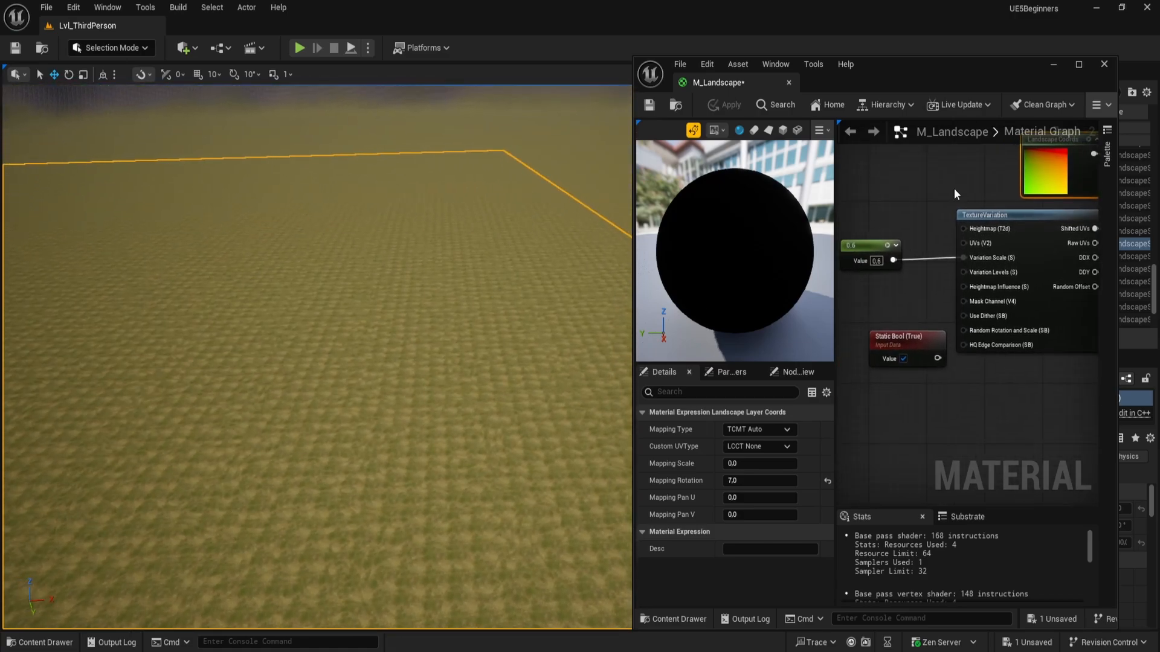
drag(929, 359, 890, 329)
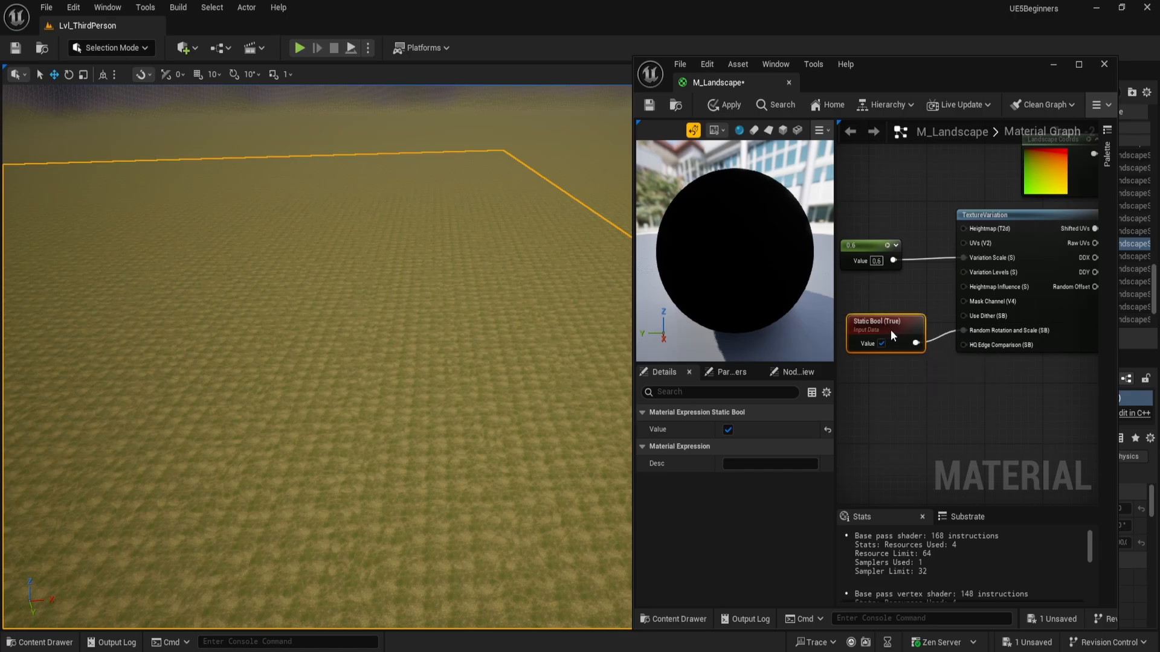
click(724, 106)
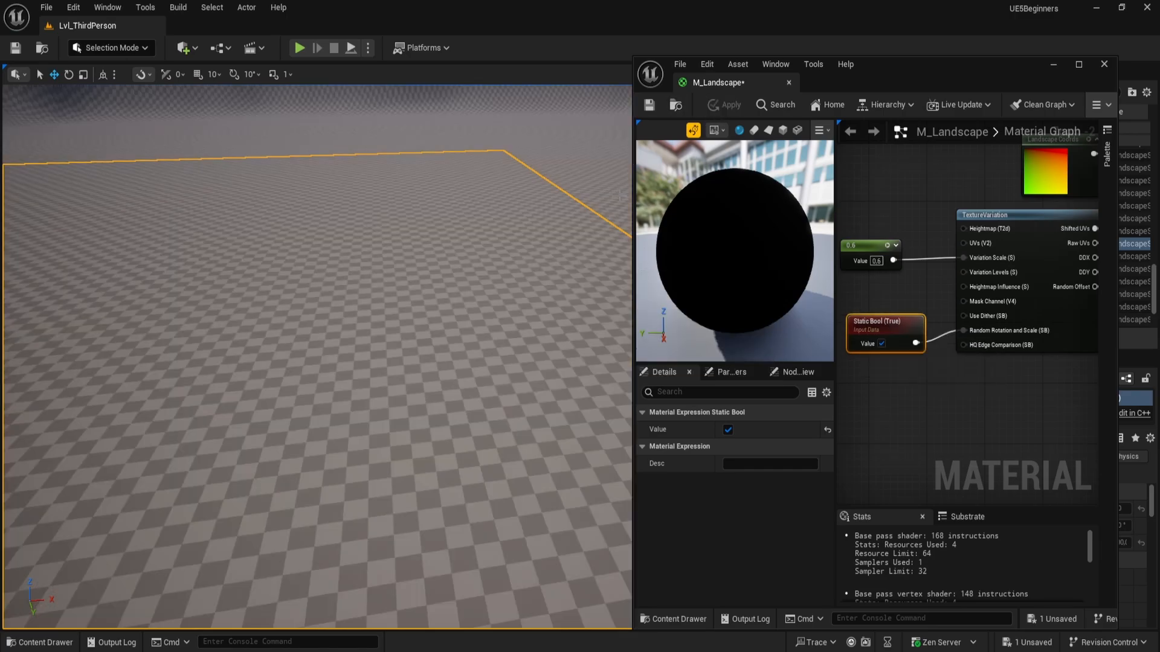
mouse_move(517, 288)
right_down()
mouse_move(556, 339)
mouse_move(580, 332)
mouse_move(616, 266)
mouse_move(516, 287)
right_up()
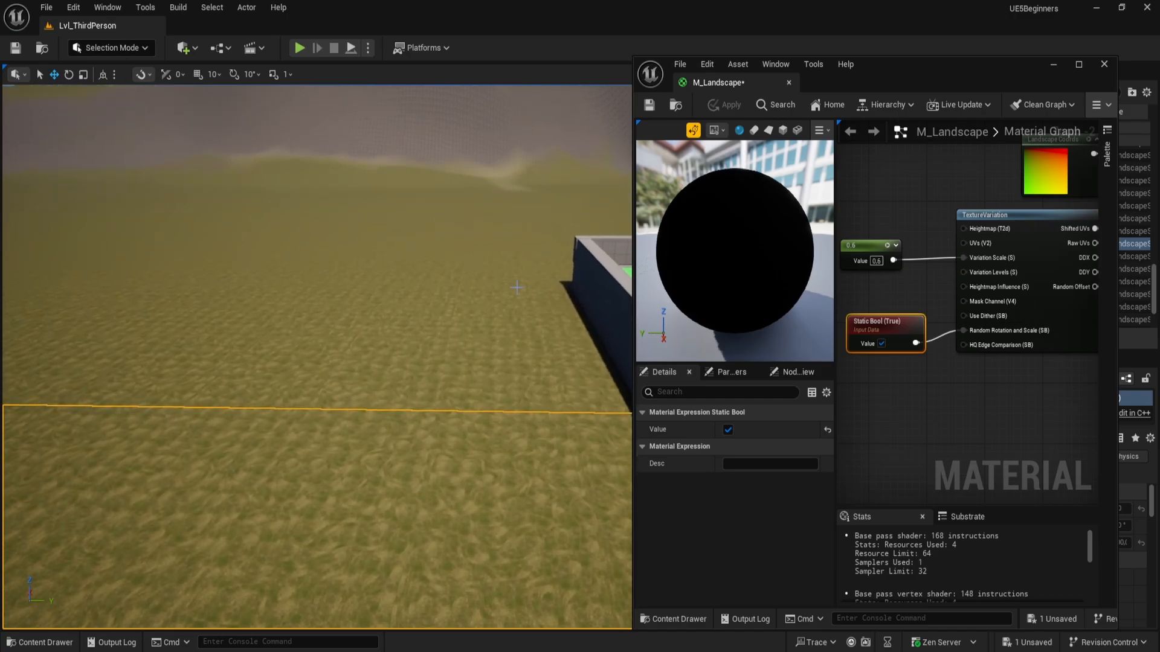
- Try the material without the constant on Variation Scale: disconnect it, apply and inspect the grass around the playground wall
right_drag(860, 226, 849, 247)
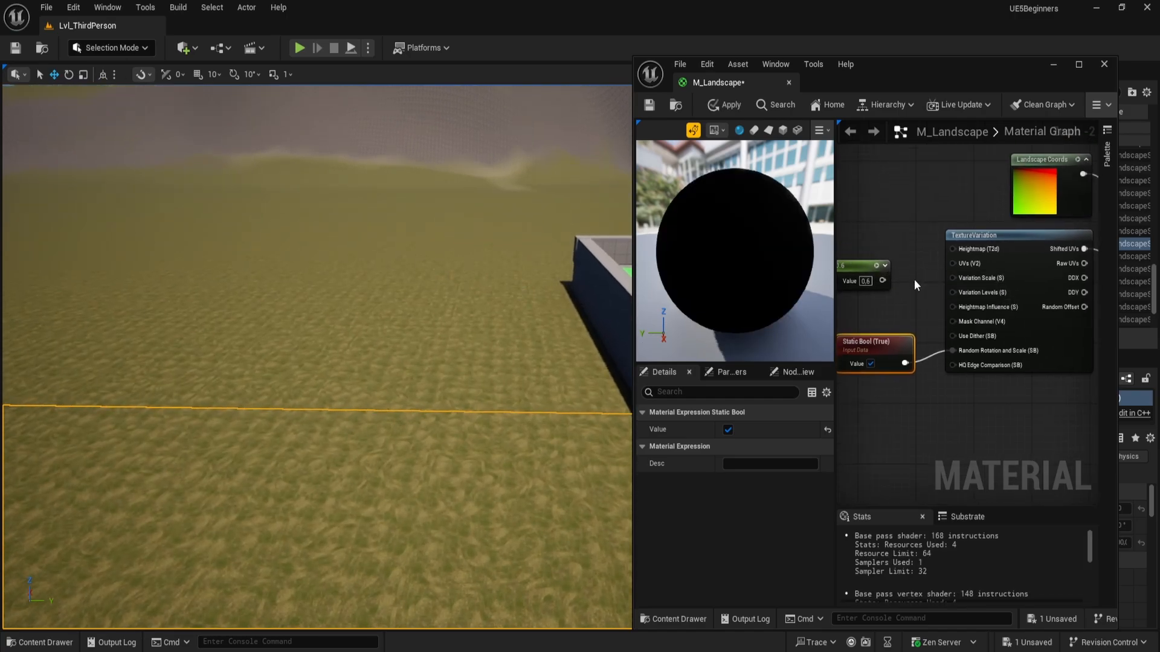
click(725, 105)
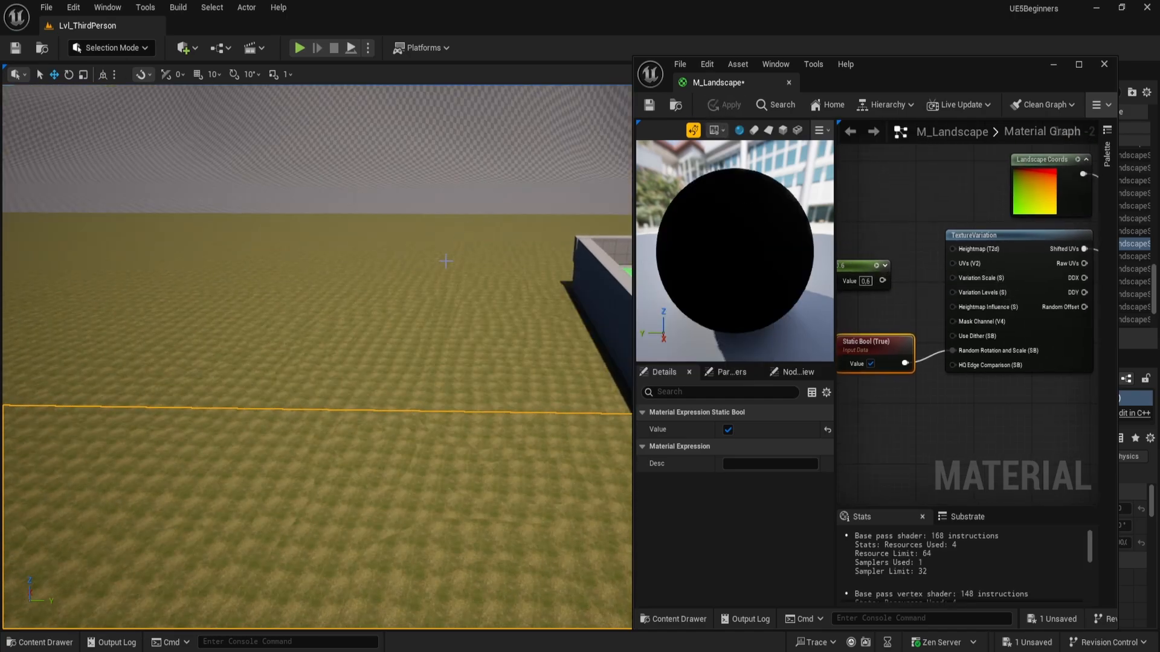
right_drag(445, 262, 622, 221)
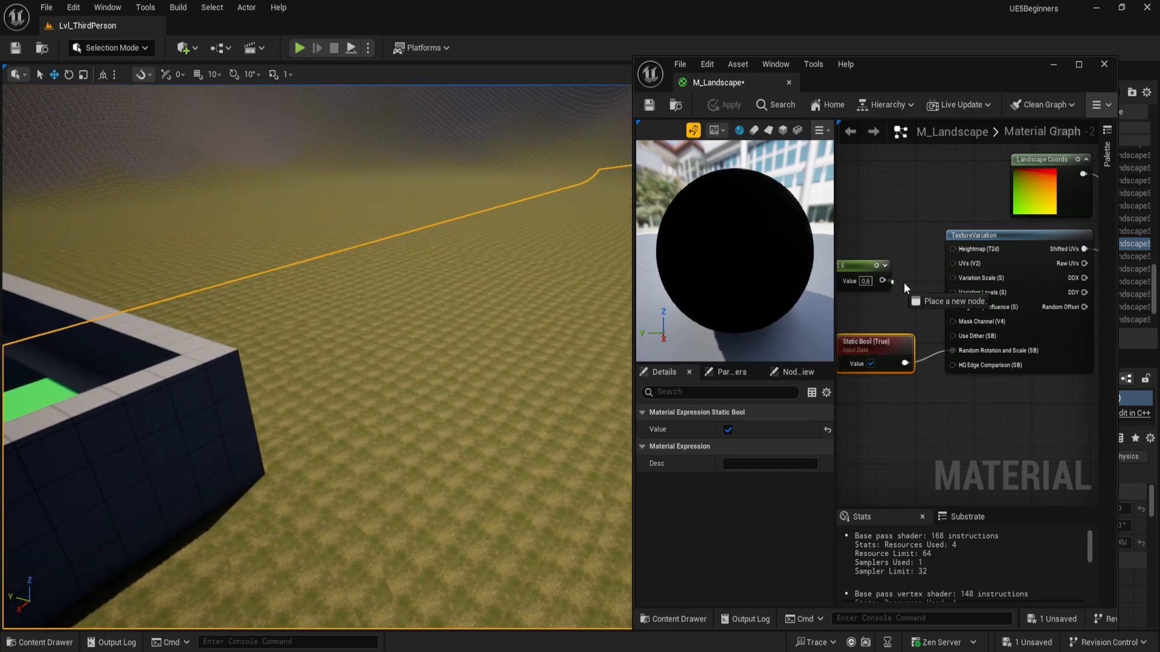
- Reconnect the 0.6 constant to Variation Scale, apply the material, and check the Variation Levels description and the grass
drag(904, 282, 959, 279)
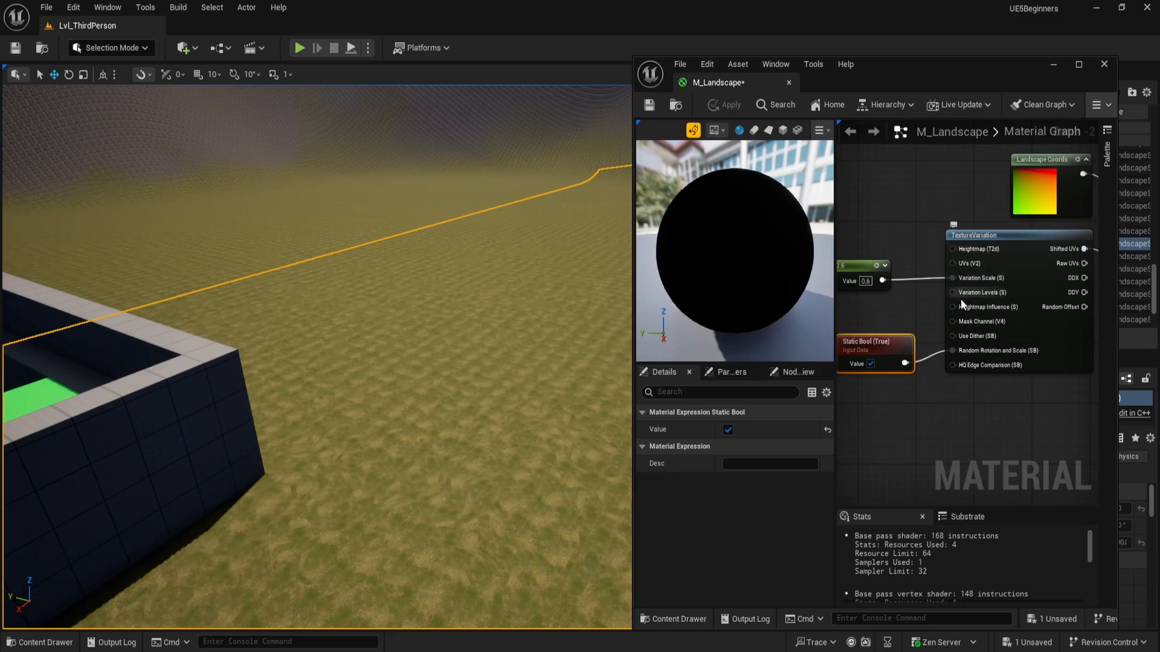
mouse_move(994, 296)
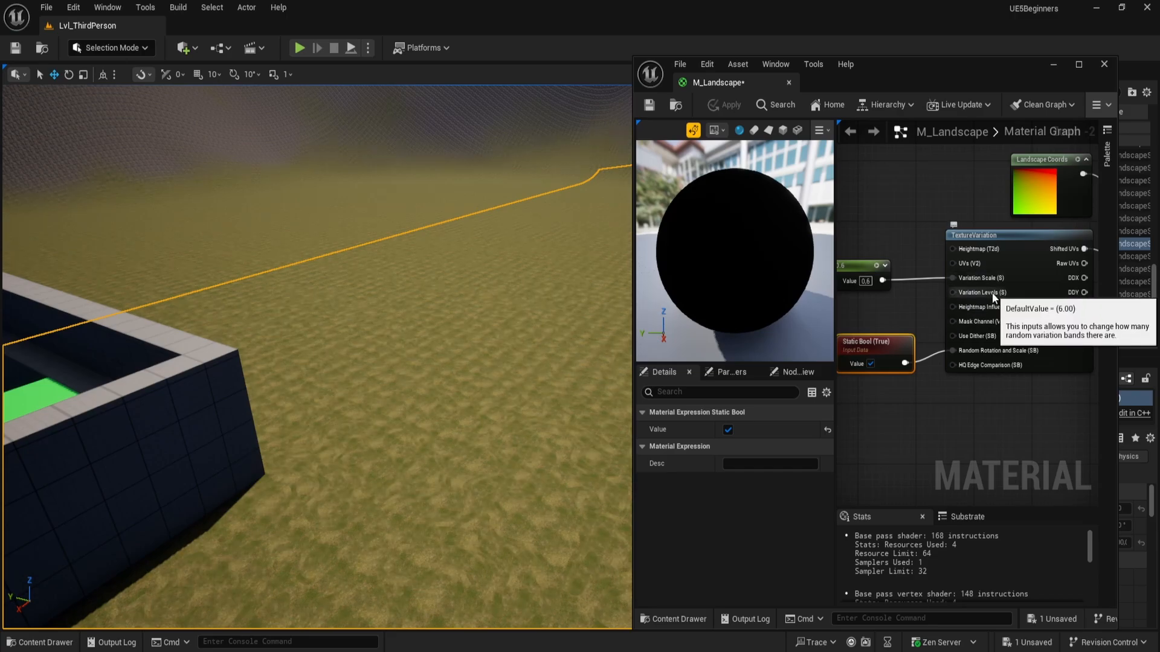
right_drag(563, 270, 351, 314)
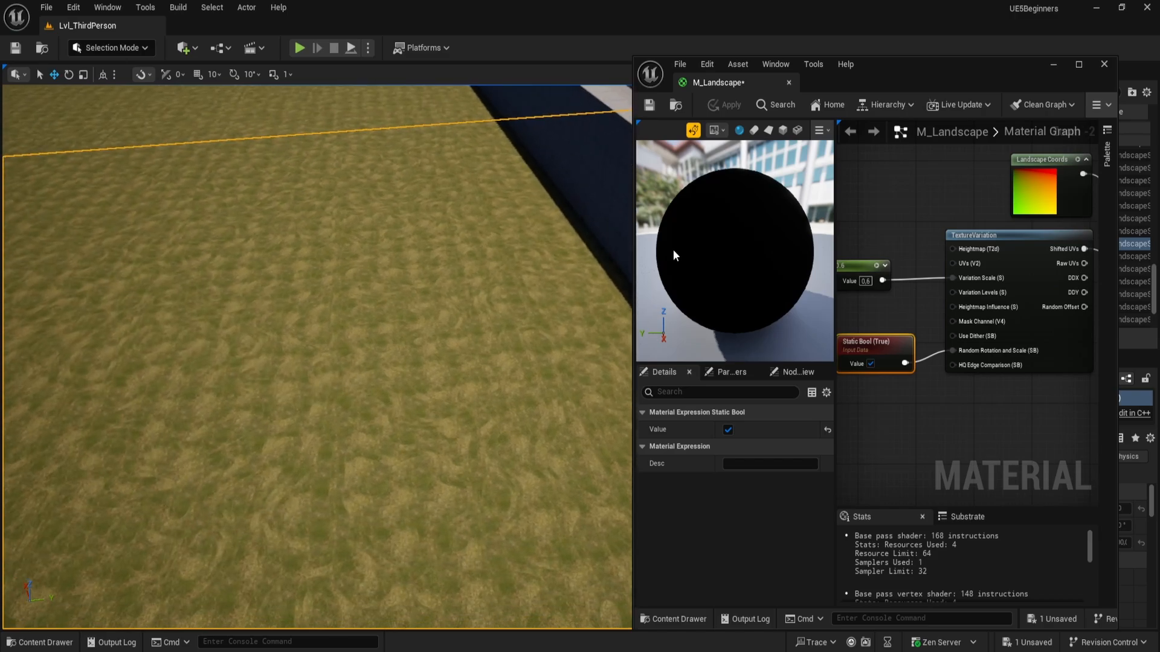
- Set the Landscape Coords node's Mapping Scale to 2 and apply the material
click(1039, 160)
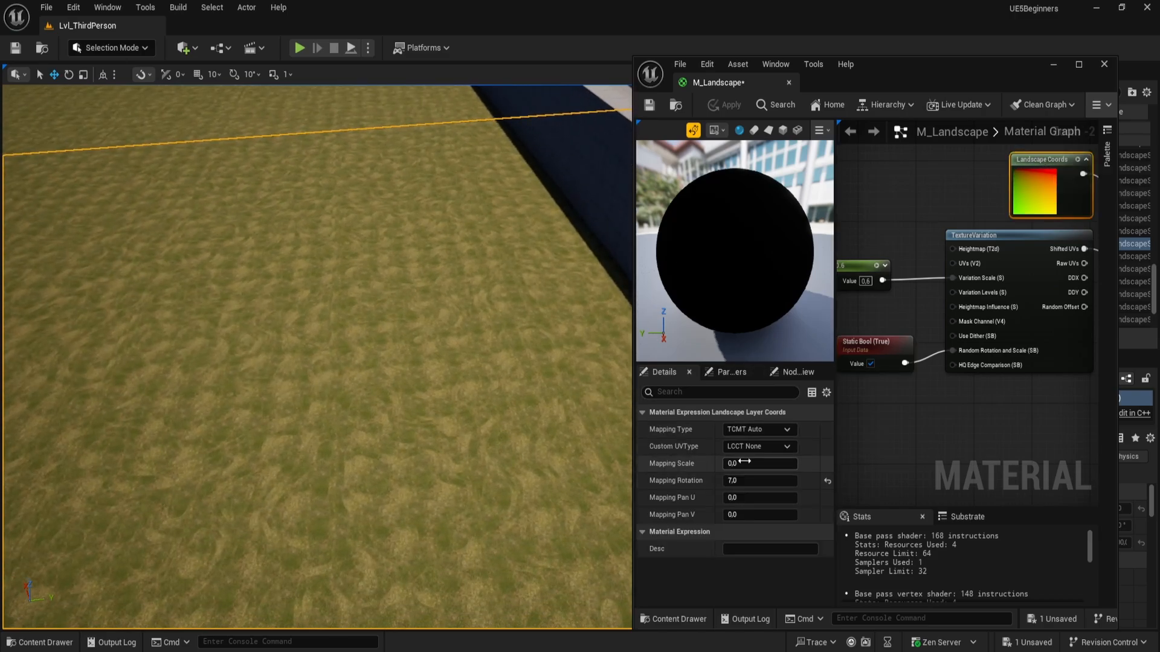
click(730, 104)
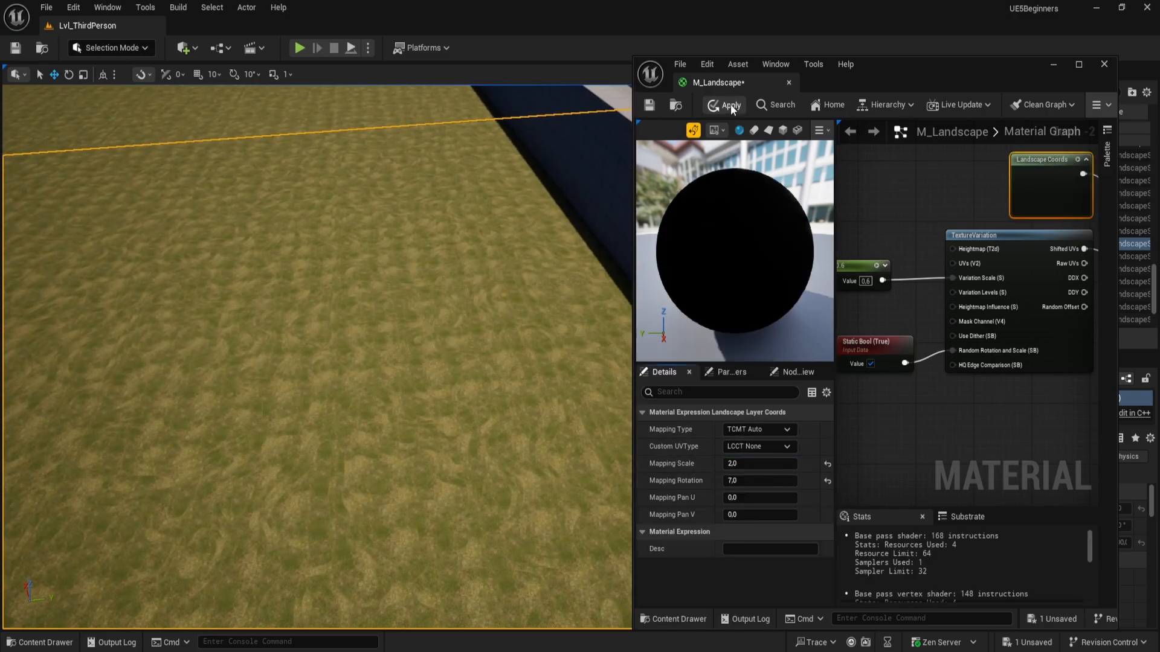
- Start playing from a spot on the grass and move the character across it to inspect the texture tiling
right_drag(456, 352, 456, 352)
right_click(456, 352)
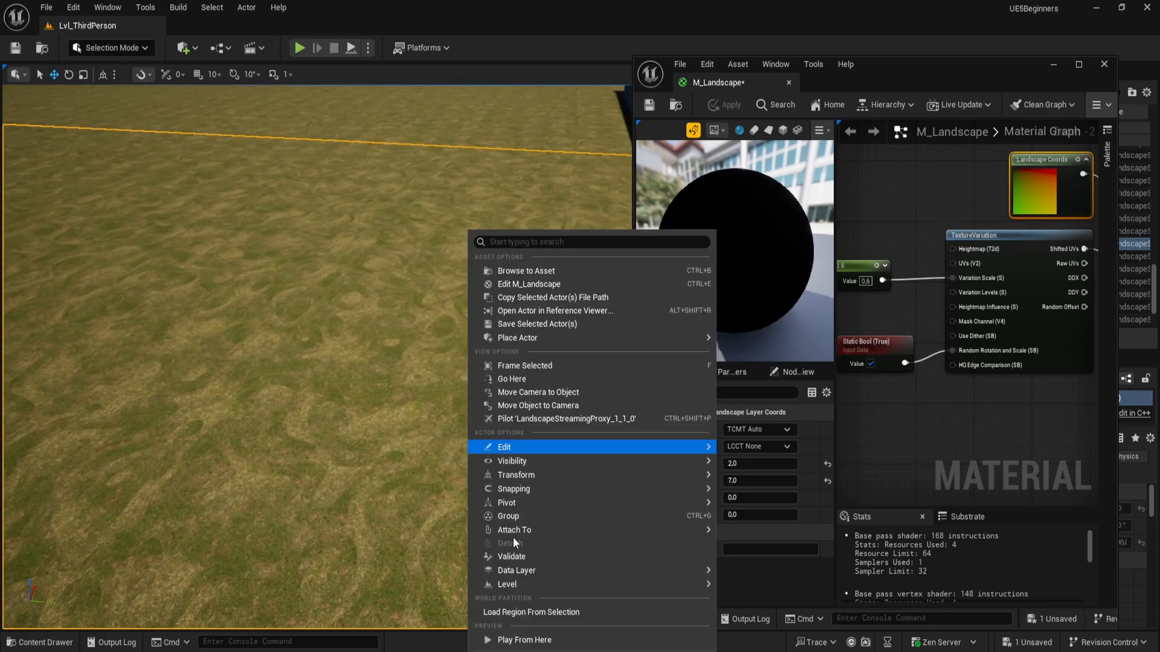
click(562, 639)
click(486, 347)
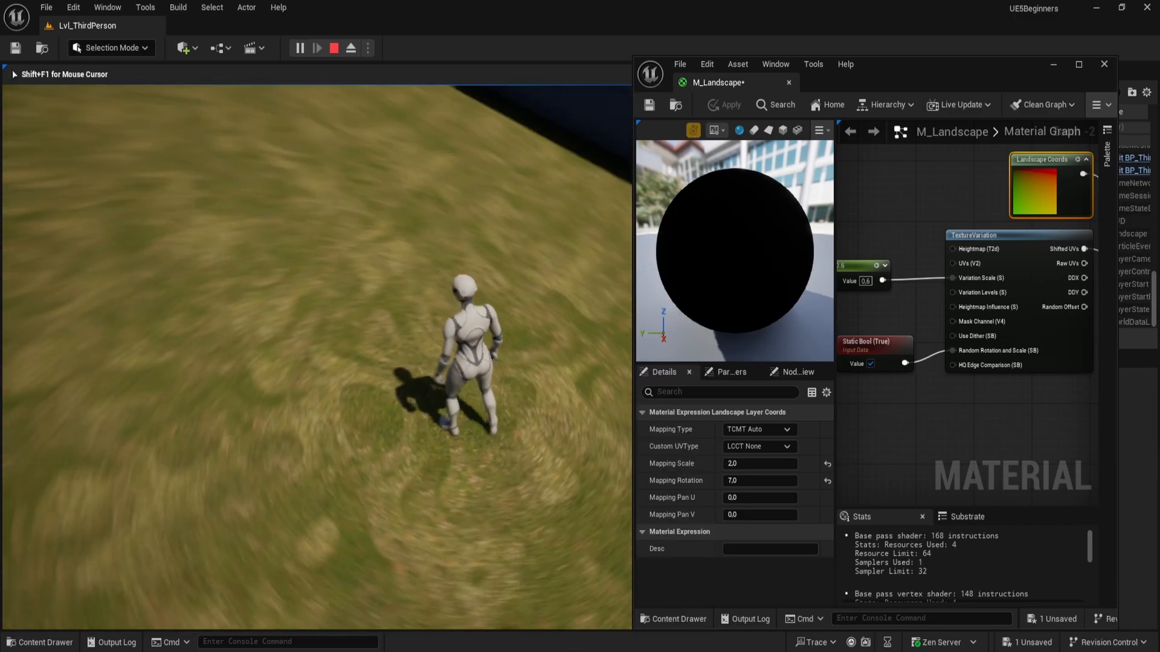
key(w)
key(space)
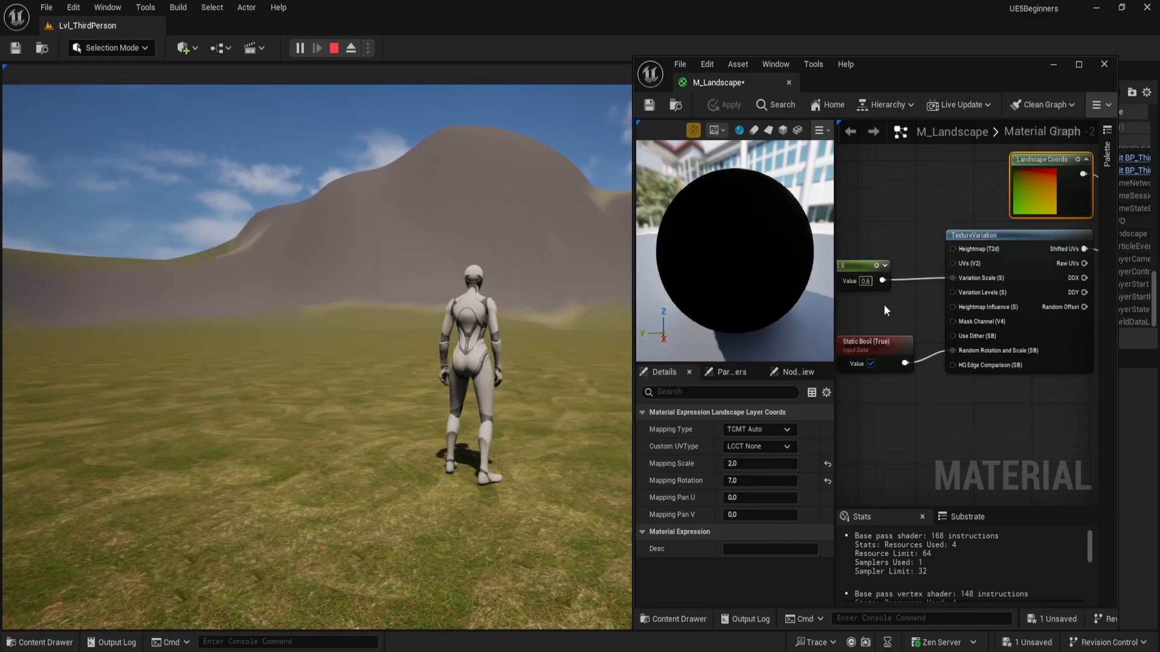
- Replace the Landscape Coords node beside the beige texture samples with a copy of the grass Landscape Coords, TextureVariation and Add node group
right_drag(969, 372, 980, 400)
scroll(991, 376, down, 1)
scroll(1007, 406, down, 1)
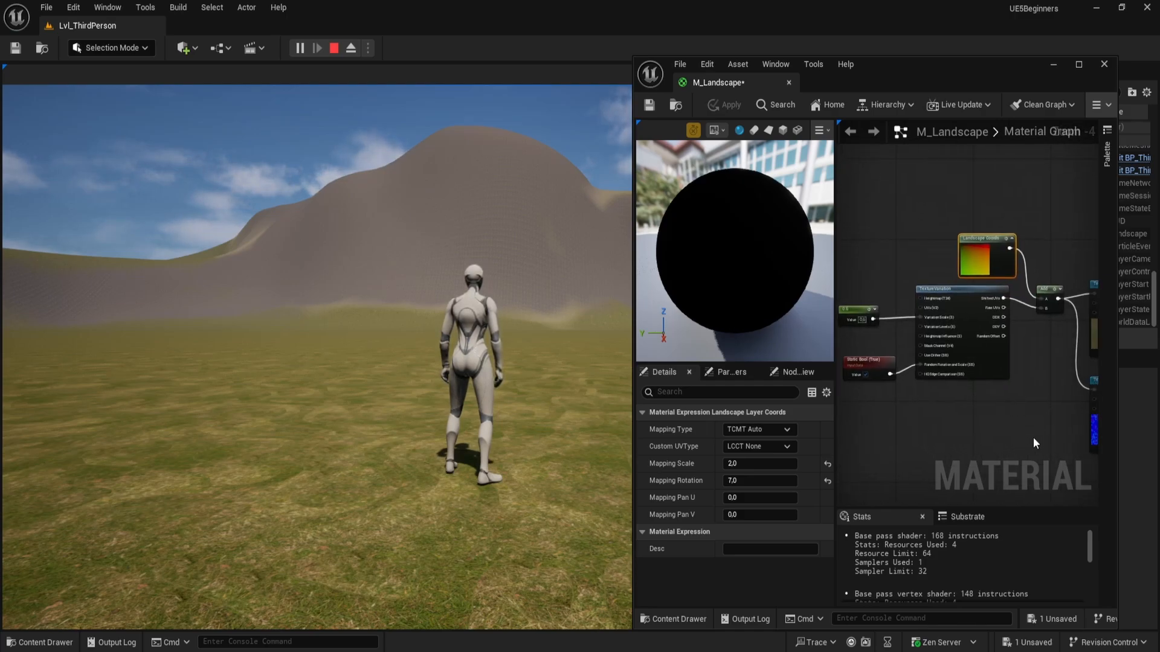
drag(1037, 430, 864, 222)
right_drag(967, 439, 903, 146)
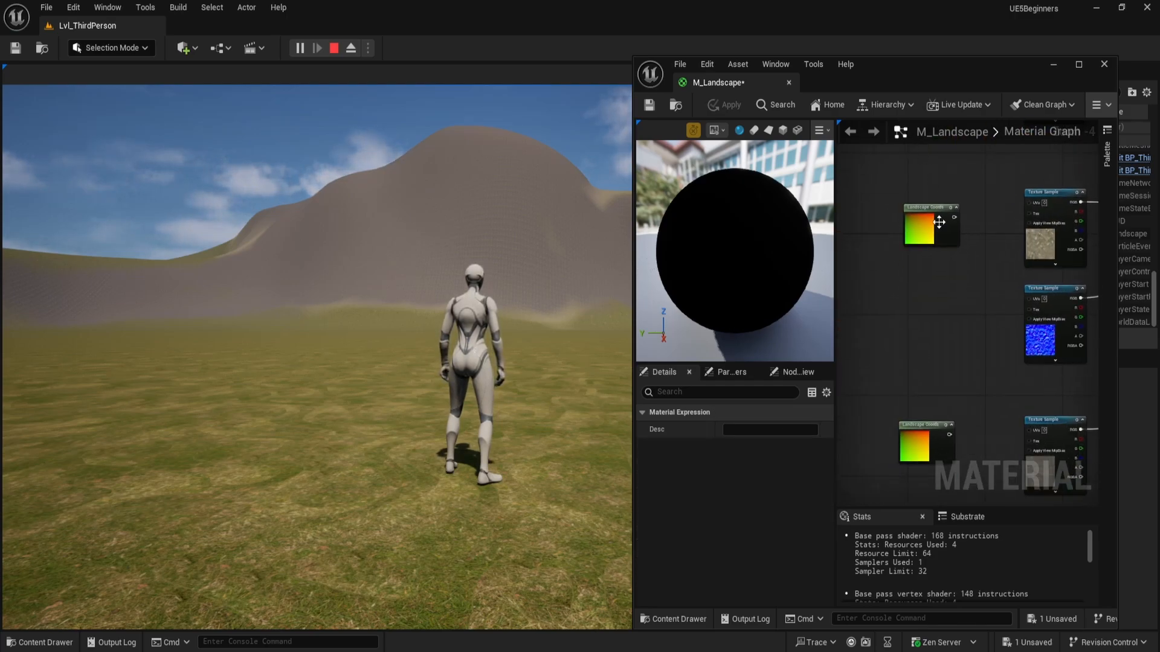
click(934, 242)
key(Delete)
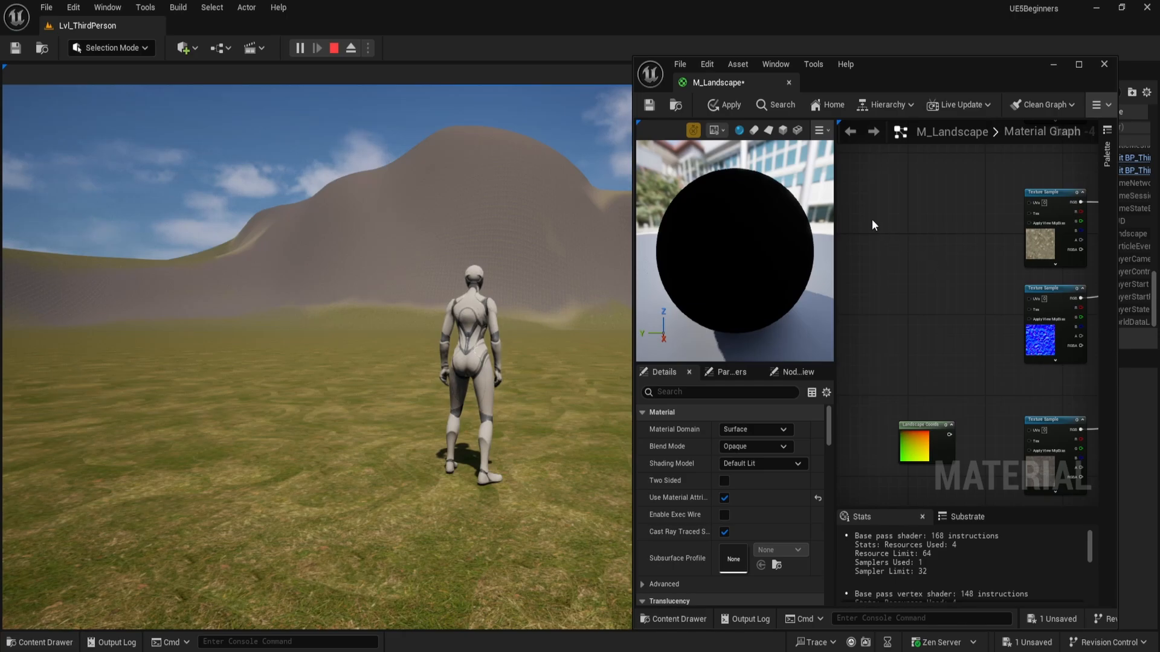
key(ctrl+z)
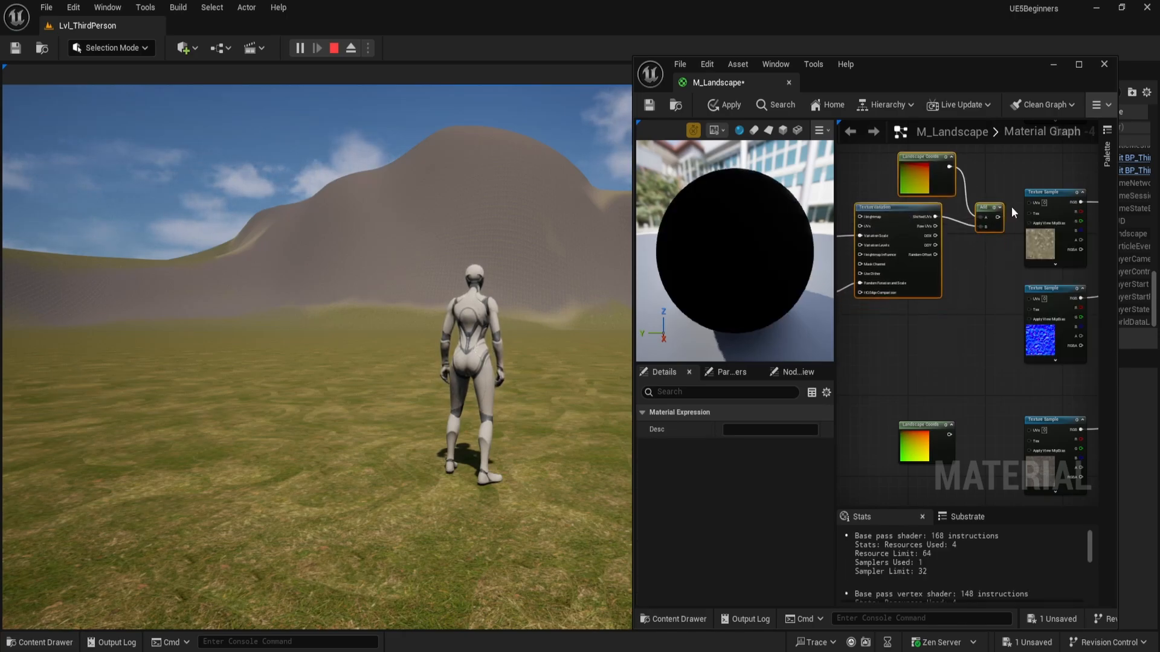
- Connect the copied Add node's output to the UVs of the beige texture sample and its normal map
click(1013, 211)
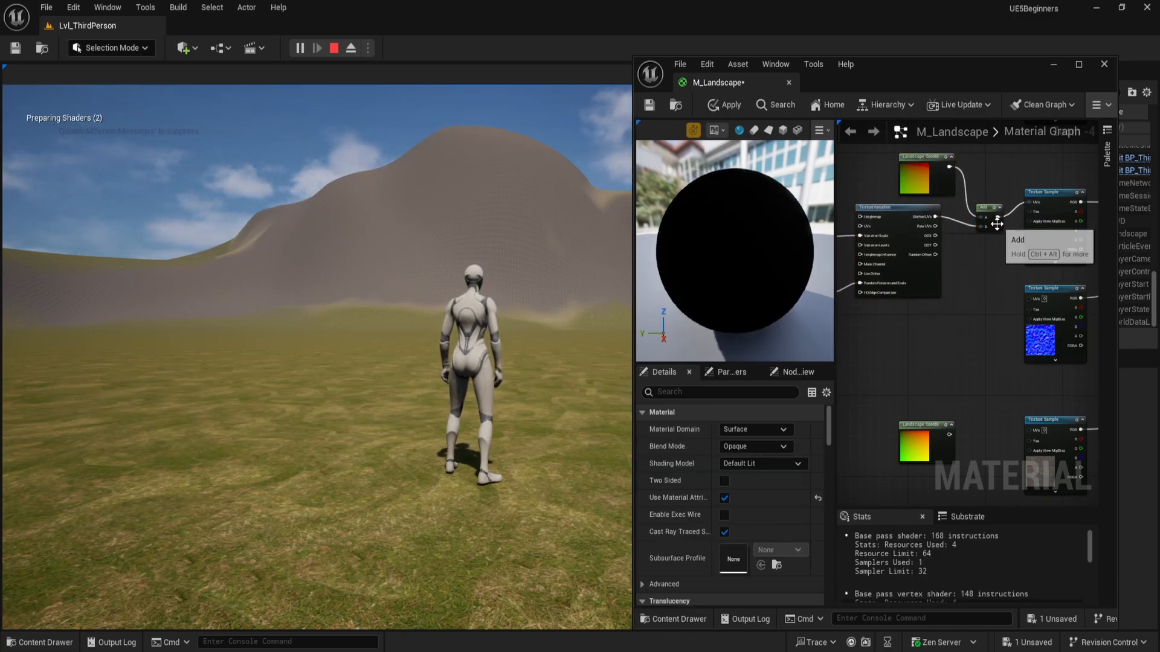
right_drag(1032, 299, 1001, 120)
right_drag(1018, 212, 997, 317)
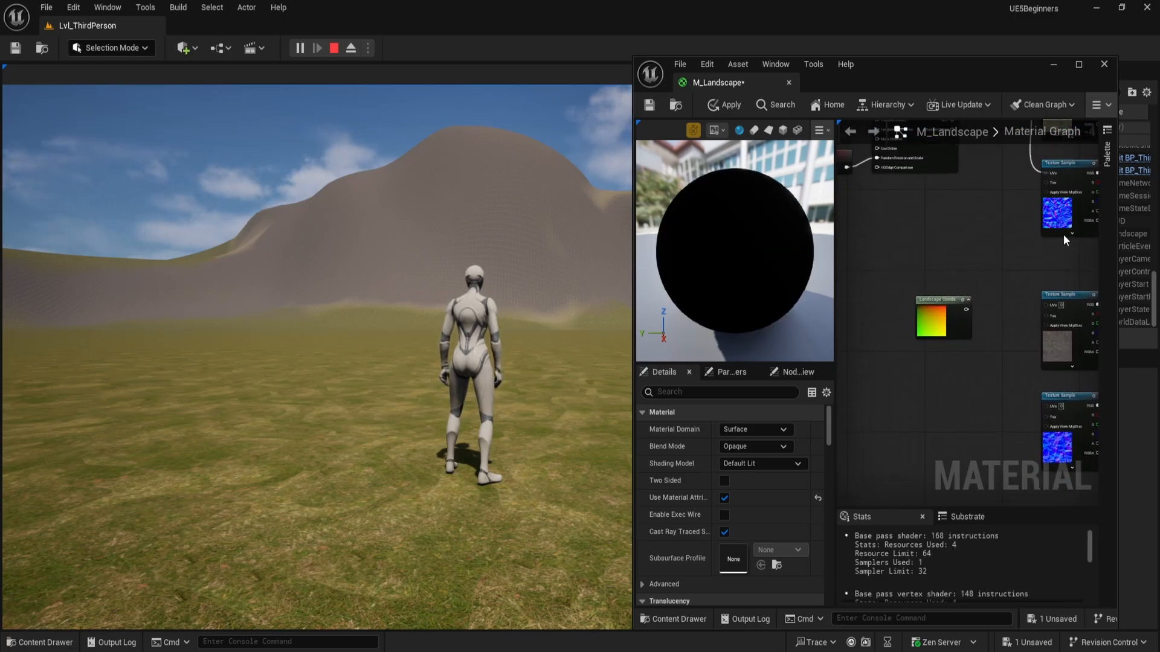
- Replace the Landscape Coords node beside the grey texture samples with another copy of the UV variation node group
drag(951, 323, 922, 311)
key(Delete)
key(ctrl+v)
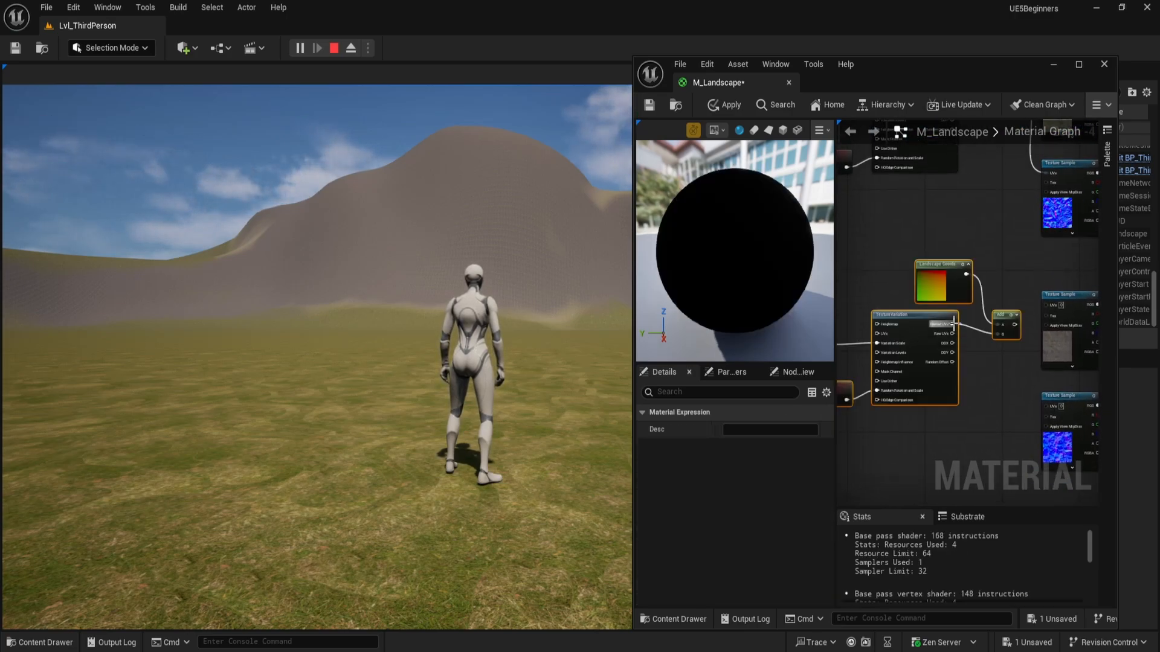
drag(950, 270, 946, 280)
click(1023, 379)
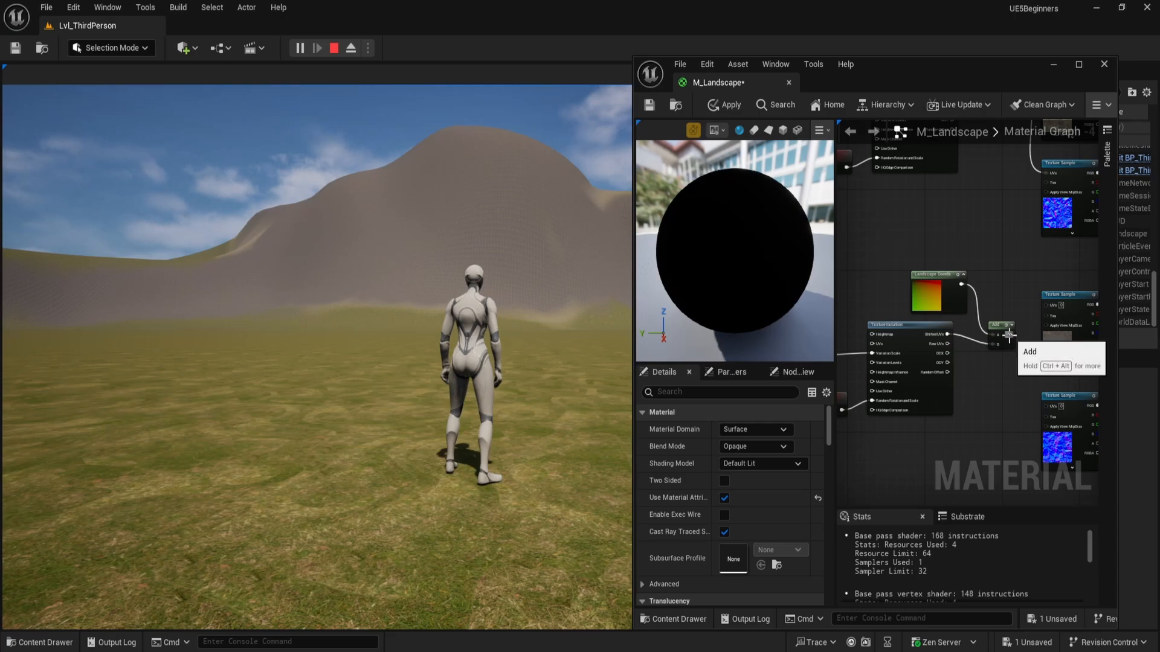
- Connect the new Add node's output to the UVs of the grey texture sample and its normal map, and apply the material
drag(1009, 334, 1049, 305)
right_drag(1020, 330, 970, 227)
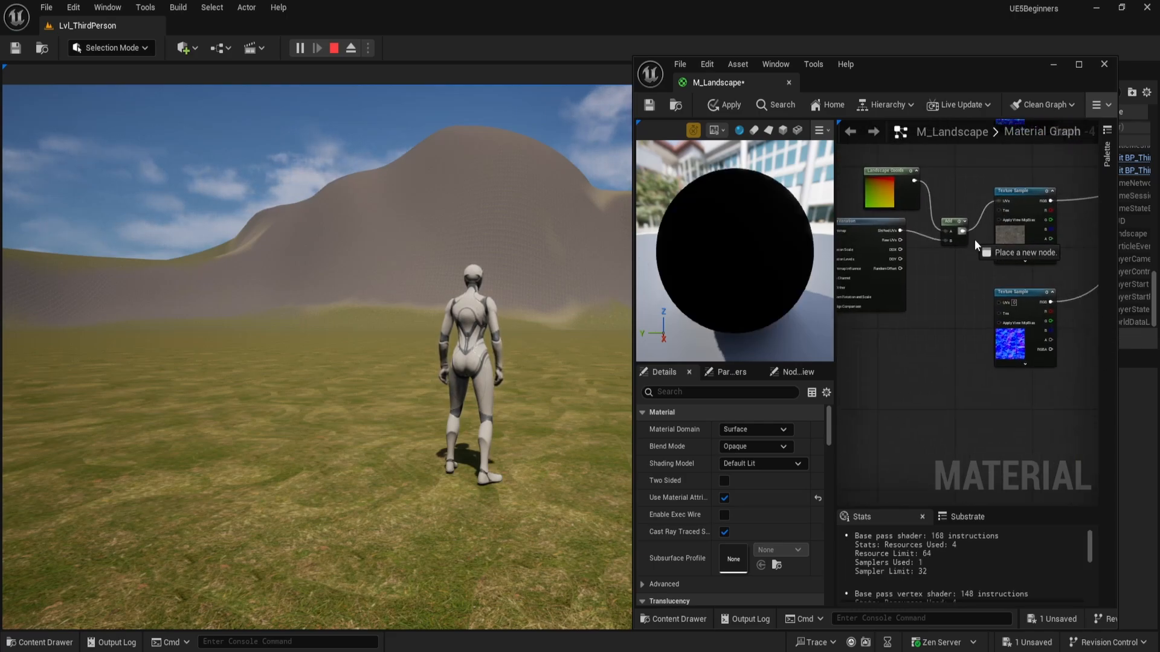
drag(974, 239, 1002, 304)
right_click(941, 335)
click(951, 281)
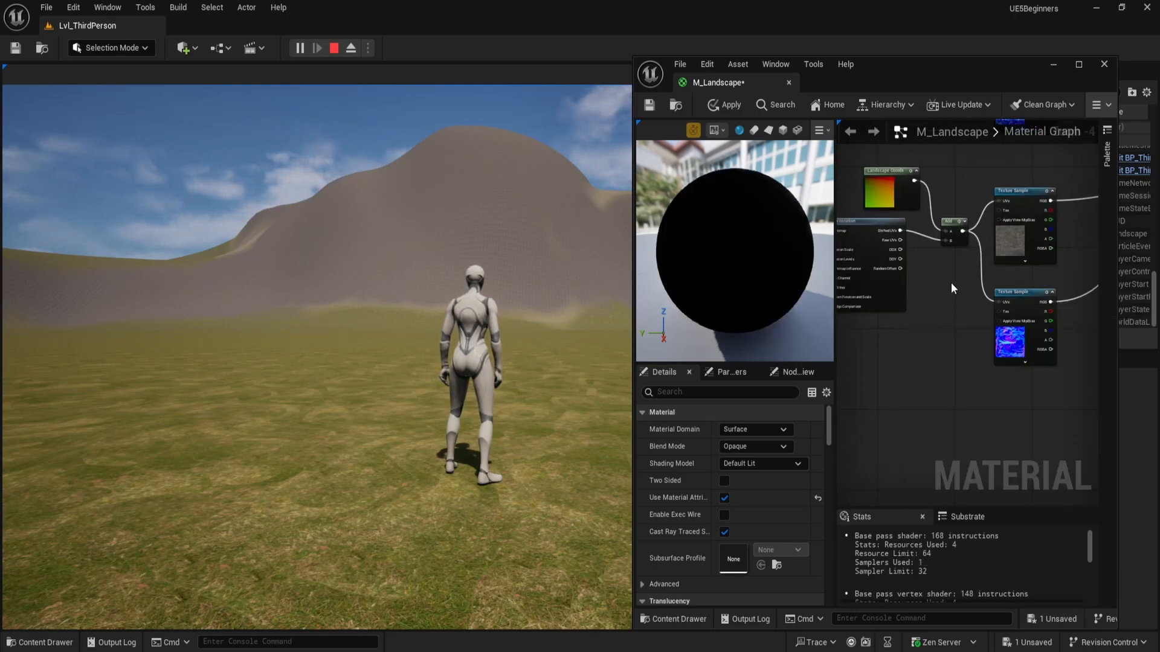
click(728, 101)
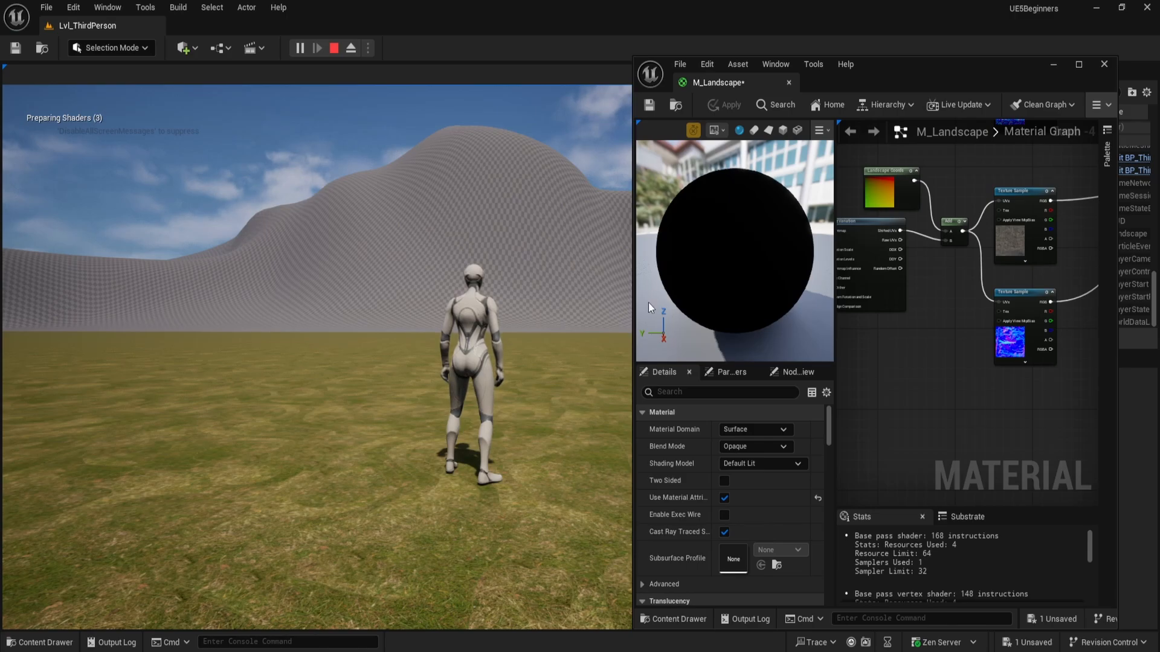
- Run and jump the character towards the hills to inspect the surfaces, stop playing, and view the landscape from above
click(616, 293)
key(w)
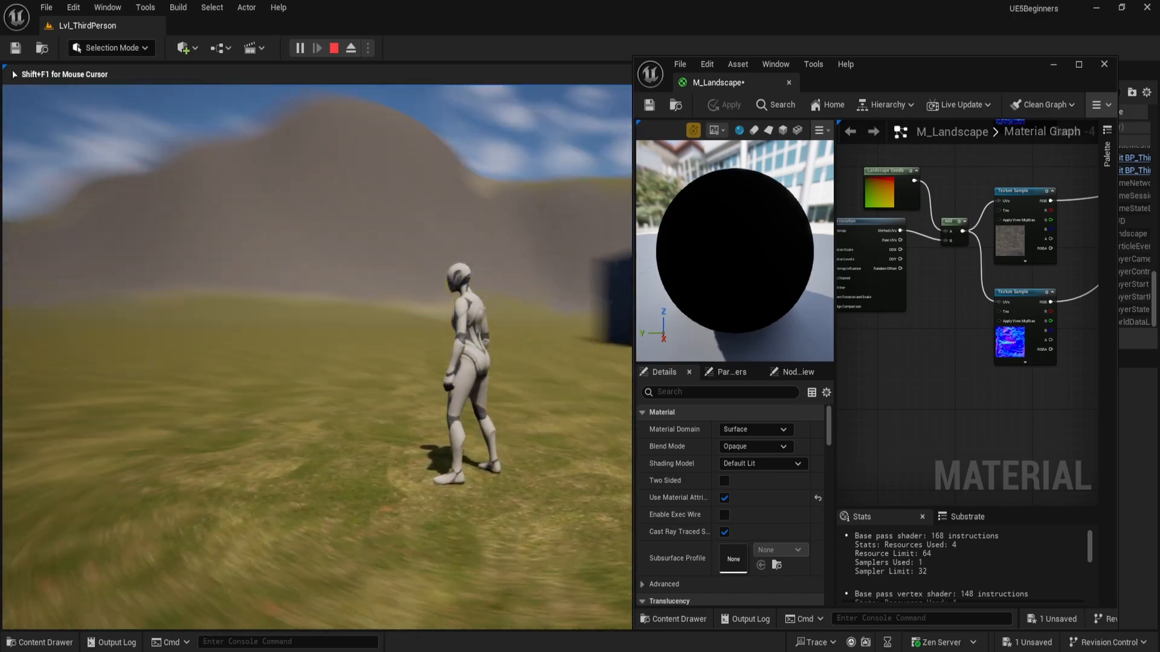
key(w)
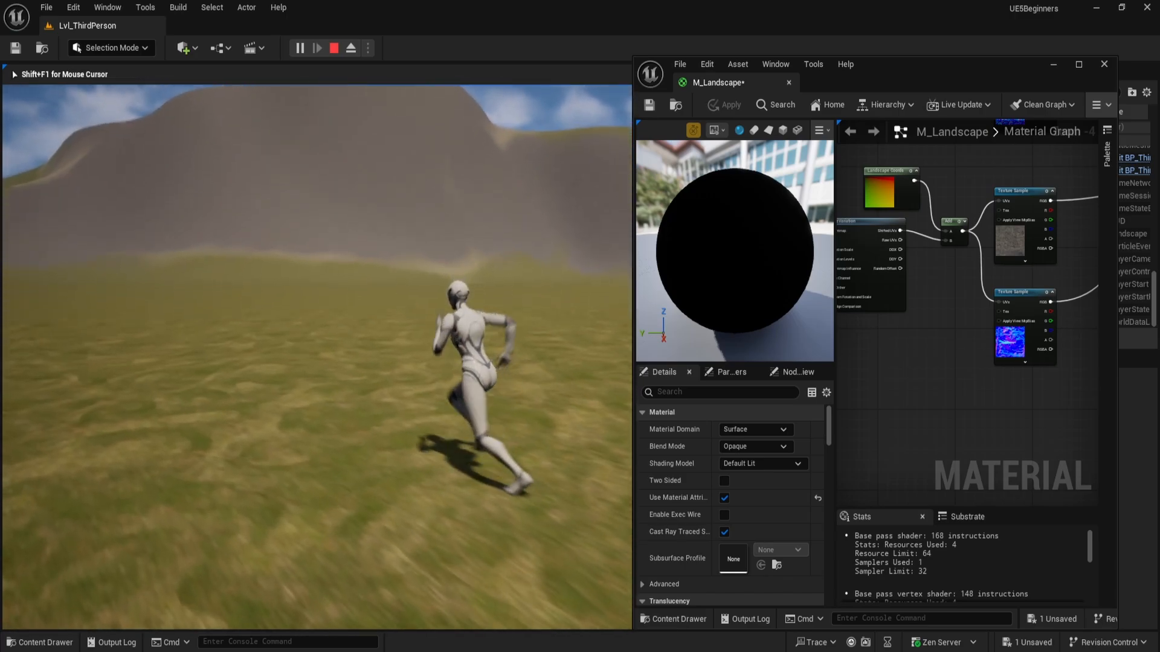
key(space)
key(space)
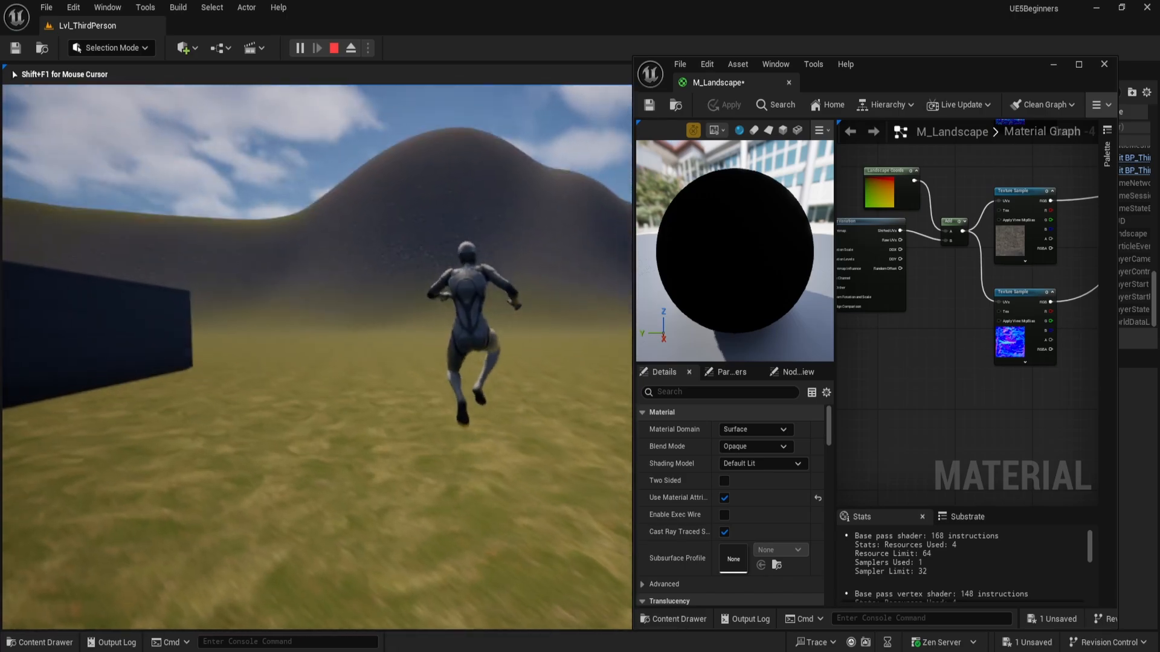
key(space)
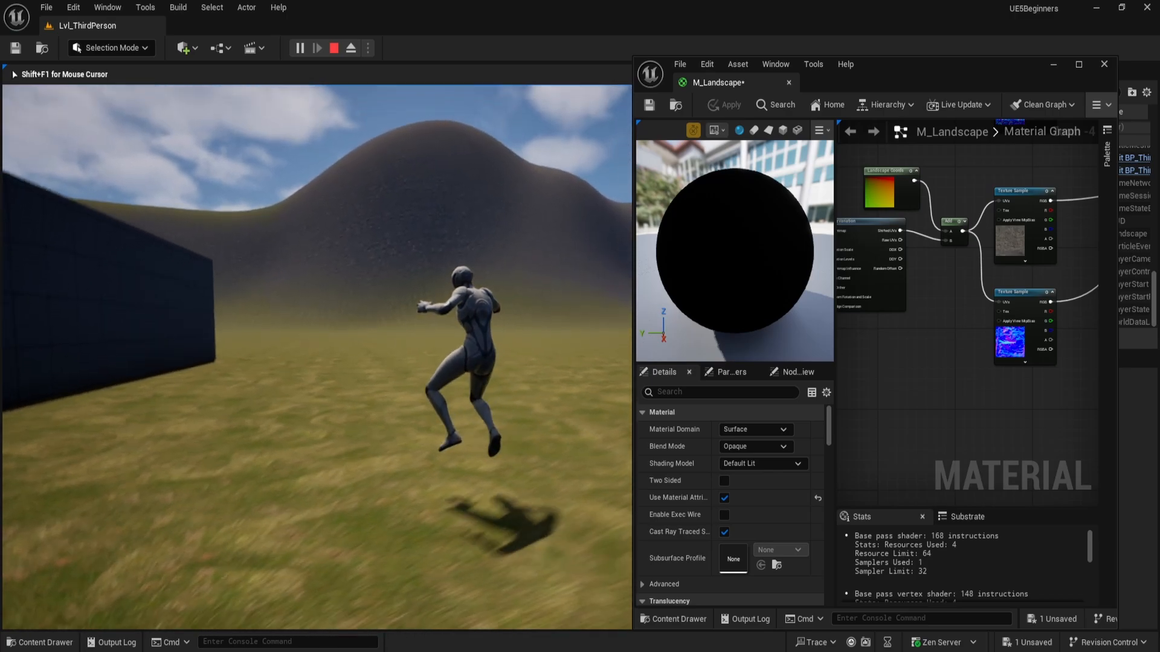
key(Escape)
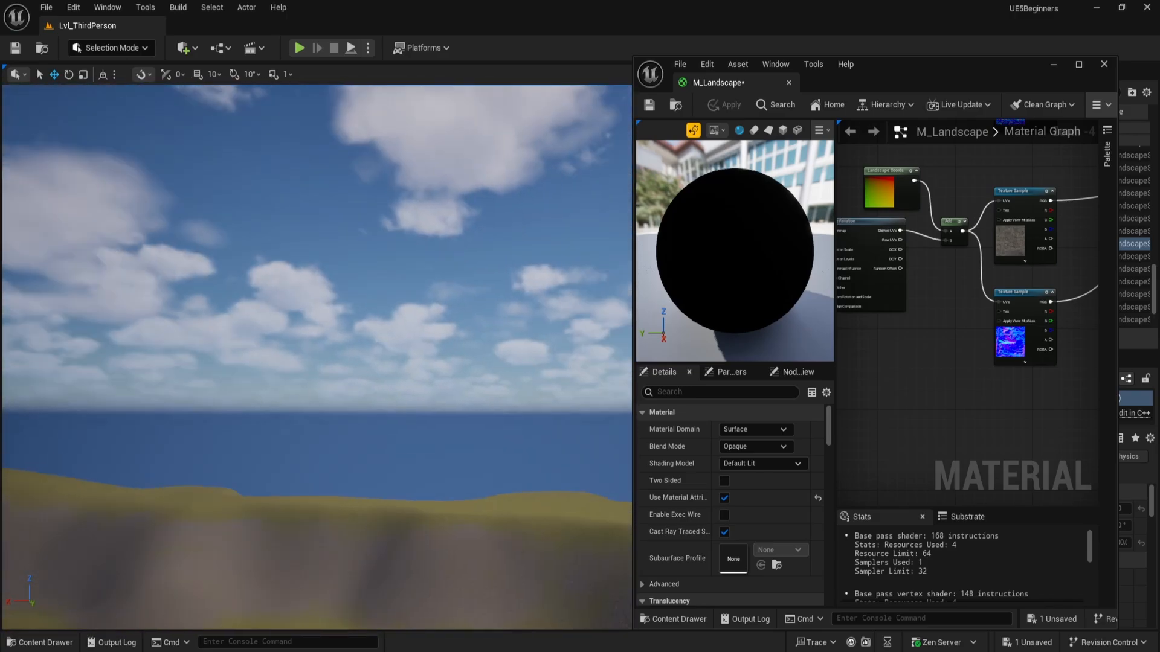
right_drag(317, 357, 151, 330)
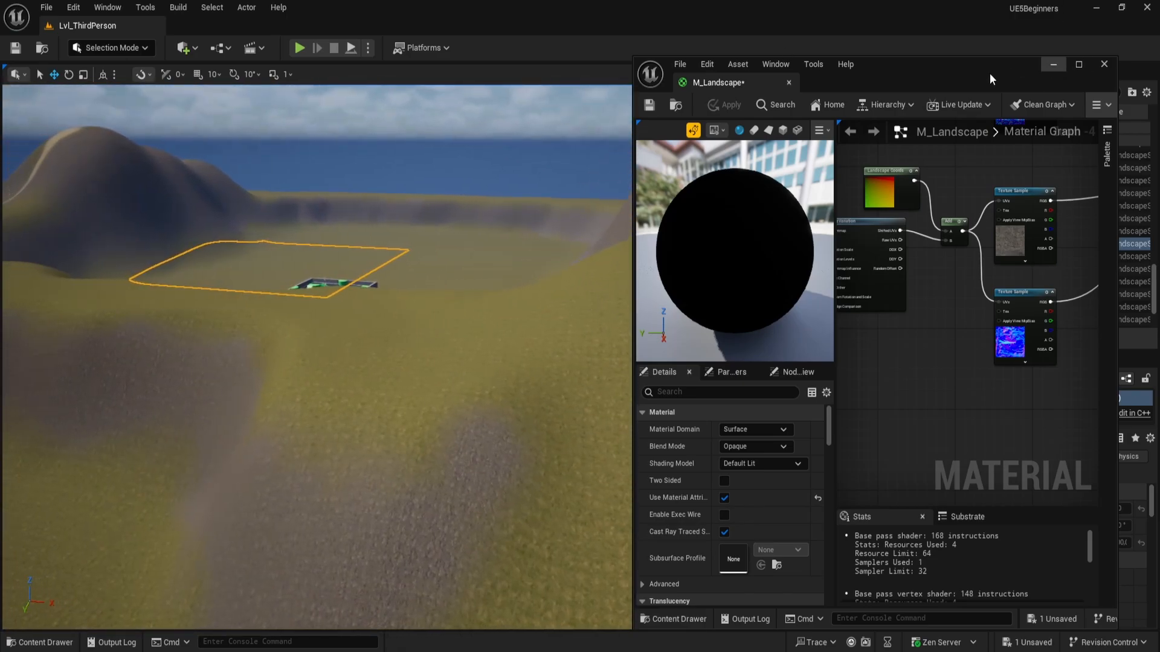
- Dock the M_Landscape editor in the main window, save the material, and return to the Lvl_ThirdPerson level
drag(675, 81, 525, 37)
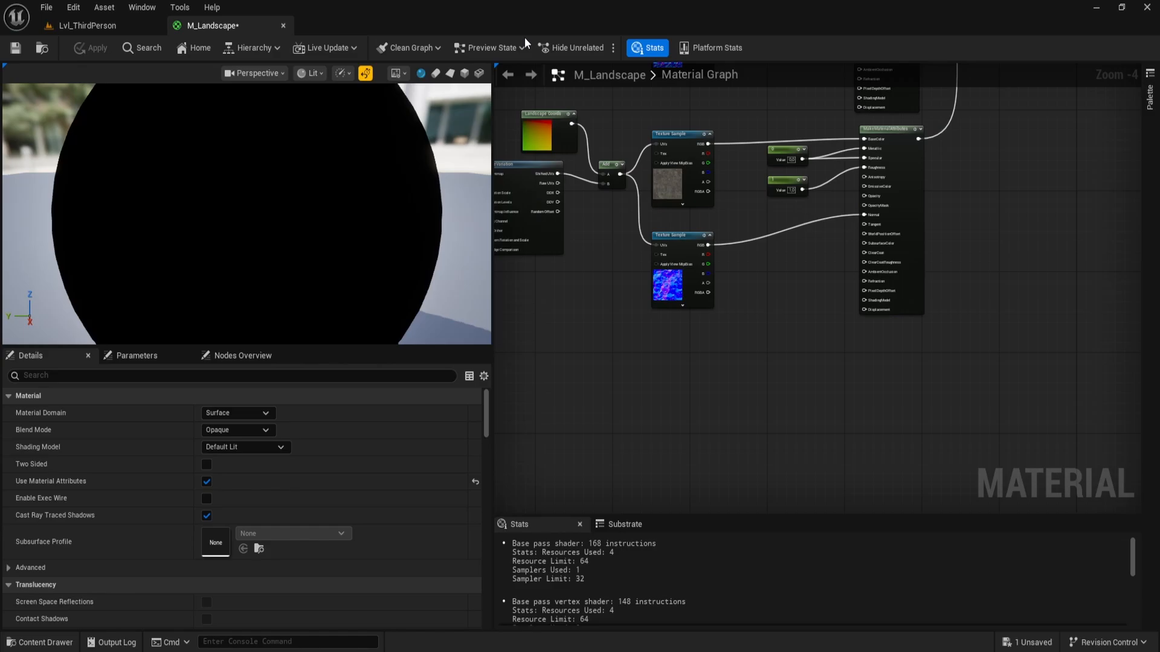
click(16, 48)
click(97, 24)
right_drag(363, 302, 403, 315)
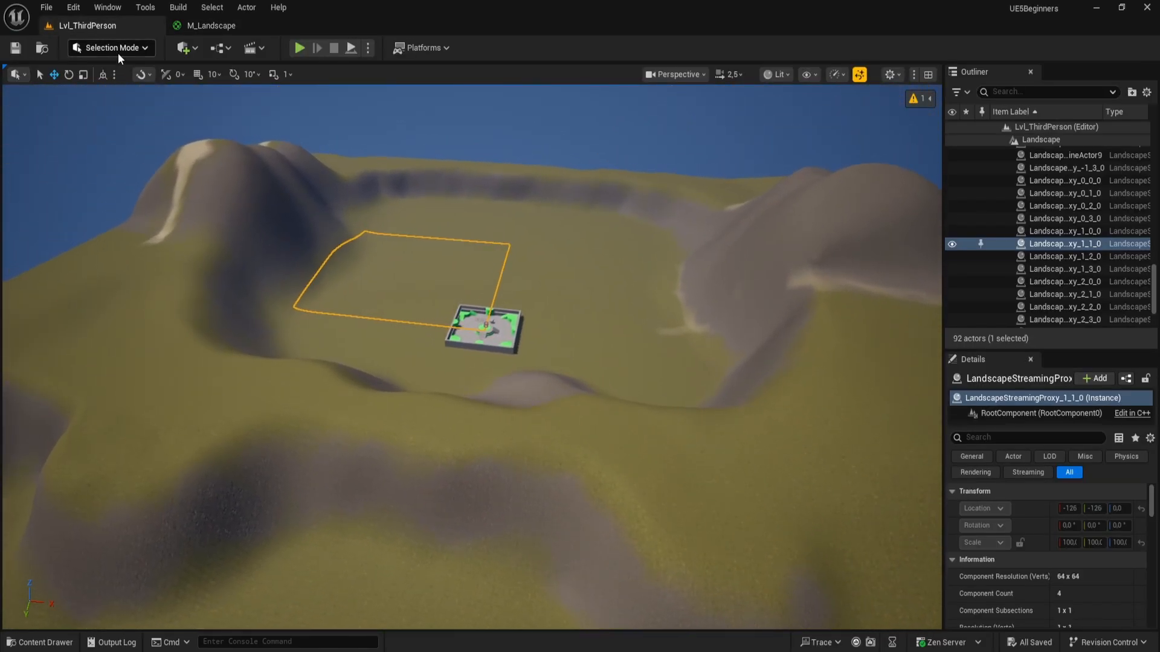
- Switch to Landscape mode and turn the Sculpt edit layer's visibility off and on to compare the terrain
key(shift+2)
mouse_move(419, 275)
right_down()
mouse_move(298, 275)
mouse_move(502, 300)
right_up()
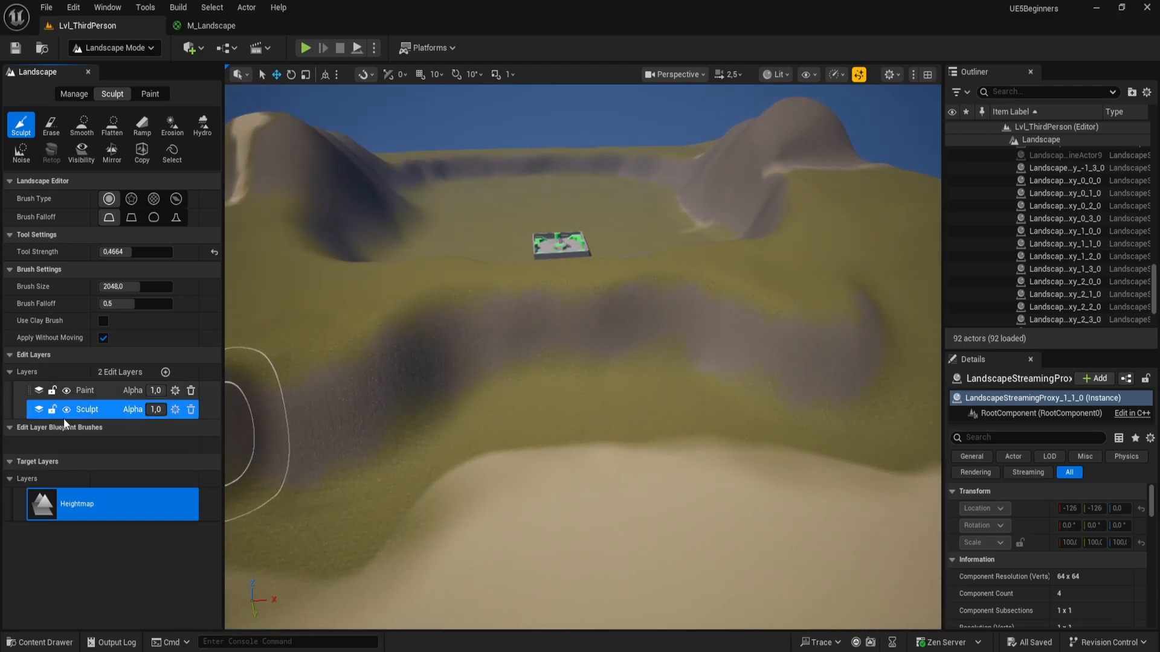
click(68, 411)
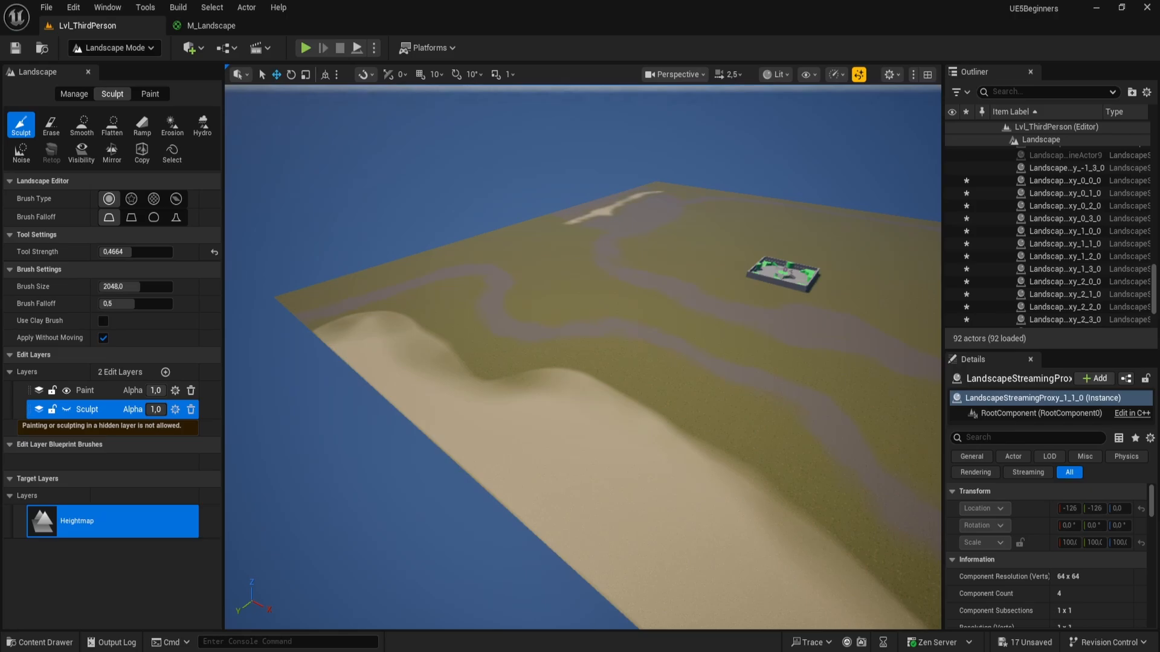
right_drag(277, 344, 458, 359)
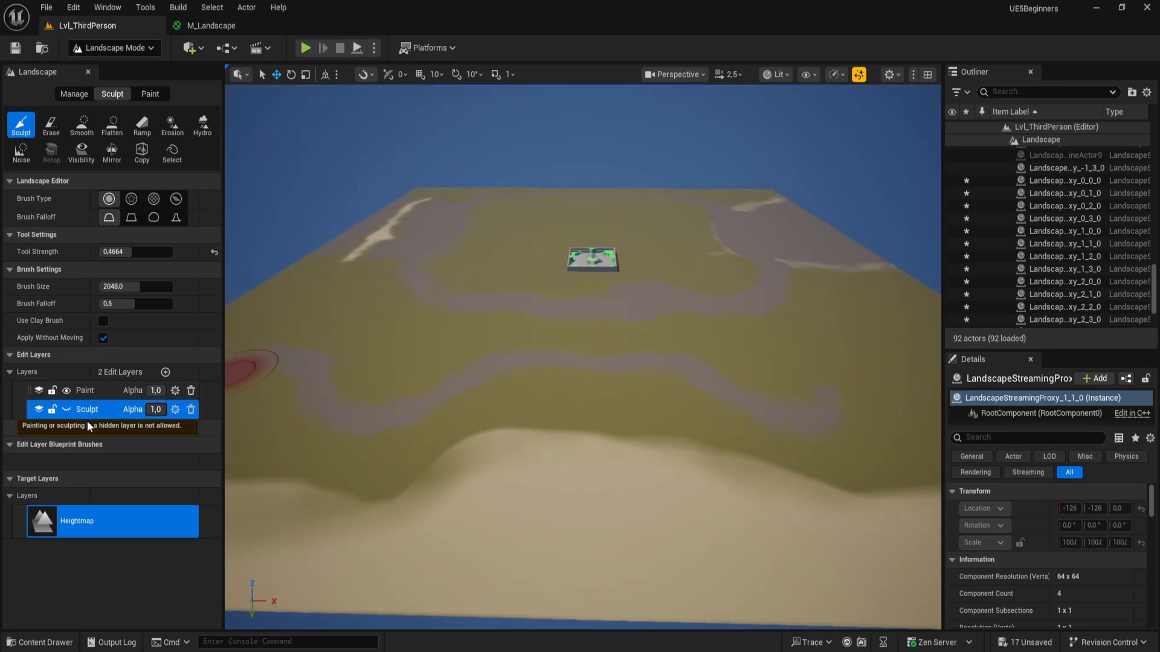
click(67, 409)
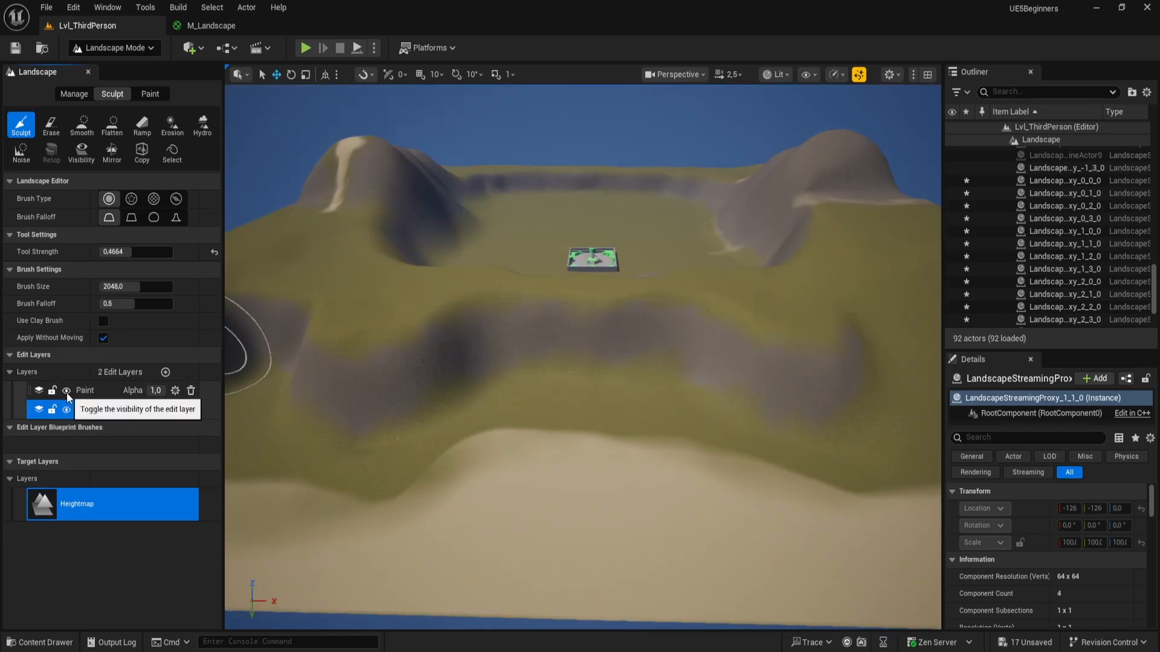
- Turn the Paint edit layer's visibility off and on, and examine the landscape from several angles
click(67, 396)
right_drag(508, 365, 528, 393)
right_drag(634, 356, 624, 345)
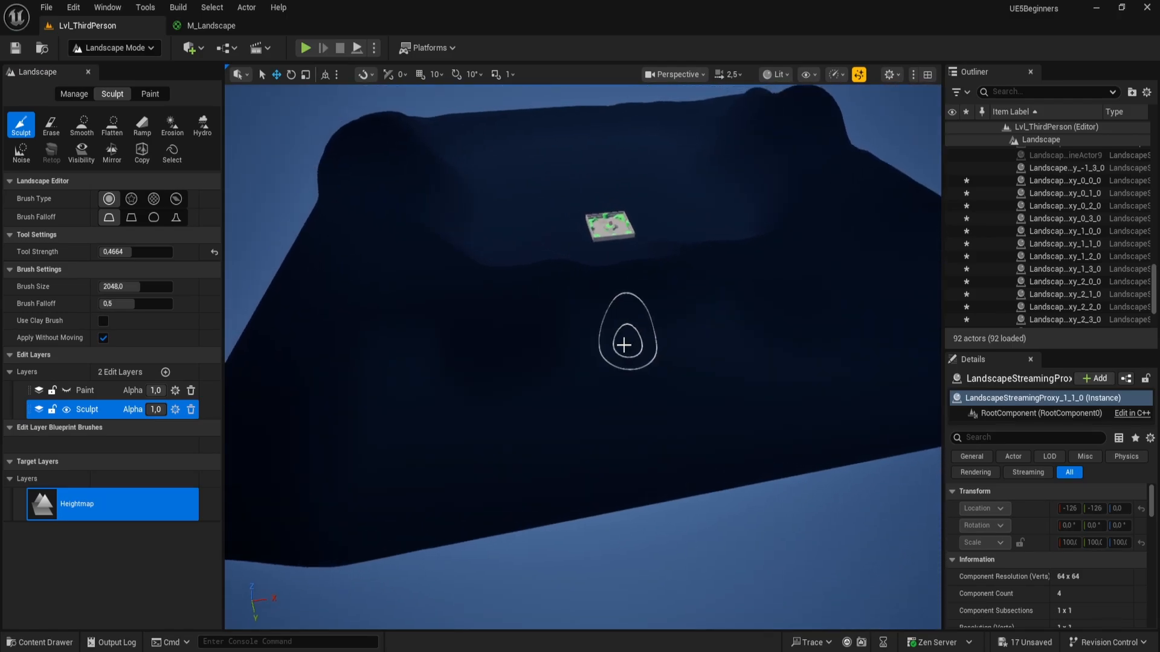
click(67, 393)
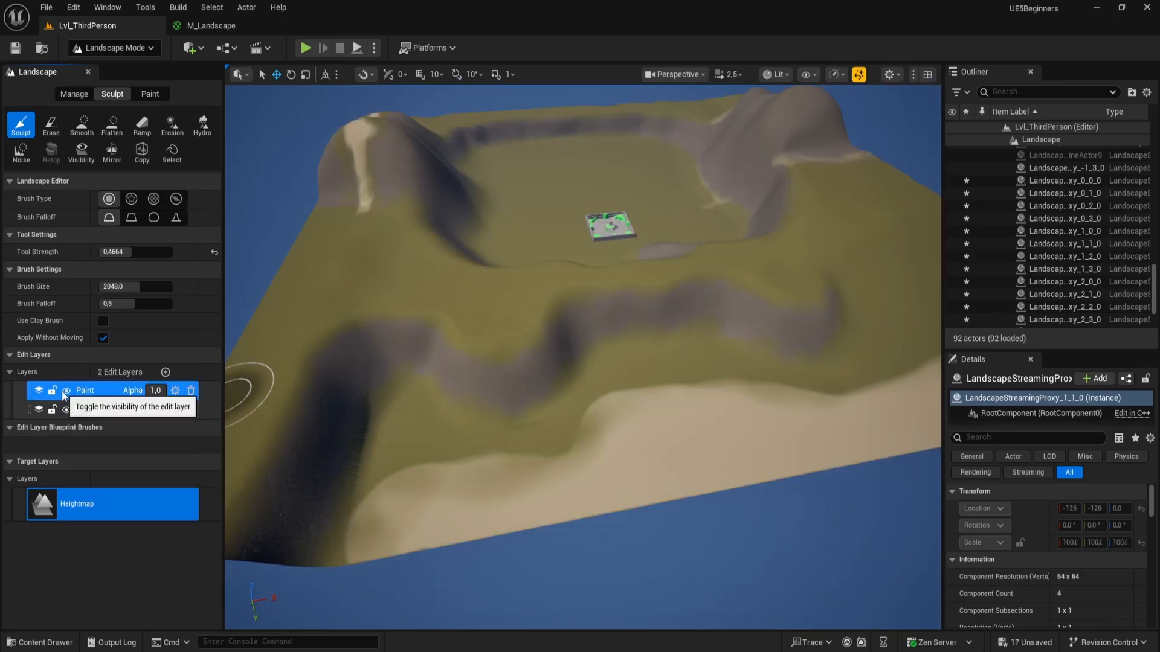
right_drag(574, 357, 458, 349)
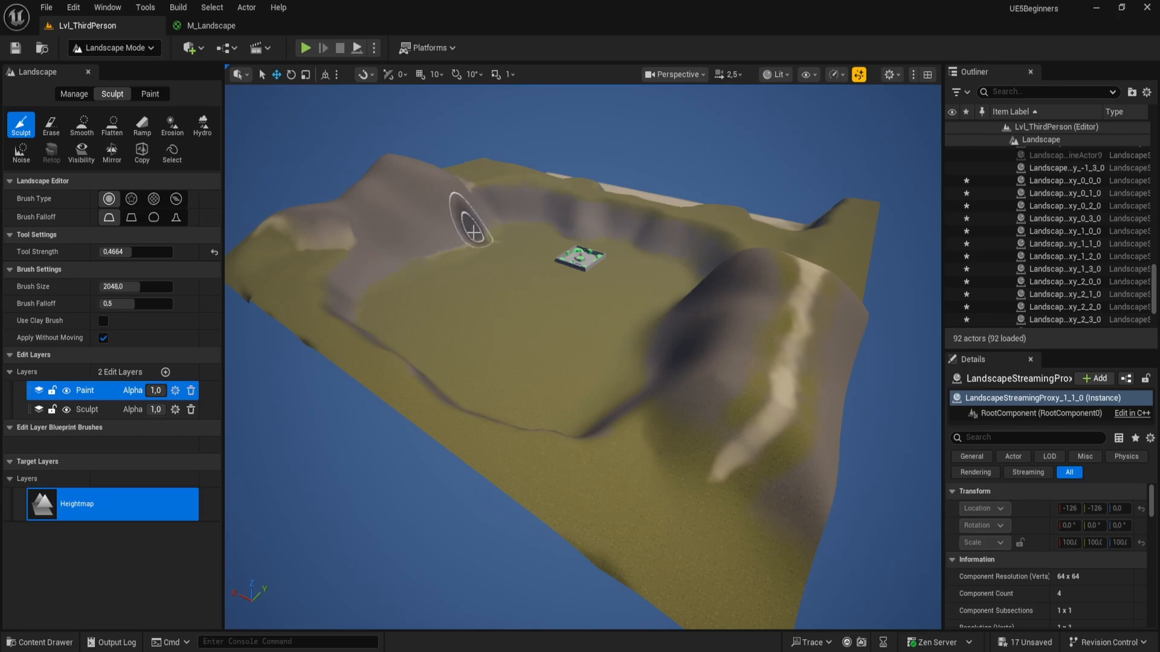
click(142, 52)
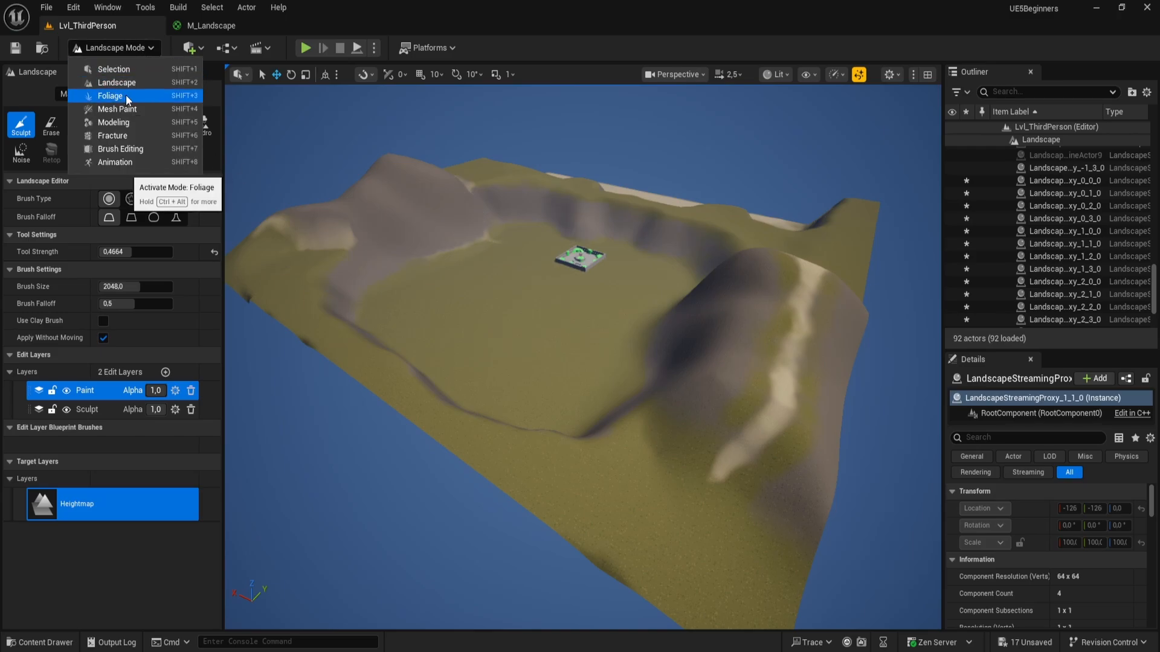
click(124, 45)
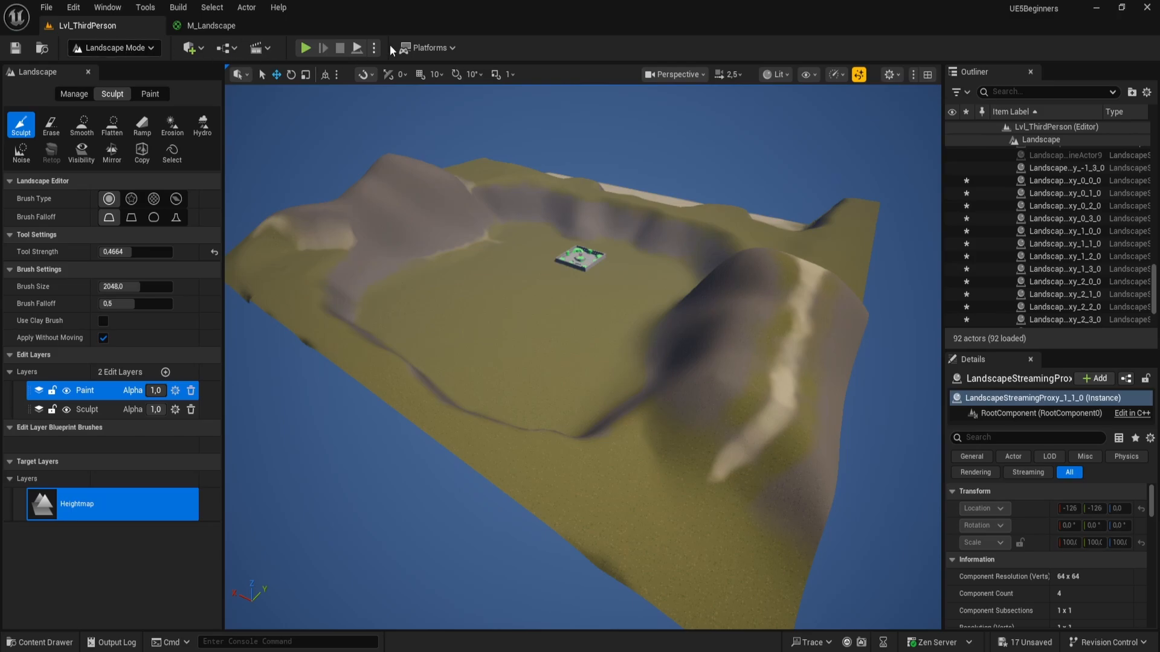